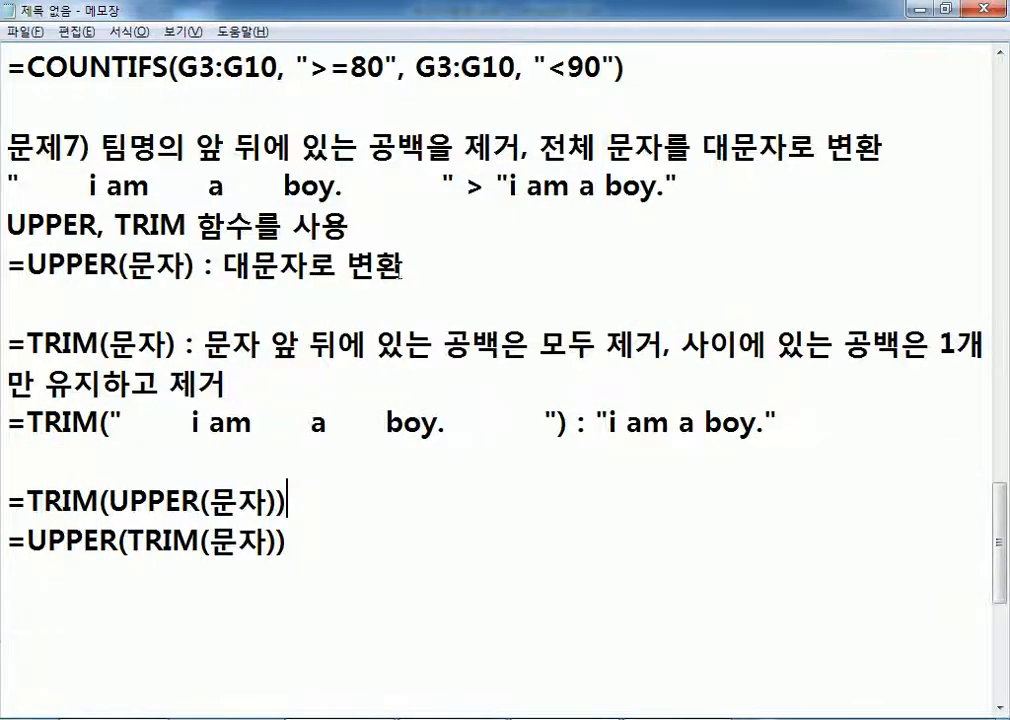
Step: Mark the note =UPPER(TRIM(문자)) with "O" and the note =TRIM(UPPER(문자)) with "?"
drag(330, 147, 463, 147)
click(648, 143)
scroll(462, 221, down, 3)
click(352, 189)
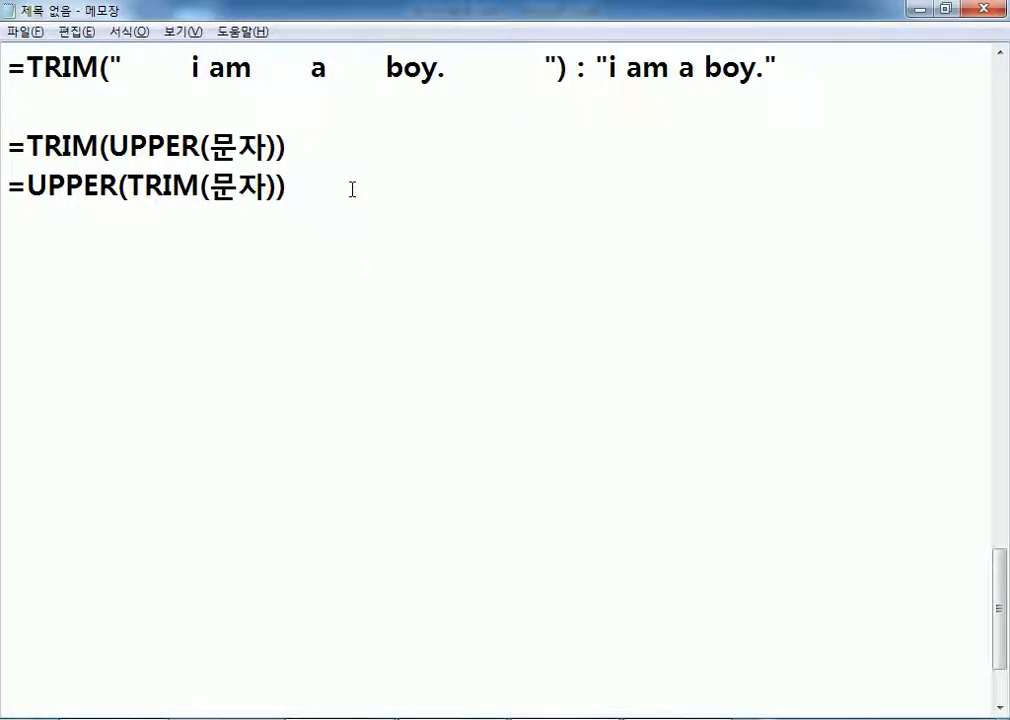
text(O)
click(449, 143)
text(>)
key(BackSpace)
text(?)
key(Down)
key(Return)
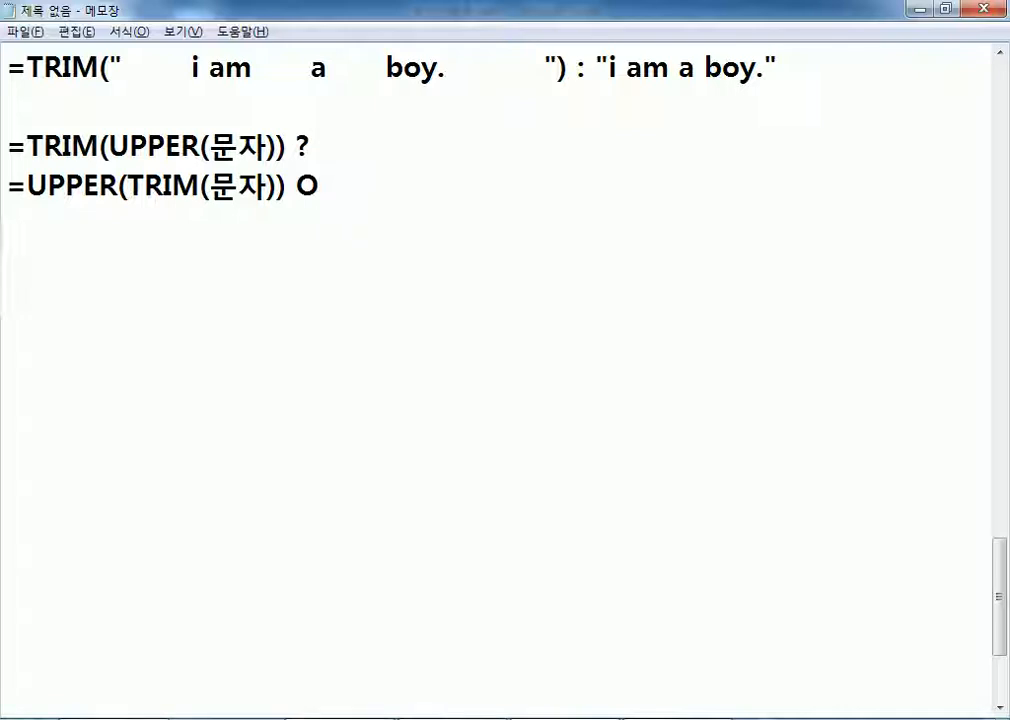
Step: Compare the nesting order of the TRIM(UPPER(문자)) and UPPER(TRIM(문자)) notes against the TRIM description
drag(330, 146, 30, 146)
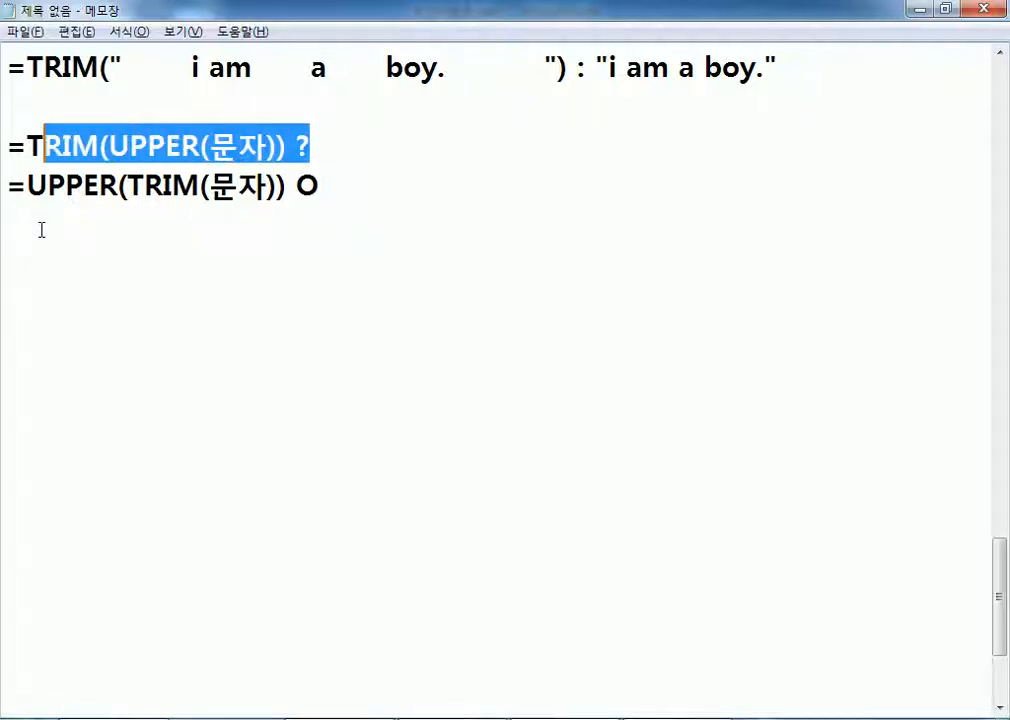
click(36, 250)
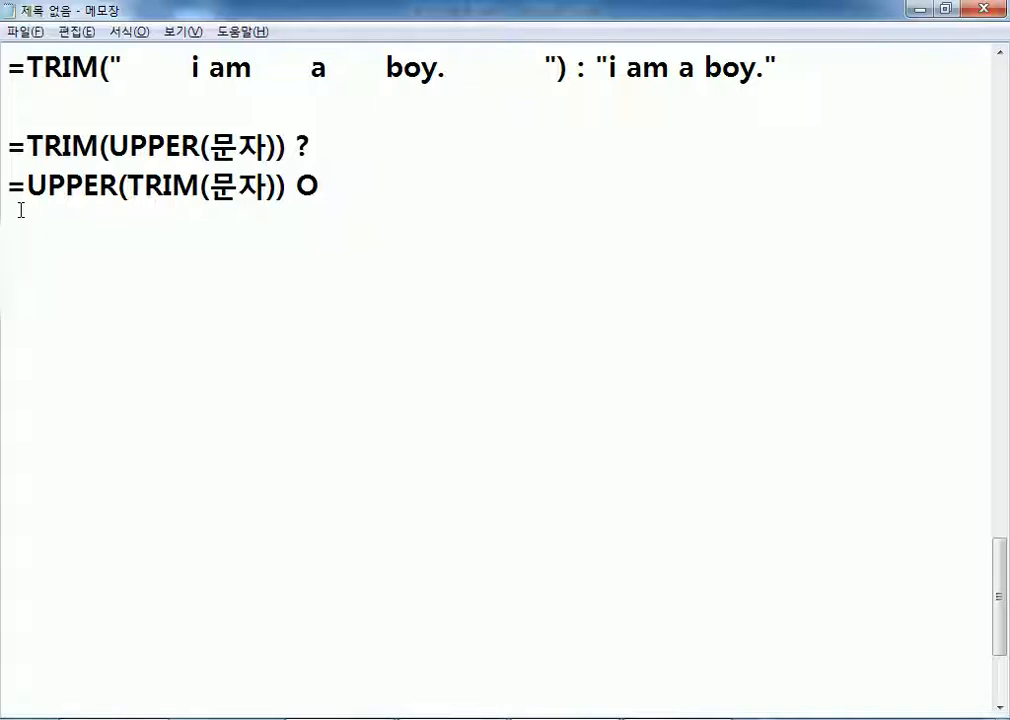
key(Return)
drag(310, 147, 70, 150)
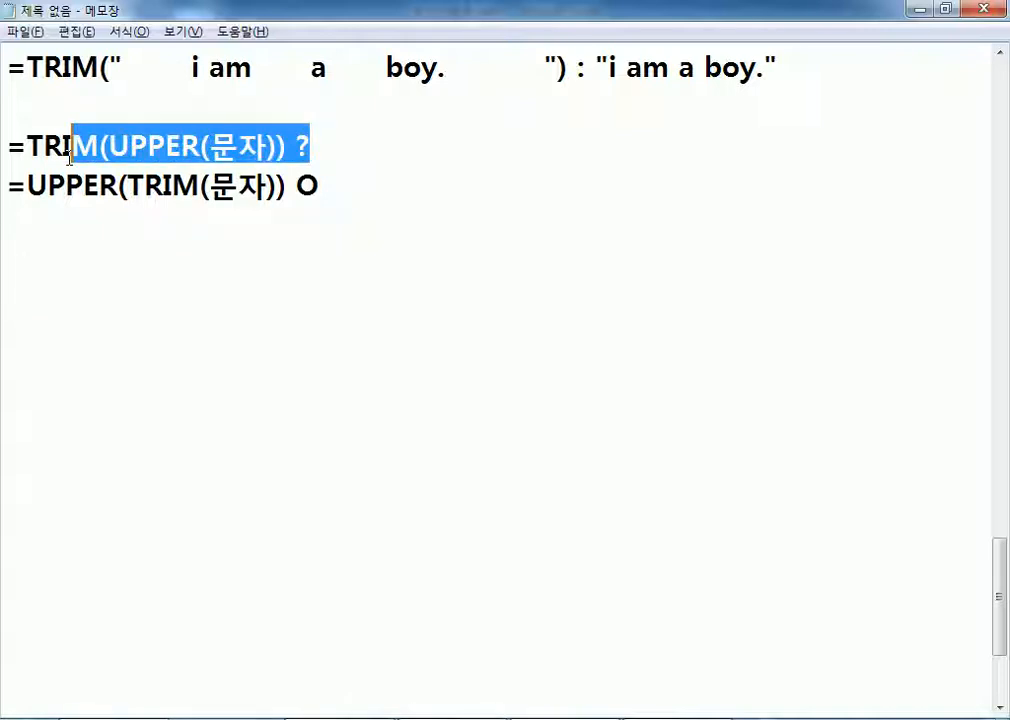
click(255, 218)
scroll(257, 222, up, 2)
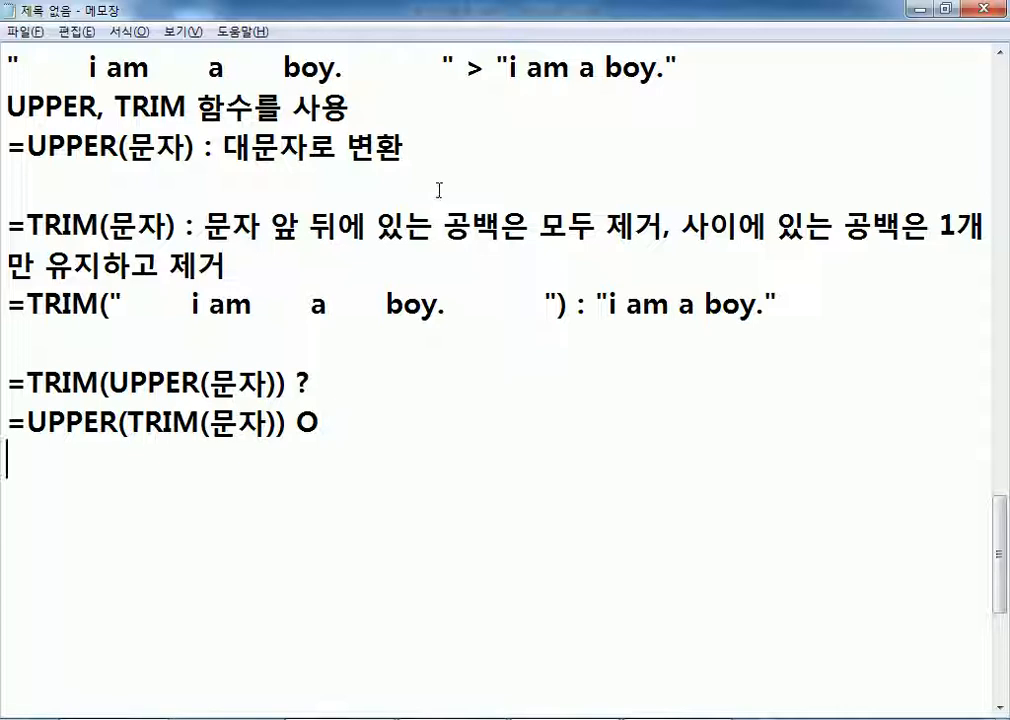
drag(435, 228, 590, 226)
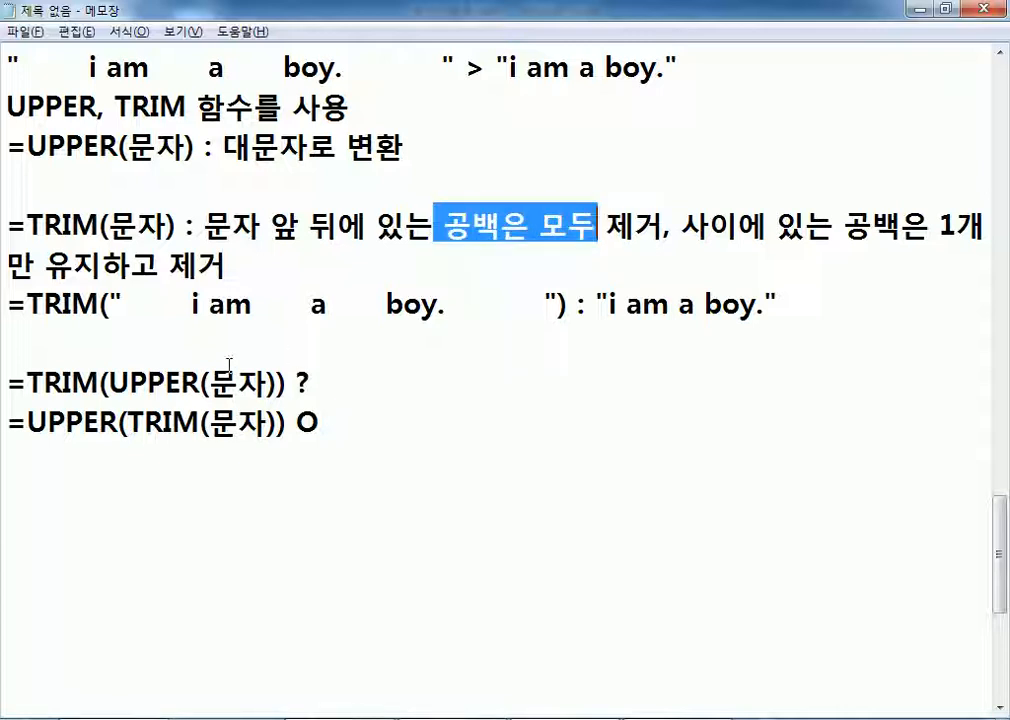
drag(128, 420, 240, 424)
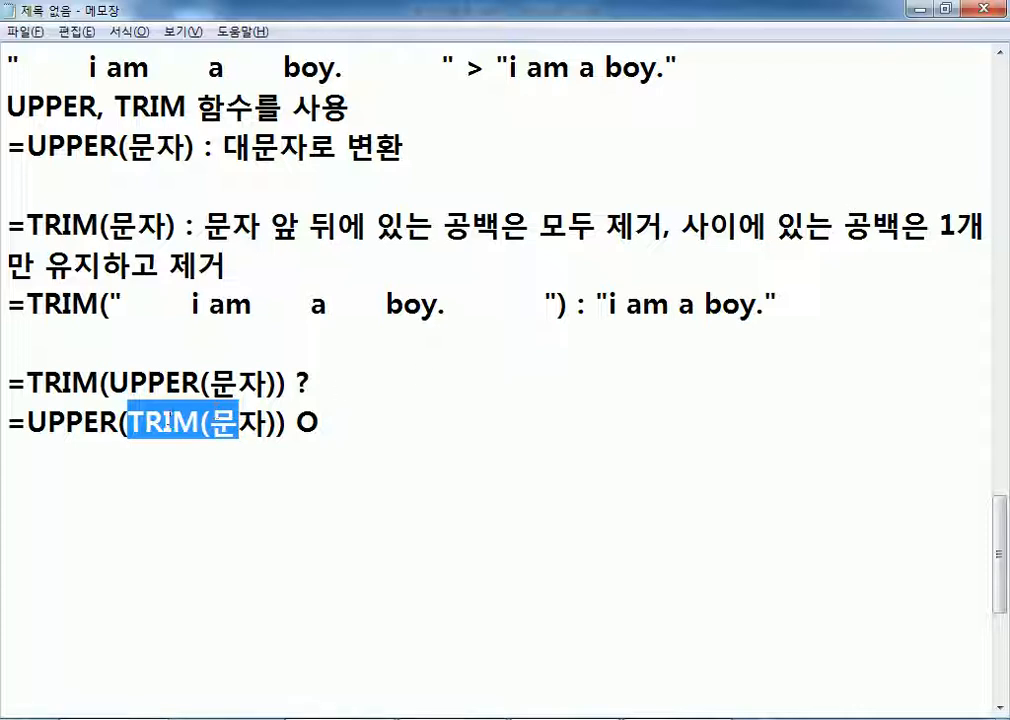
drag(65, 422, 163, 422)
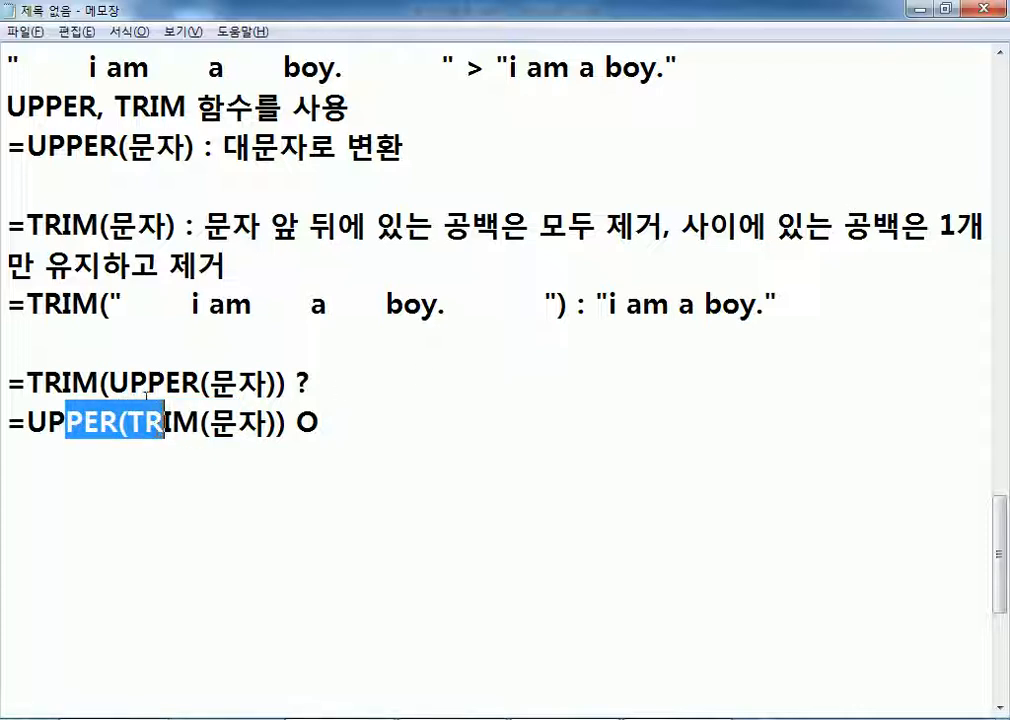
click(121, 385)
drag(165, 383, 277, 383)
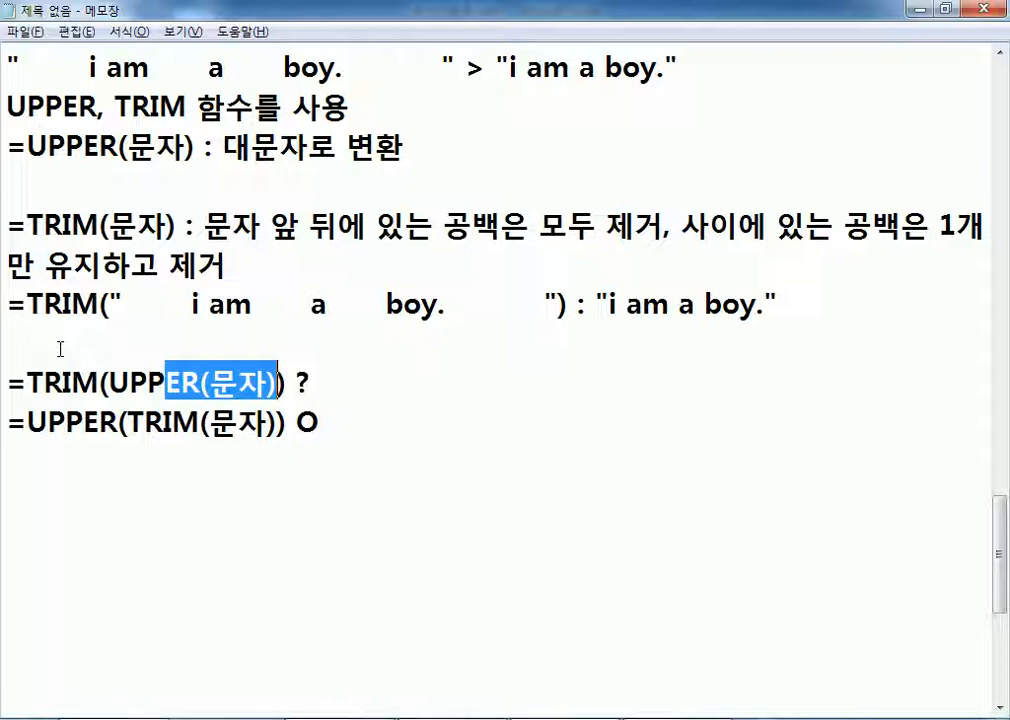
click(99, 478)
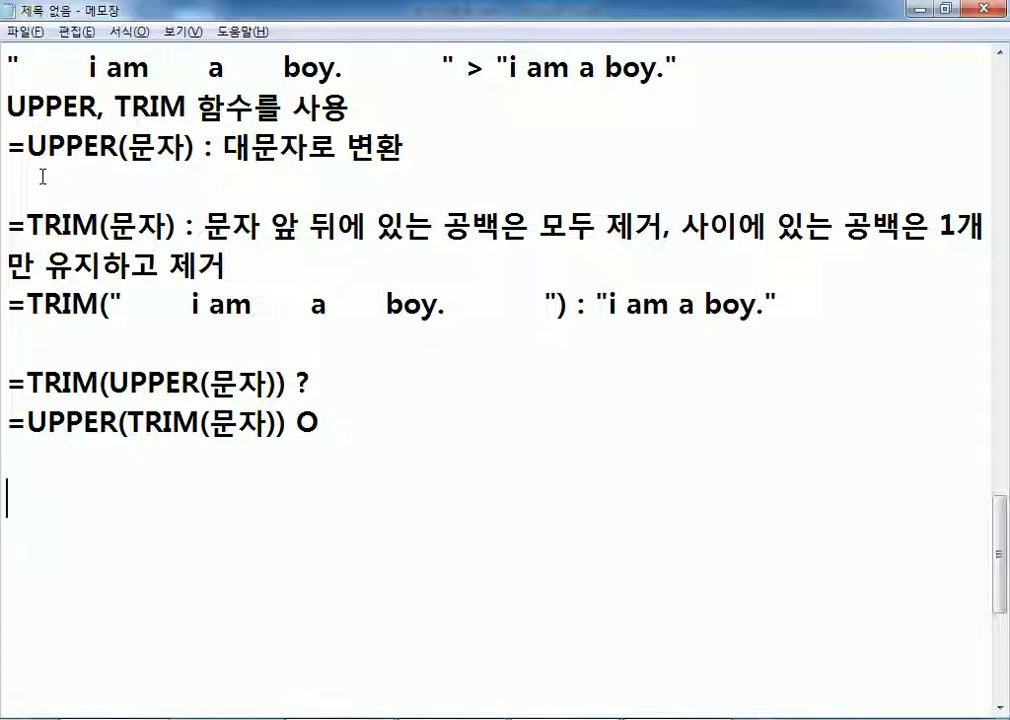
Step: Switch to the Excel workbook and enter =UPPER(TRIM(B19)) in cell D19, accepting the suggested closing parentheses
key(alt+Tab)
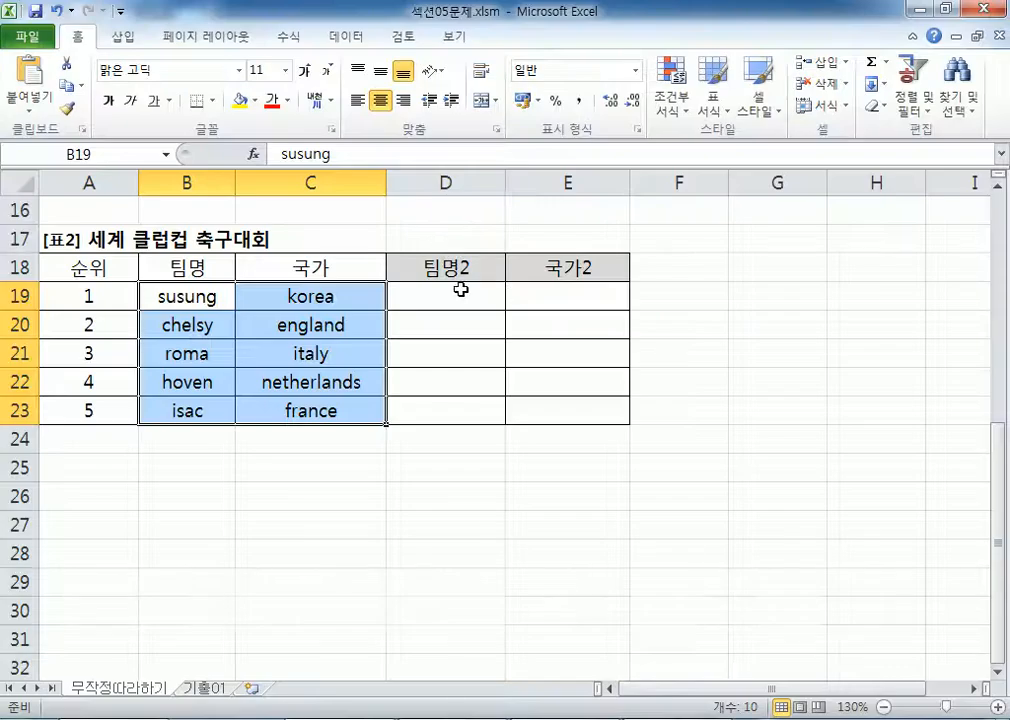
click(464, 289)
text(=)
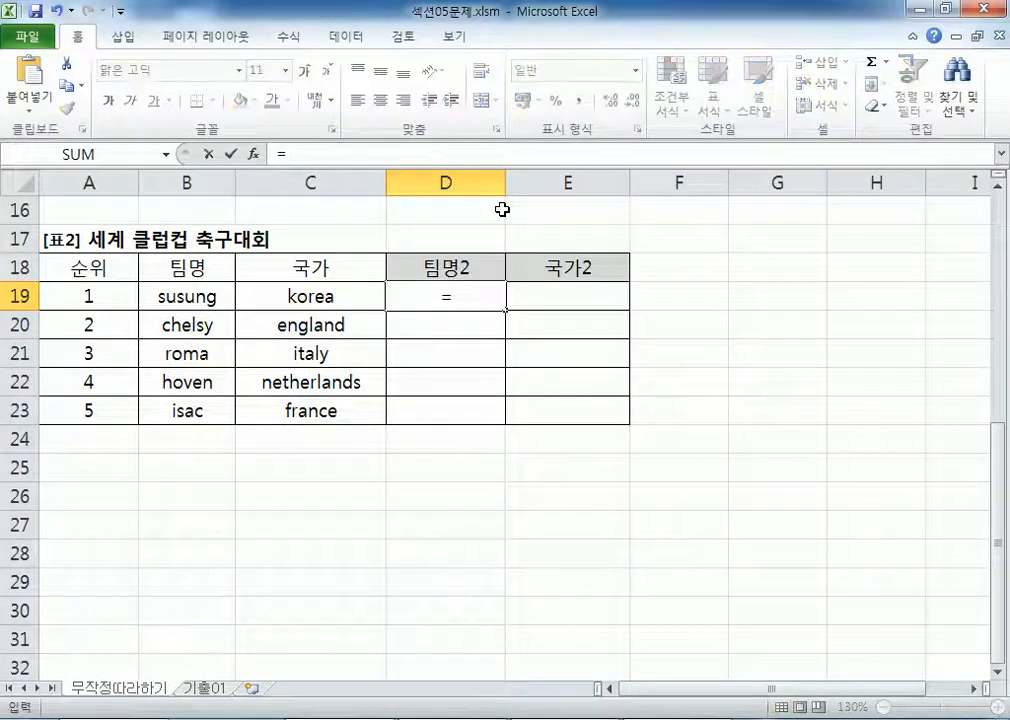
text(ㅕㅔ)
key(BackSpace)
key(BackSpace)
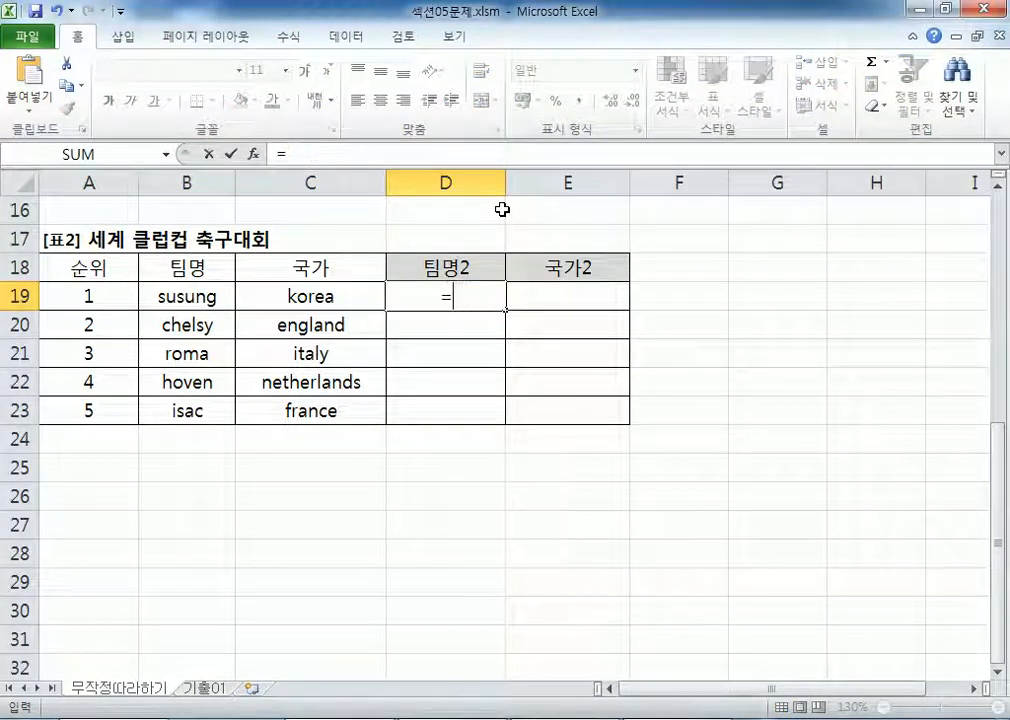
text(ㅕ)
key(BackSpace)
text(UPPER()
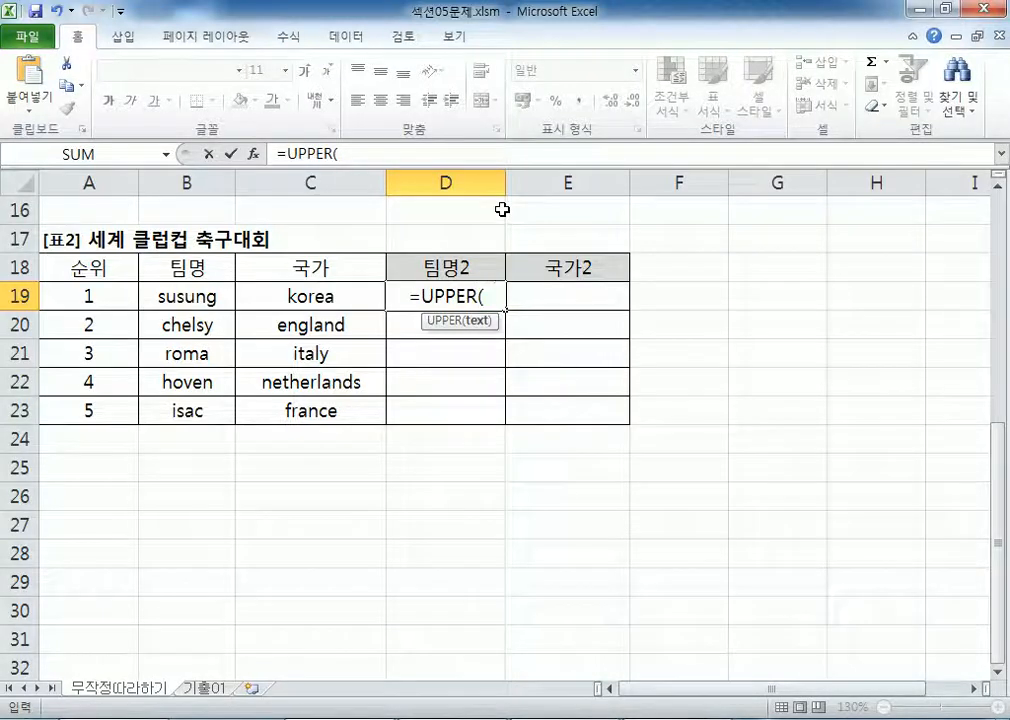
text(TRIM()
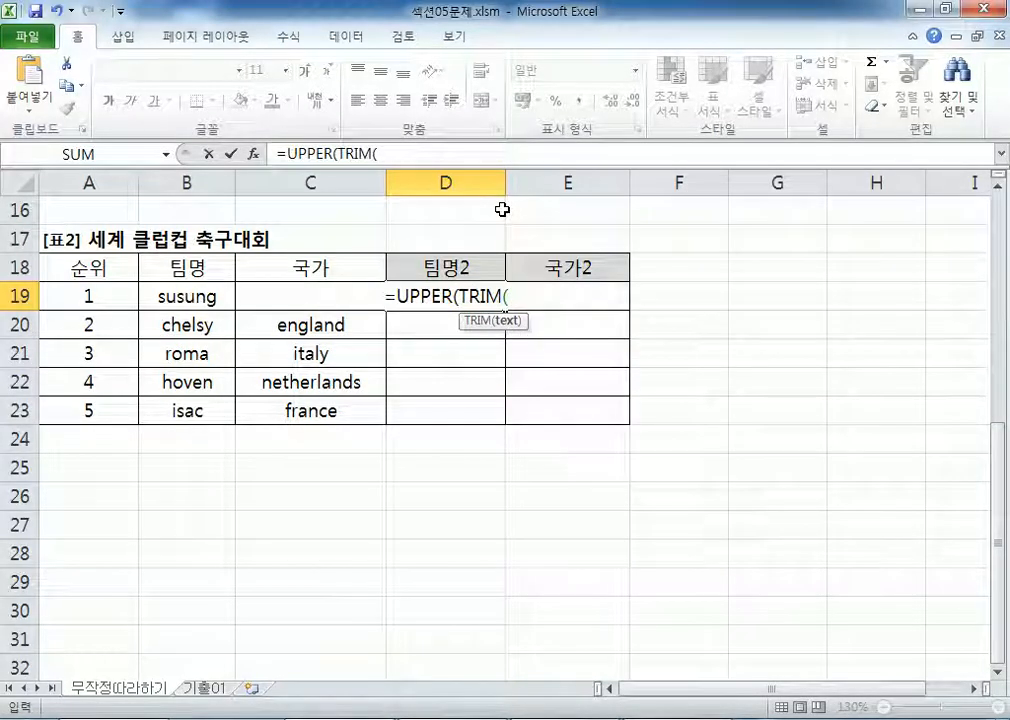
click(192, 290)
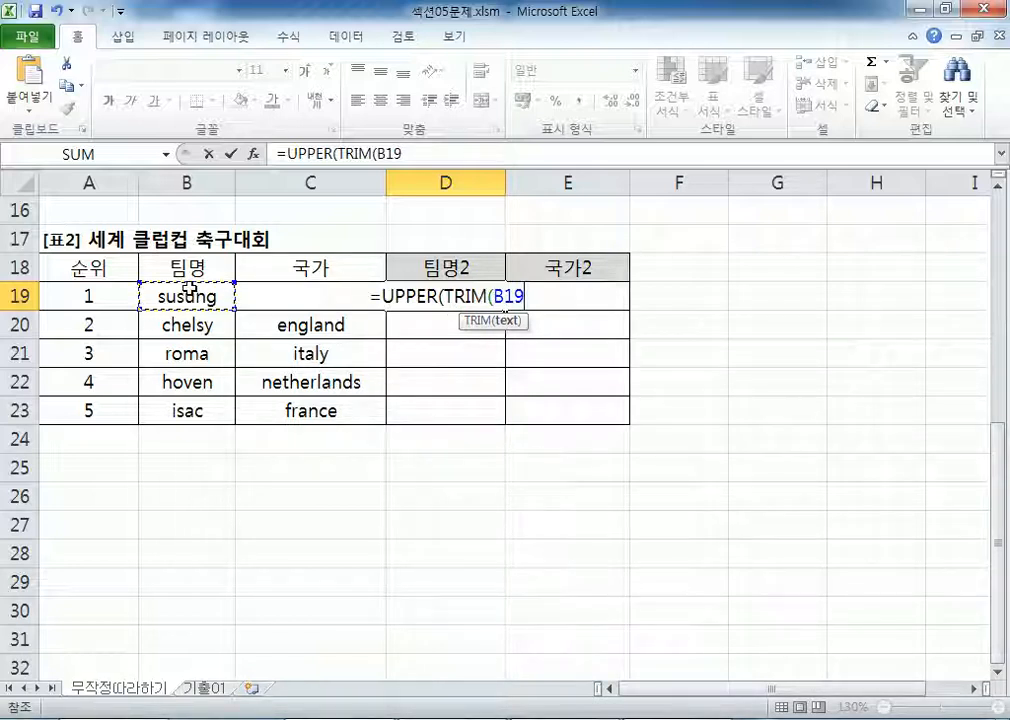
key(Return)
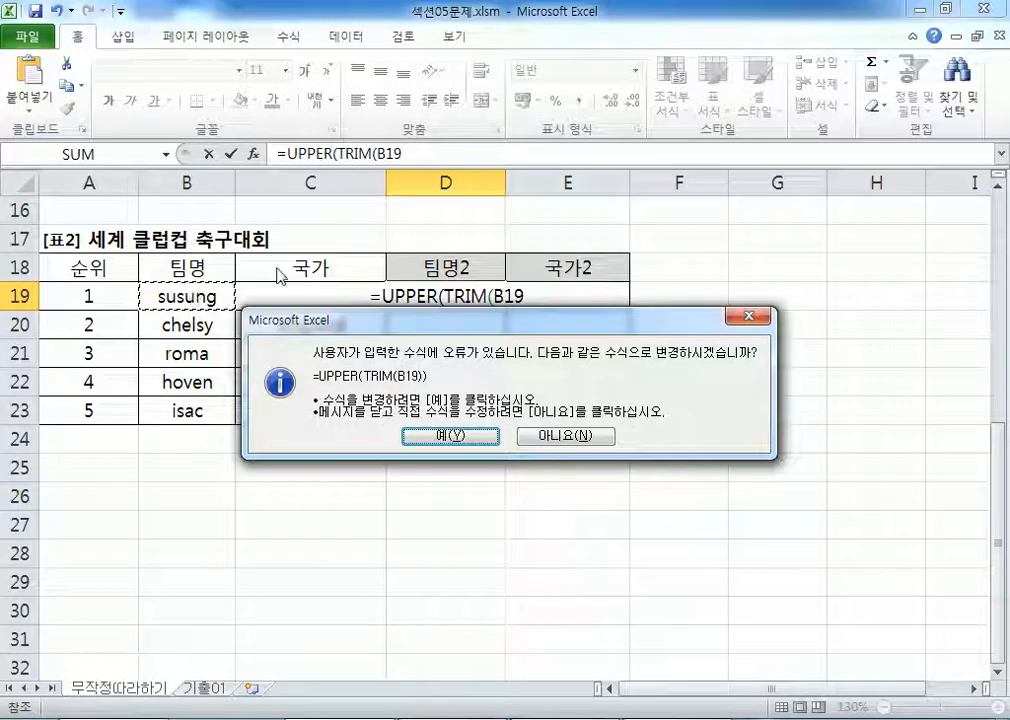
drag(386, 320, 351, 321)
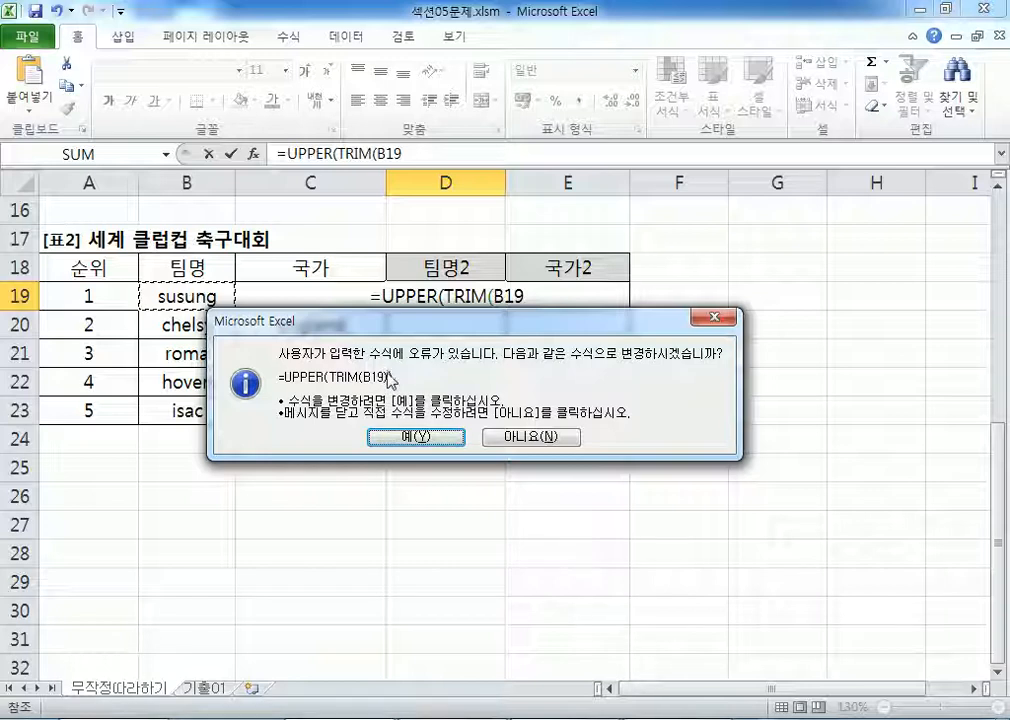
click(413, 437)
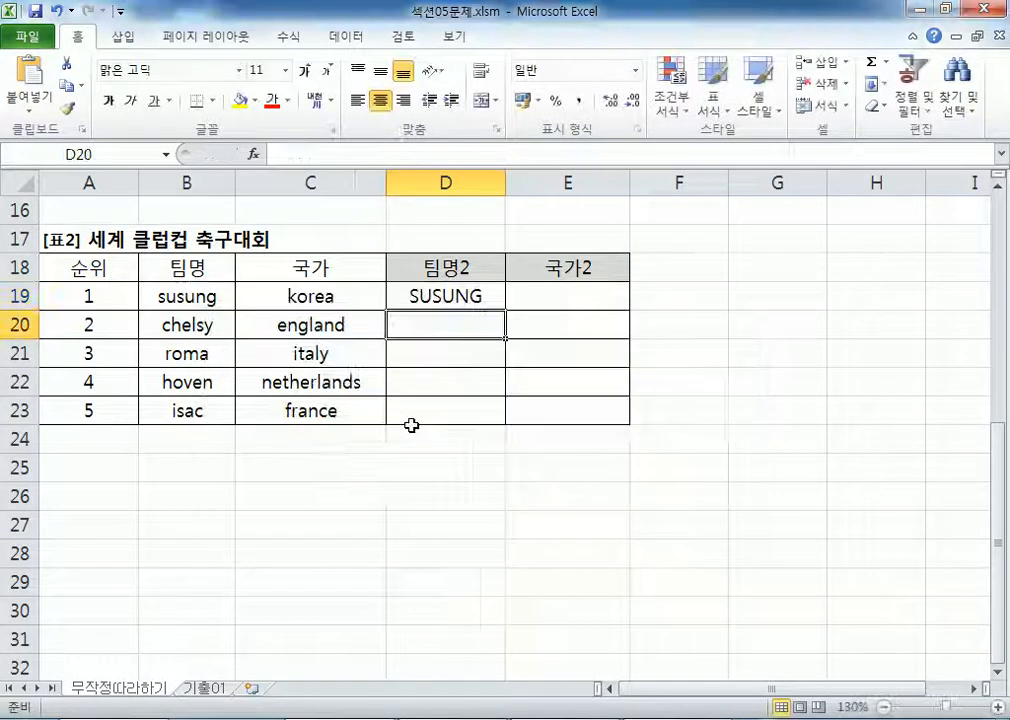
Step: Check the formula in D19 and fill it down the 팀명2 column to D23
click(455, 296)
double_click(476, 293)
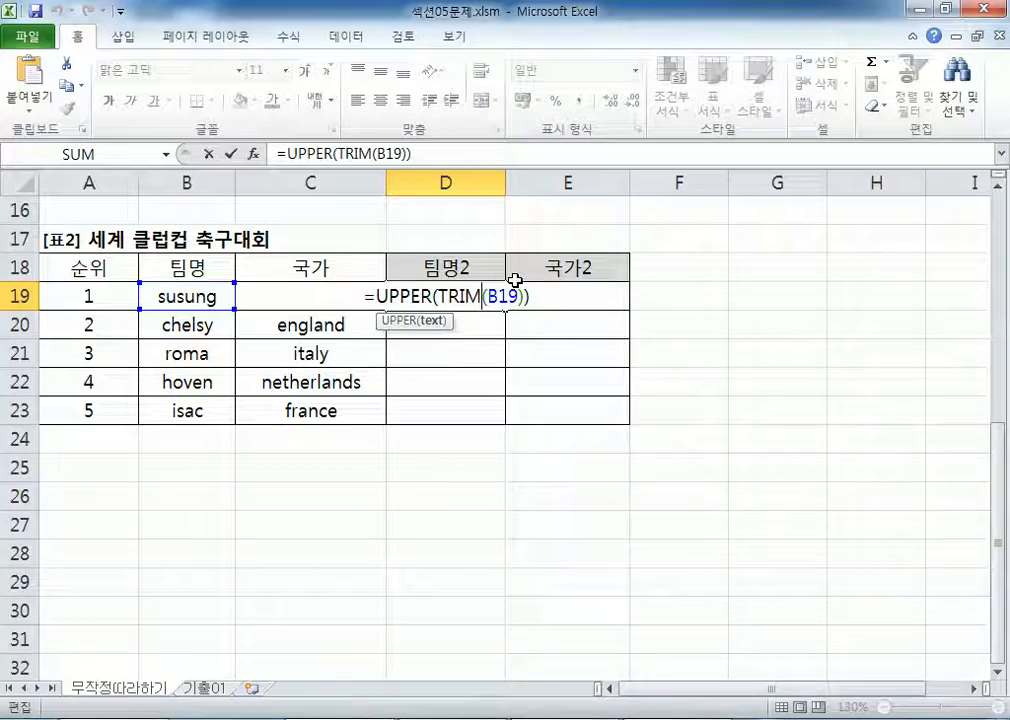
key(Return)
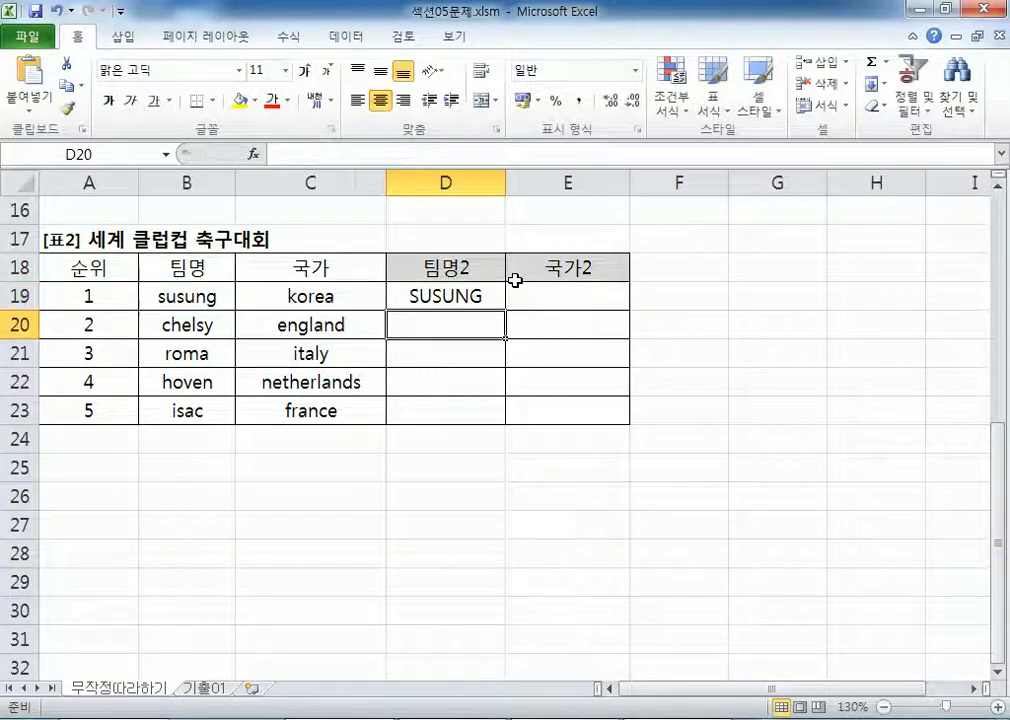
click(447, 302)
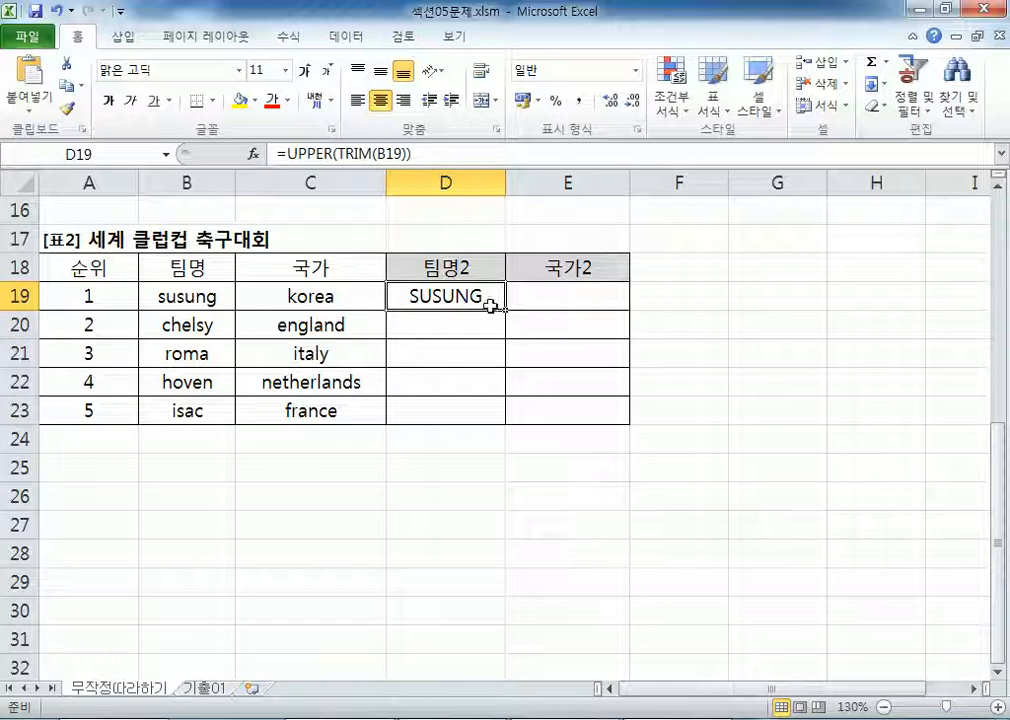
double_click(505, 310)
click(475, 295)
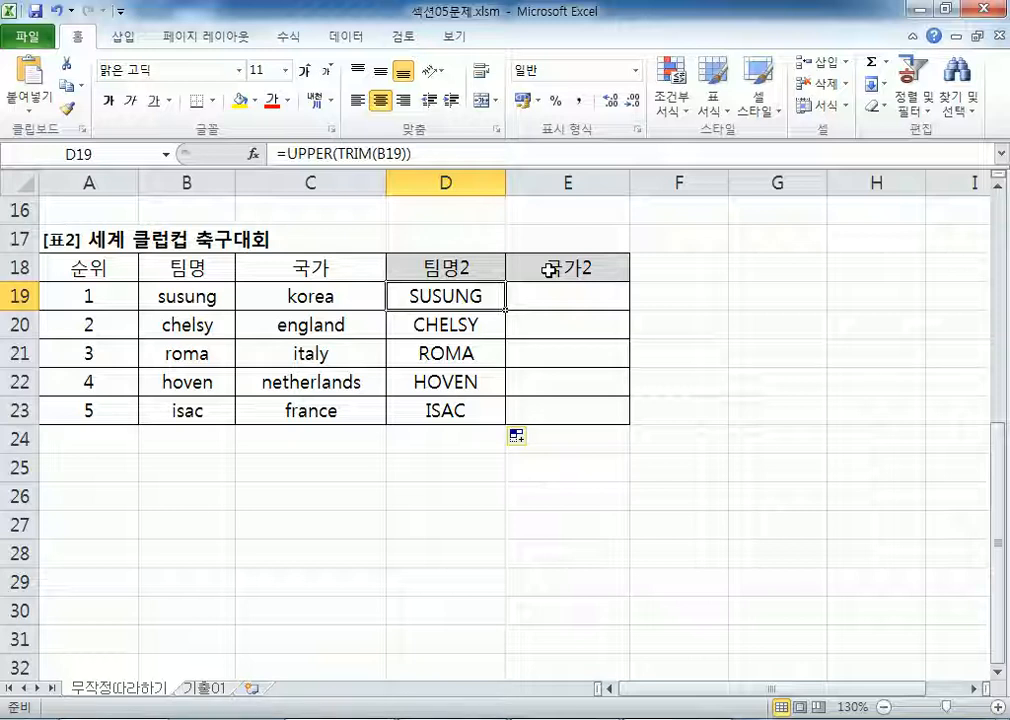
Step: Switch to the Notepad notes and start the next problem with "문제8) 국가(C19:C23)에 대하여"
key(alt+Tab)
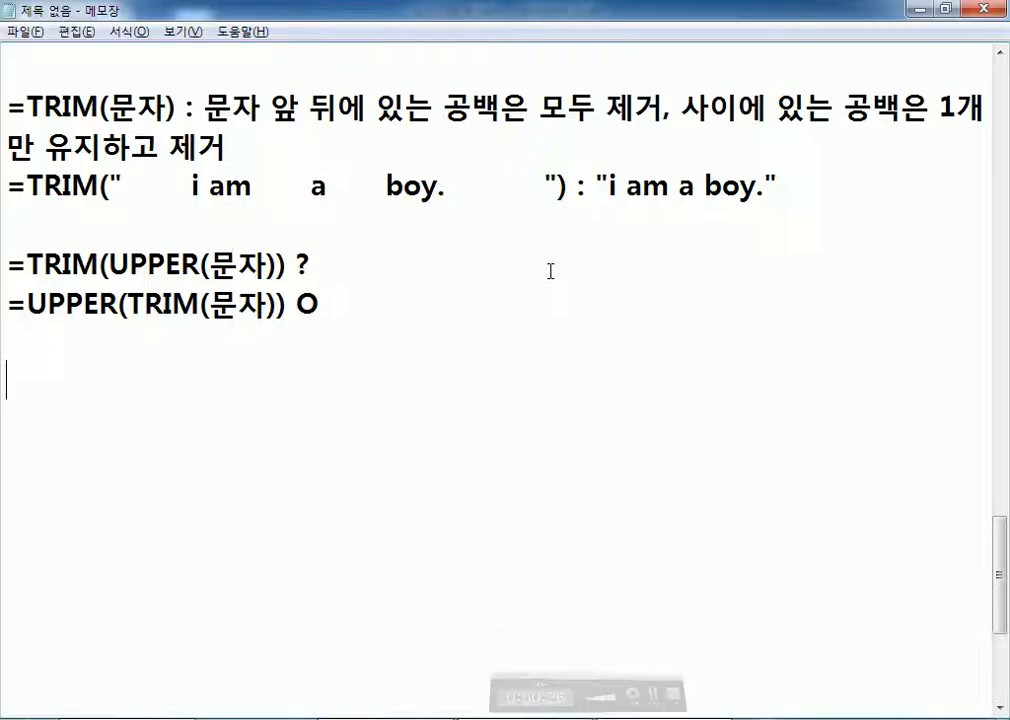
text(ㅁㅜㄴ제8) ㄱㅜㄱㄱㅏ)
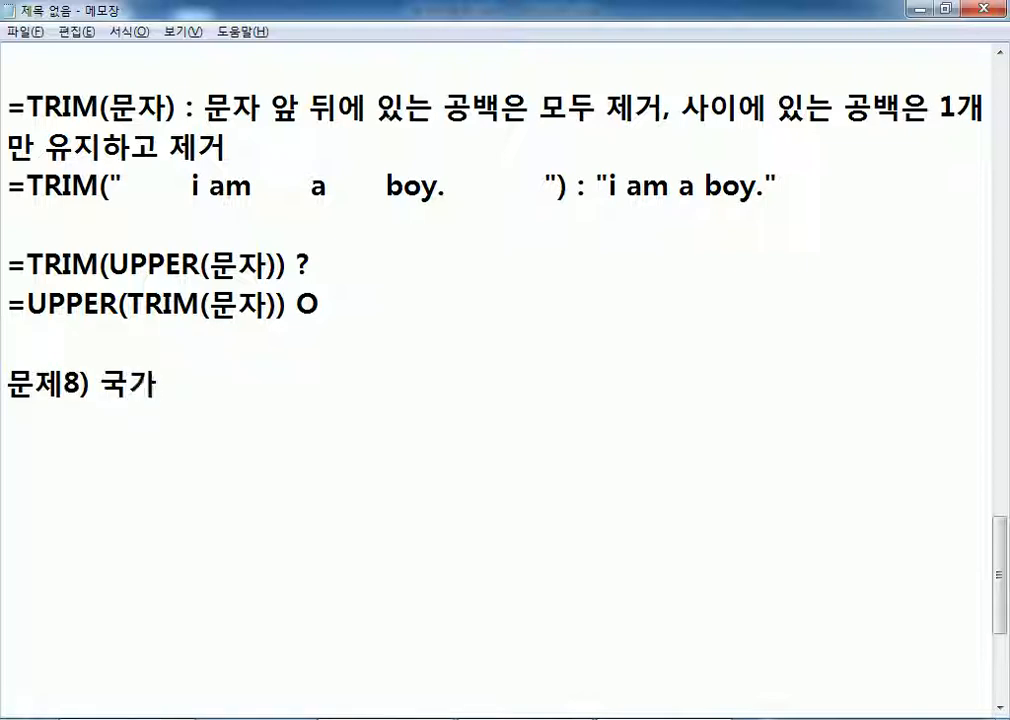
text((C10)
key(BackSpace)
text(9:C23)DP)
key(BackSpace)
key(BackSpace)
key(Hangul)
text(에 대하여)
Step: Review the country range C19:C23 in Excel and complete the problem 8 line in Notepad with "첫 문자를 대문자로 변환"
key(alt+Tab)
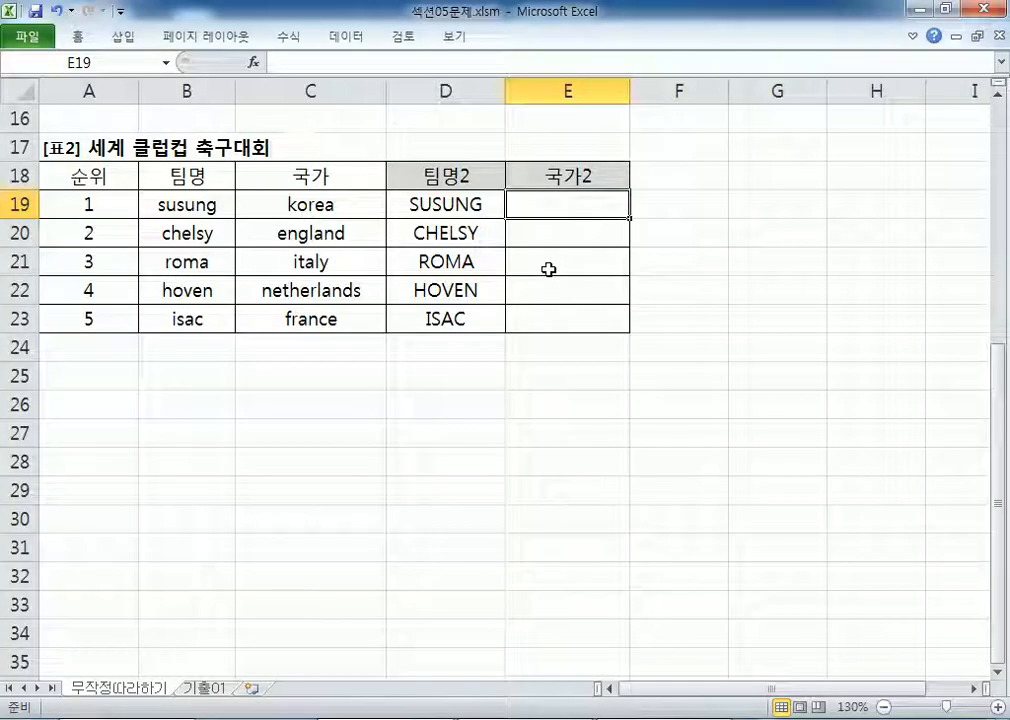
drag(309, 206, 293, 318)
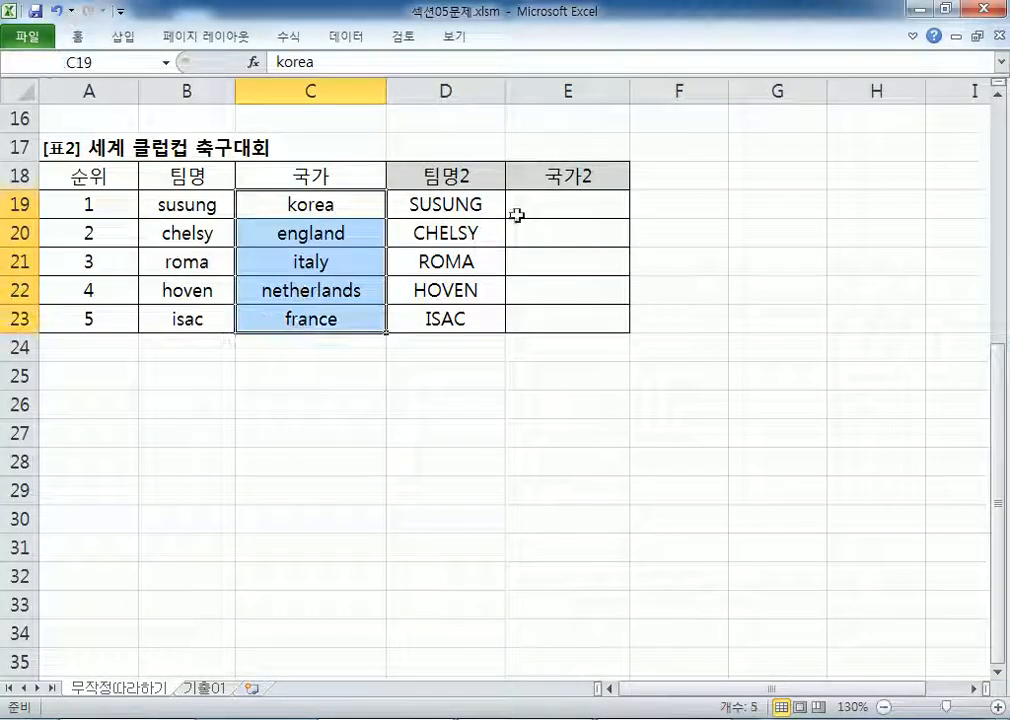
click(545, 203)
key(alt+Tab)
text(첫)
key(Left)
key(Left)
key(End)
text(문자를 ㄷ대문)
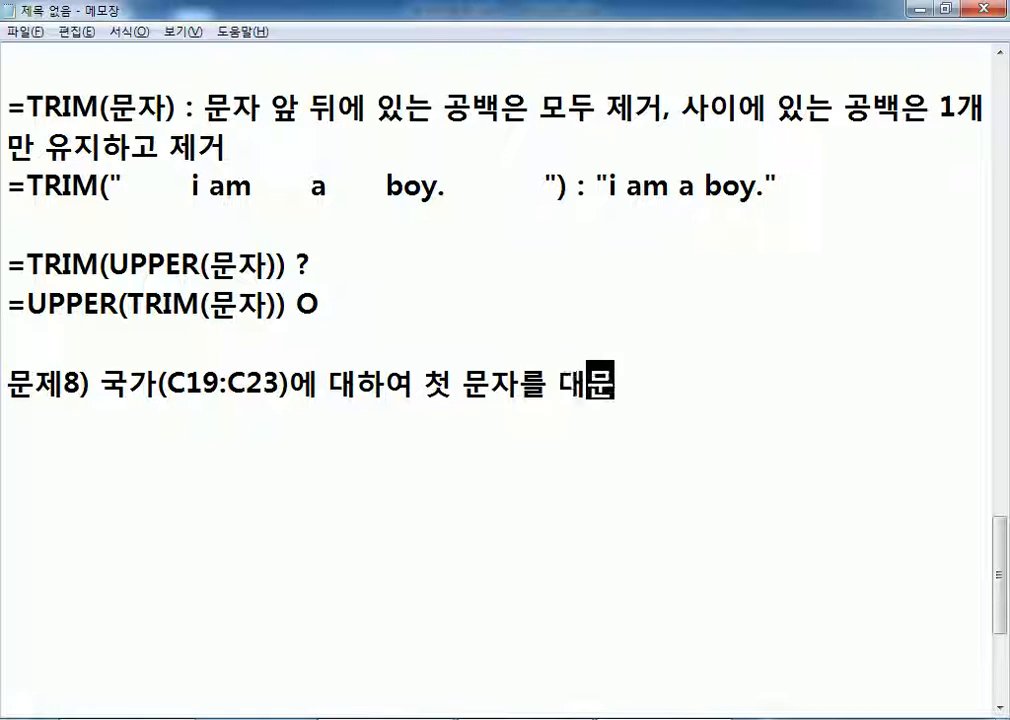
text(자로 변호환)
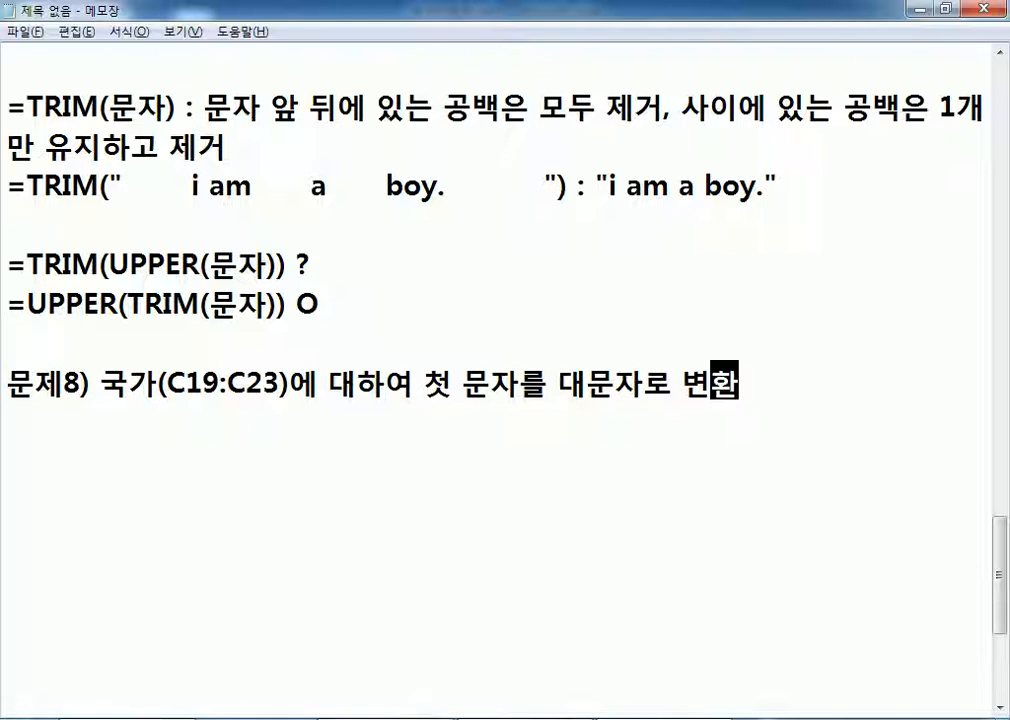
Step: Add the line "PROPER, UPPER, LOWER 함수중에서 선택" below the problem 8 text
key(Return)
text(P)
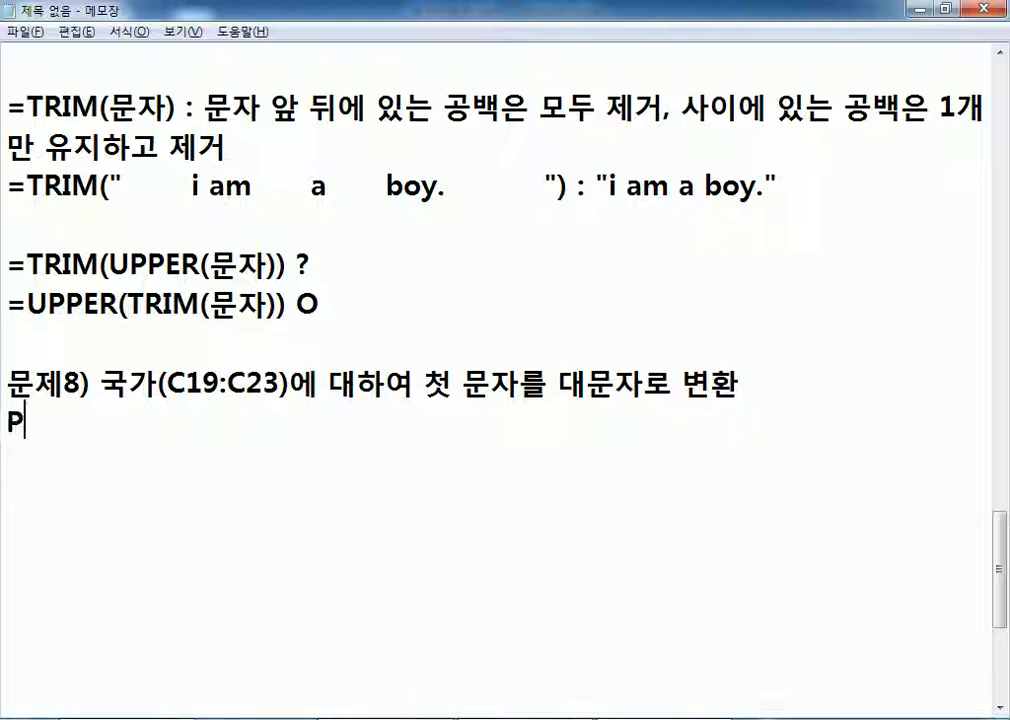
text(ROPER, )
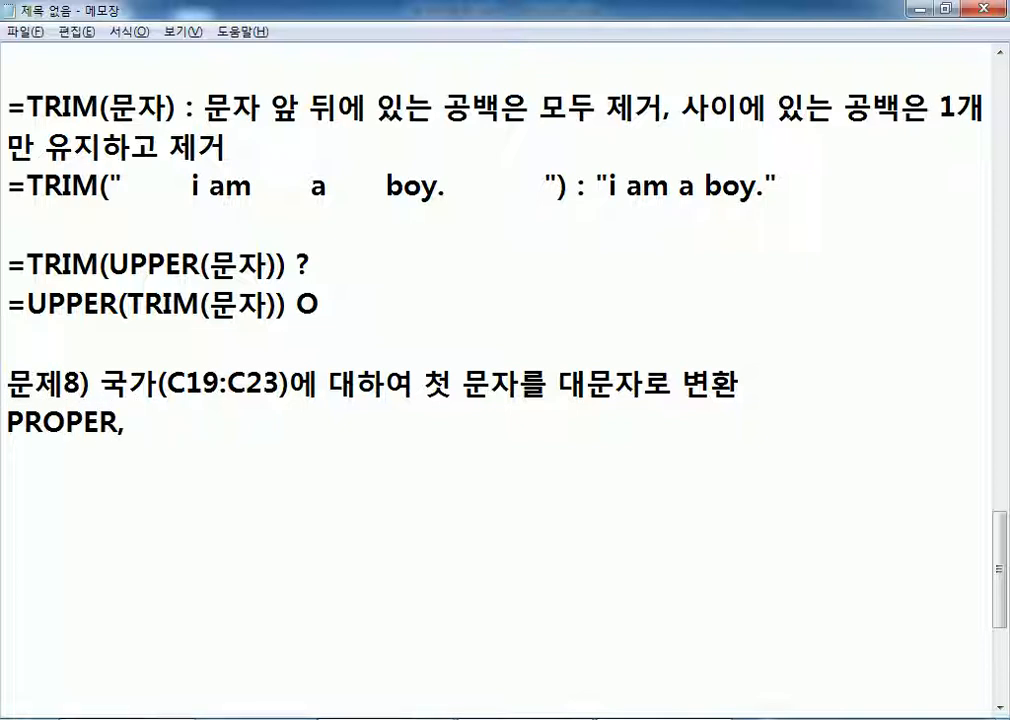
text(UPPER, )
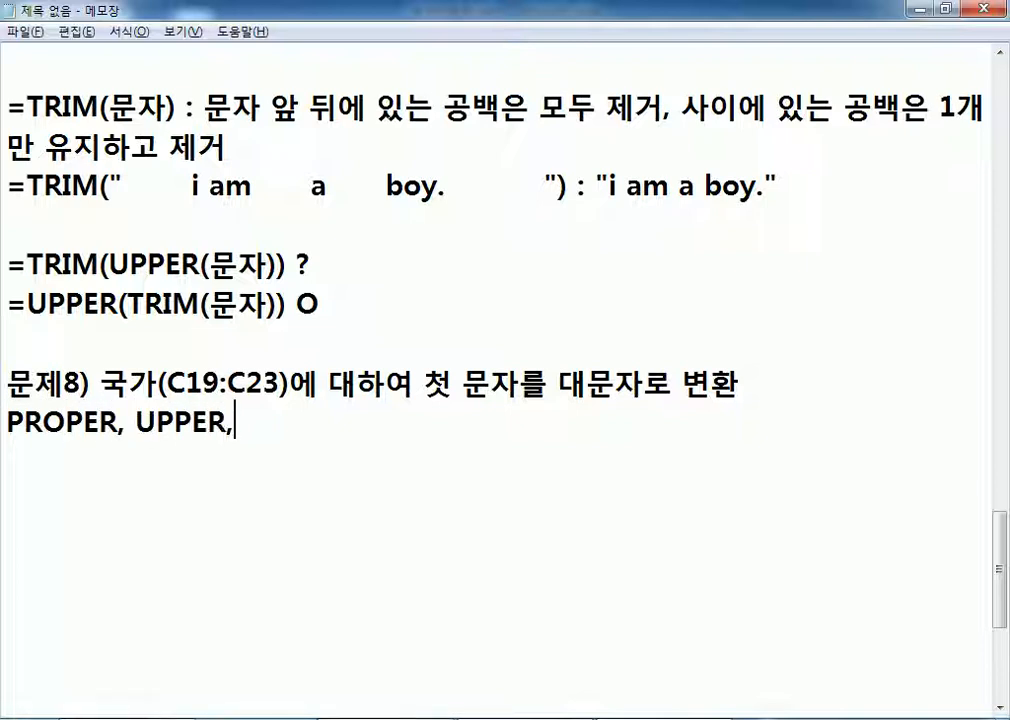
text(LOWER)
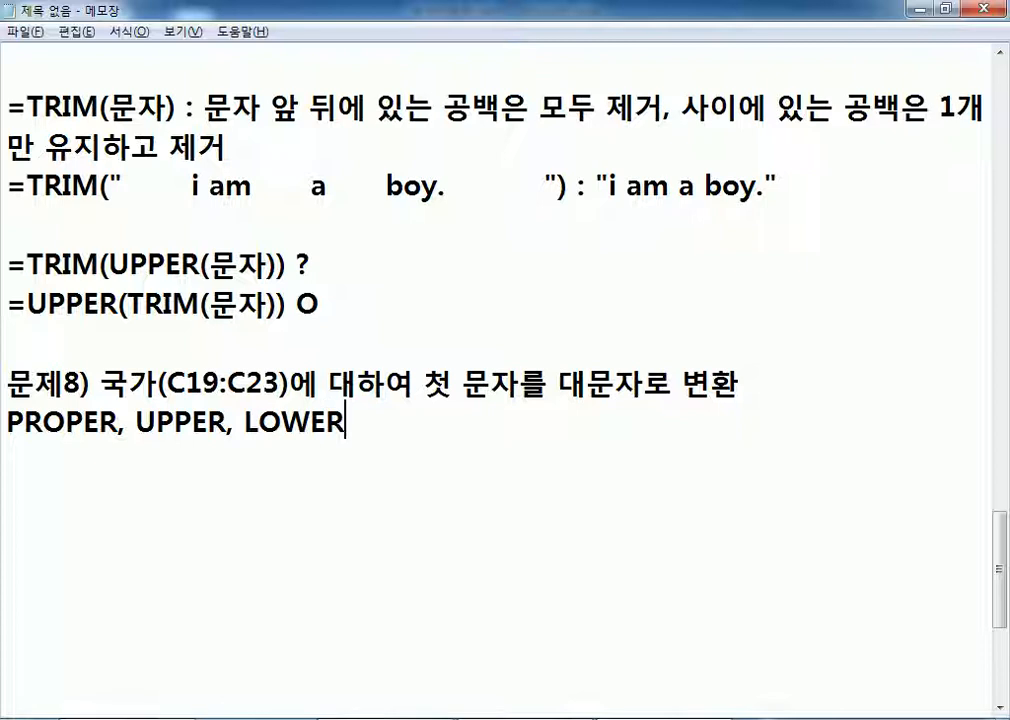
text( 함수중)
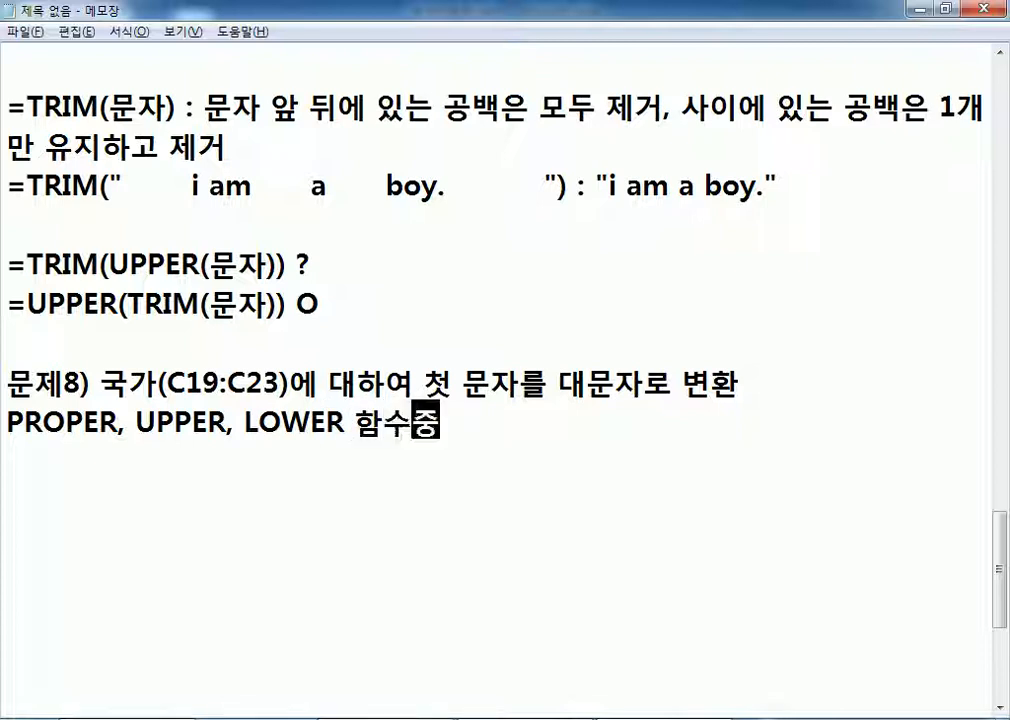
text(ㅇ에서 선택)
key(Return)
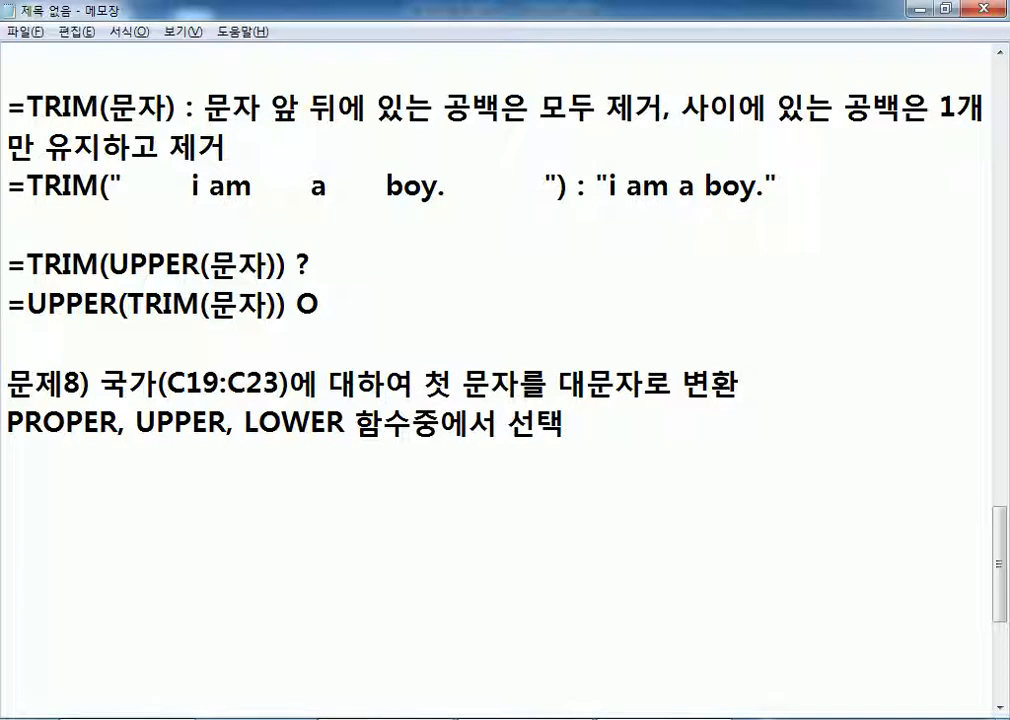
Step: Add the example "flower love" > "Flower Love", with quotation marks around both phrases, under the function choices
text(")
text(I)
text(flower,)
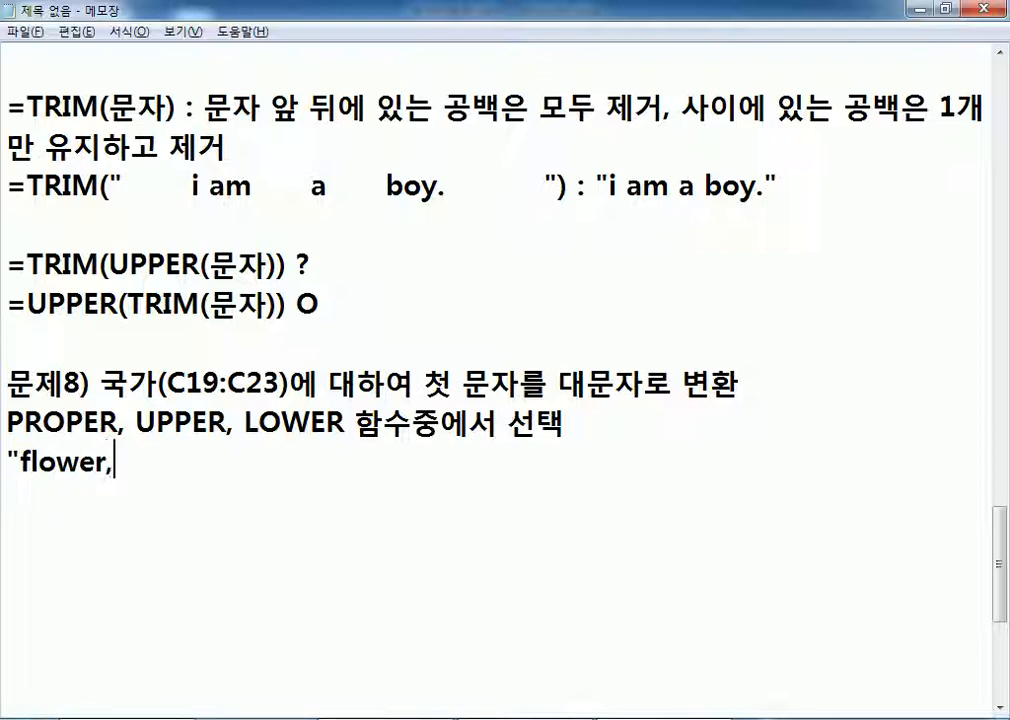
key(BackSpace)
text(l)
text(ove")
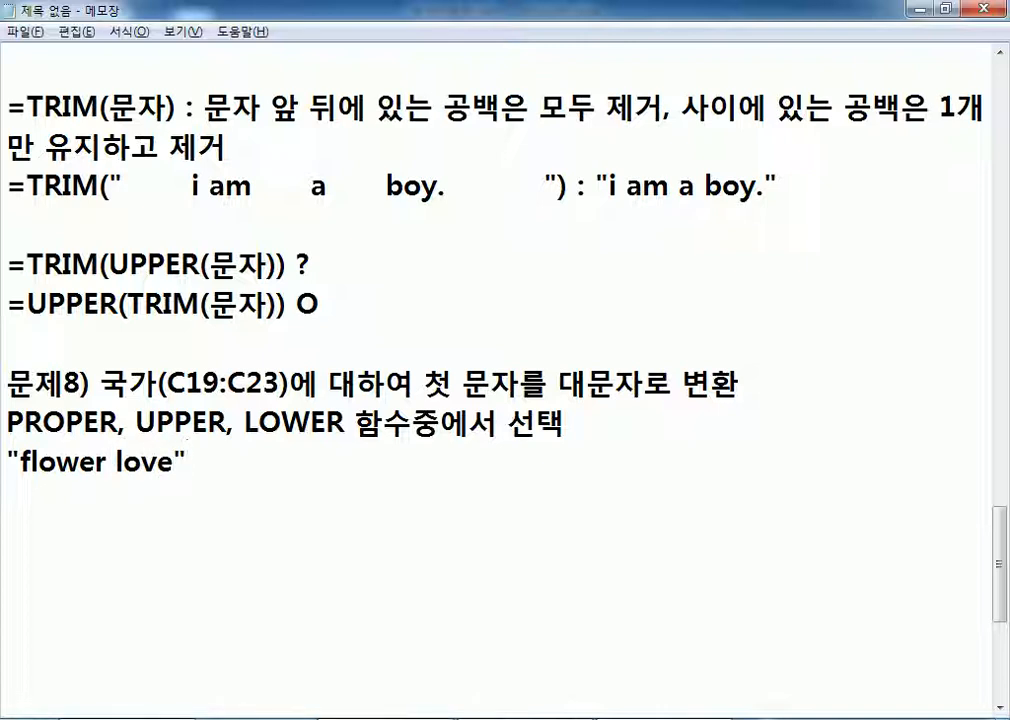
text( > "Flo)
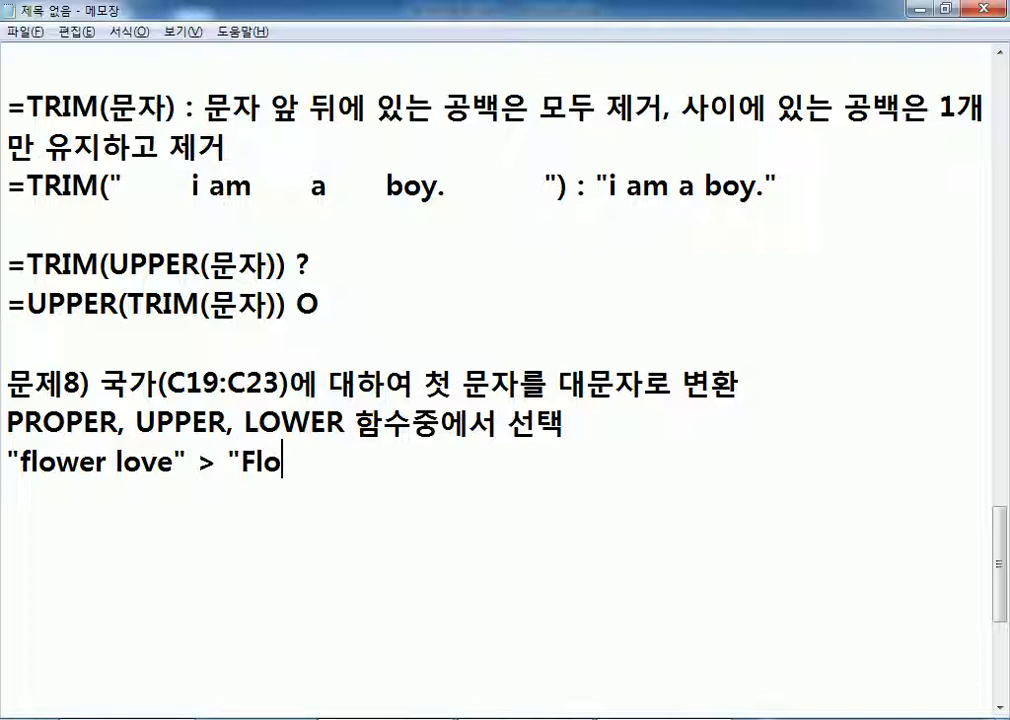
text(wer)
text(ove")
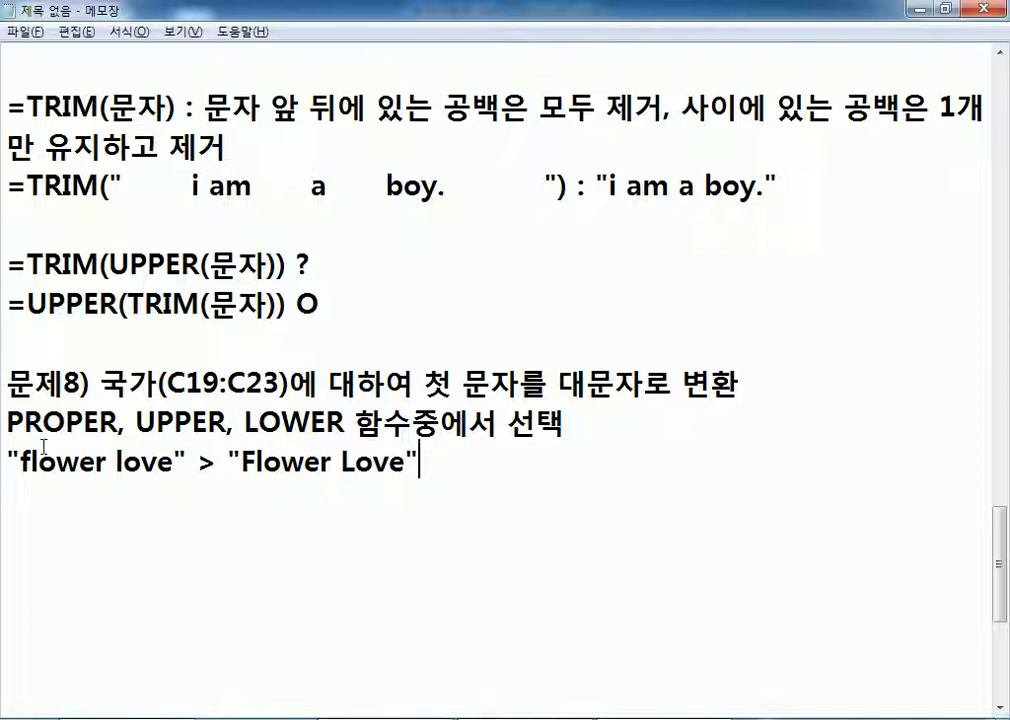
Step: Examine the word initials in the flower love example and compare them with the country in Excel cell C19
drag(31, 462, 22, 462)
click(122, 462)
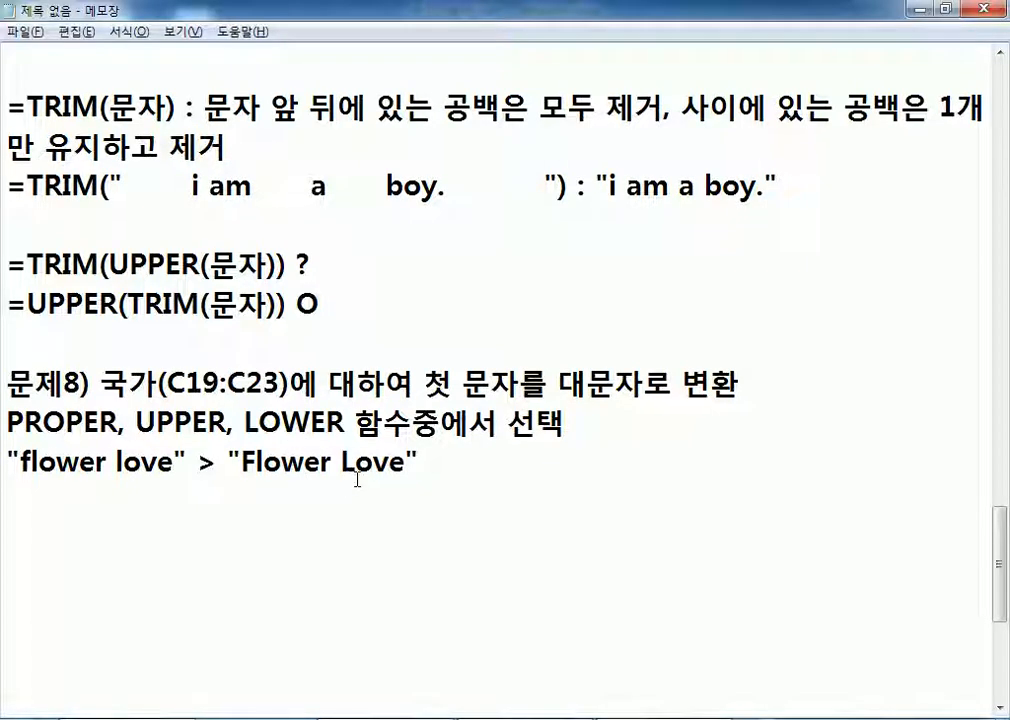
key(alt+Tab)
click(290, 210)
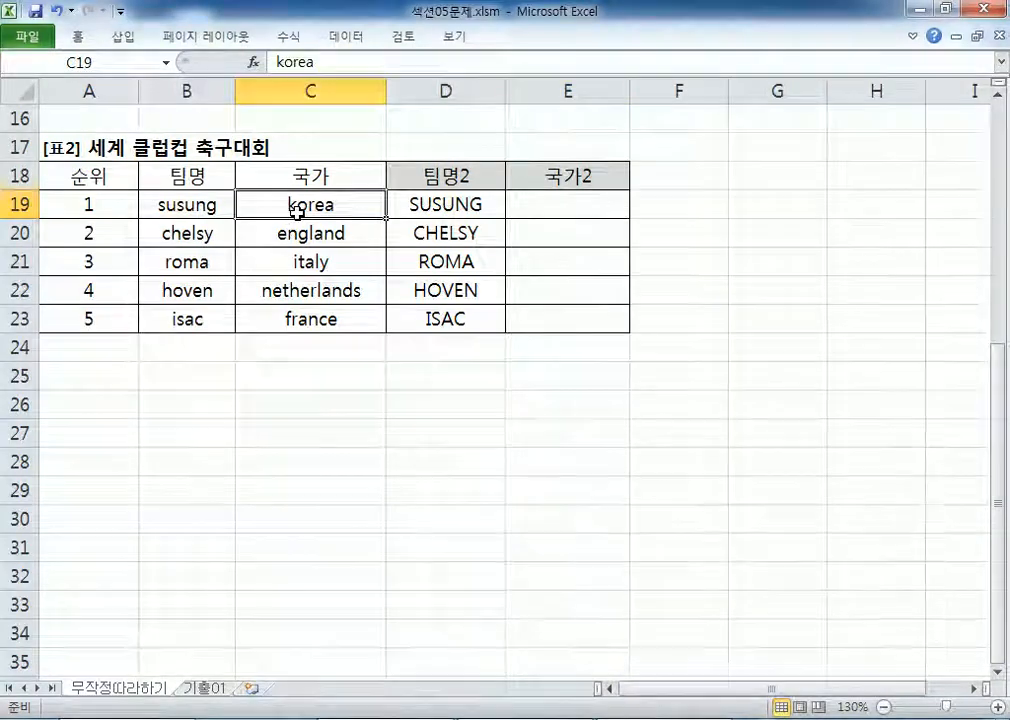
key(alt+Tab)
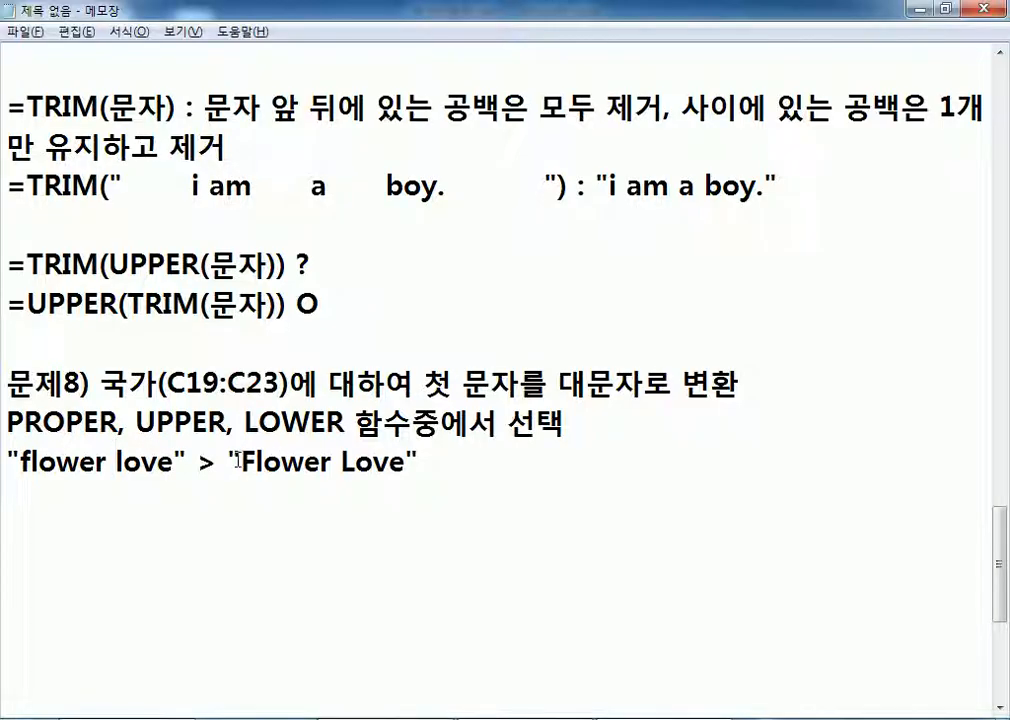
click(451, 472)
drag(252, 184, 302, 186)
click(313, 186)
key(Right)
key(alt+Tab)
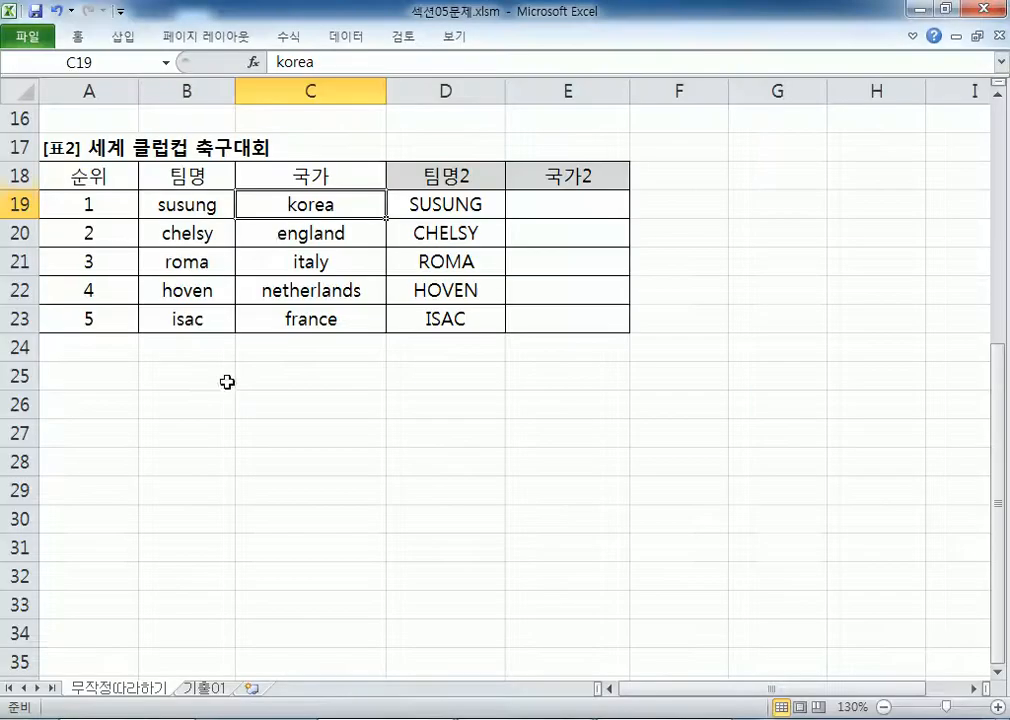
click(566, 197)
text(K)
key(BackSpace)
text(Korea)
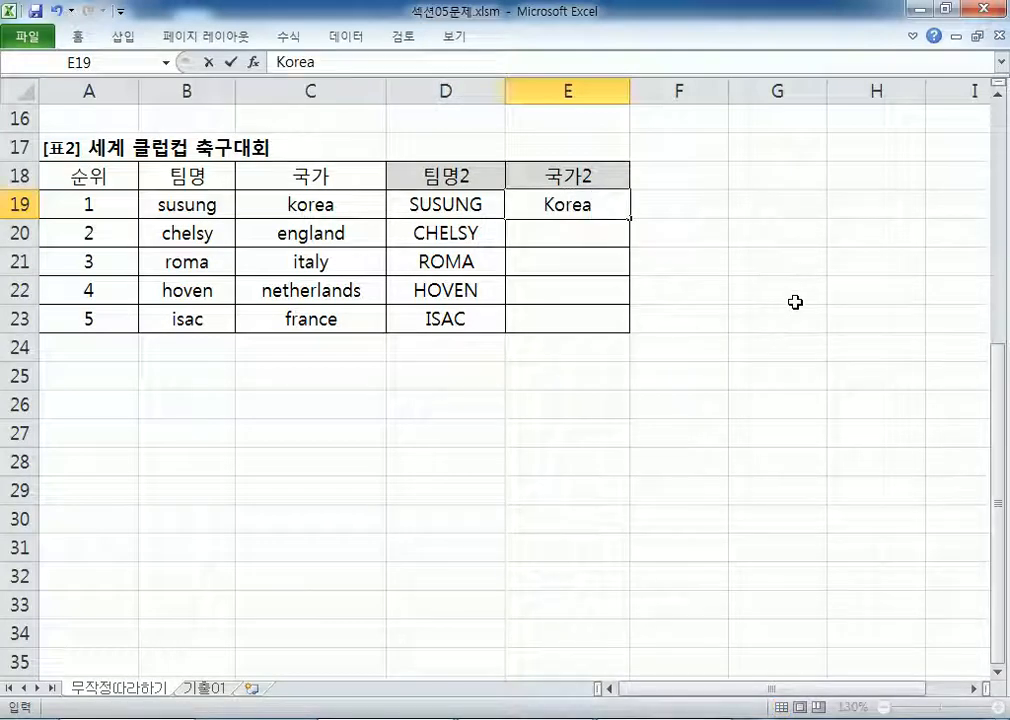
key(Escape)
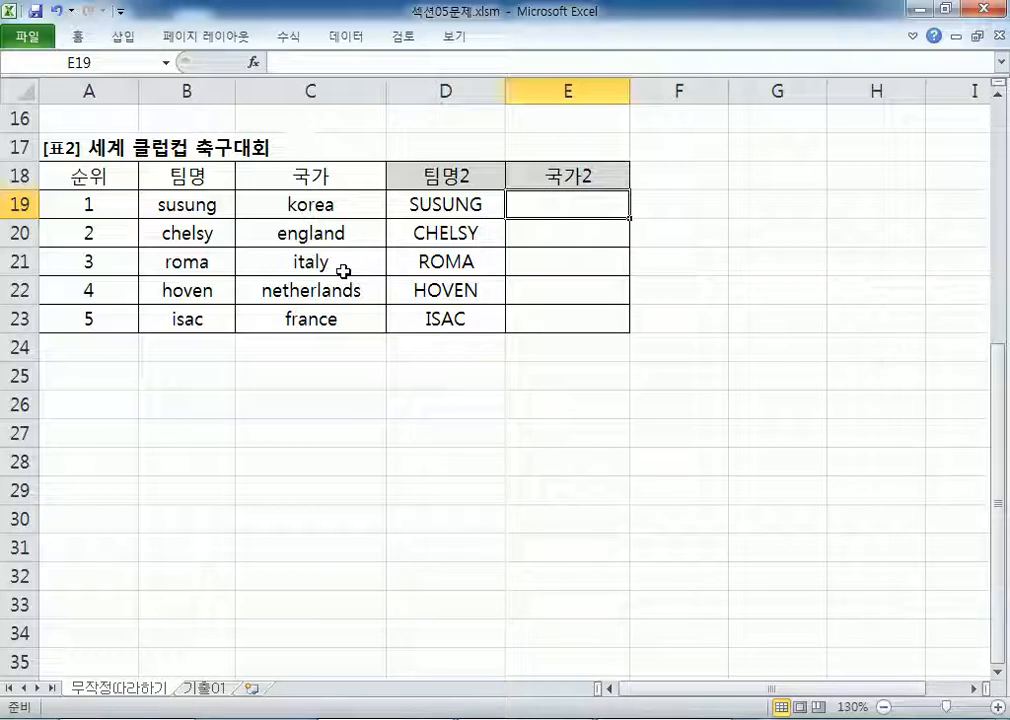
Step: Switch to the Notepad notes and begin the function syntax list below the flower love example with "=PROPER("
key(alt+Tab)
click(503, 498)
scroll(520, 460, down, 1)
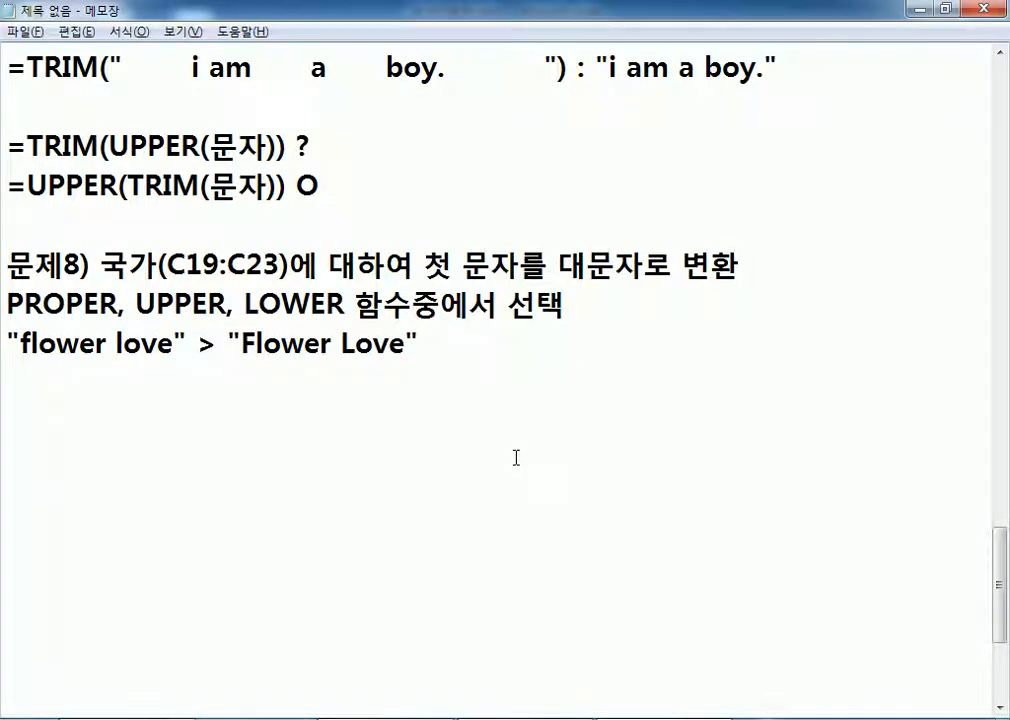
key(Return)
text(=ㅔ)
text(개)
key(BackSpace)
key(BackSpace)
key(BackSpace)
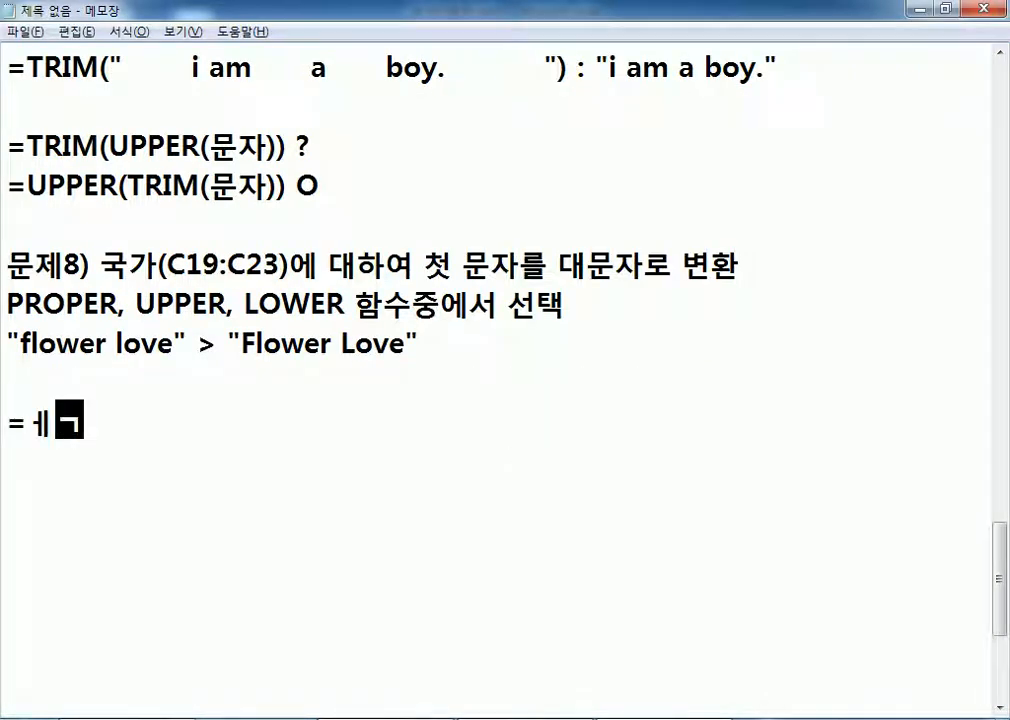
key(Hangul)
text(POR)
key(BackSpace)
key(BackSpace)
text(ROPER()
text(ANS)
key(BackSpace)
key(BackSpace)
key(BackSpace)
Step: Complete the PROPER line with "문자) : 단어마다 첫글자를 대문자로 변환"
key(Hangul)
text(묹ㅈㅏ)
key(BackSpace)
key(BackSpace)
key(BackSpace)
text(문자) : 단어)
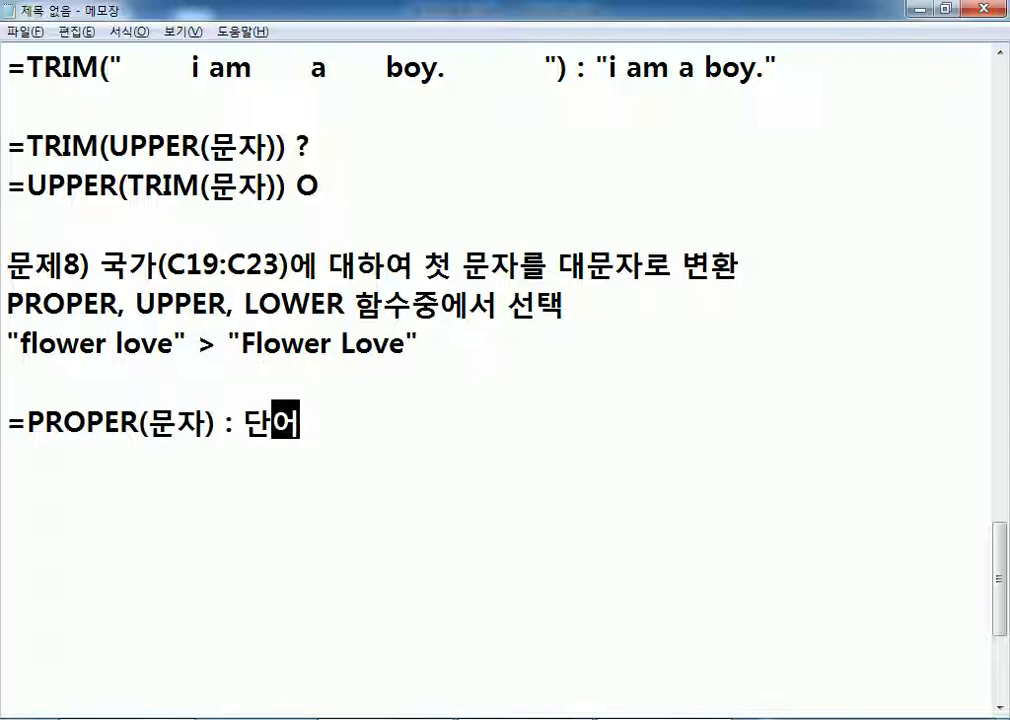
text(마다 첫글자를 대문자로 변환)
key(Return)
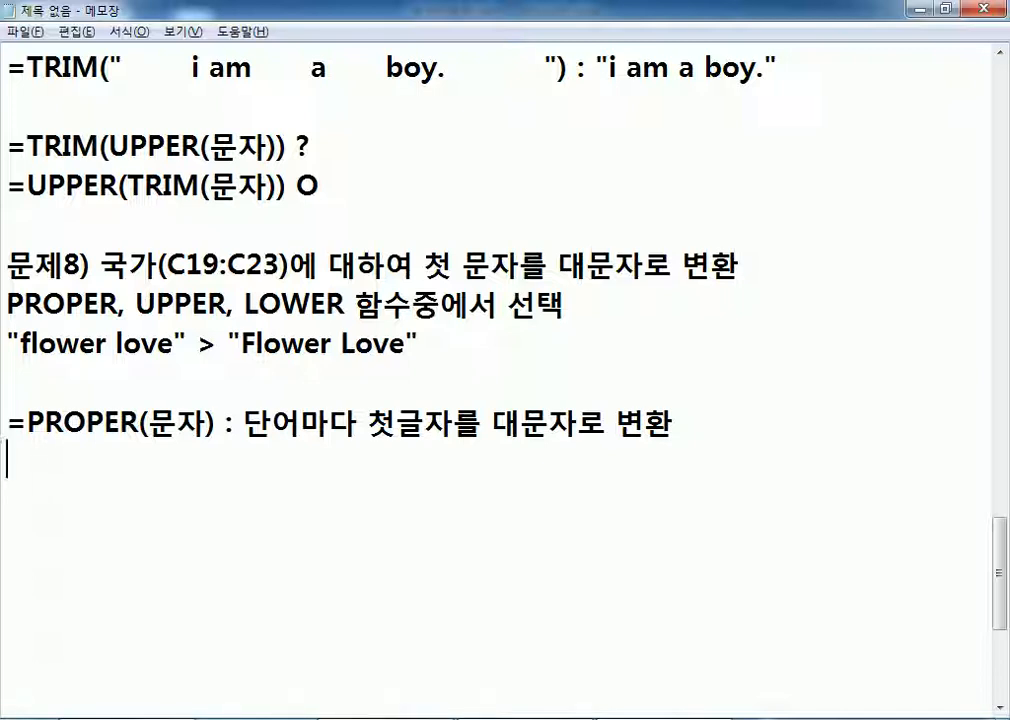
Step: Add the line "=UPPER(문자) : 대문자로 변환" below the PROPER description
text(=UPPER)
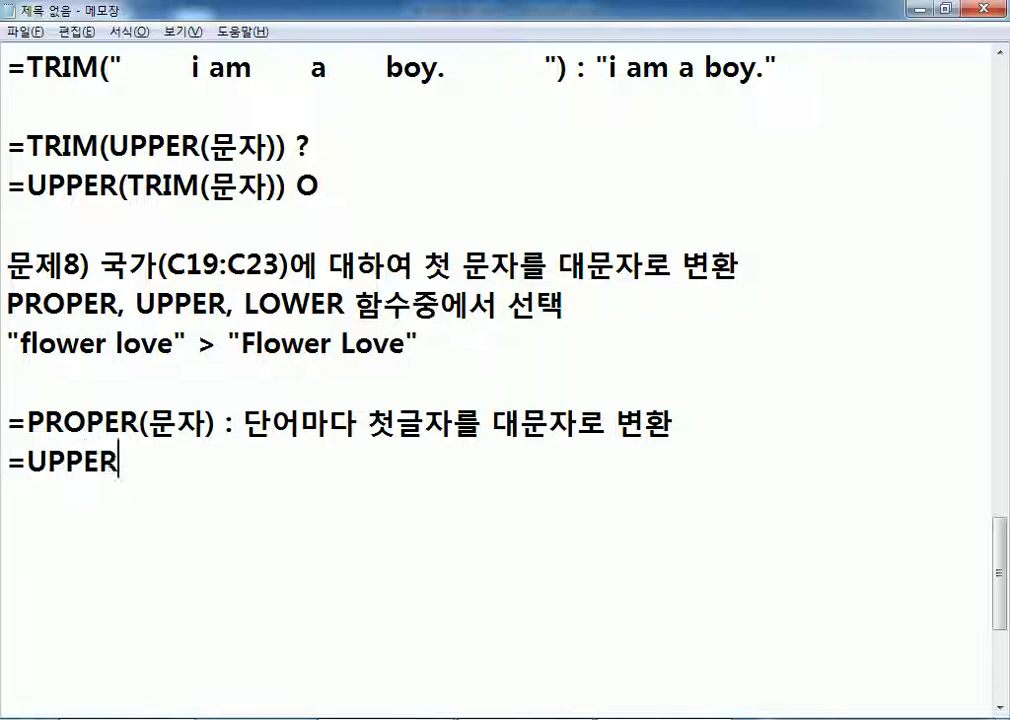
text((문자) )
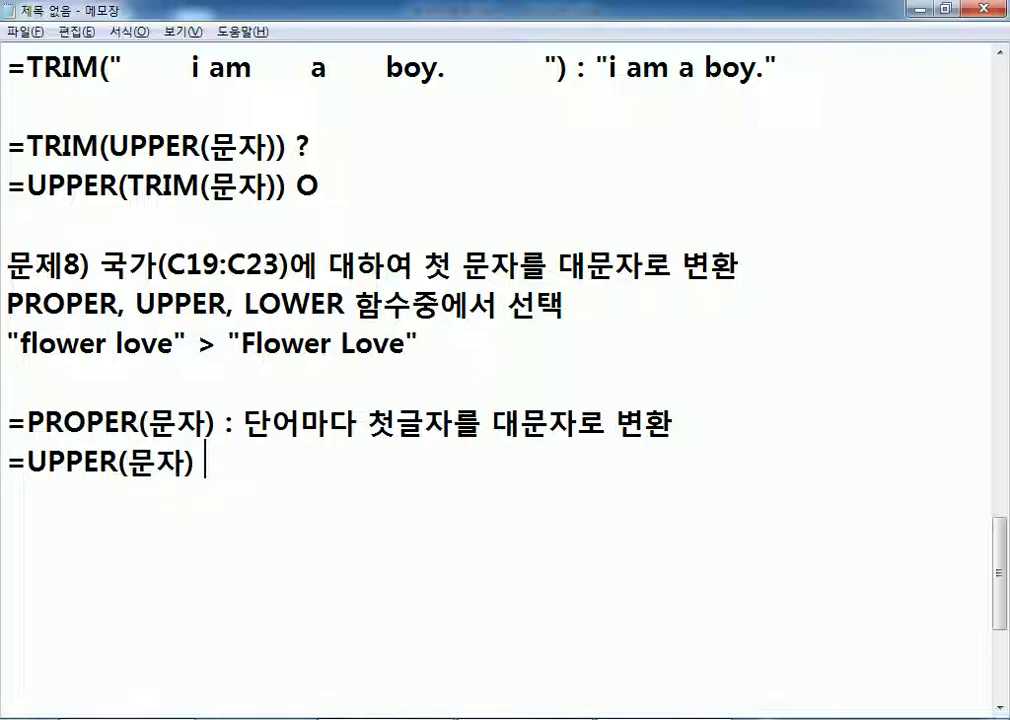
text(: 대문자로 ㅂ)
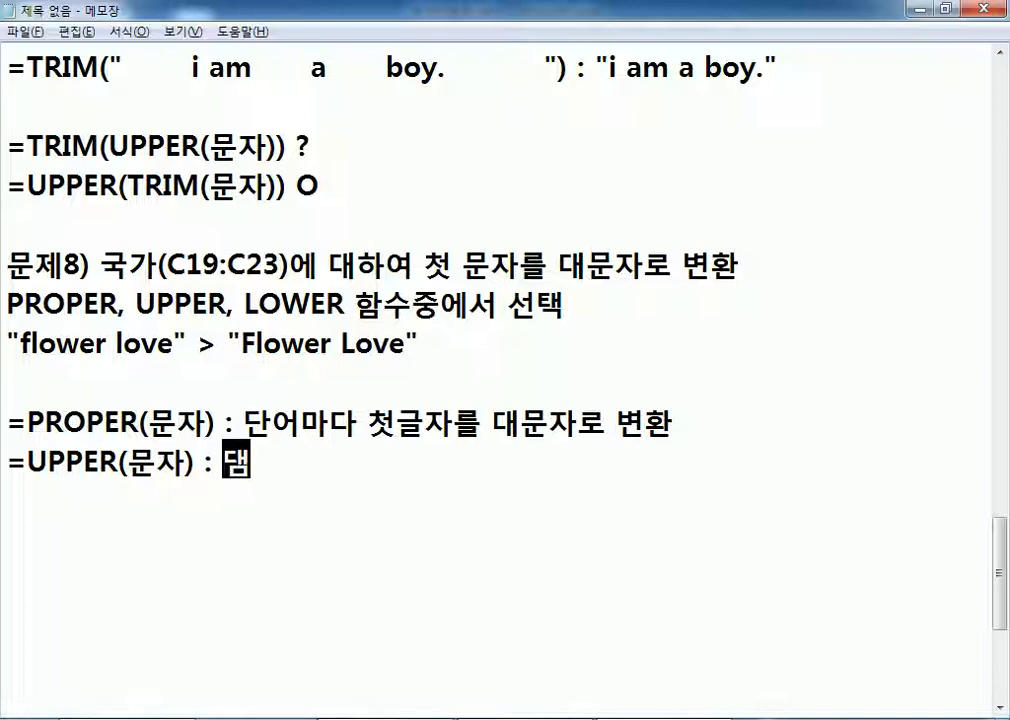
text(변환)
key(Return)
Step: Add the line "=LOWER(문자) : 소문자로 변환" below the UPPER description
text(=LOWER()
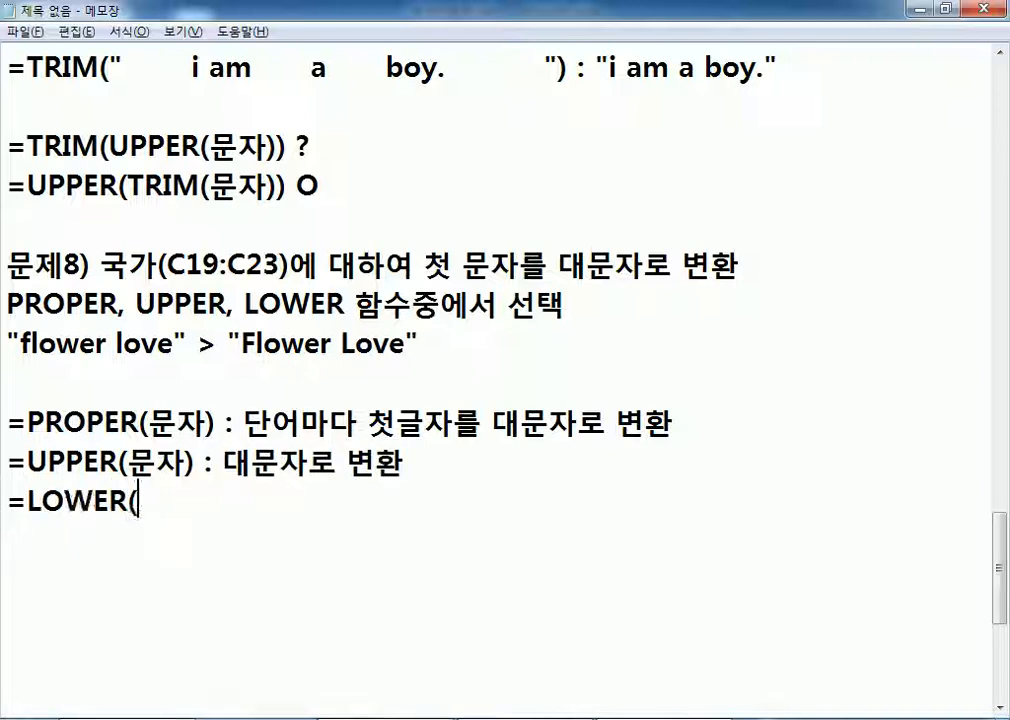
text(문자) : 소문잘)
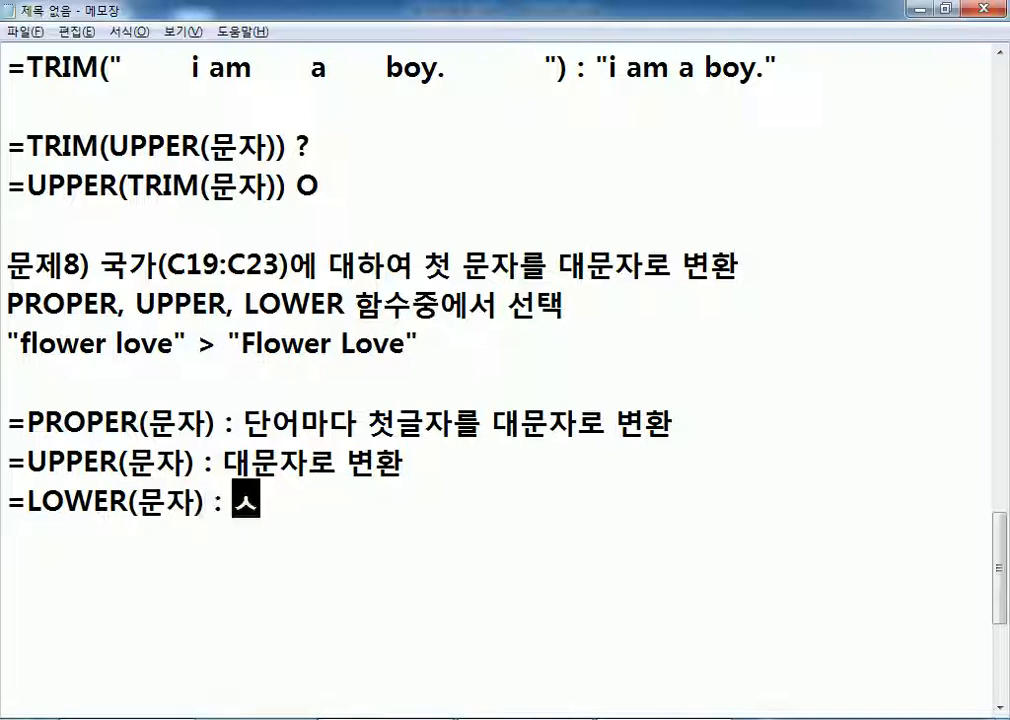
text(로 변환)
key(Return)
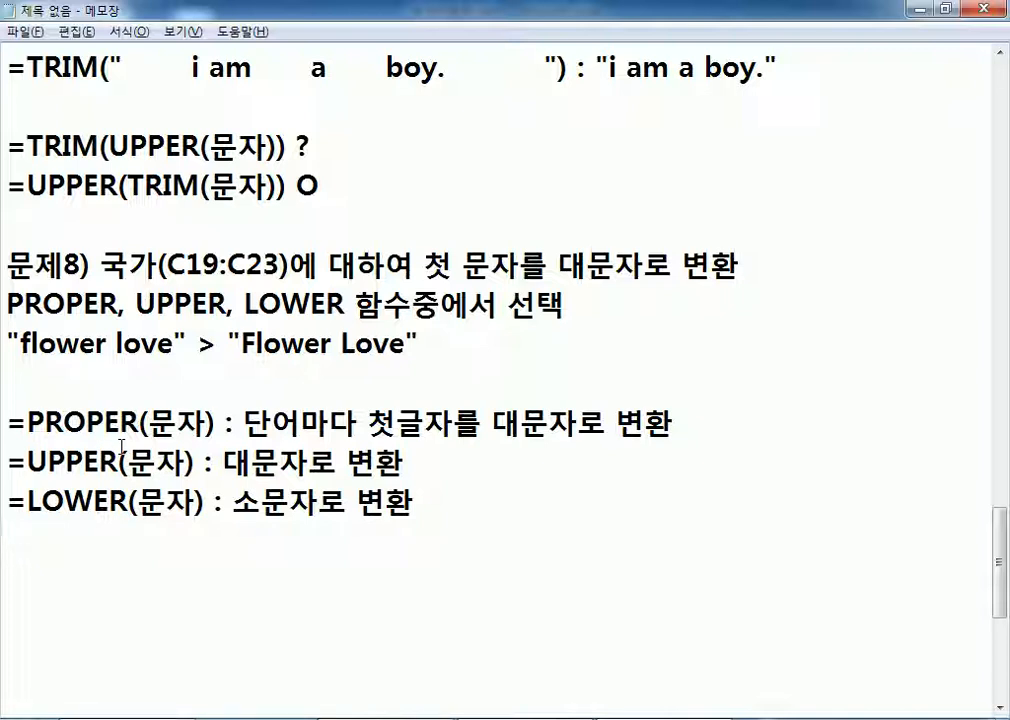
scroll(1003, 600, down, 2)
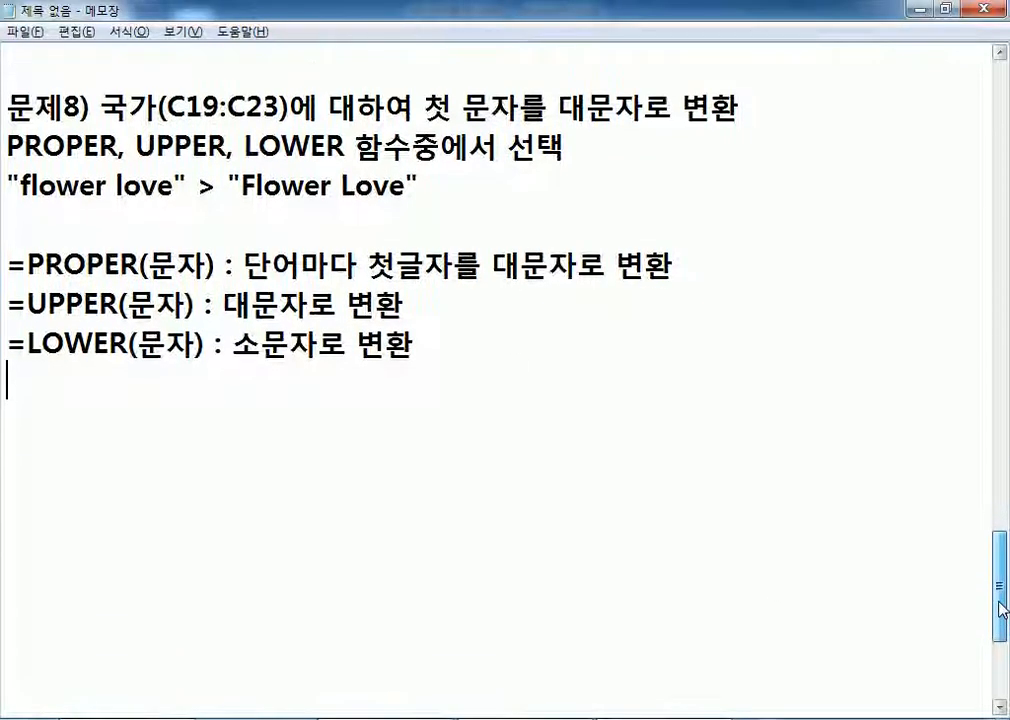
Step: Switch to the Excel workbook, enter =PROPER(C19) in cell E19 and fill it down the 국가2 column to E23
key(alt+Tab)
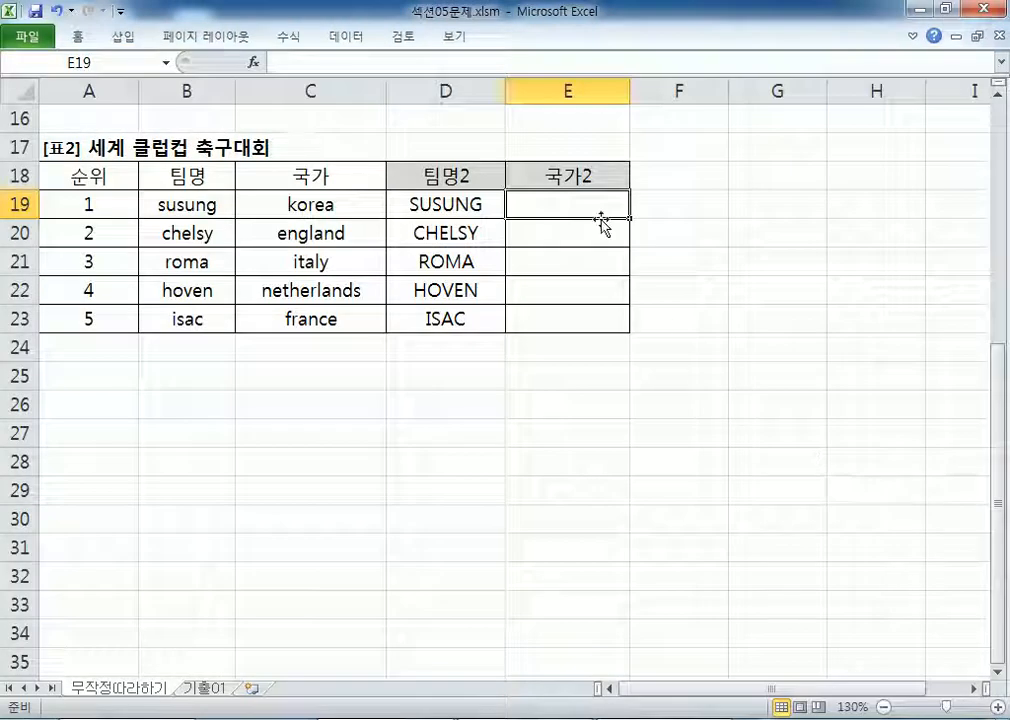
text(=PR)
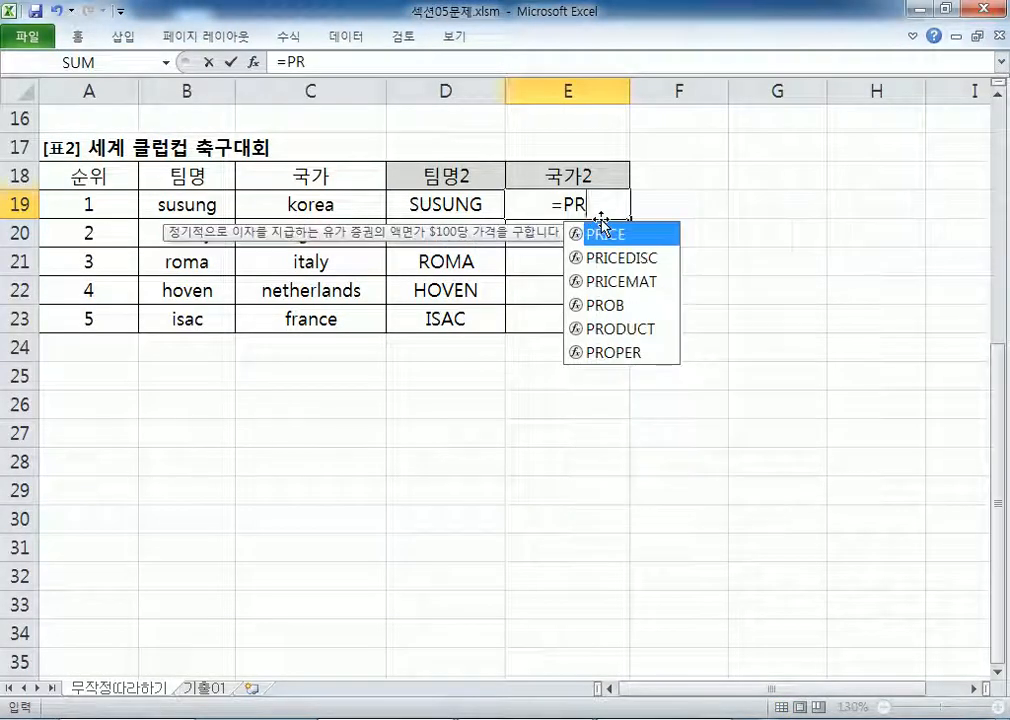
text(P)
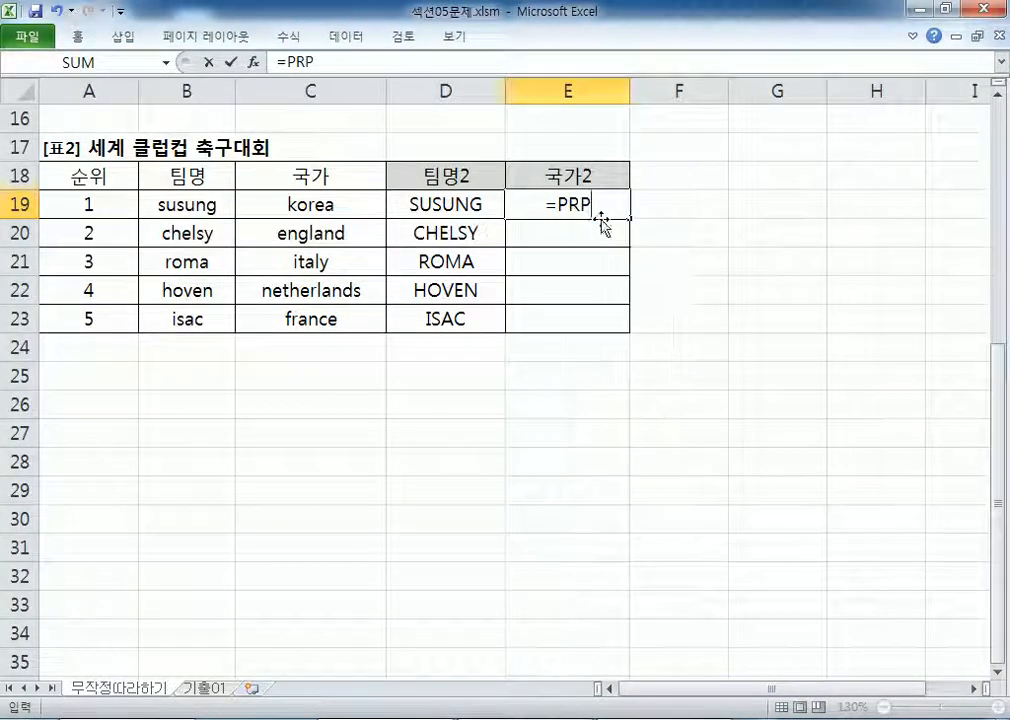
key(BackSpace)
text(O)
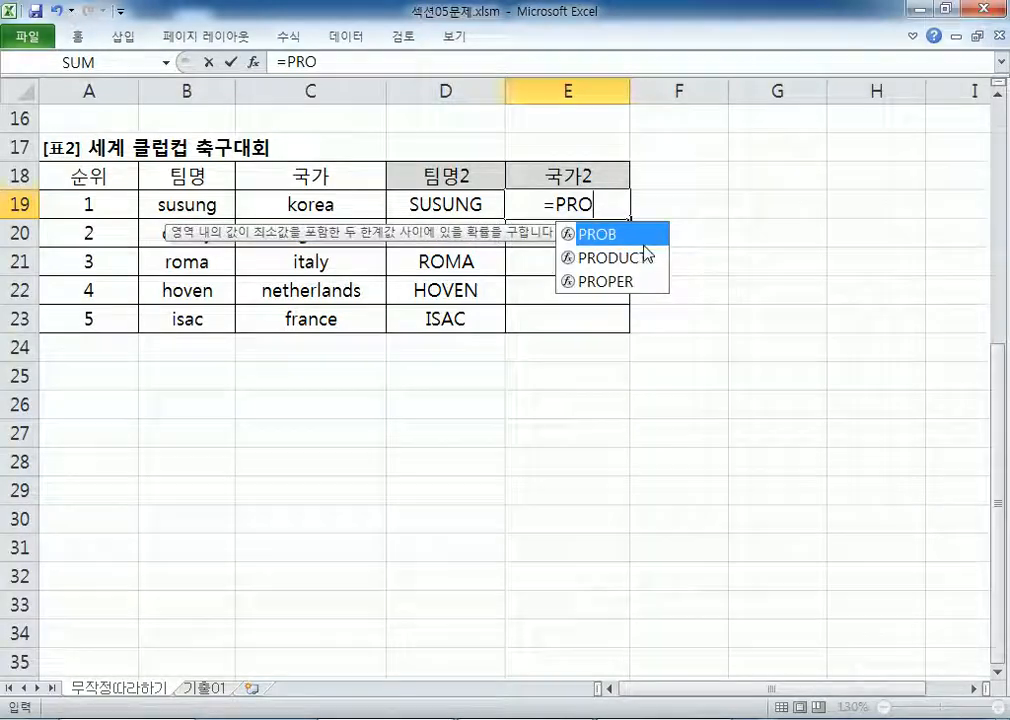
click(638, 282)
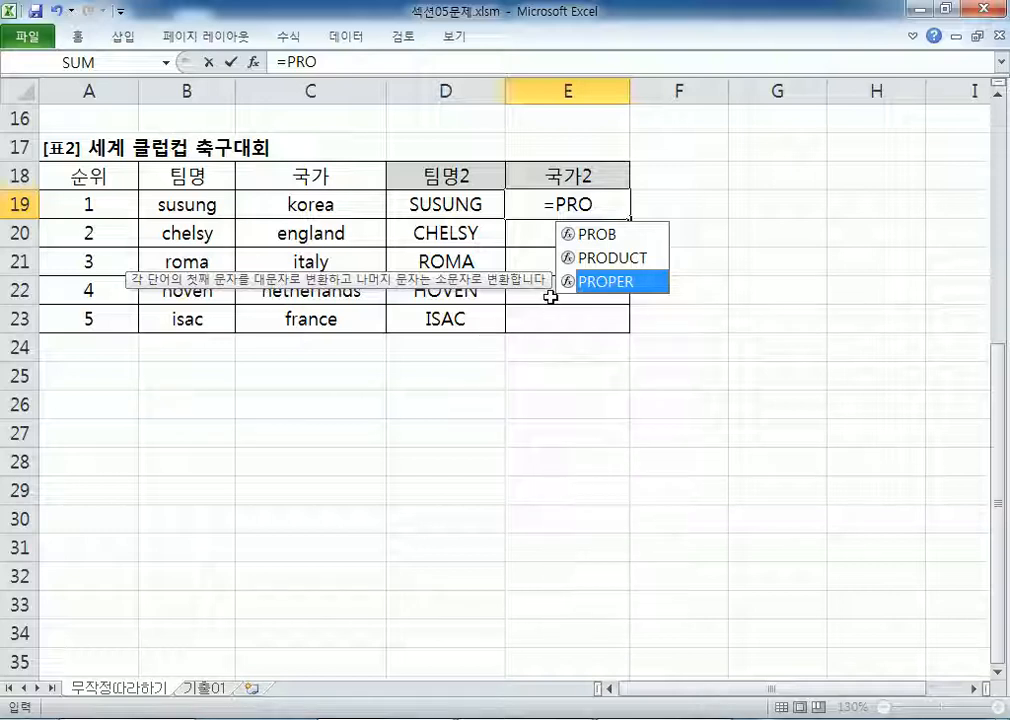
double_click(604, 282)
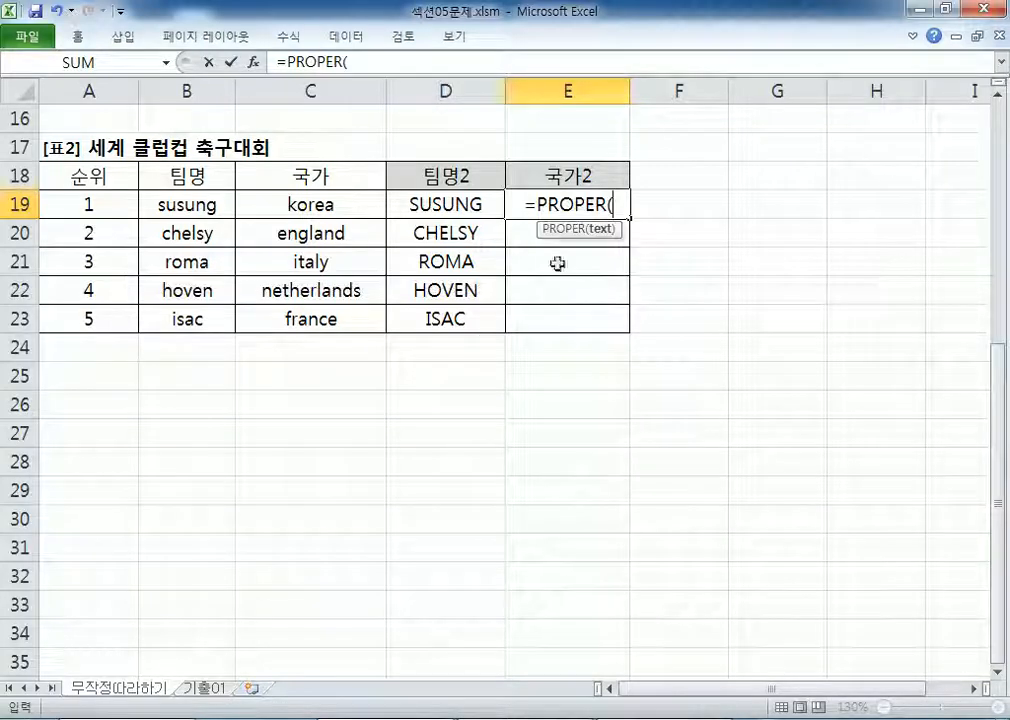
click(293, 207)
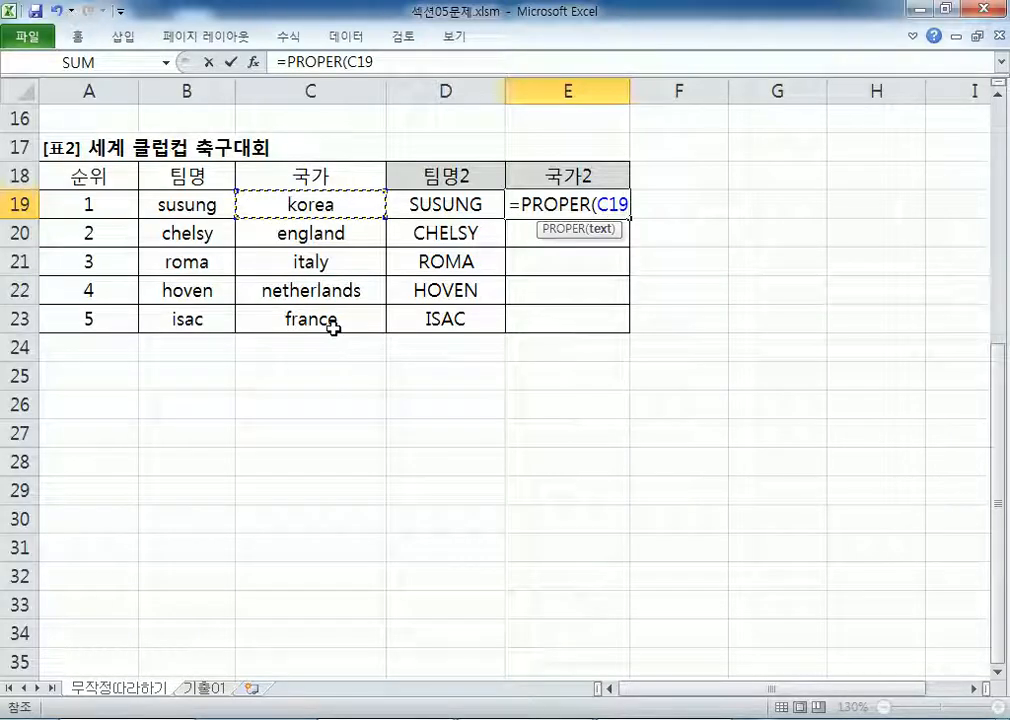
key(Return)
click(565, 212)
drag(622, 219, 625, 331)
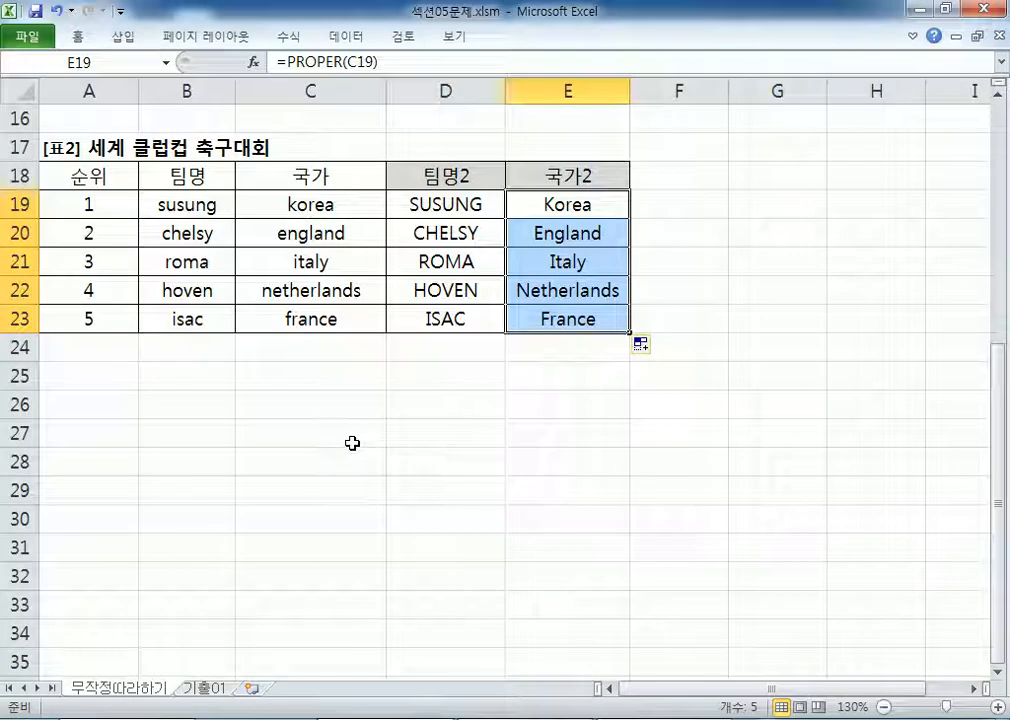
Step: Test the PROPER formula by entering kOREA as the first country in cell C19
click(325, 208)
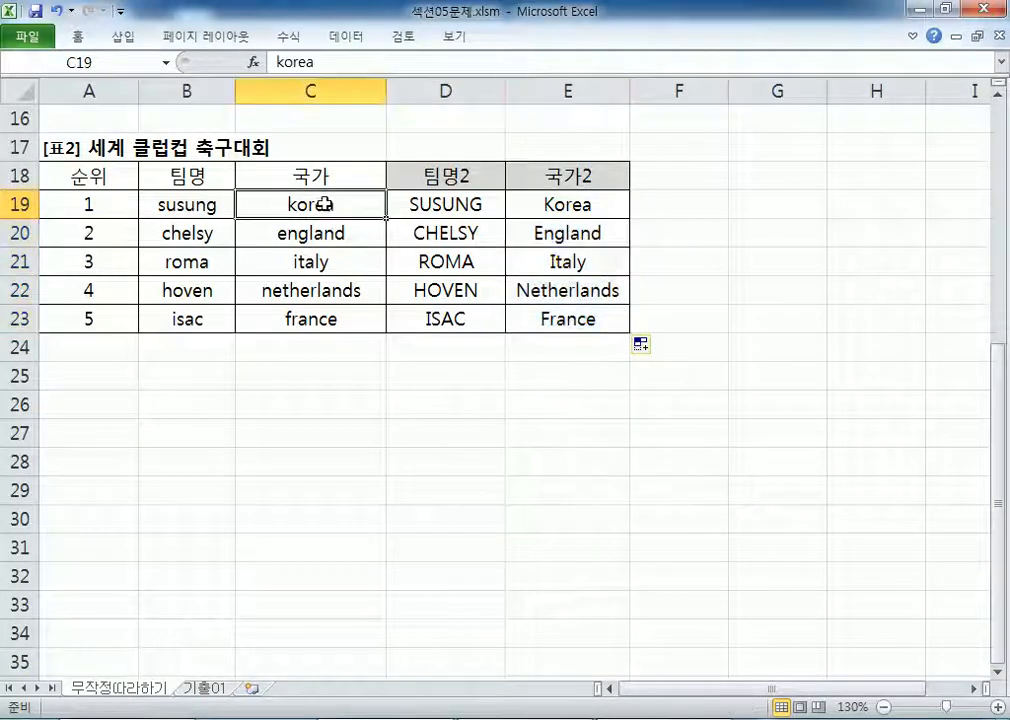
text(SDF)
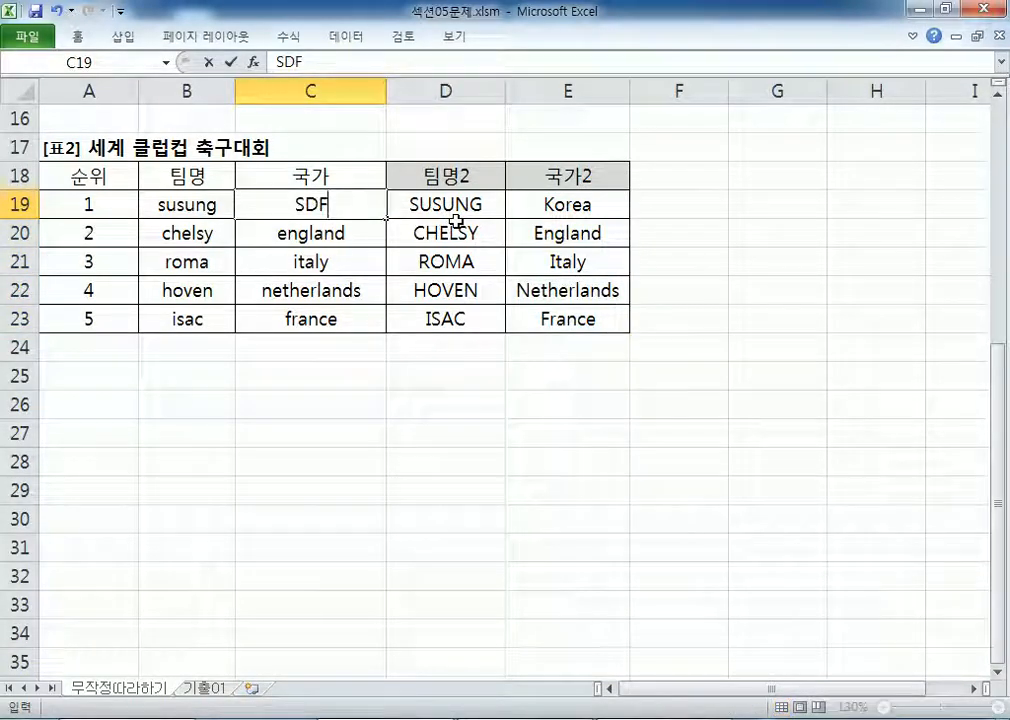
key(Escape)
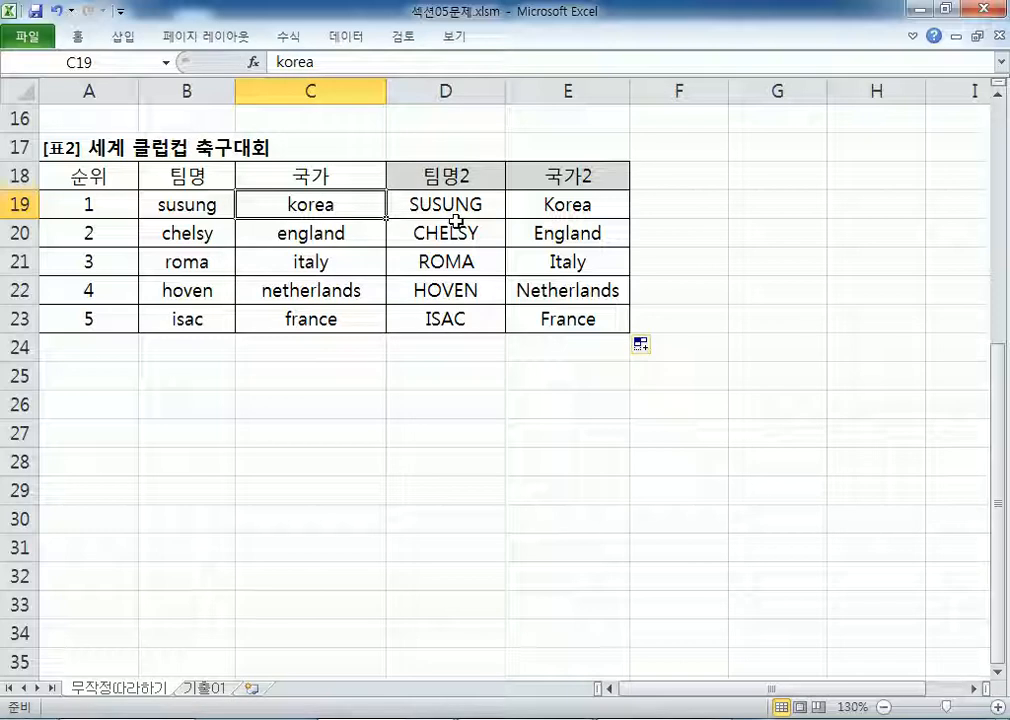
text(kOREA)
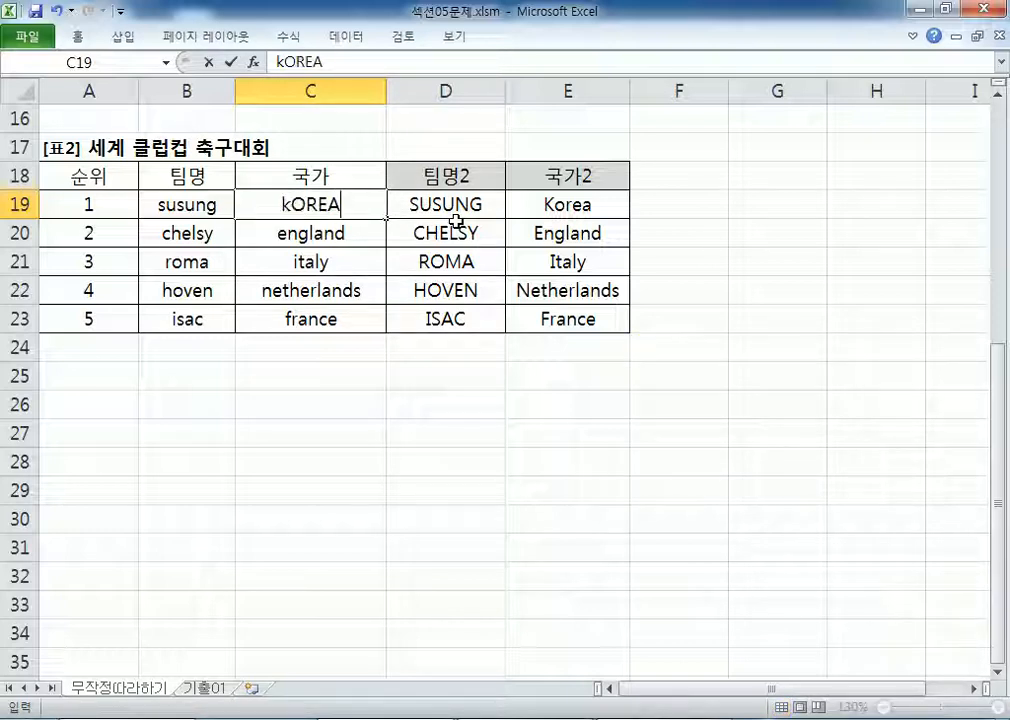
key(Return)
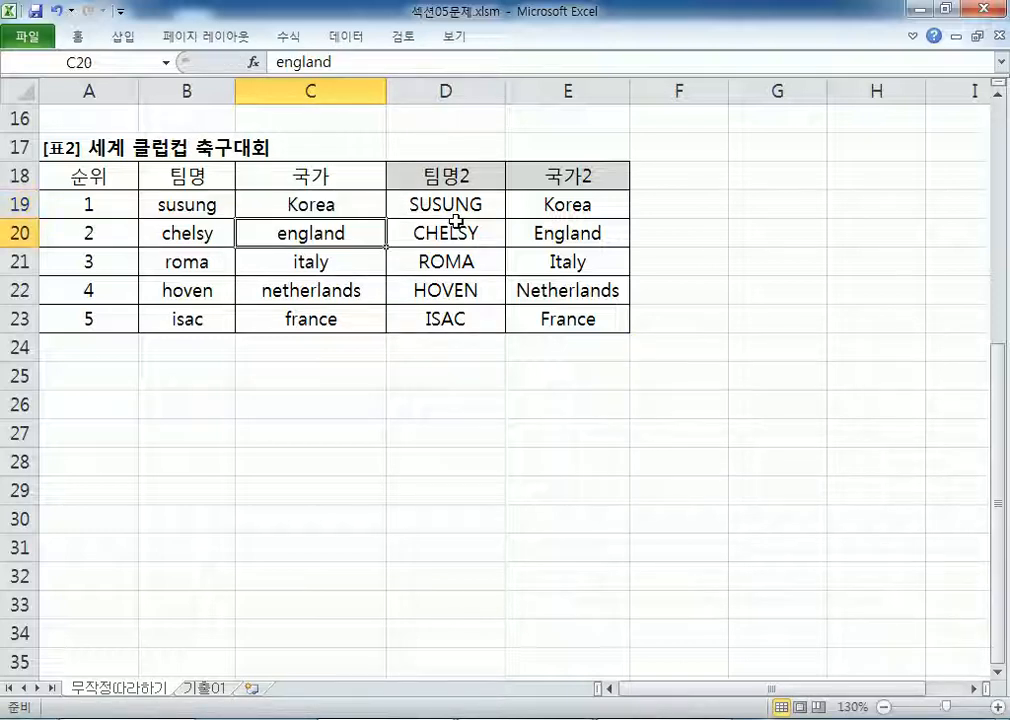
Step: Replace the country in cell C19 with SDF to test the PROPER formula
click(358, 208)
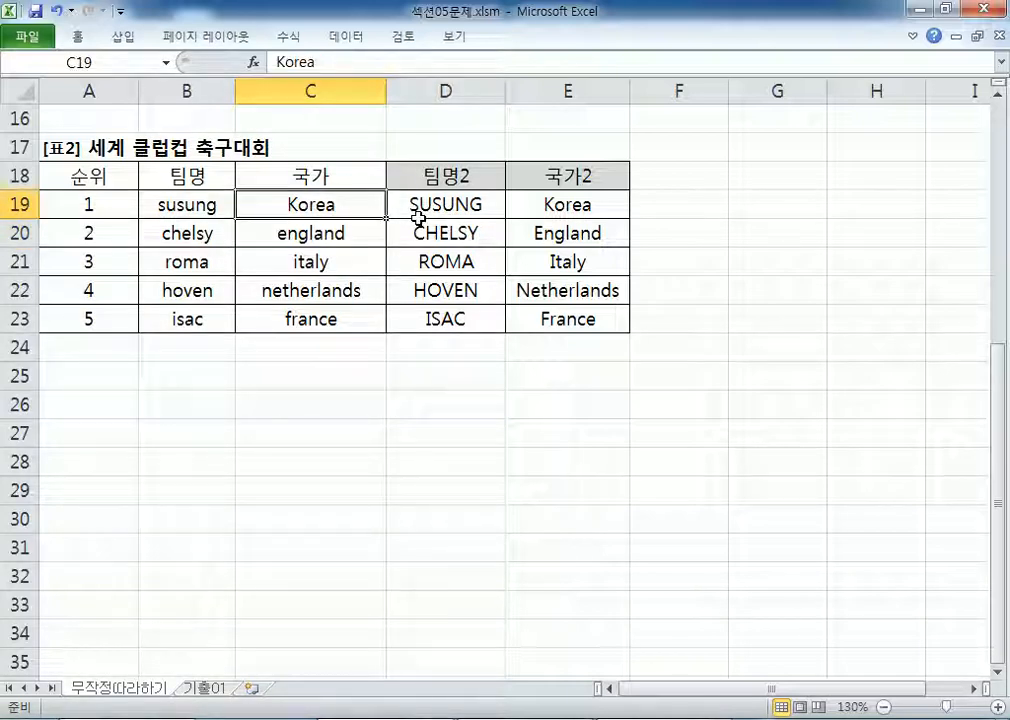
text(SDF)
key(Return)
key(Up)
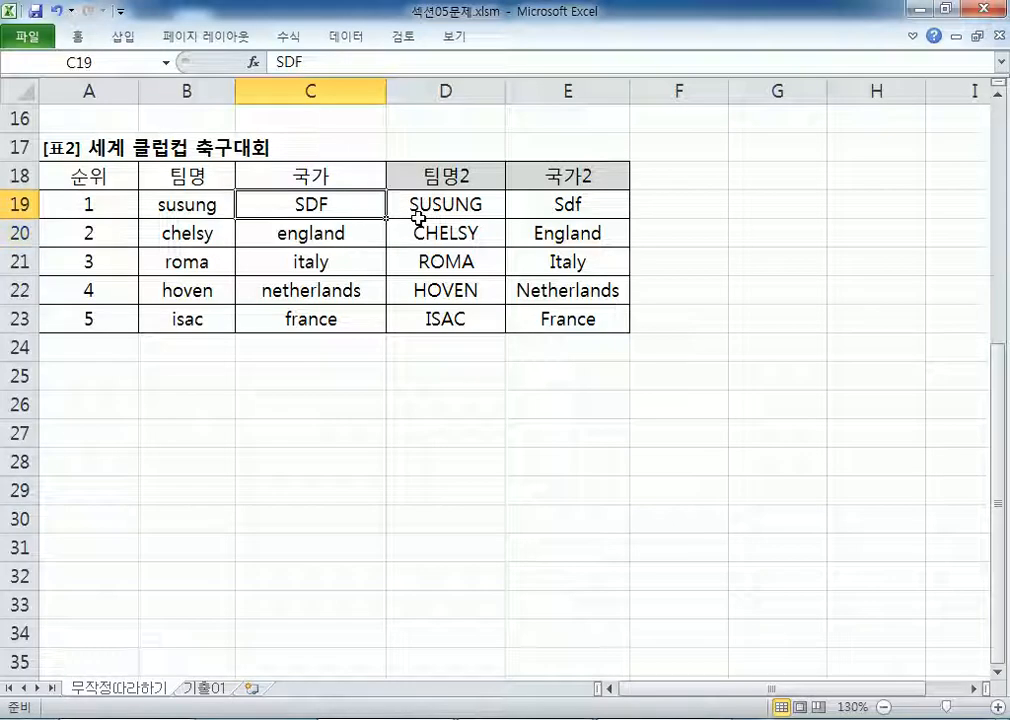
Step: Enter the country in cell C19 in all capitals as KOREA
text(korea)
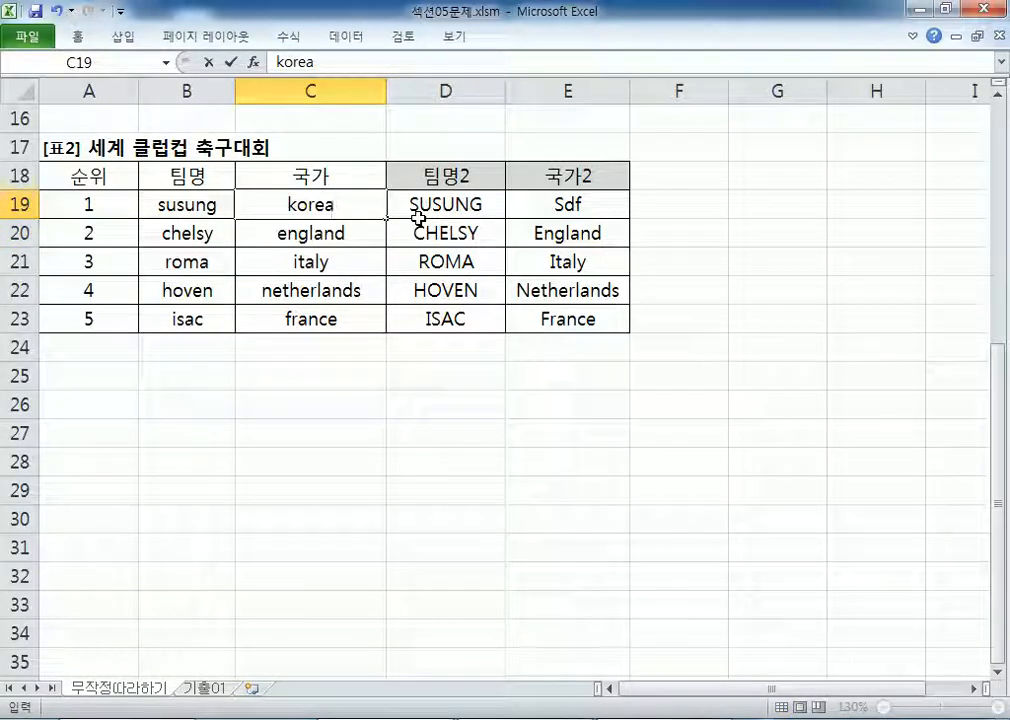
key(Escape)
text(KOREA)
key(Return)
key(Up)
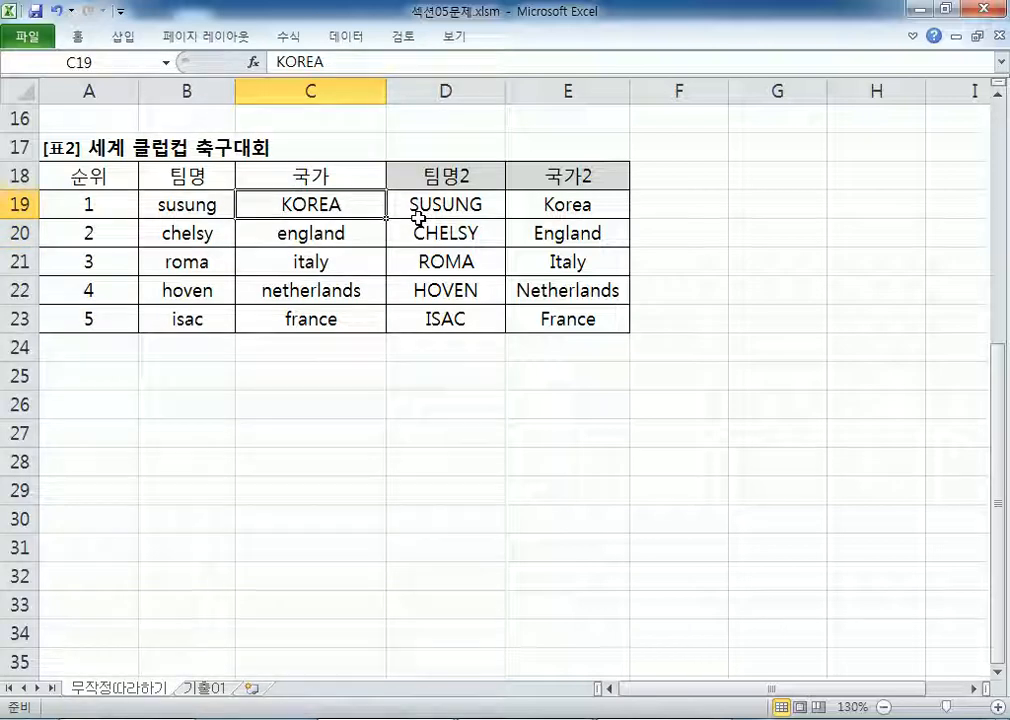
Step: Edit the first letter of the country in C19 so it reads kOREA, and check the PROPER formula in E19
key(F2)
key(Home)
text(K)
key(BackSpace)
key(Delete)
text(k)
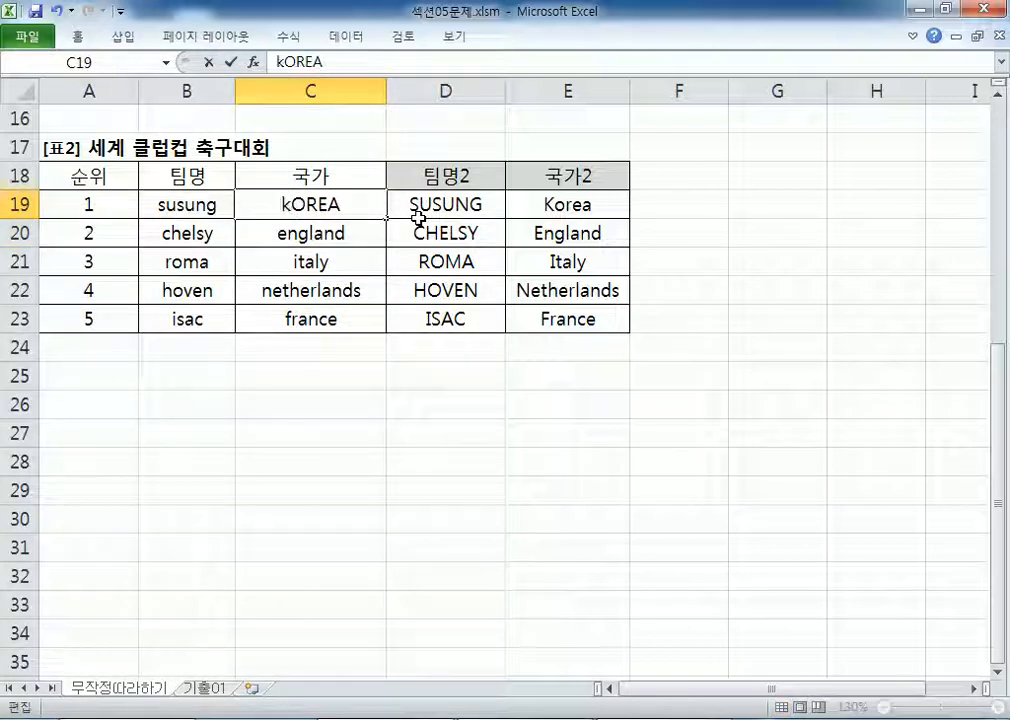
key(Return)
key(Up)
key(Right)
key(Right)
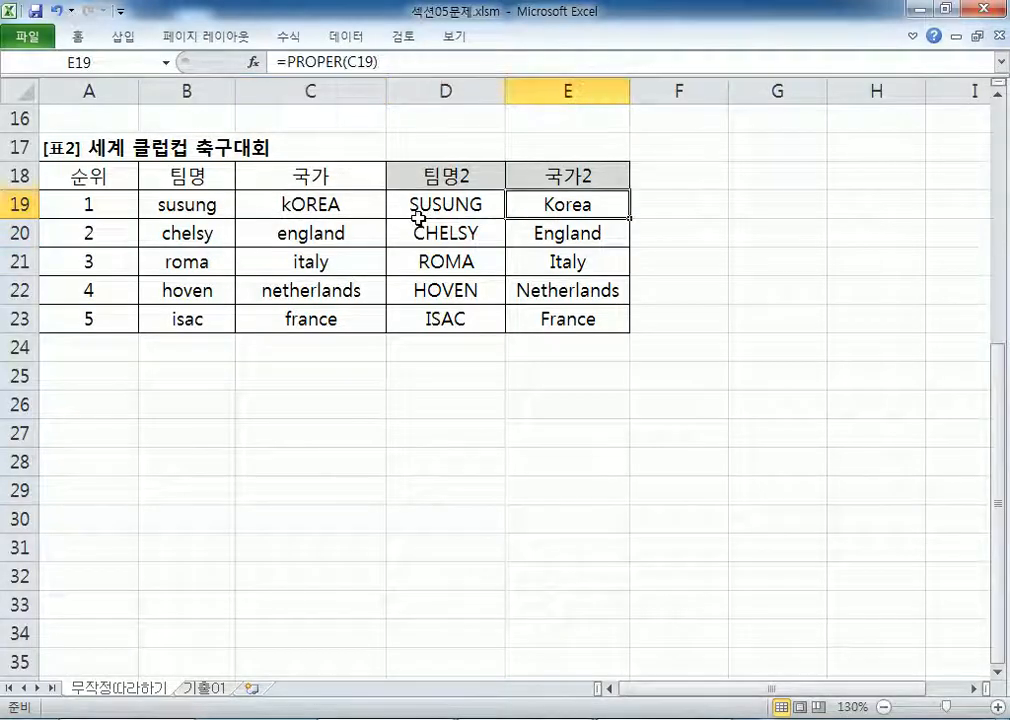
key(Left)
key(Left)
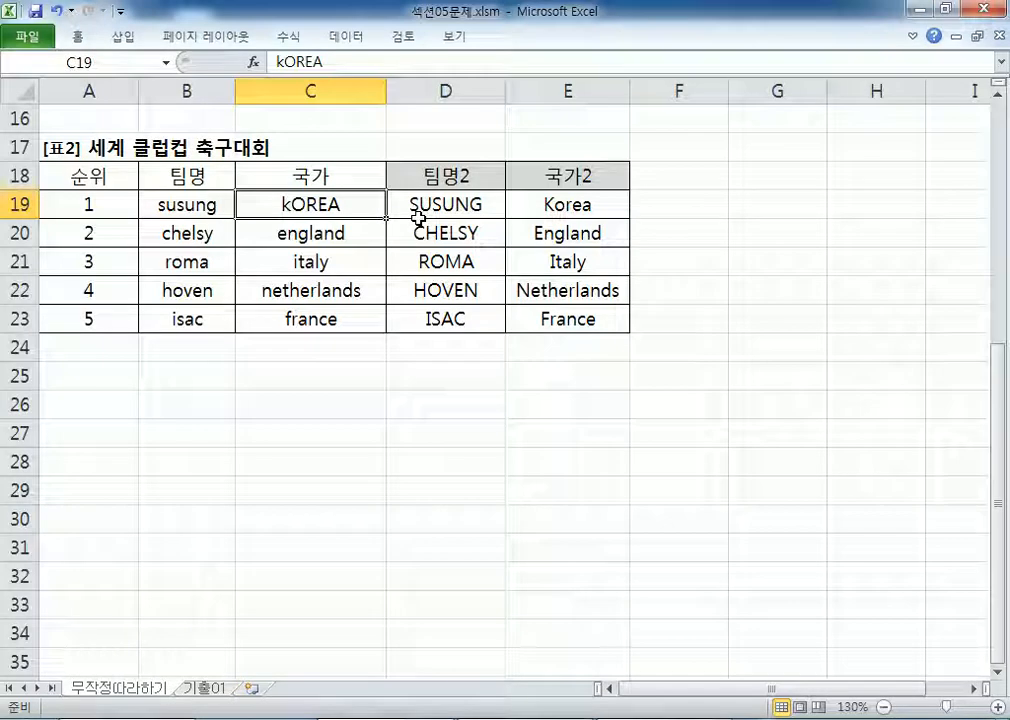
Step: Restore the country in cell C19 to lowercase korea and review the formulas in the 국가2 and 팀명2 cells of that row
text(KOREA)
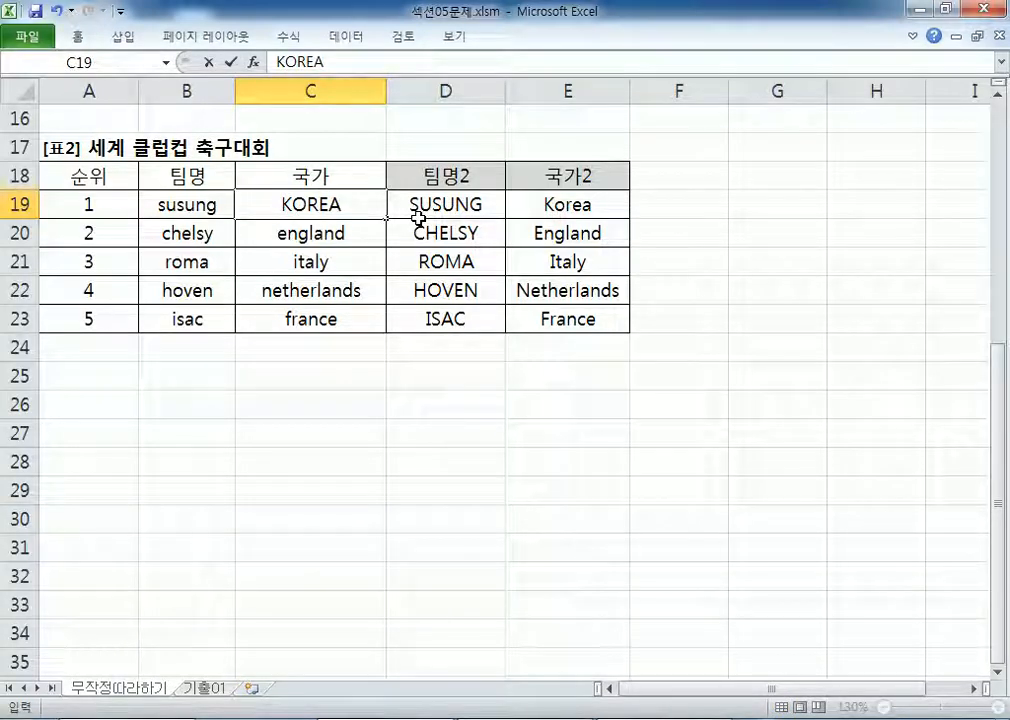
key(BackSpace)
key(BackSpace)
key(BackSpace)
key(BackSpace)
key(BackSpace)
text(korea)
key(Return)
key(Up)
key(Right)
key(Right)
key(Right)
key(Left)
key(Left)
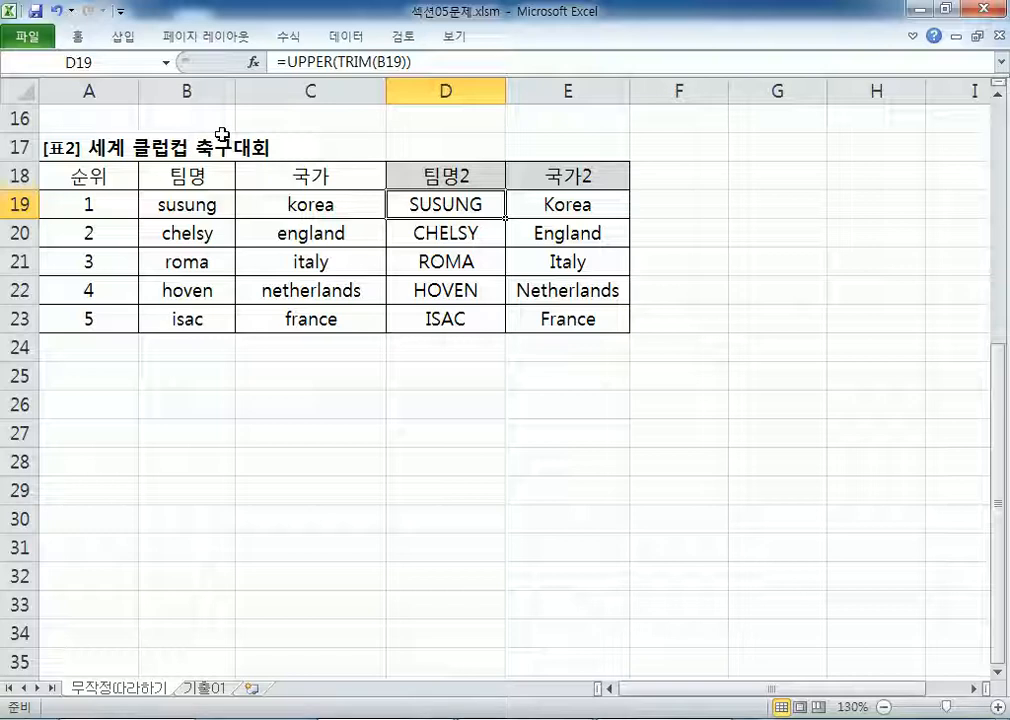
Step: Switch to Notepad and start a new line reading "함수마법사", one blank line below the LOWER description
key(alt+Tab)
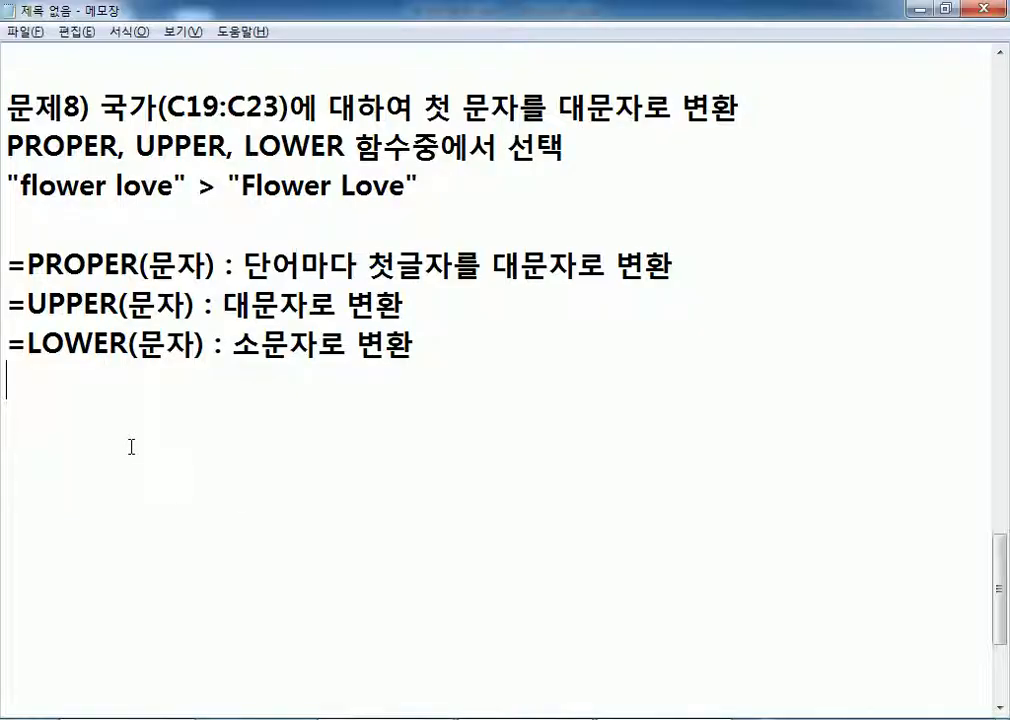
key(alt+Tab)
key(alt+Tab)
key(Return)
text(함수)
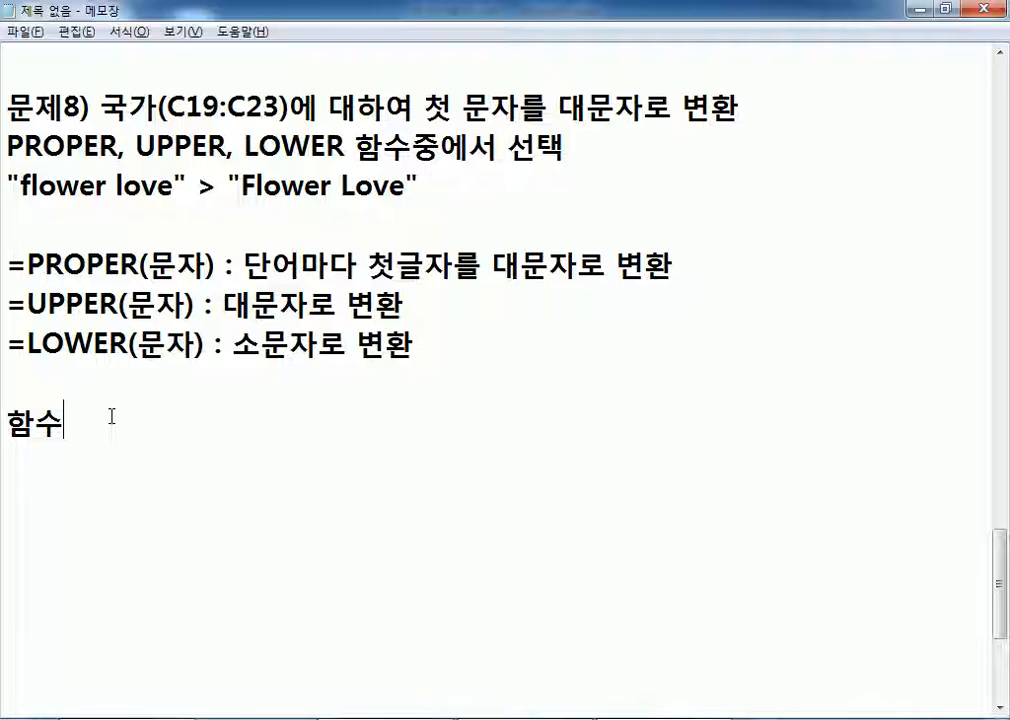
text(바버)
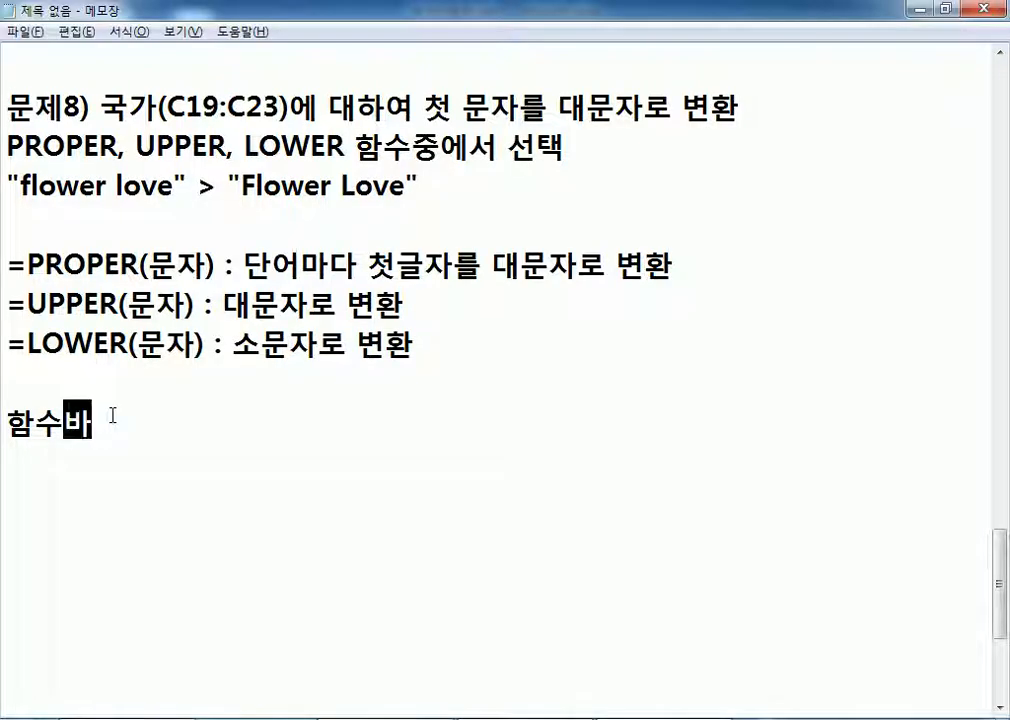
key(BackSpace)
key(BackSpace)
key(BackSpace)
text(마법사)
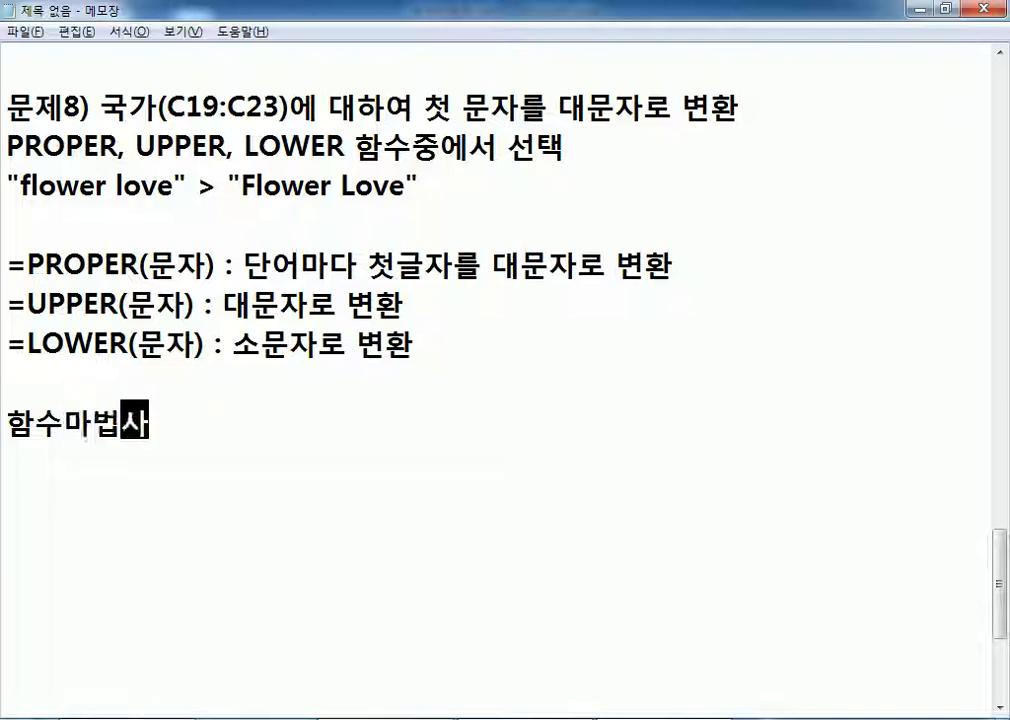
Step: Complete the 함수마법사 line with "를 이용해서 함수식을 도출하는 과정을 설명" and start a new line
text(를 잉용해서 함숫)
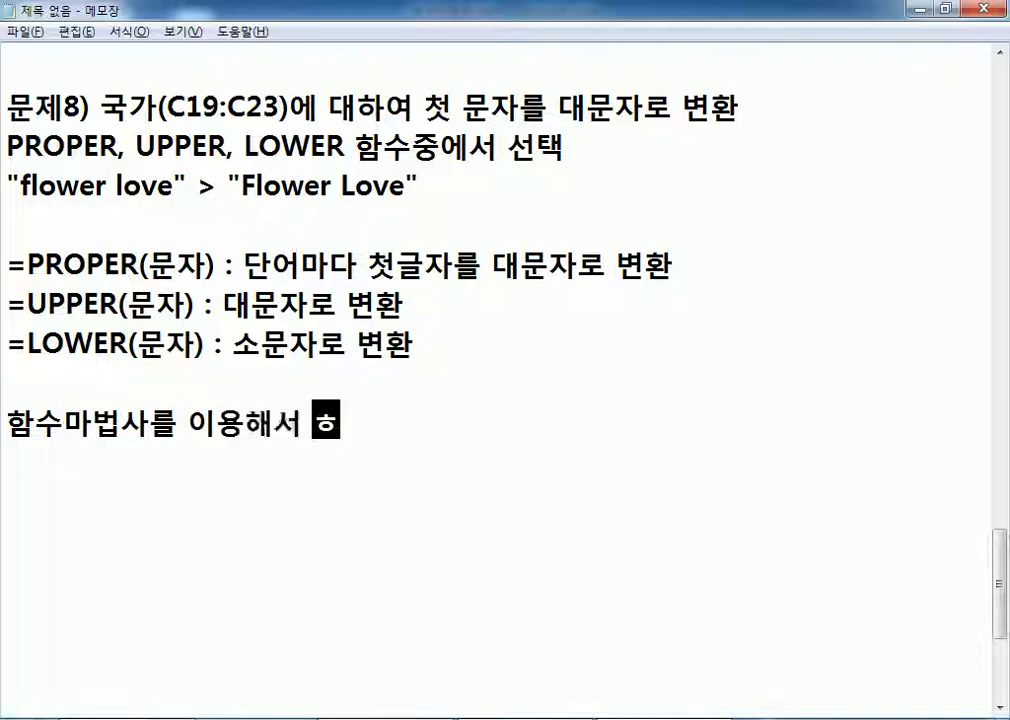
text(식을 )
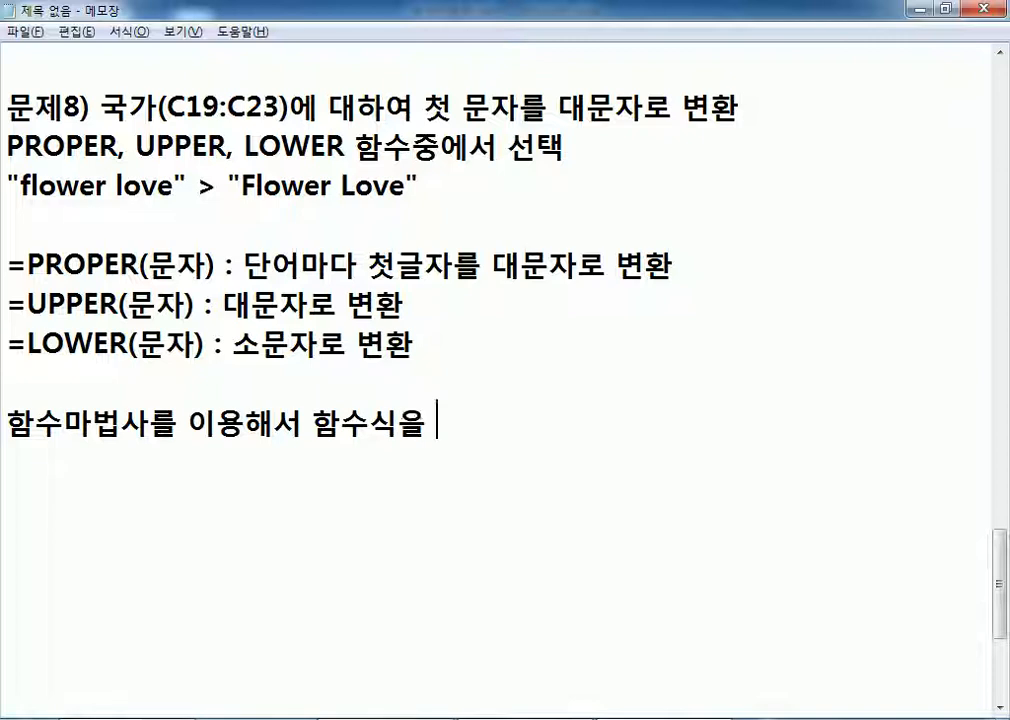
text(도출하는 고자ㅓ)
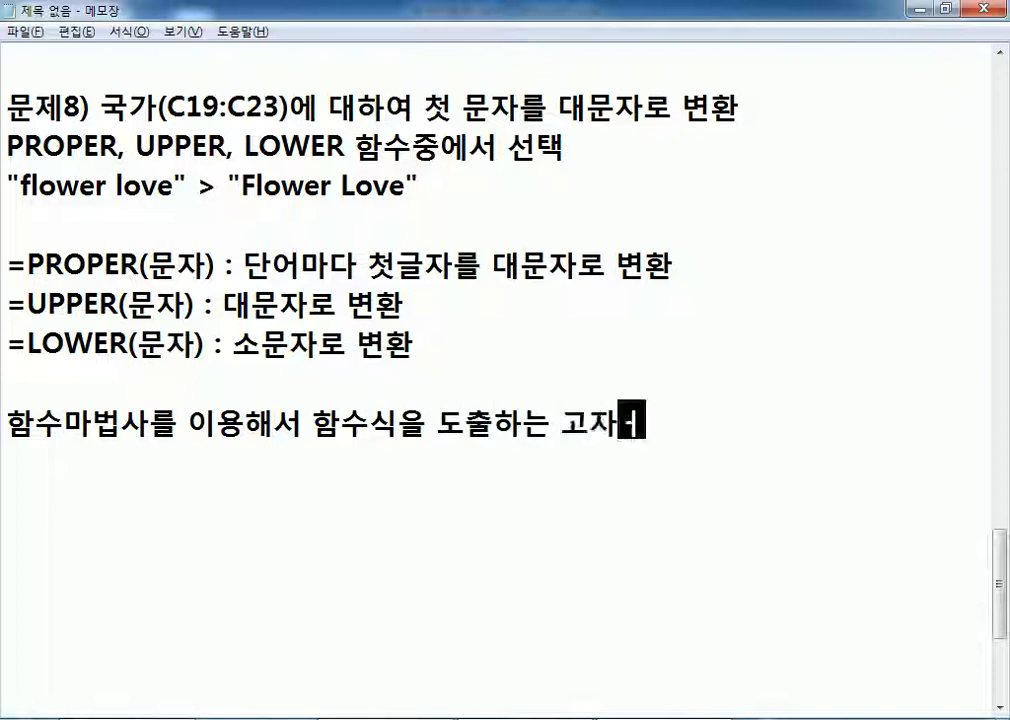
key(BackSpace)
key(BackSpace)
text(과정)
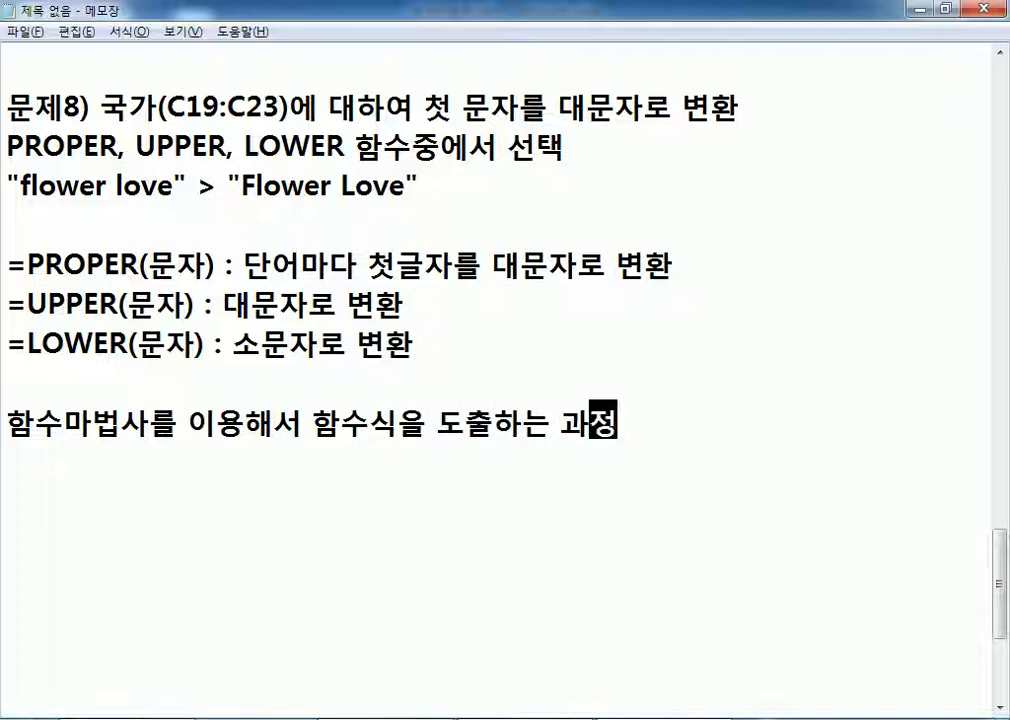
text(을 설명)
key(Return)
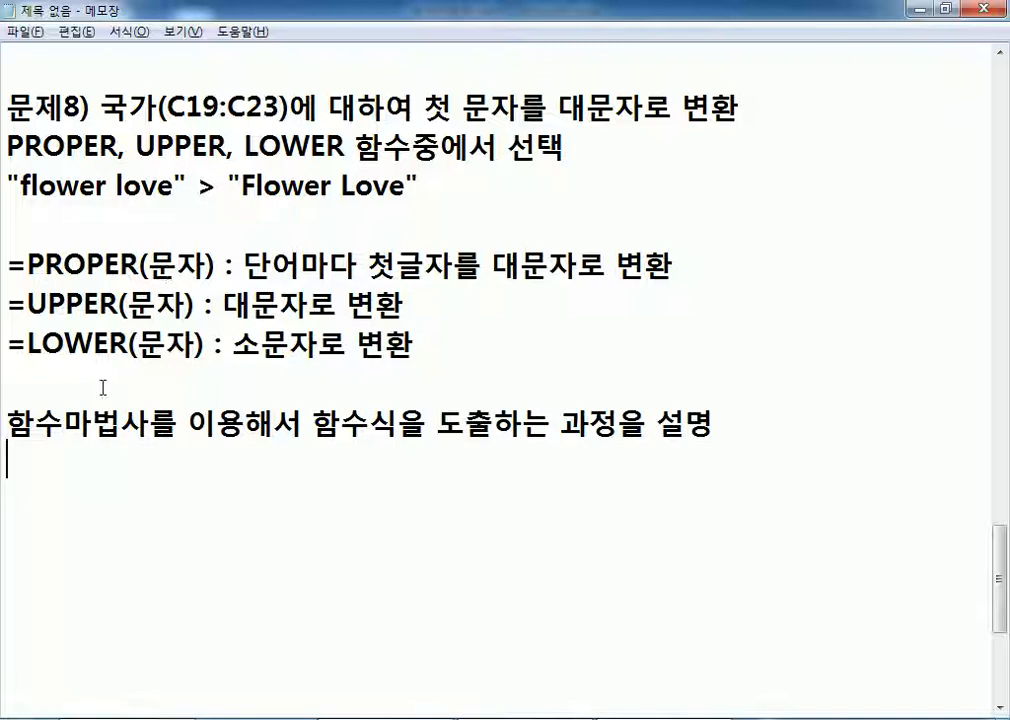
Step: Review the formula derivations in the earlier notes, from the COUNTIF and COUNT exercises up to the LEFT age calculation
scroll(103, 387, up, 1)
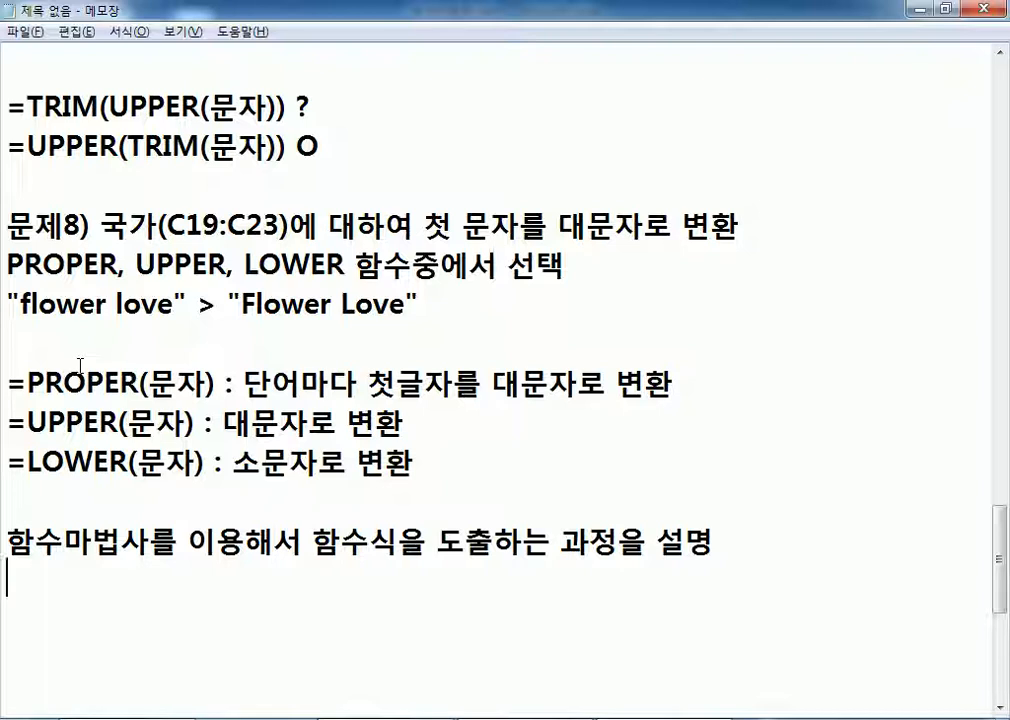
scroll(80, 366, up, 8)
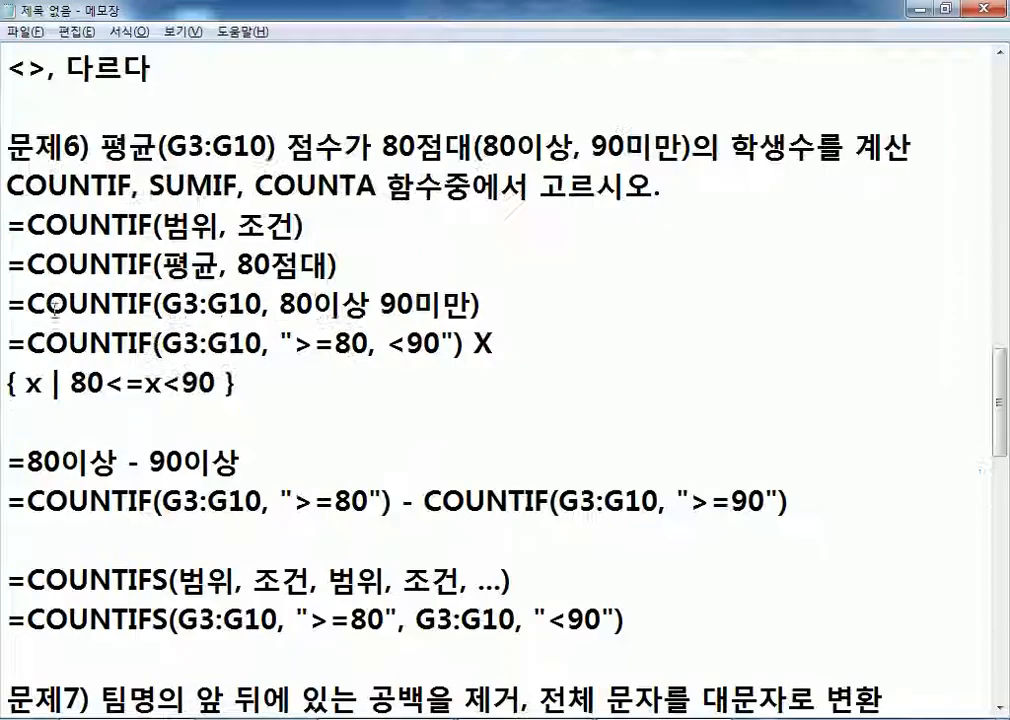
drag(28, 228, 28, 345)
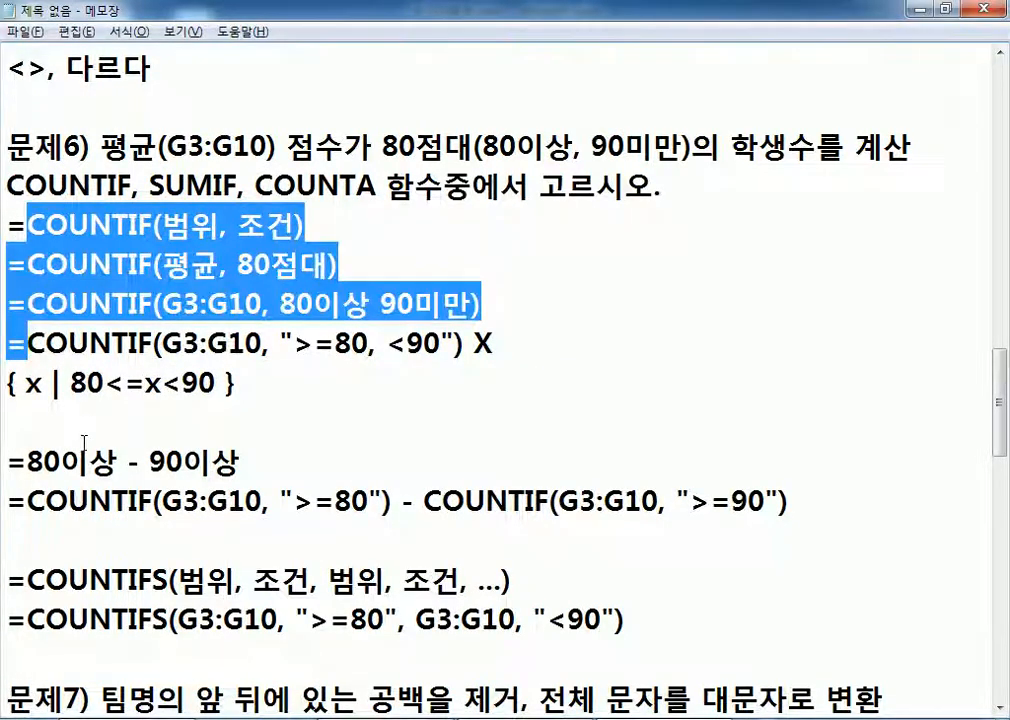
scroll(70, 400, up, 3)
scroll(50, 247, up, 2)
scroll(50, 228, up, 4)
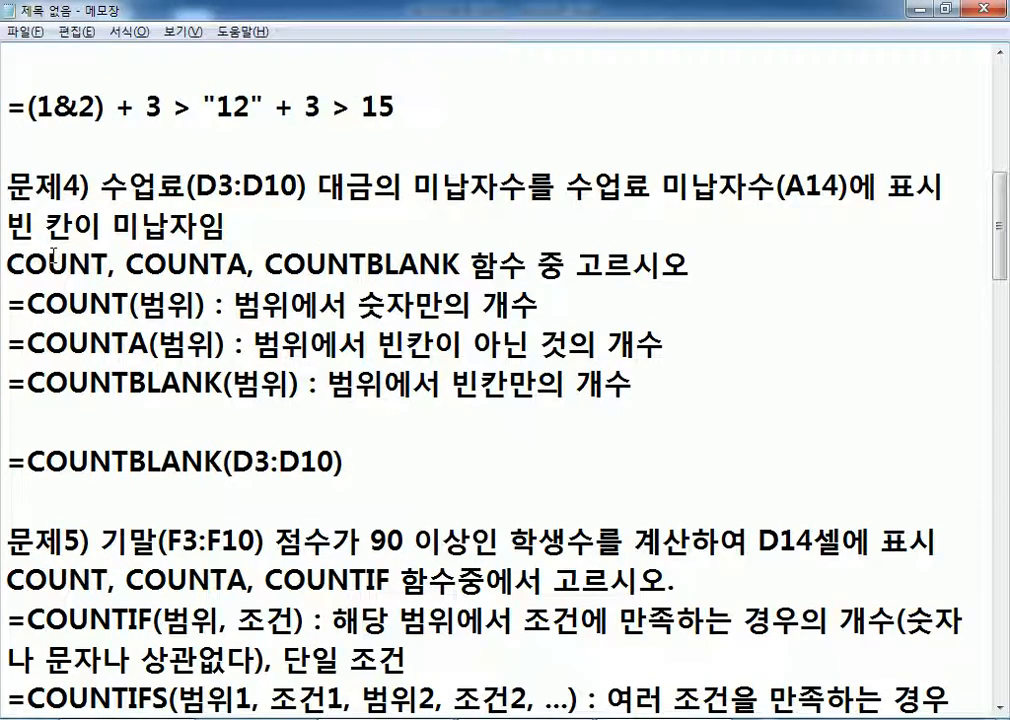
drag(34, 264, 42, 343)
scroll(66, 290, up, 4)
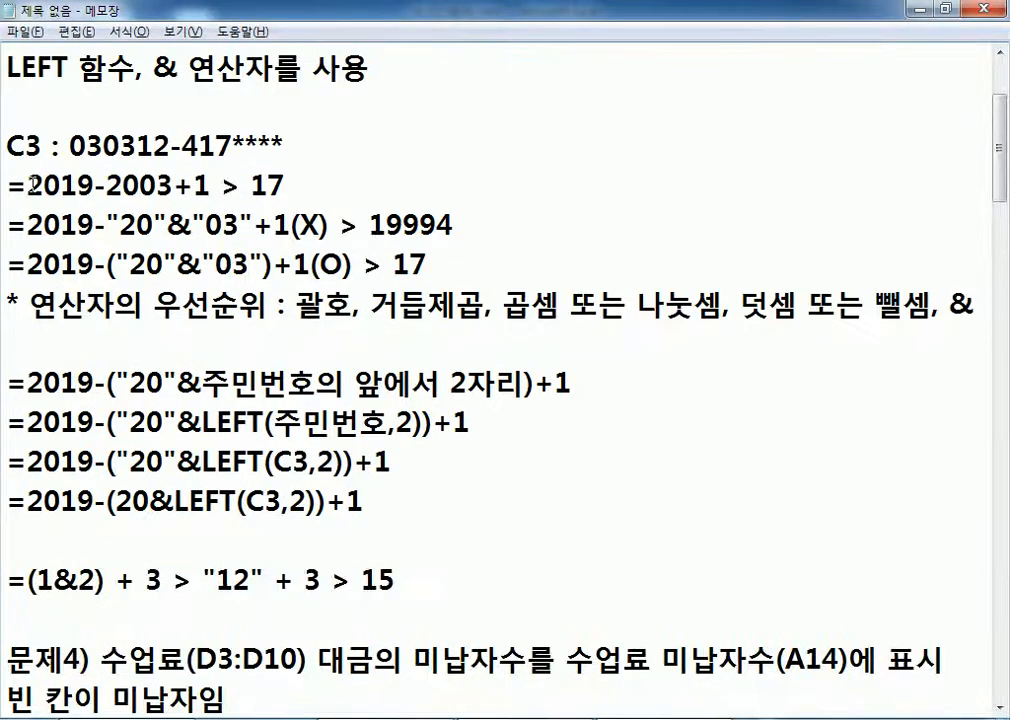
drag(31, 184, 60, 382)
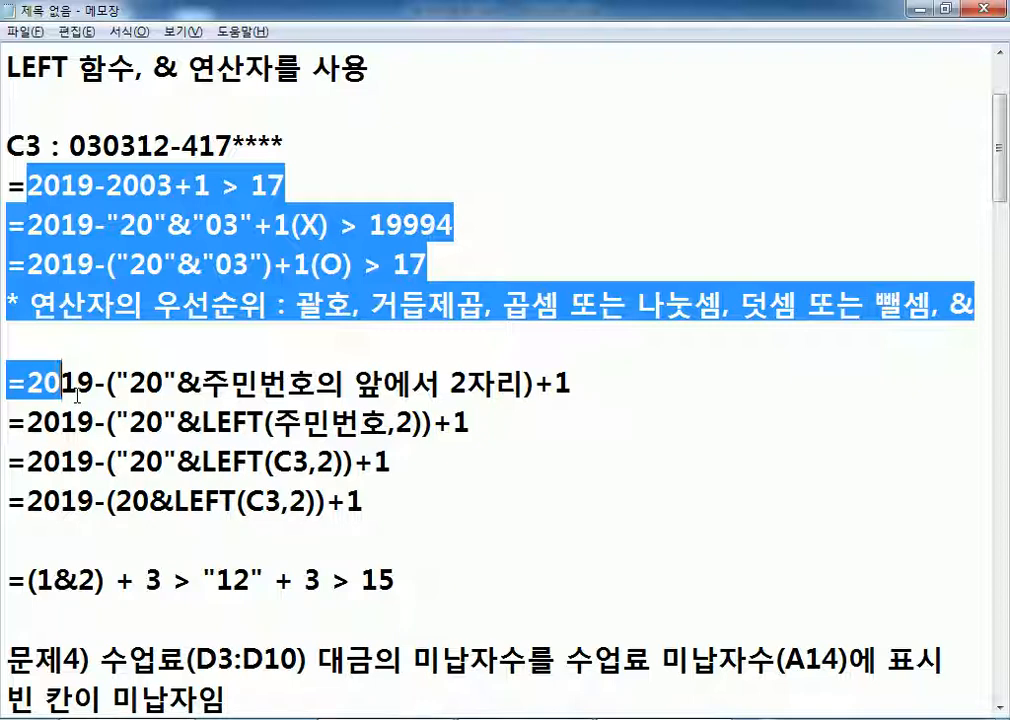
scroll(100, 405, down, 20)
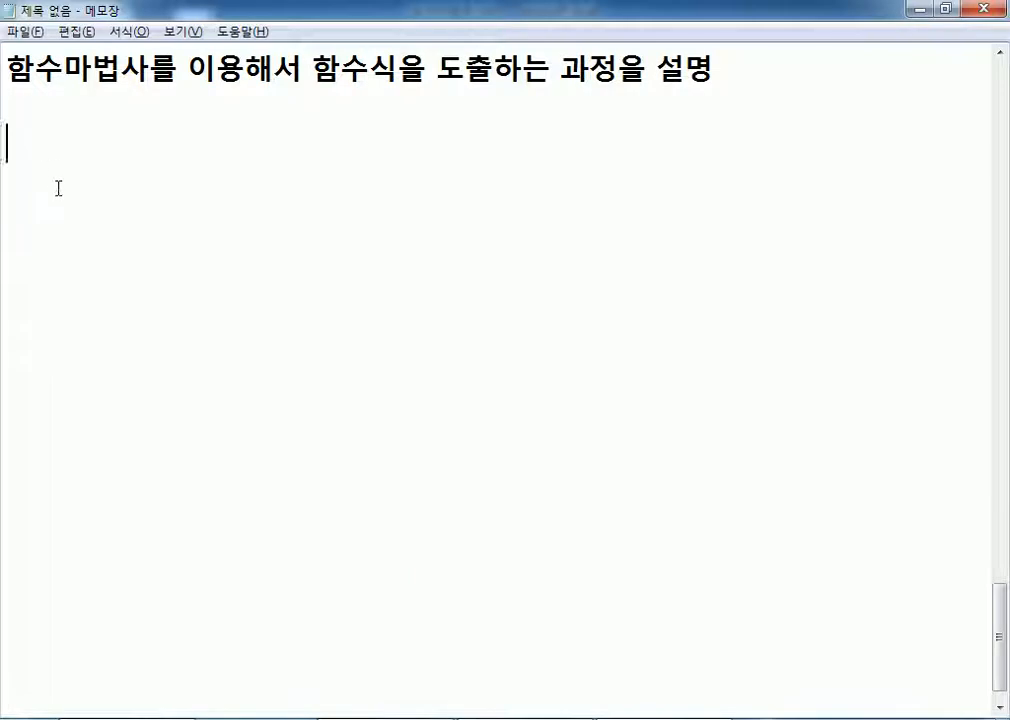
scroll(50, 174, up, 1)
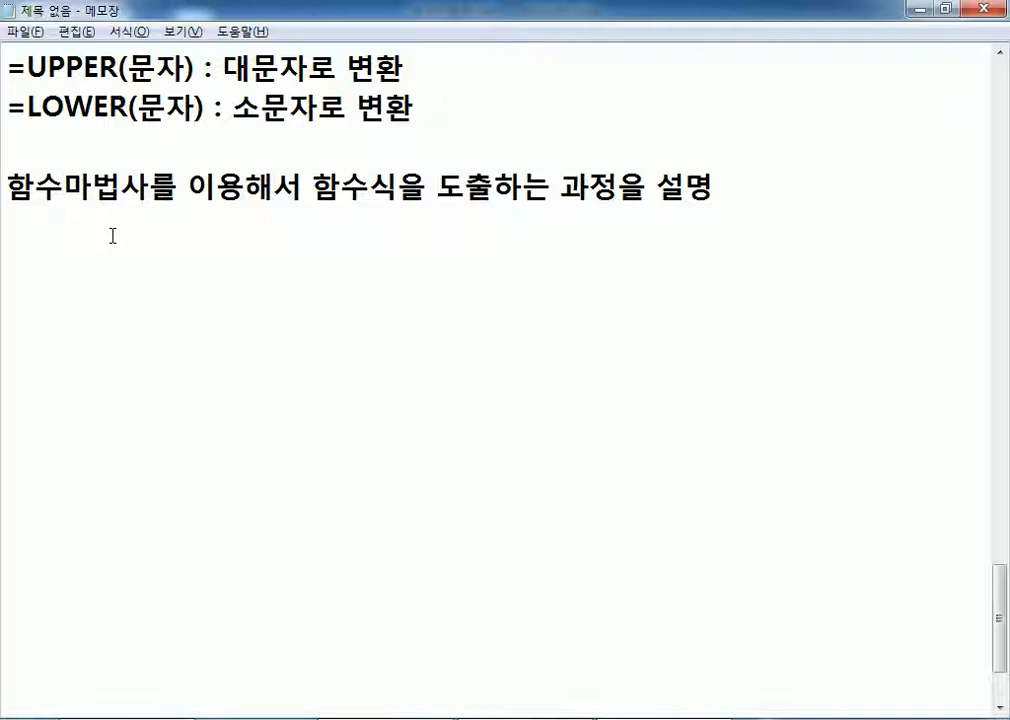
Step: Switch to the Excel workbook to view the 기출01 sheet and its first 평가 cell G4, and return to Notepad
click(507, 719)
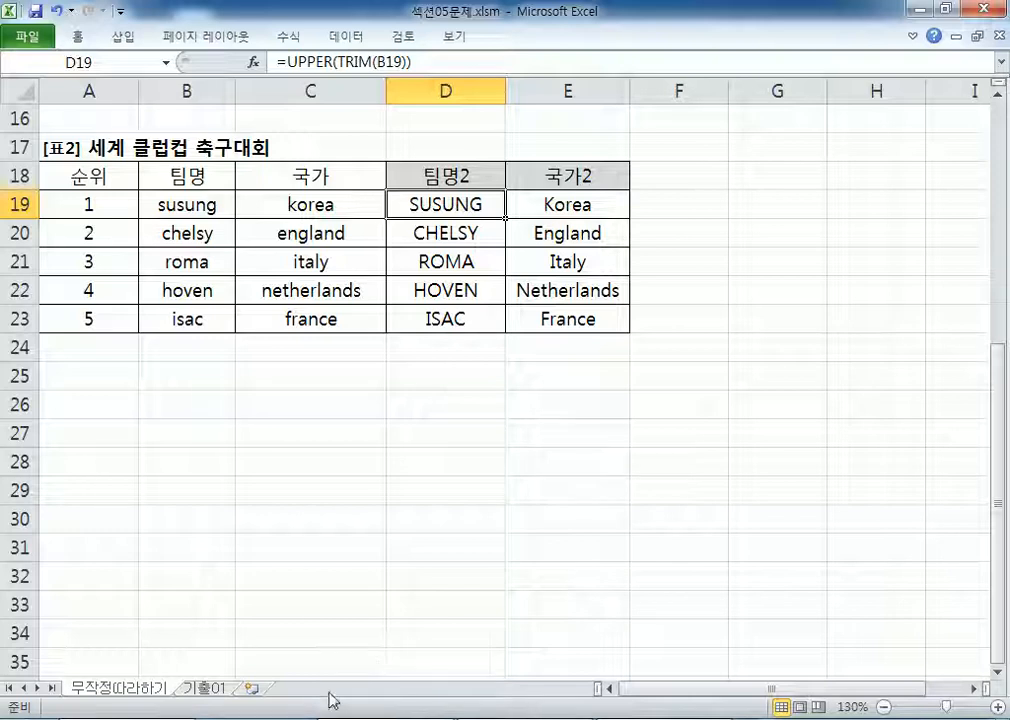
click(212, 688)
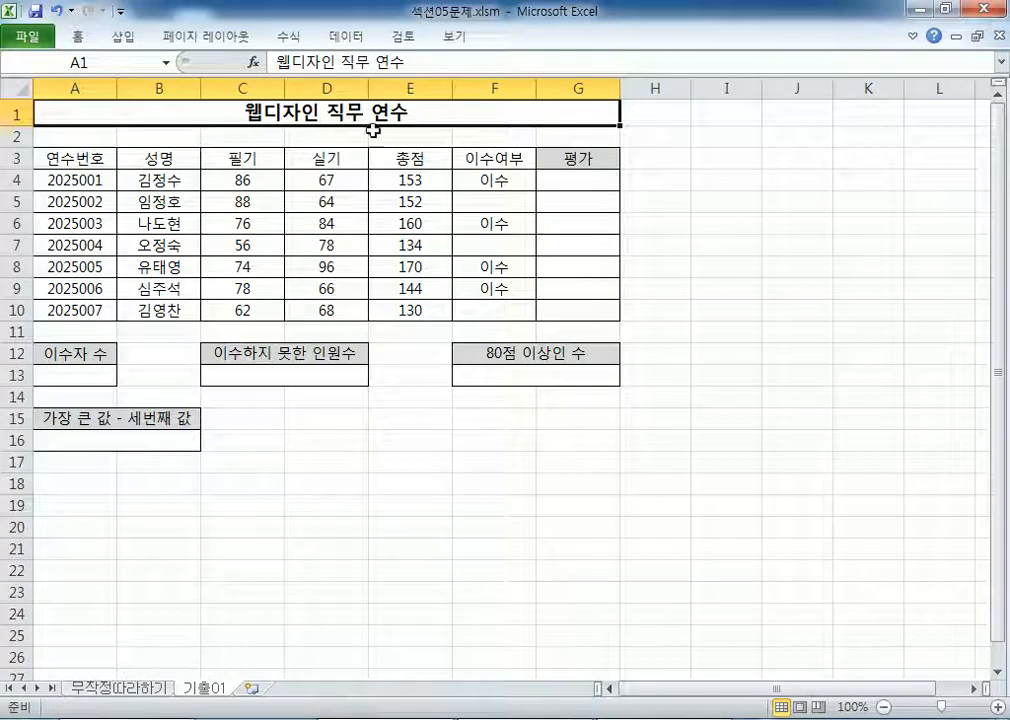
click(574, 183)
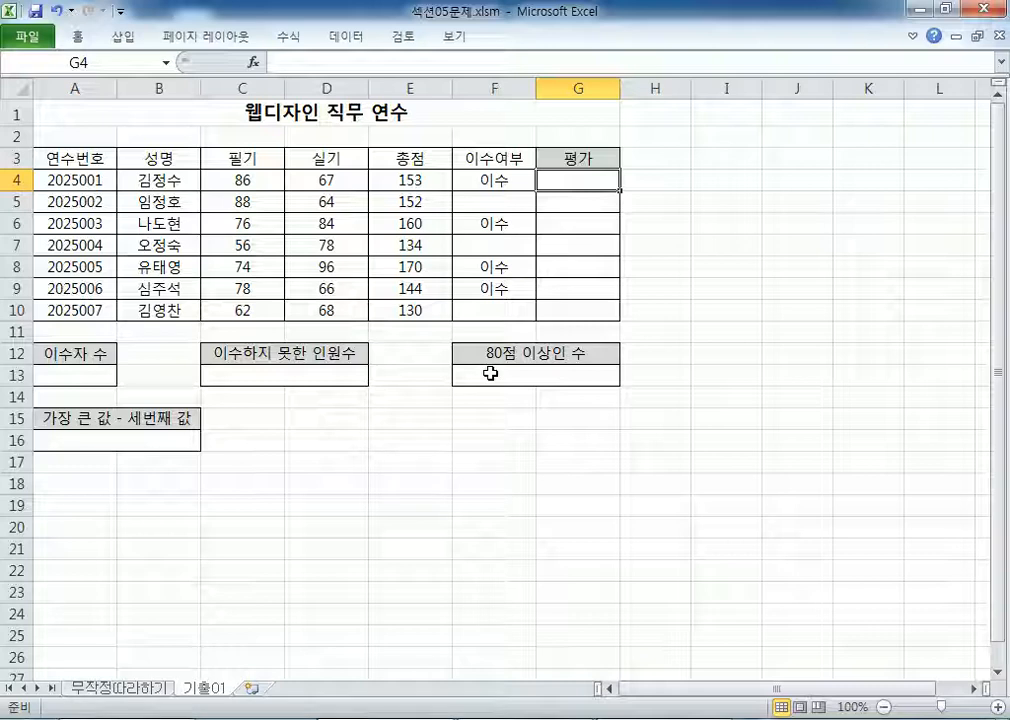
key(alt+Tab)
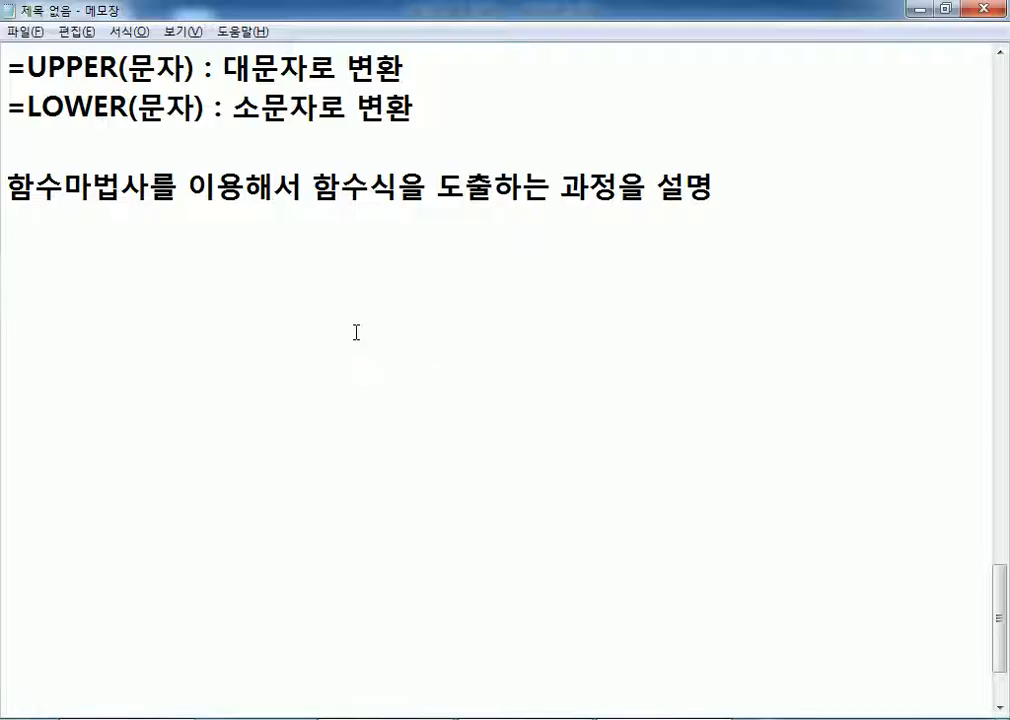
Step: Prefix the 함수마법사 line with "* 교재에서는 " and start a new line directly below it
key(Up)
text(교ㅈ)
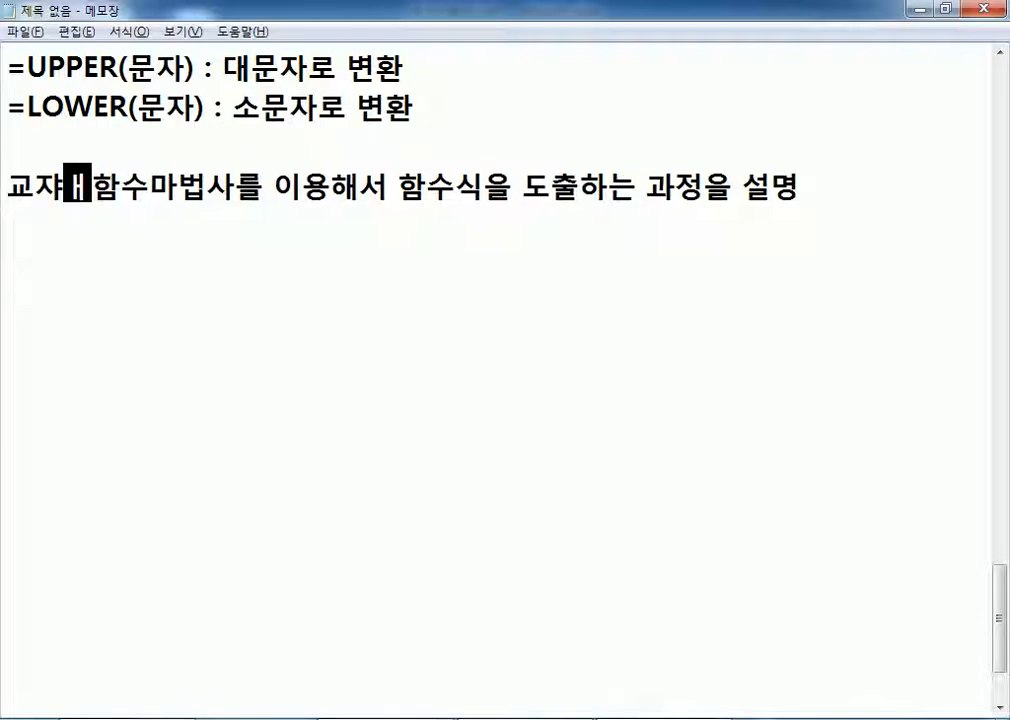
text(ㅐ에서는)
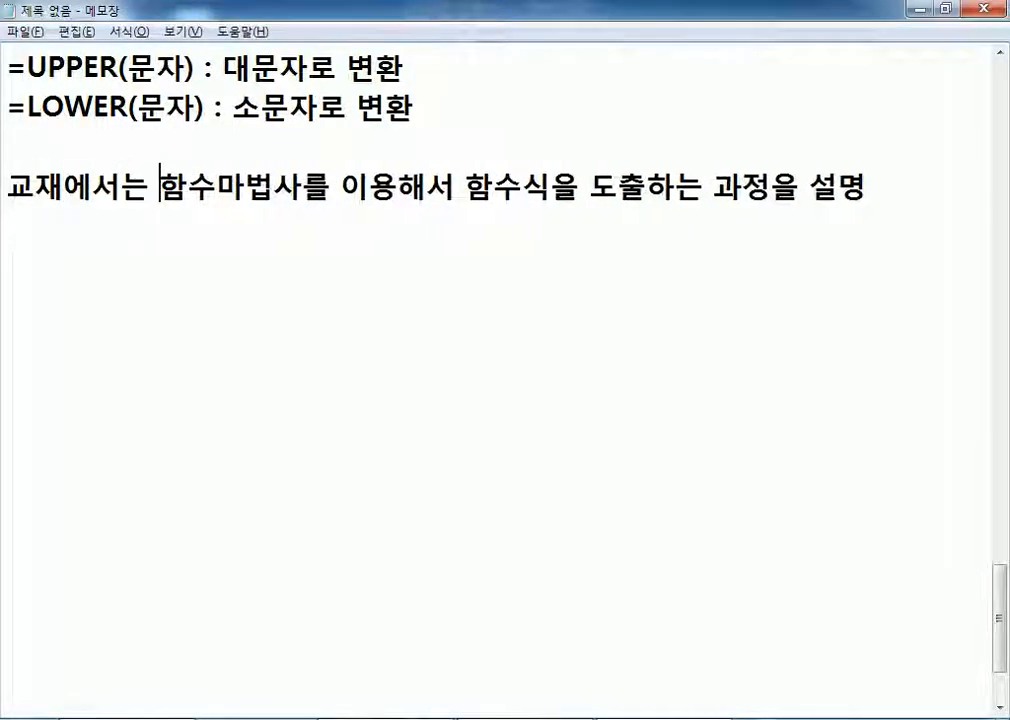
key(End)
key(Return)
key(Up)
text(*)
key(Down)
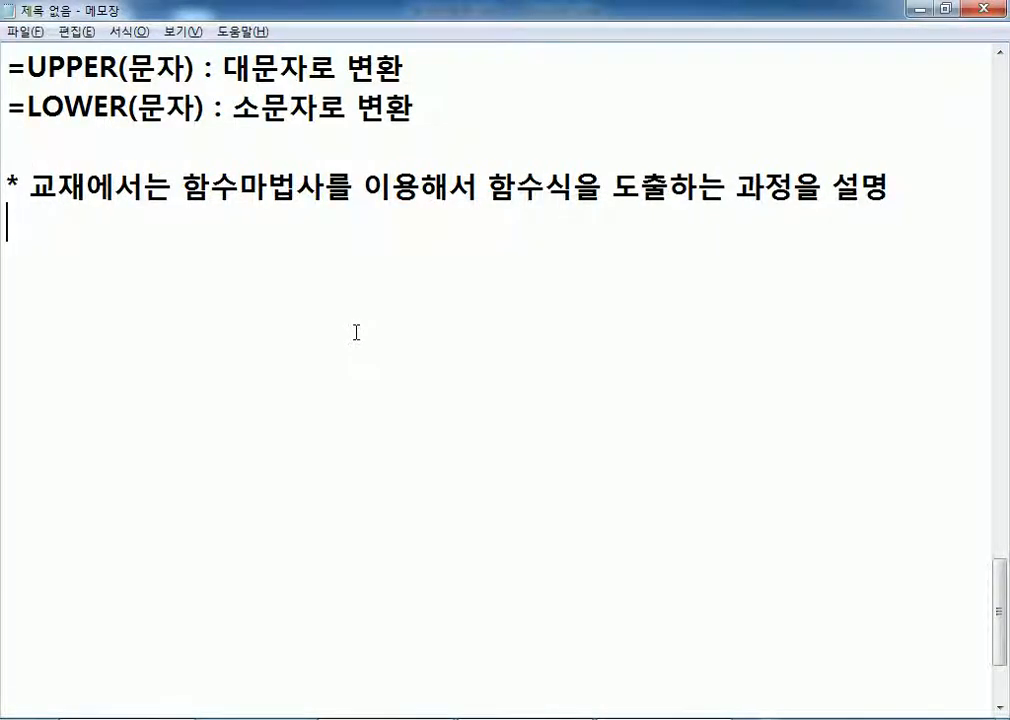
Step: Begin the line below with "수식을 이용한 방법을 반복해서 연습을 해야만 쉽게"
text(수식을 )
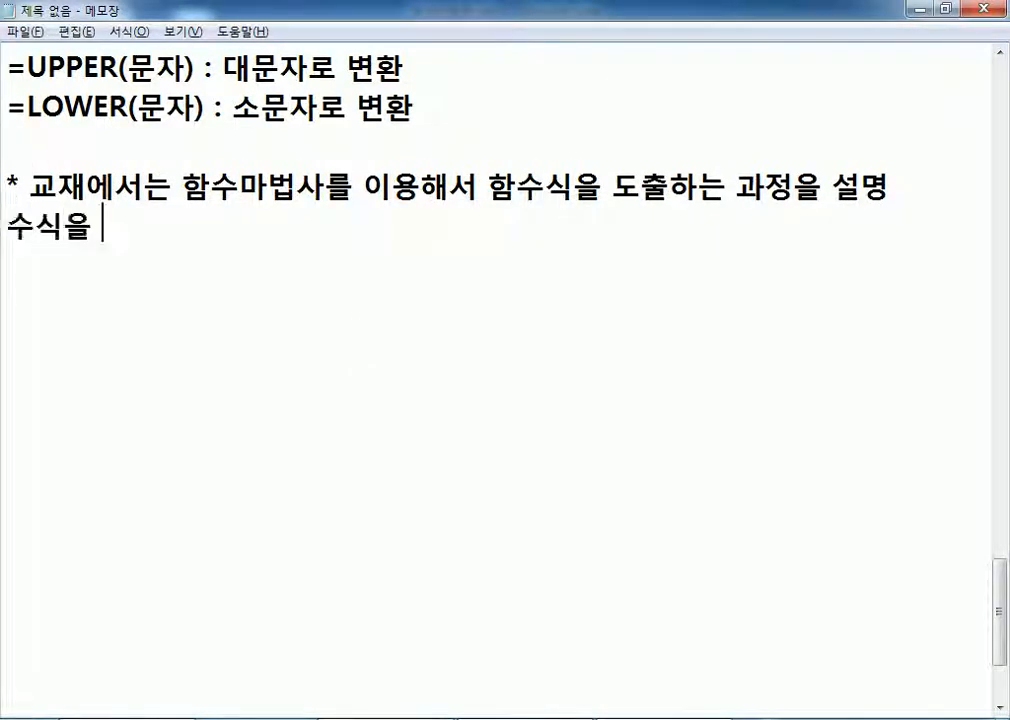
text(이용한 )
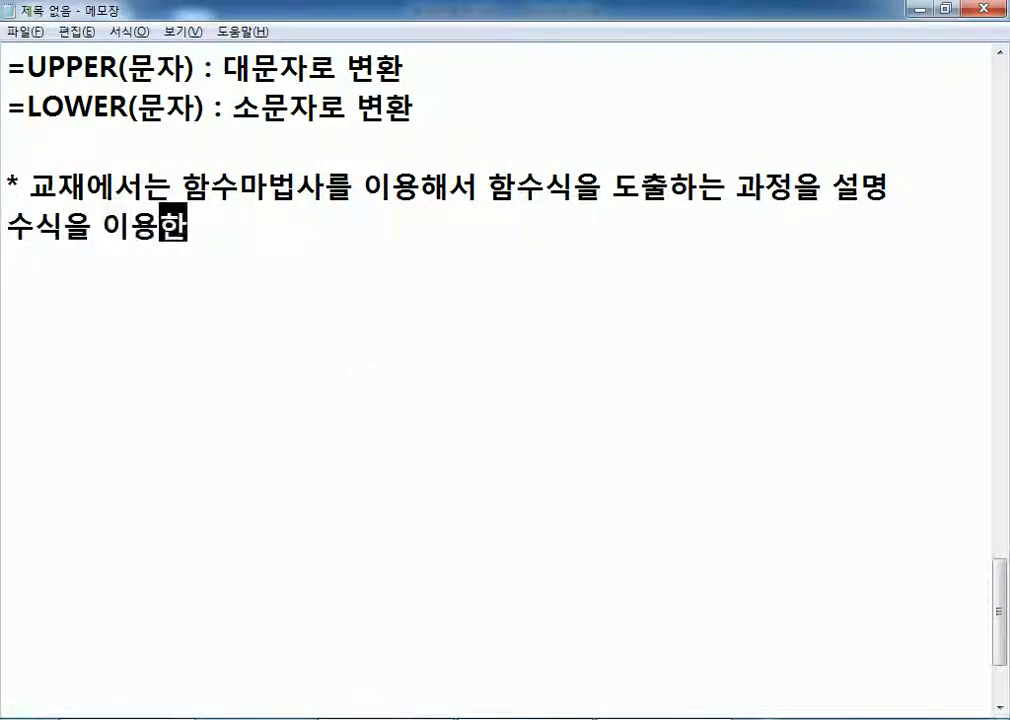
text(방법을 반ㅂ)
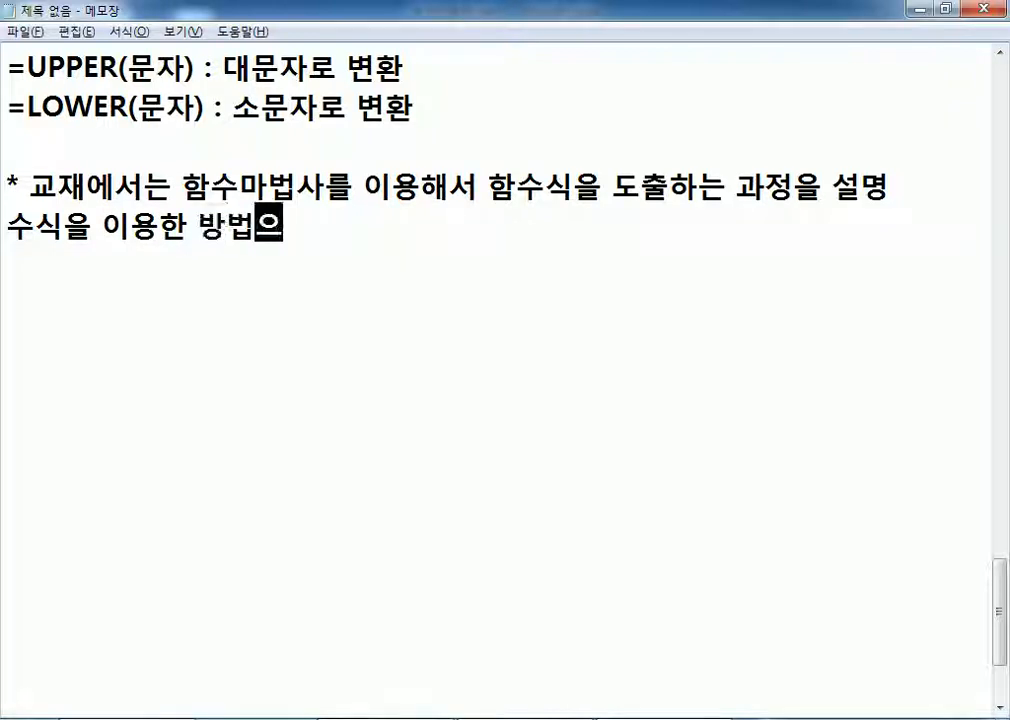
text(복해서 연습을 )
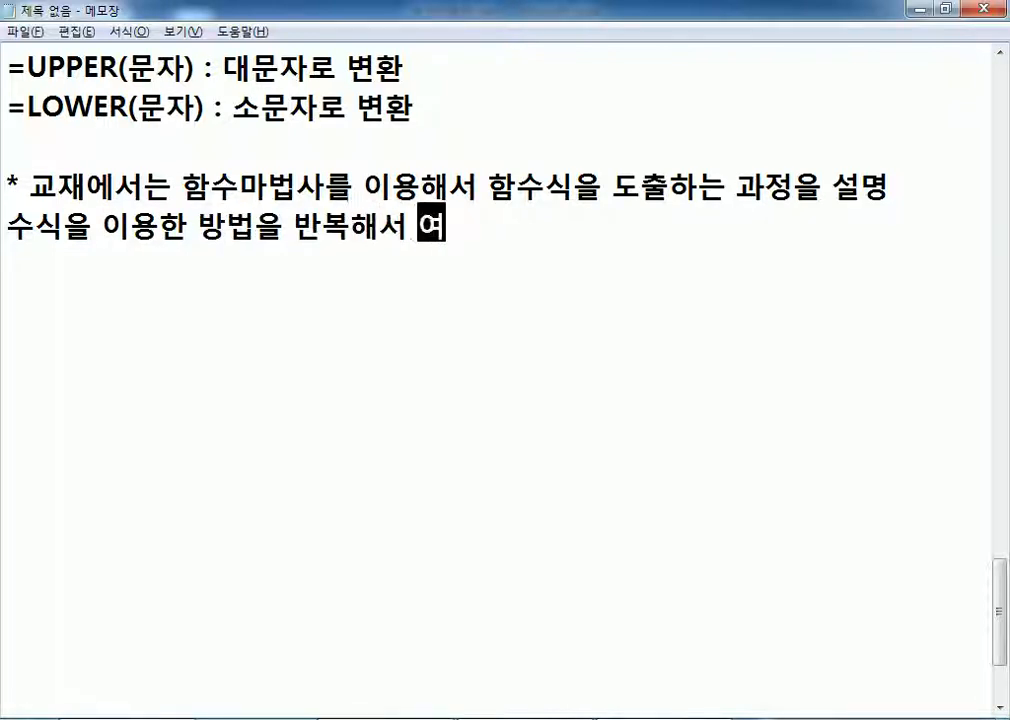
text(해야만 )
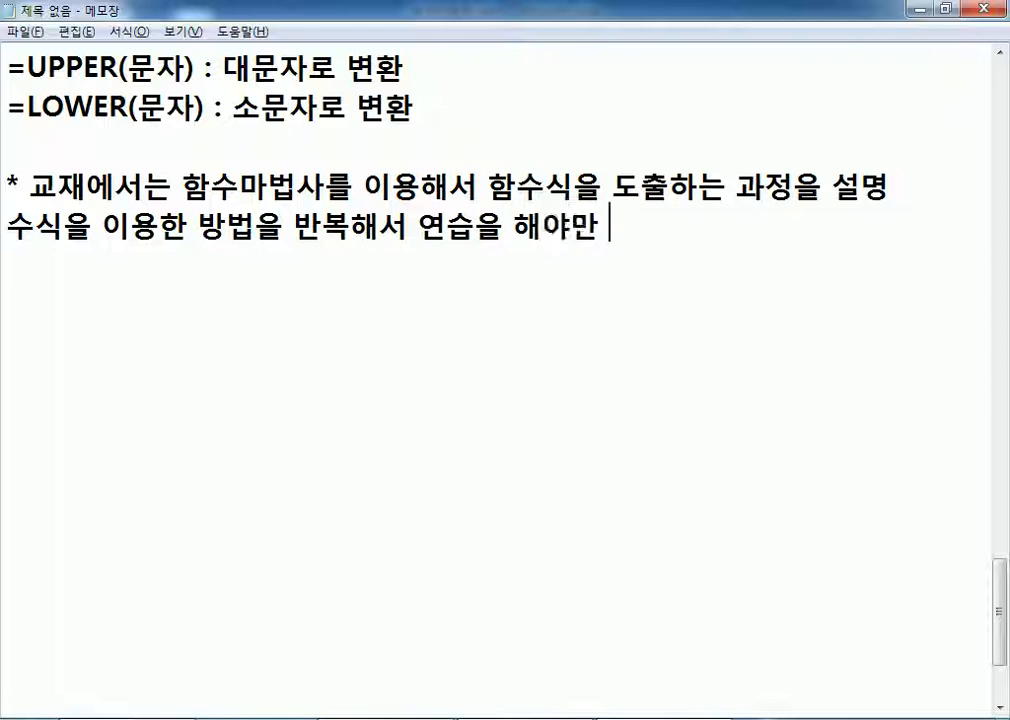
text(쉽게 )
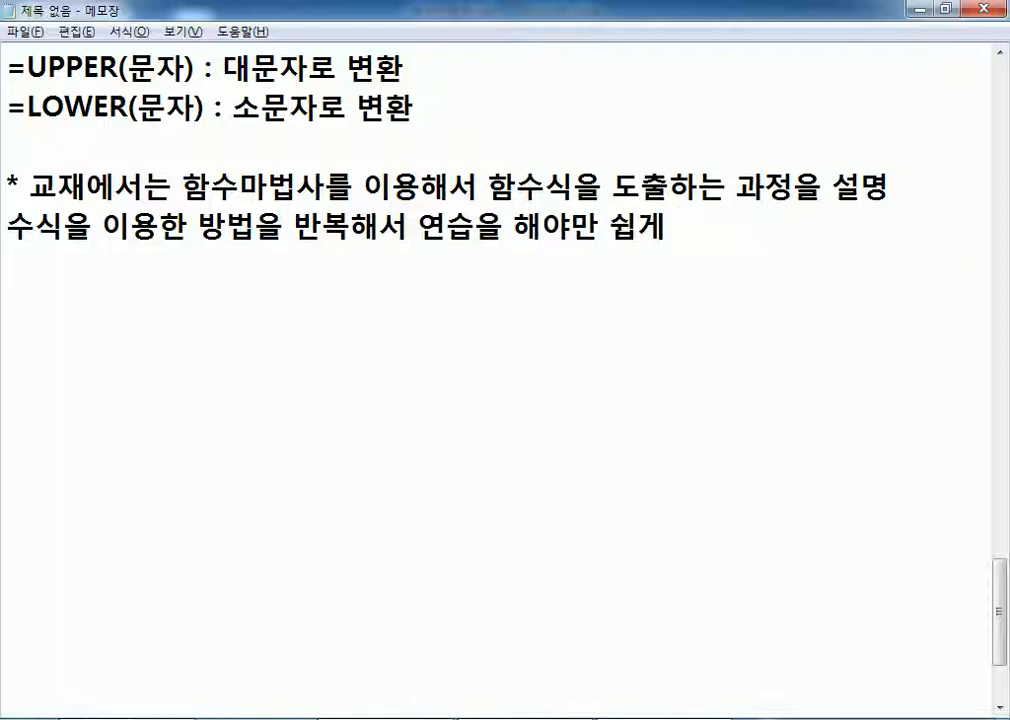
Step: Complete the practice sentence with "해결할 수 있다." and start a new line
text(해결할 ㅜㅅ 이)
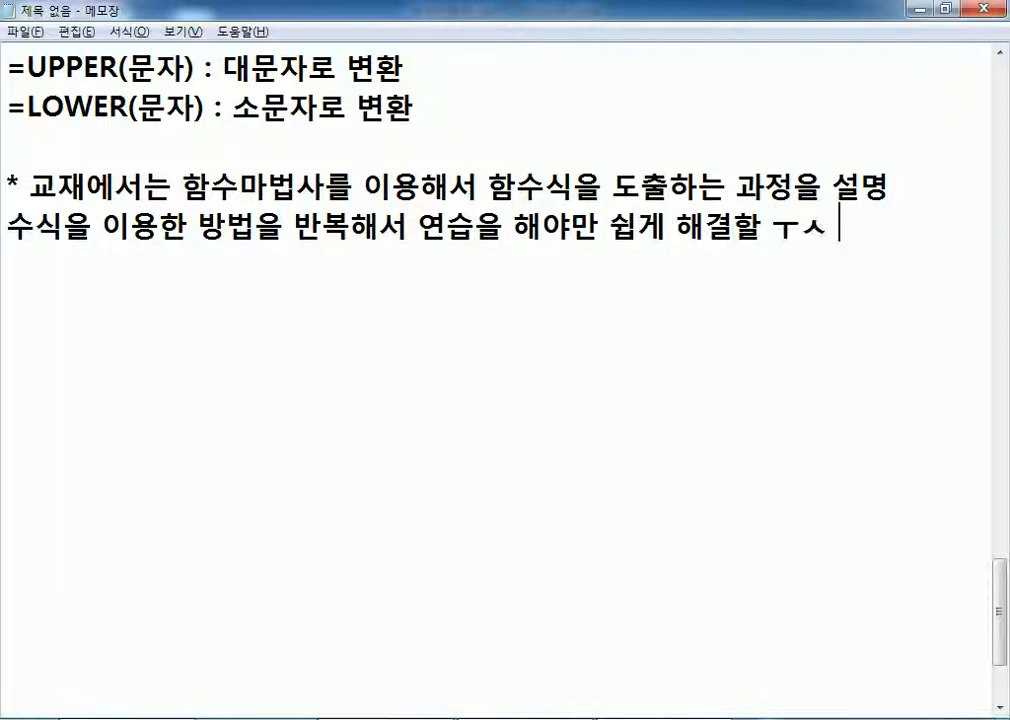
key(BackSpace)
key(BackSpace)
key(BackSpace)
key(BackSpace)
key(BackSpace)
text(수 있다)
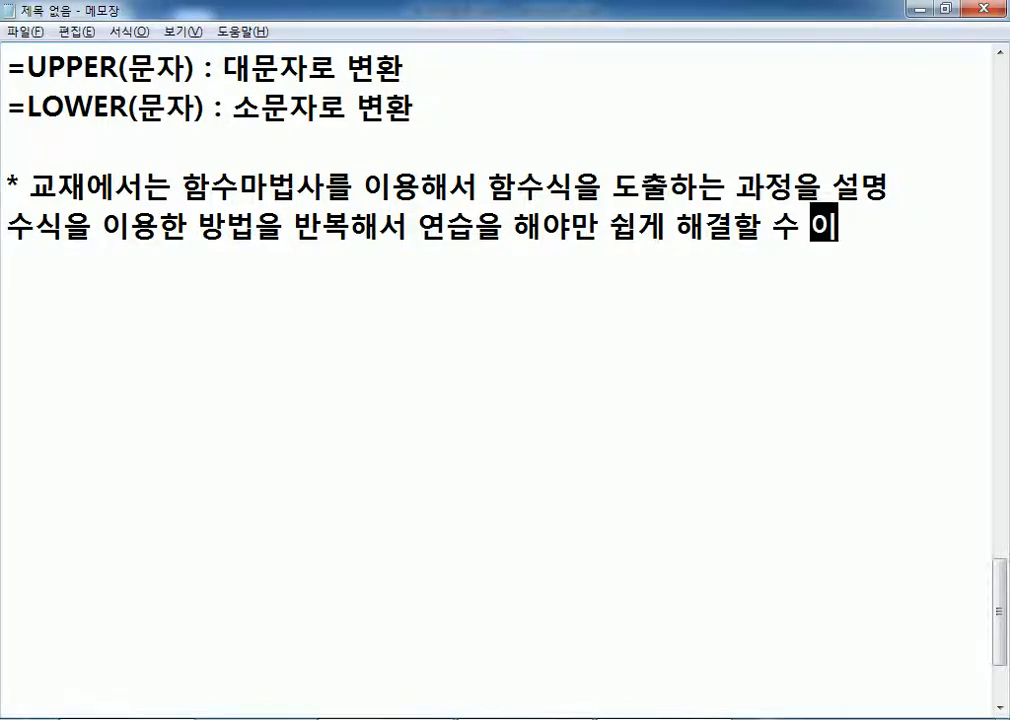
text(.)
key(Return)
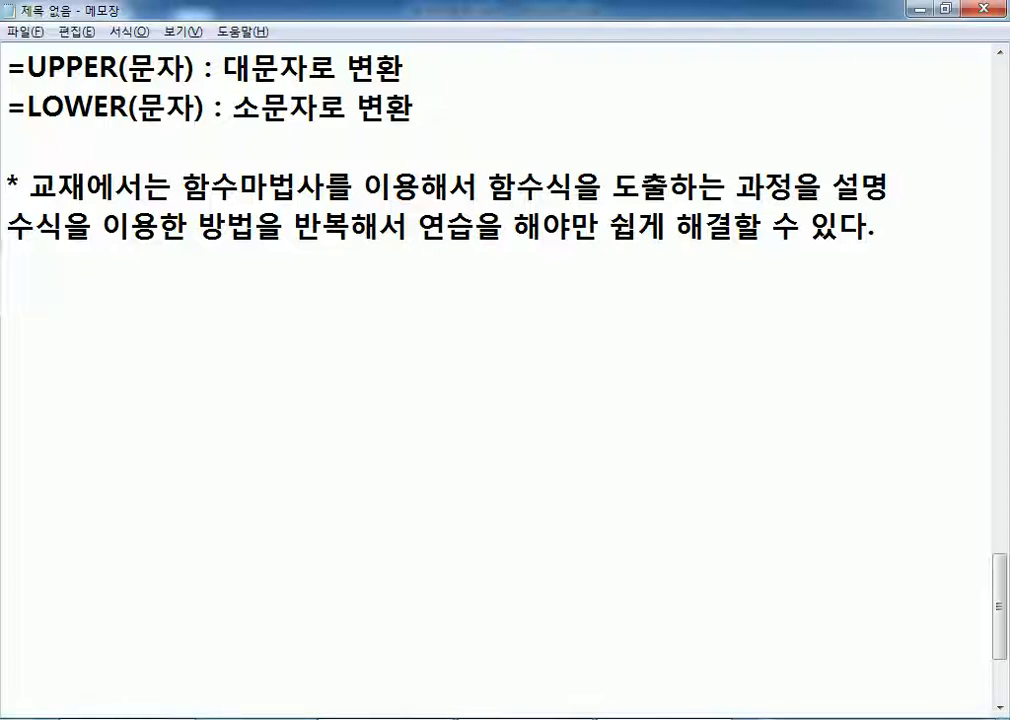
Step: After a blank line, add the heading "87쪽)" and begin the line below with "문제1) 총점"
key(Return)
text(8)
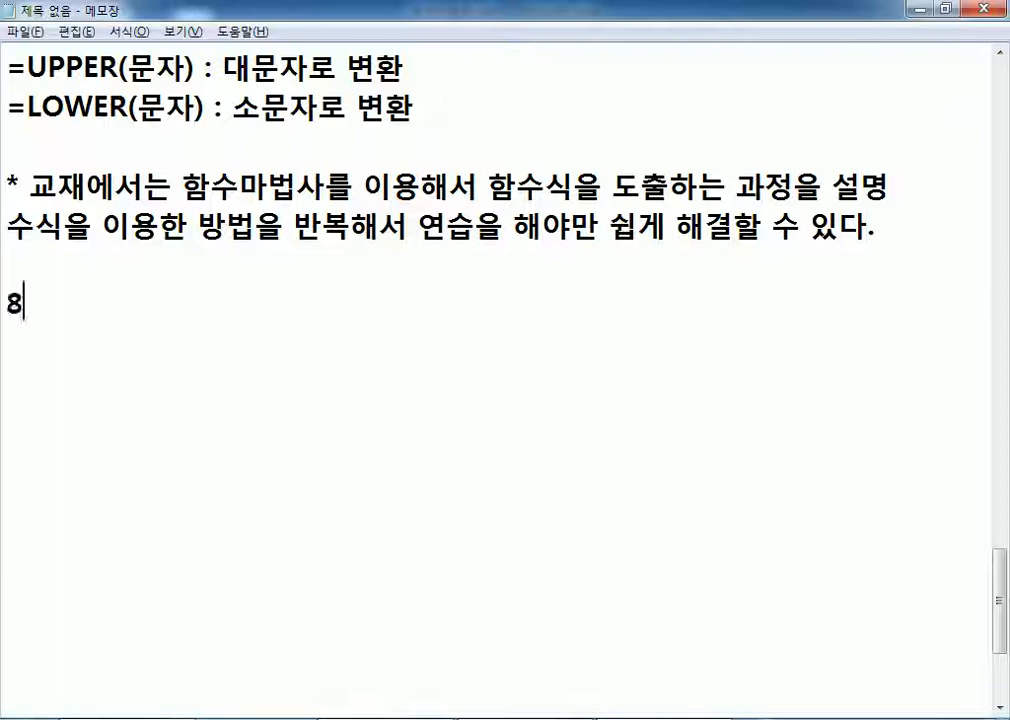
text(7쪼ㄱ))
key(Return)
text(ㅁㅡㄴ)
key(BackSpace)
key(BackSpace)
key(BackSpace)
text(ㅁㅜㄴㅈㅔ1))
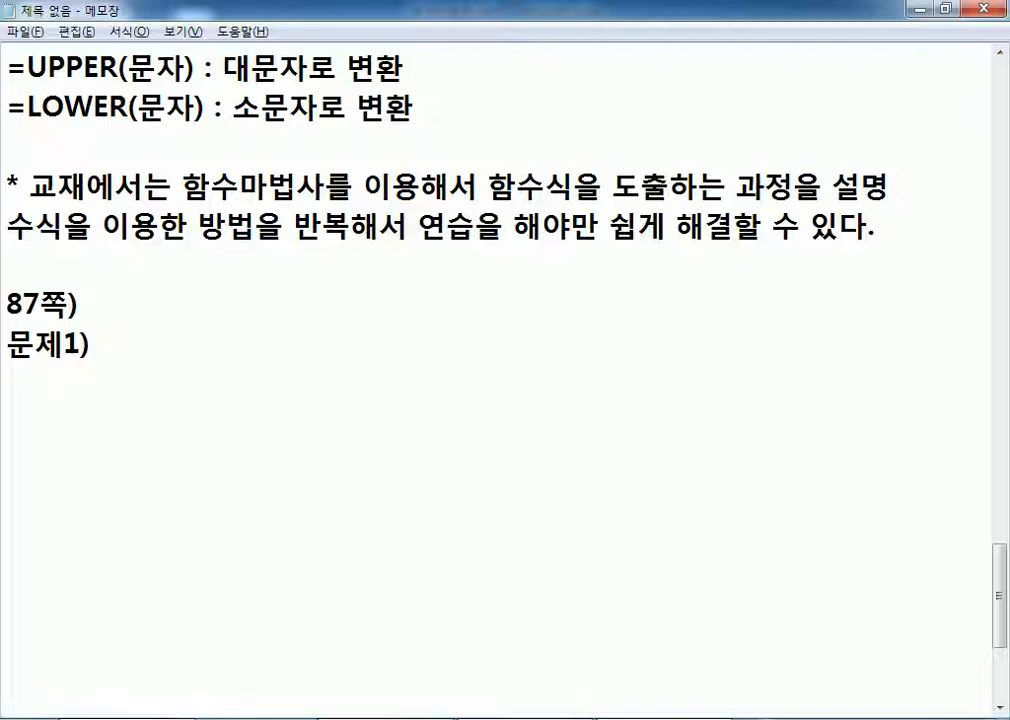
text( ㅊㅗㅇㅈㅓㅁ)
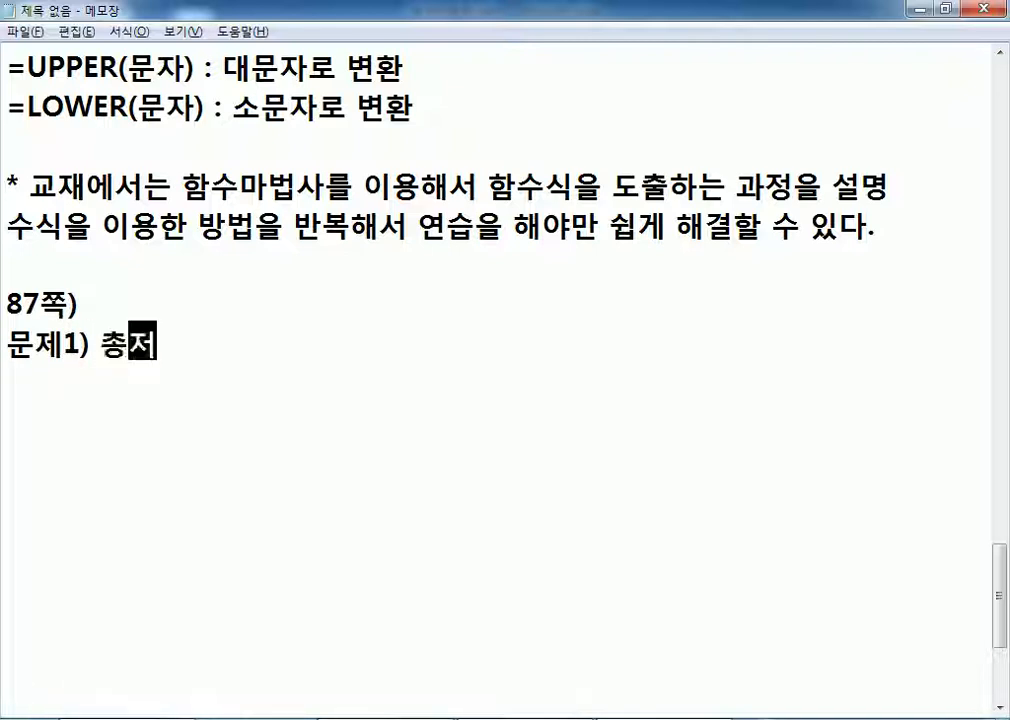
Step: Check in the Excel 기출01 sheet which cell the 총점 column's data starts in, and return to Notepad
key(alt+Tab)
key(Left)
key(Left)
key(Left)
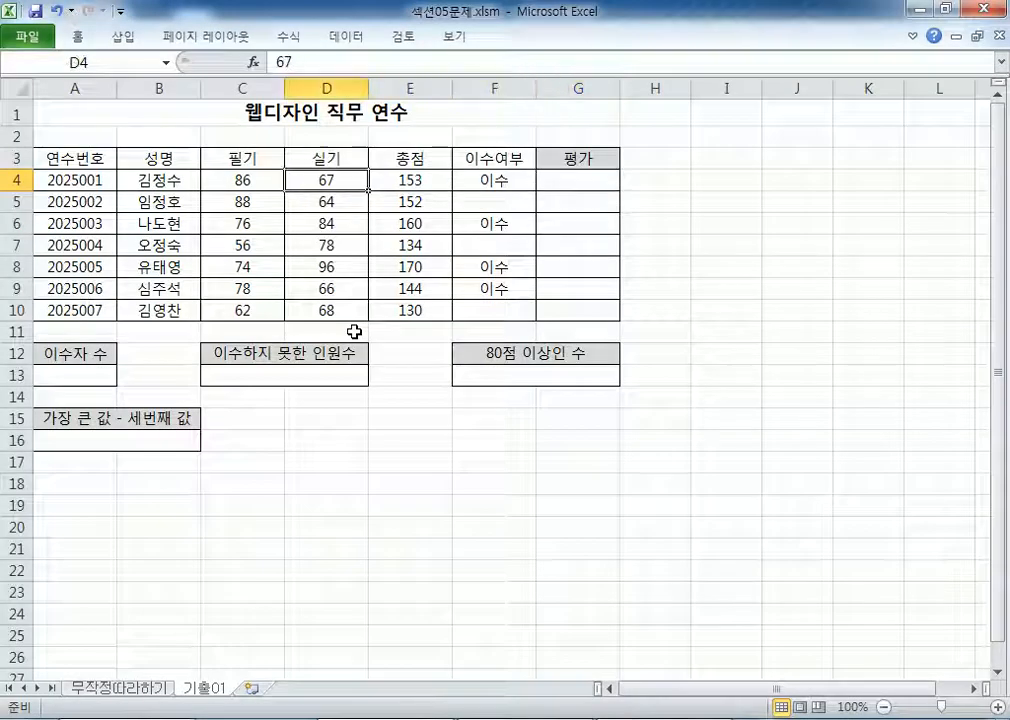
key(Right)
key(alt+Tab)
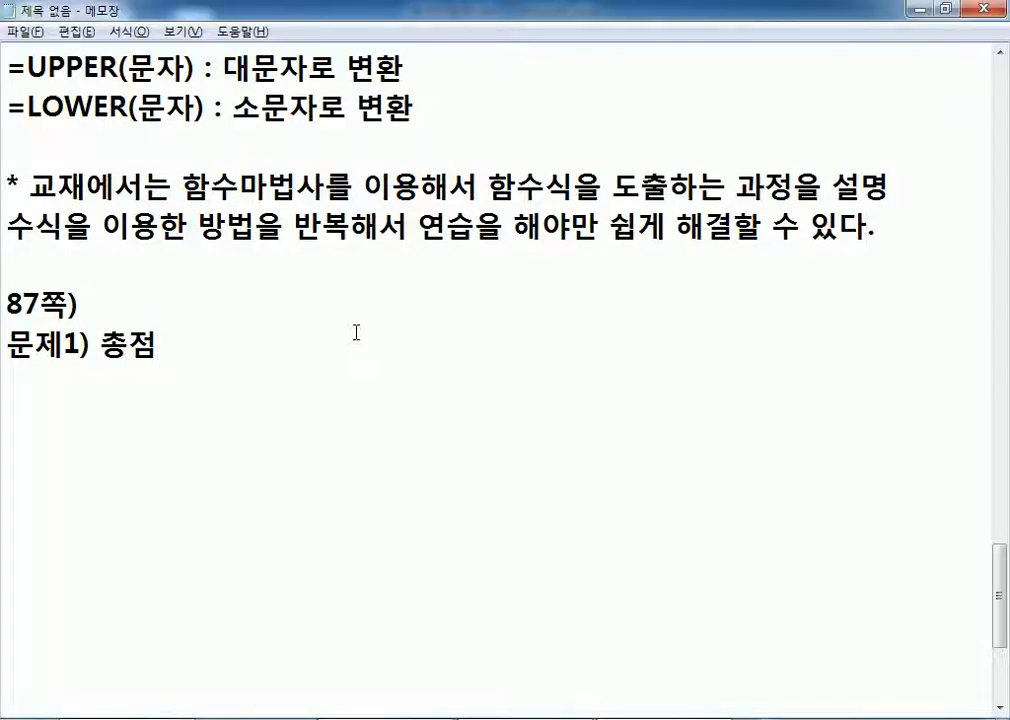
Step: Complete the 문제1) line with "(E4:D10)을 기준으로 평가를 계산하시오." and start a new line
text((E4:)
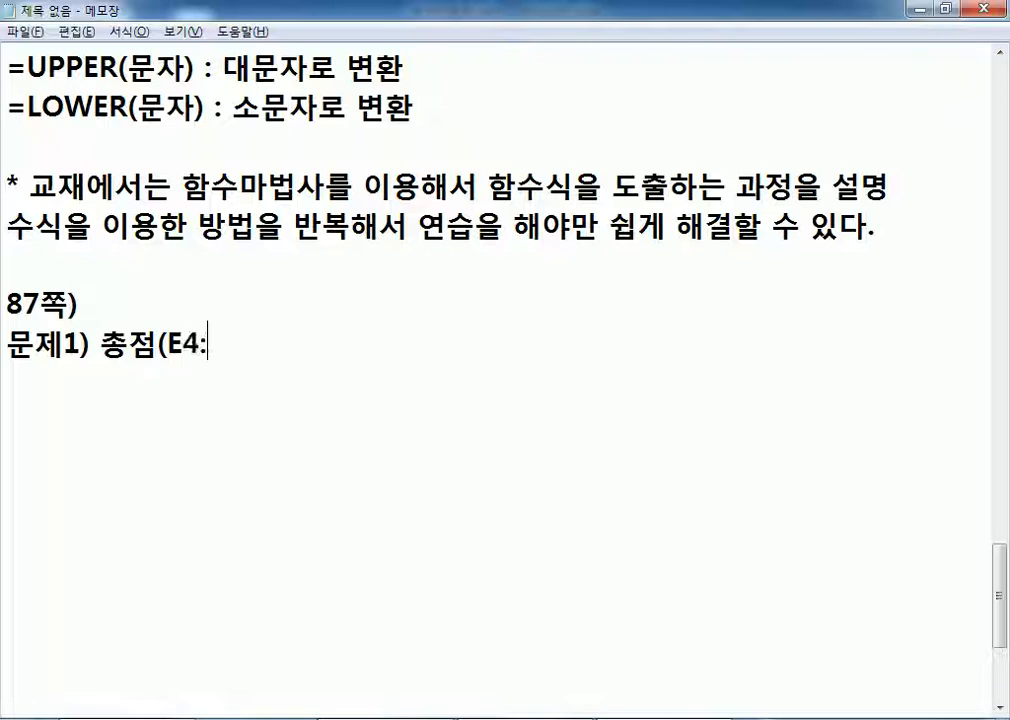
text(D10)DMF)
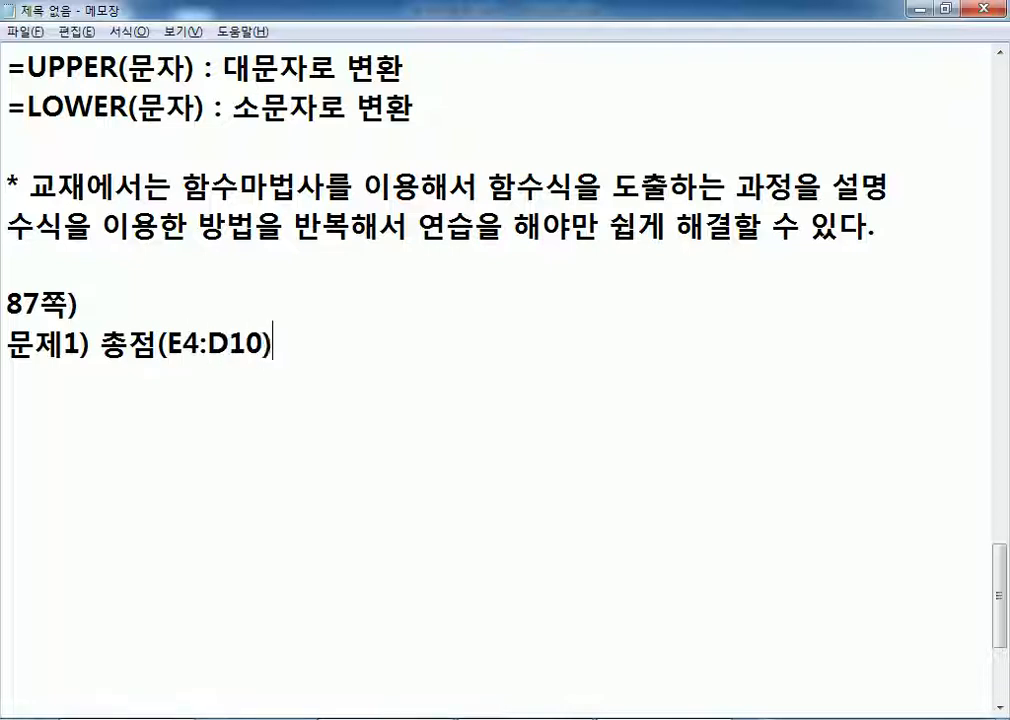
key(BackSpace)
key(BackSpace)
key(BackSpace)
key(BackSpace)
key(Hangul)
text(을 기주ㄴ으로 평ㄱ)
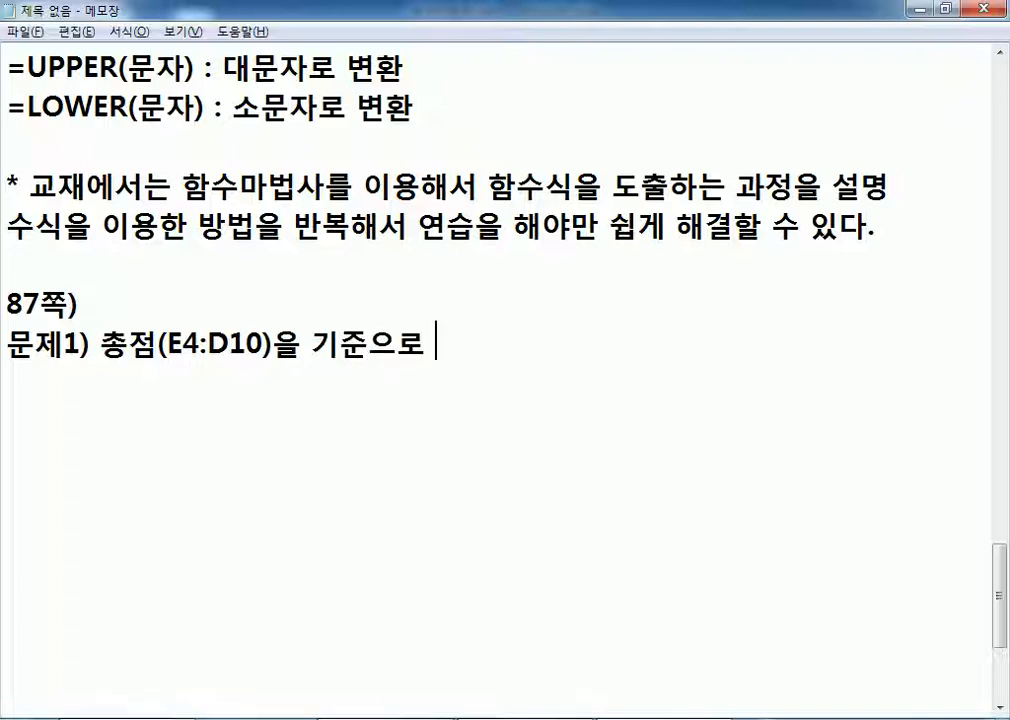
text(계산하싱)
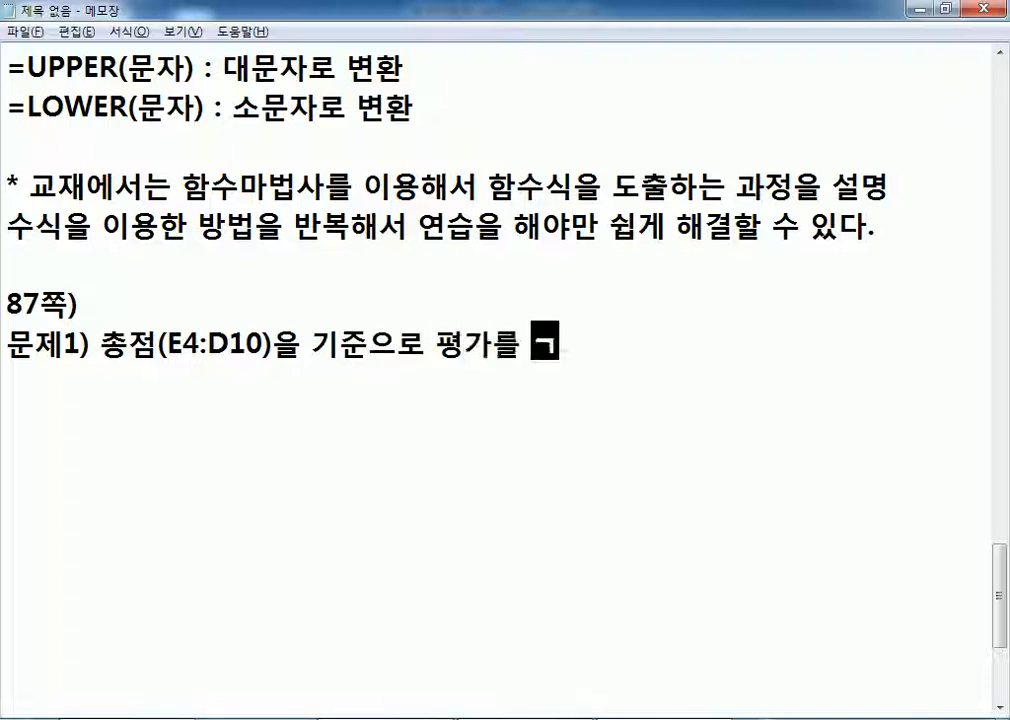
text(오.)
key(Return)
Step: Add the conditions "총점이 가장 낮은 사원이 1위" and "RANK 함수를 사용" on two separate lines below 문제1)
text(총ㅈ점이)
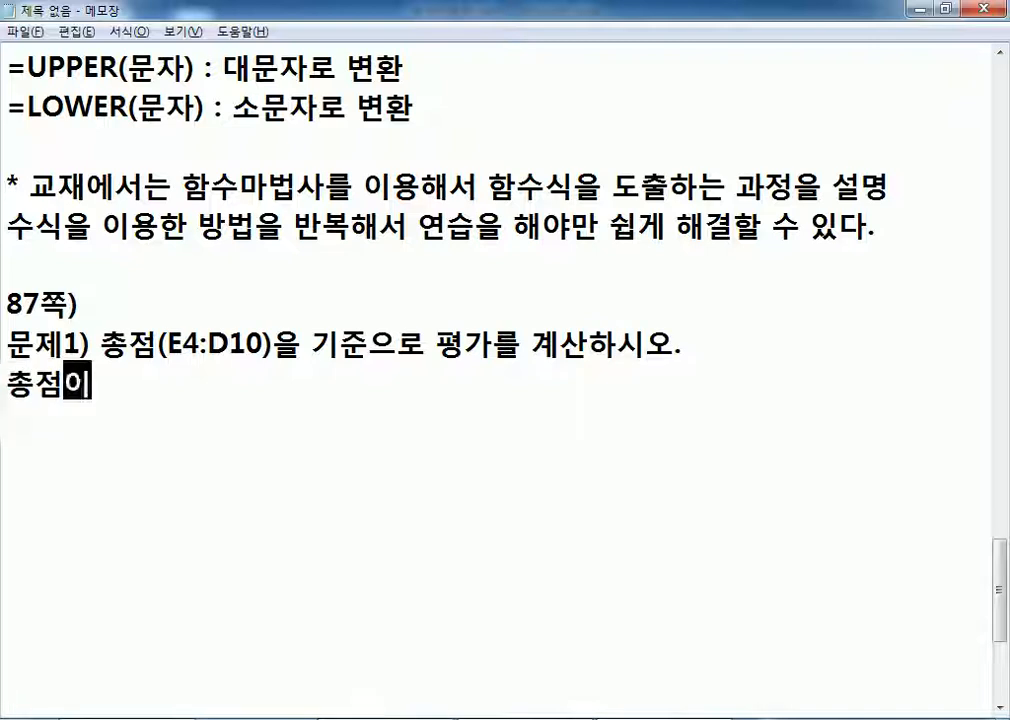
text( 가장 나낮은 ㅅ)
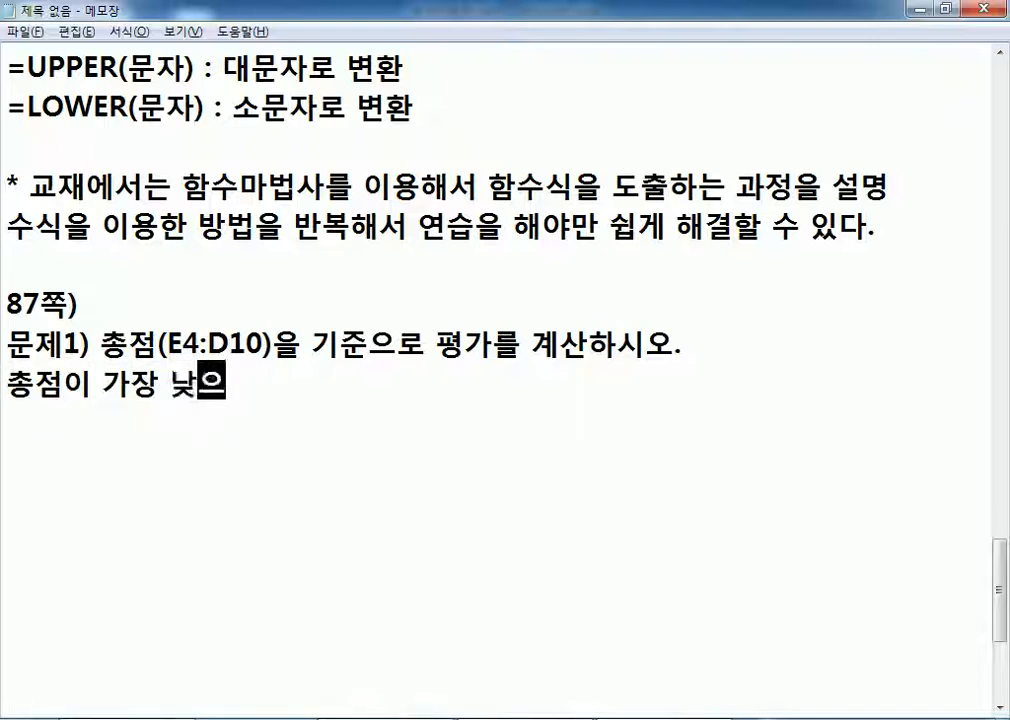
text(사)
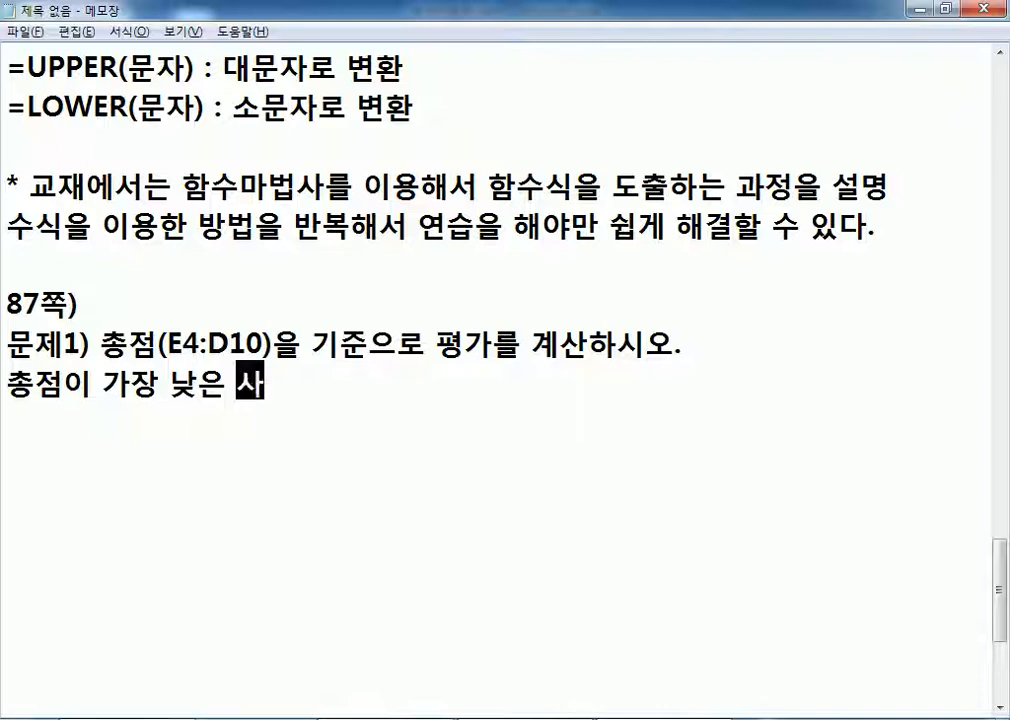
text(원이 1위)
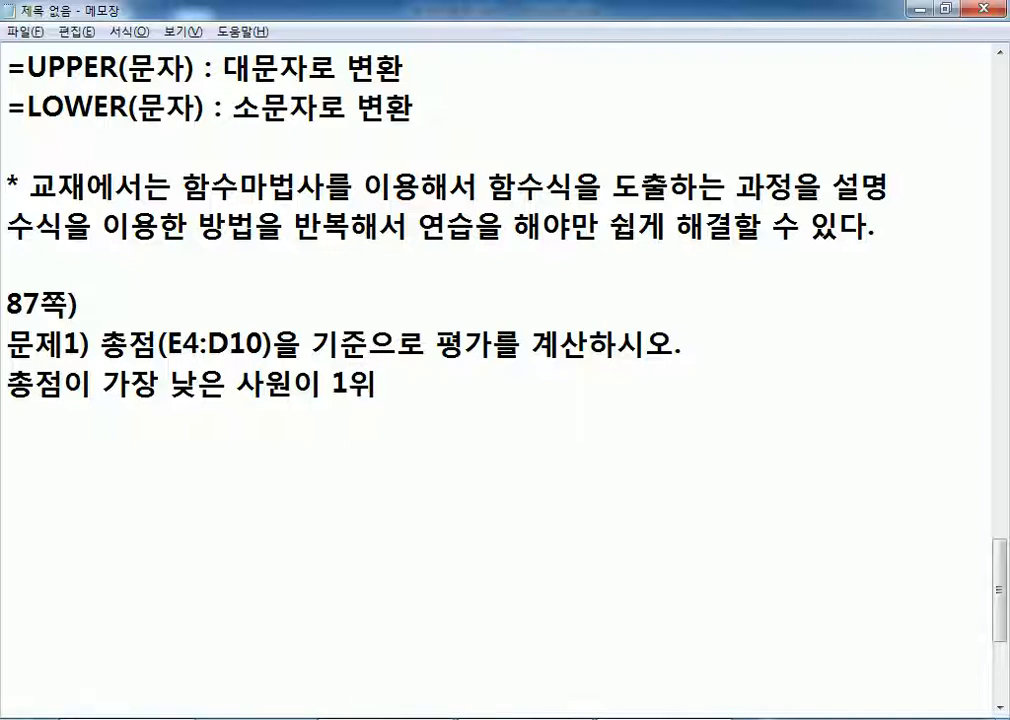
key(Return)
text(RANK)
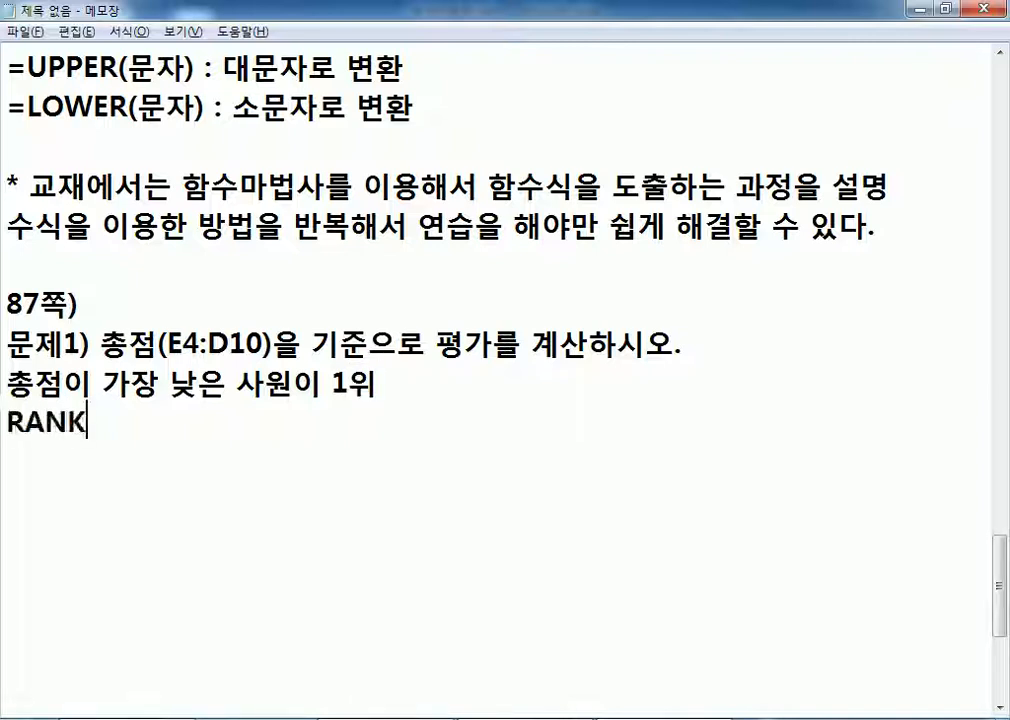
text( 함수르를 사용)
key(Return)
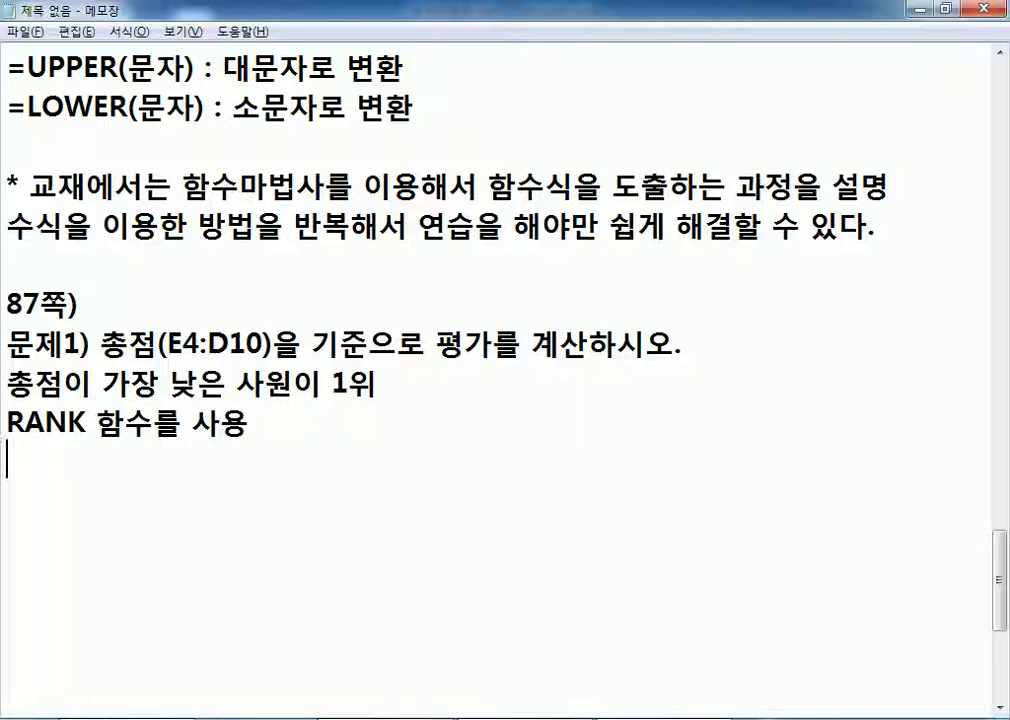
Step: Switch to the Excel 기출01 sheet, start a RANK formula in G4 of the 평가 column, and open its function arguments
scroll(348, 341, down, 2)
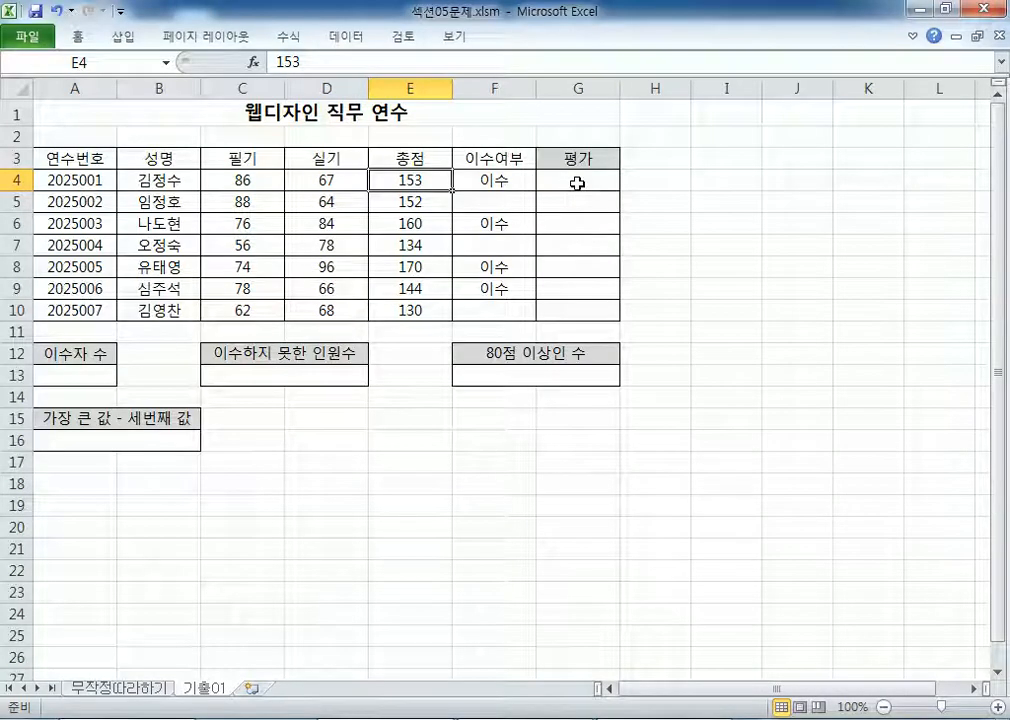
click(577, 183)
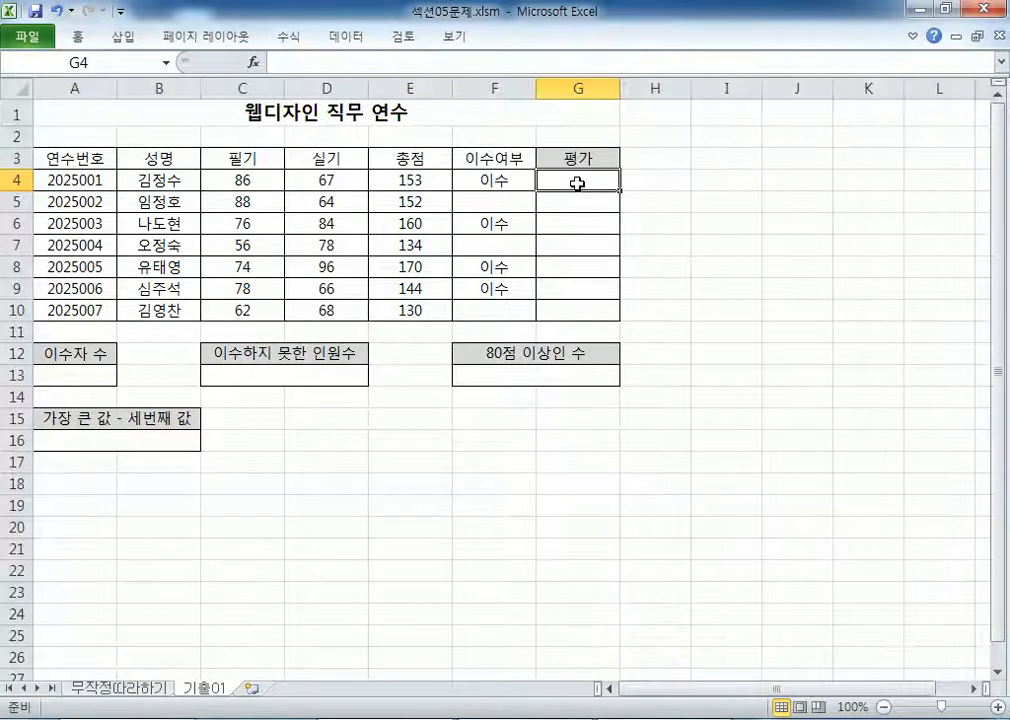
ctrl+scroll(652, 231, up, 5)
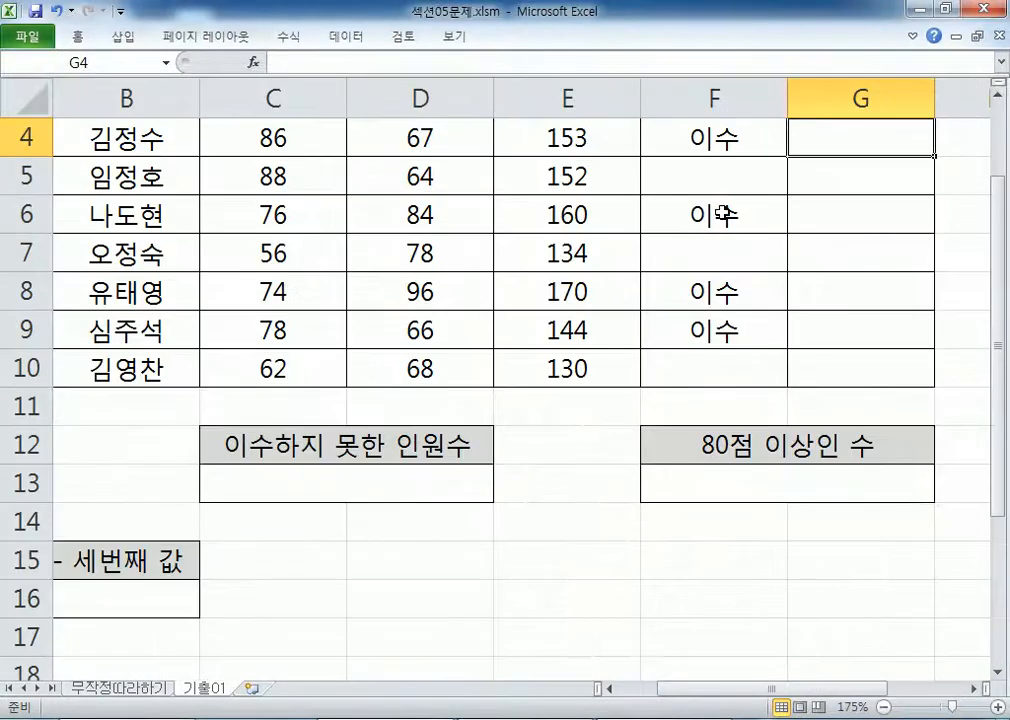
text(=)
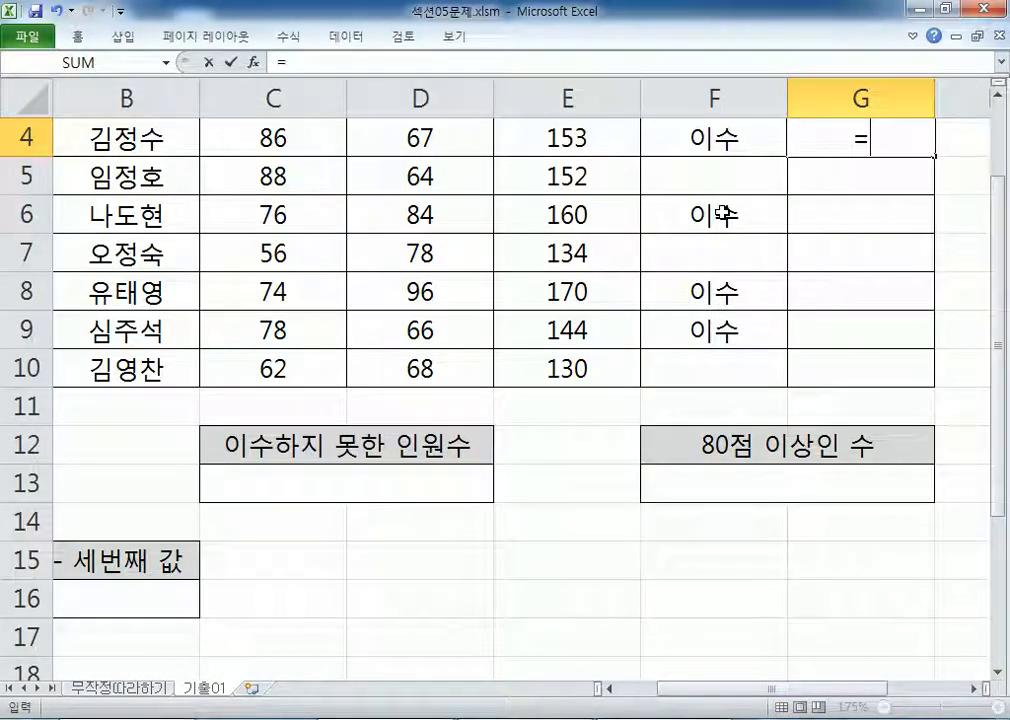
text(RA)
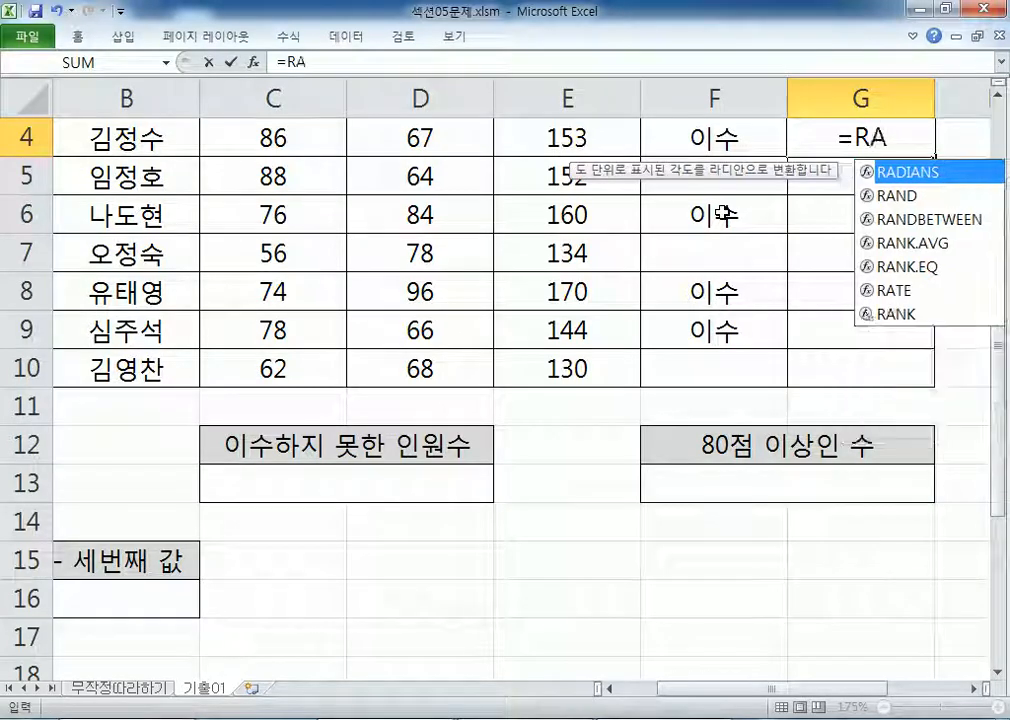
text(NK)
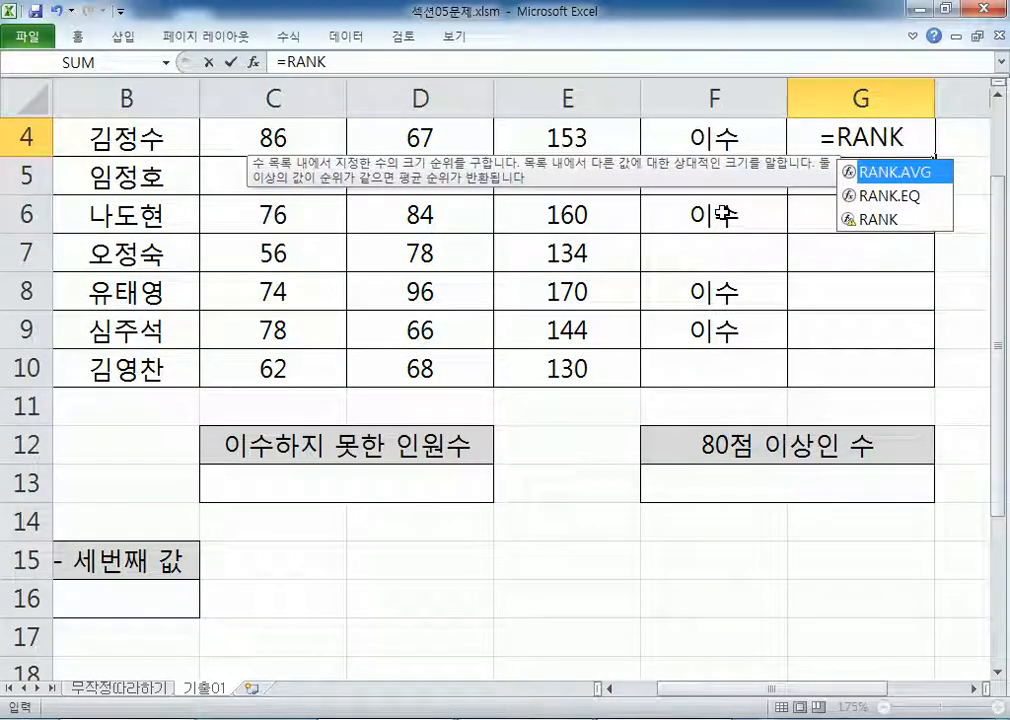
text(()
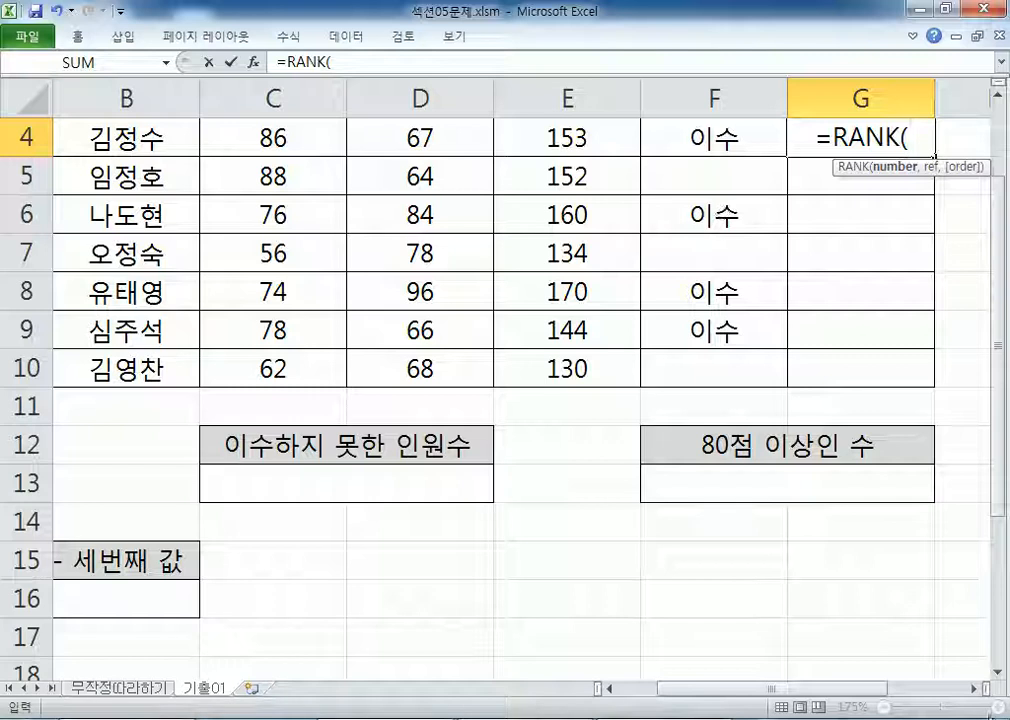
click(971, 689)
click(971, 689)
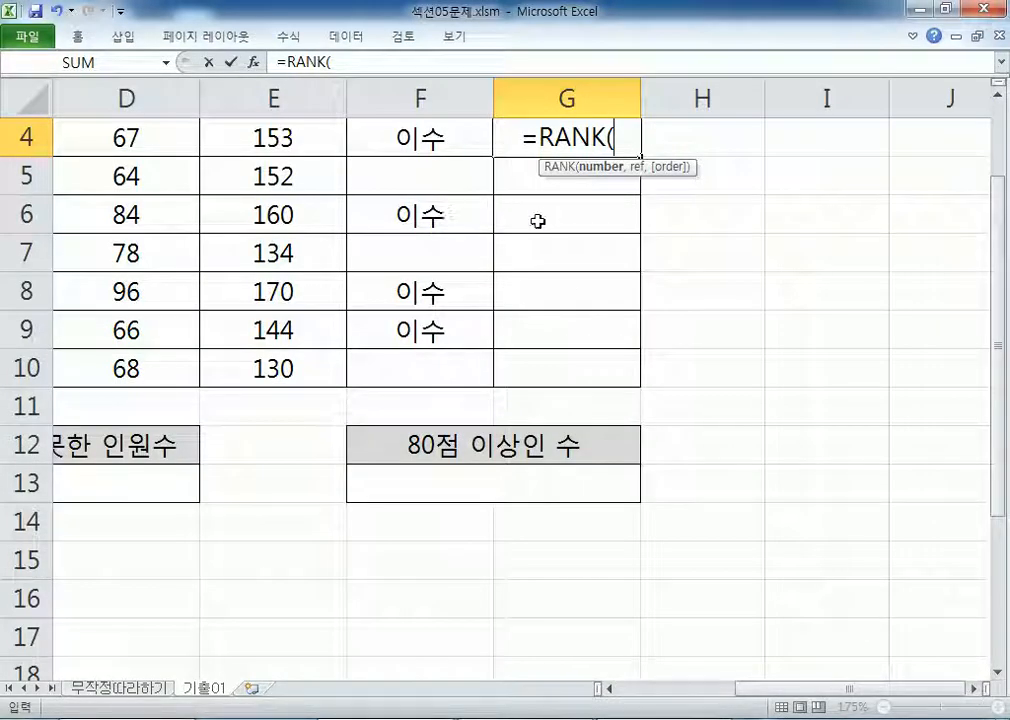
click(1003, 97)
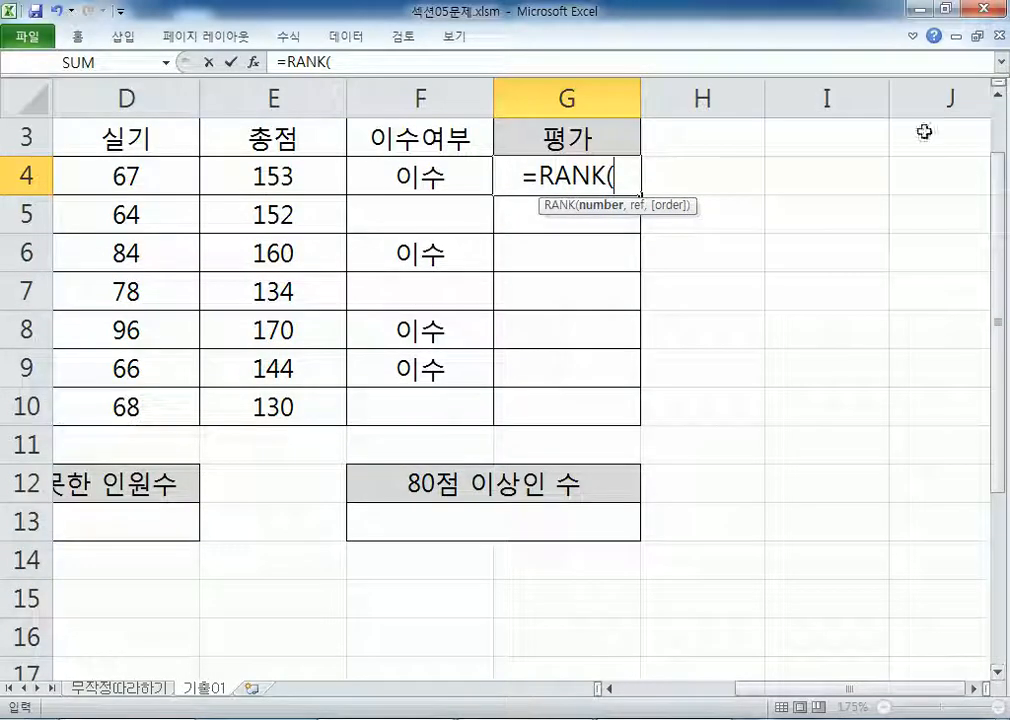
click(256, 68)
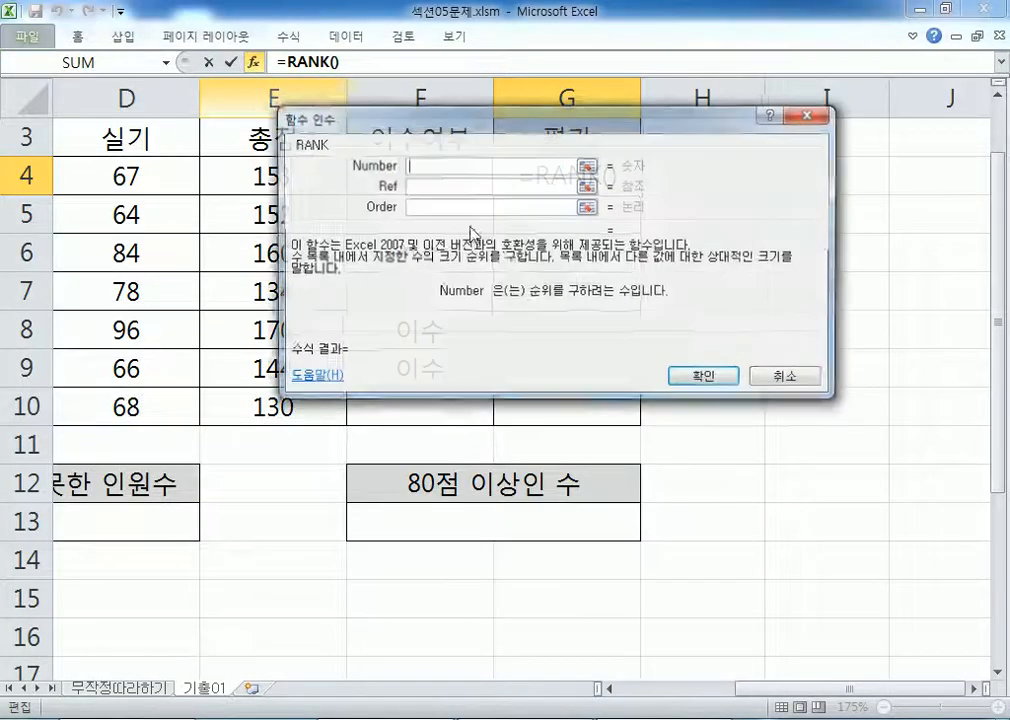
Step: Set the RANK function's Number argument to cell E4, keeping the 총점 column accessible beside the dialog
drag(498, 128, 573, 214)
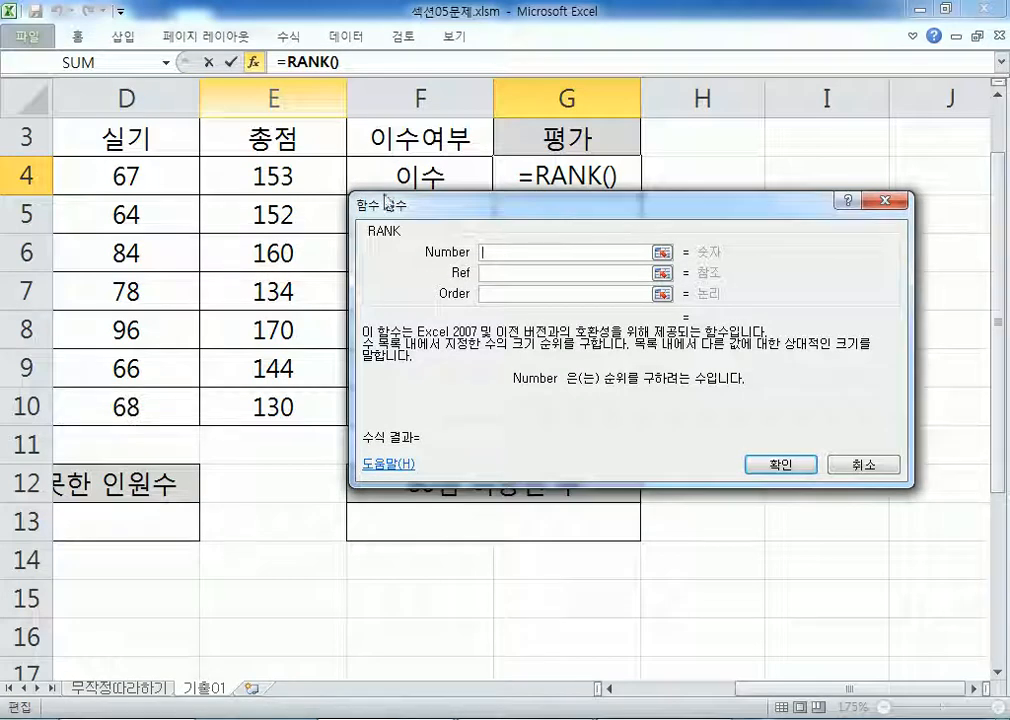
click(335, 62)
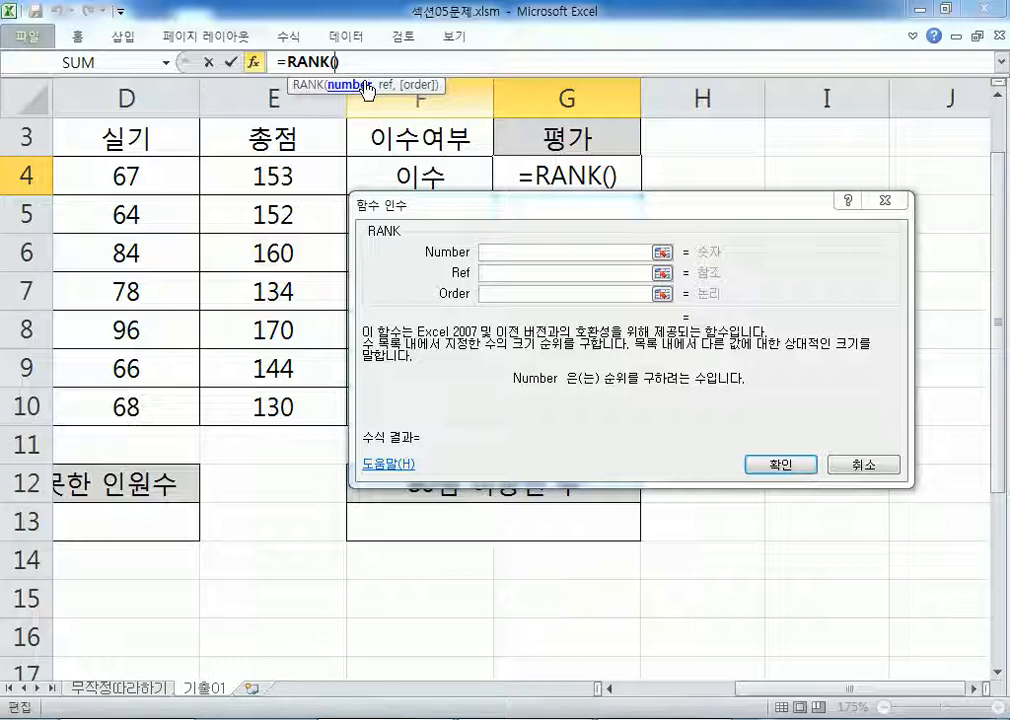
click(498, 250)
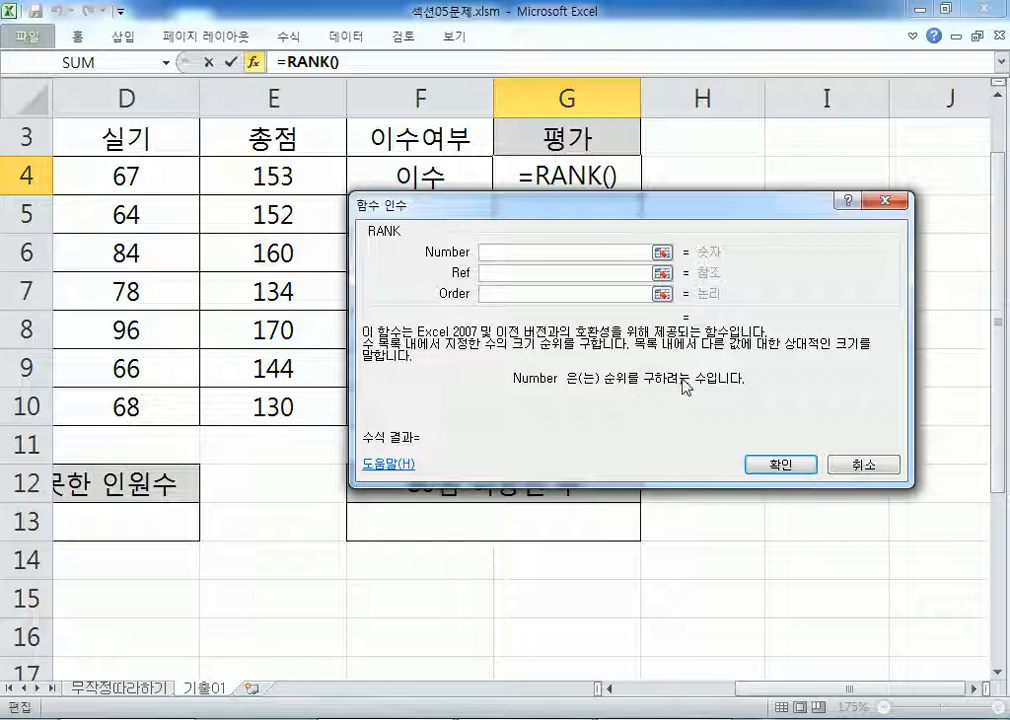
click(276, 174)
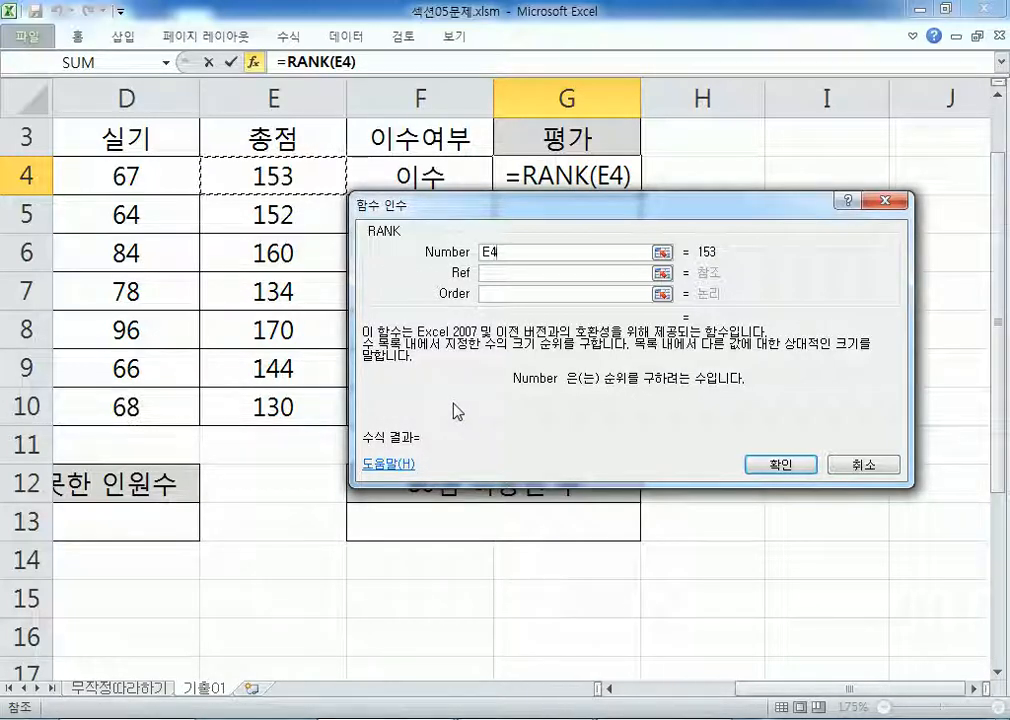
Step: Set the RANK function's Ref argument to the 총점 range E4:E10 as the absolute reference $E$4:$E$10
click(498, 276)
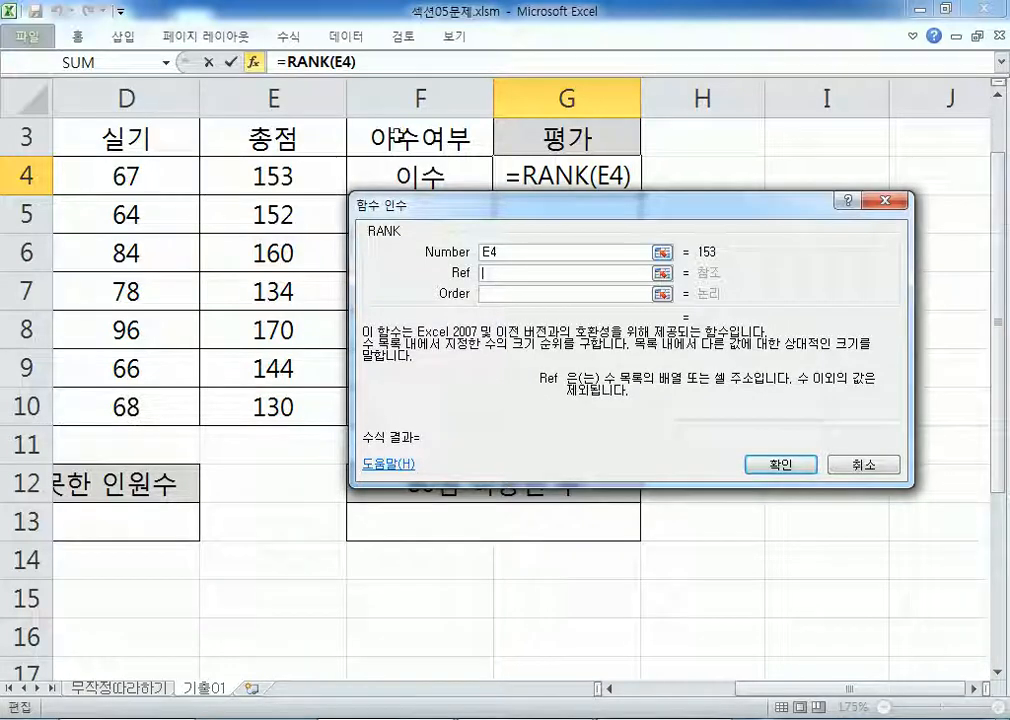
click(355, 62)
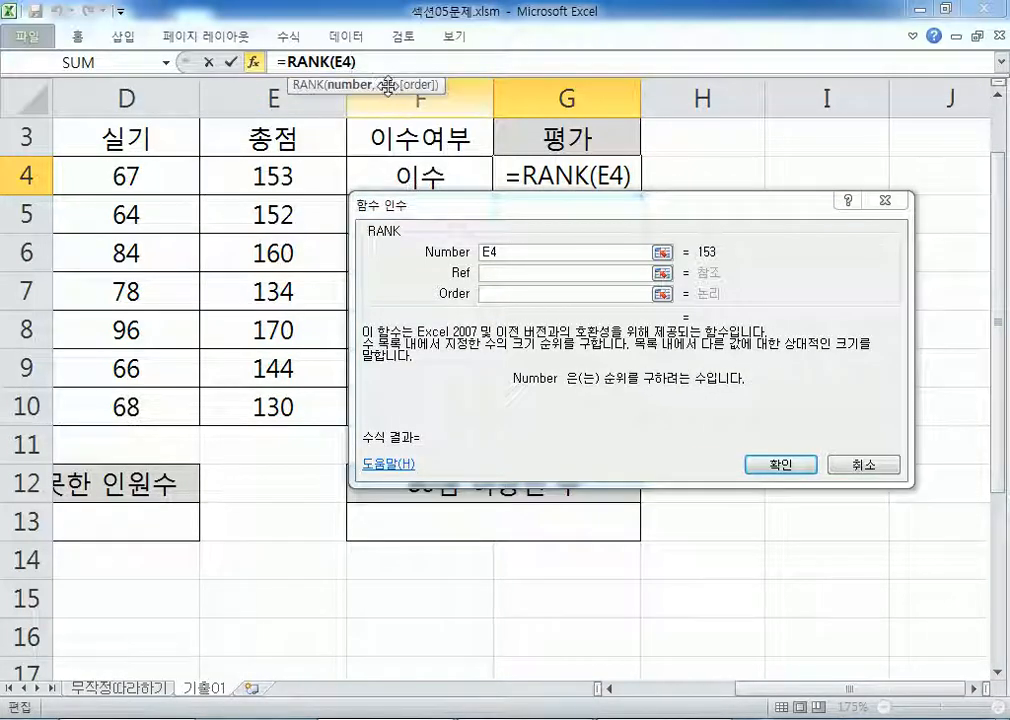
click(509, 277)
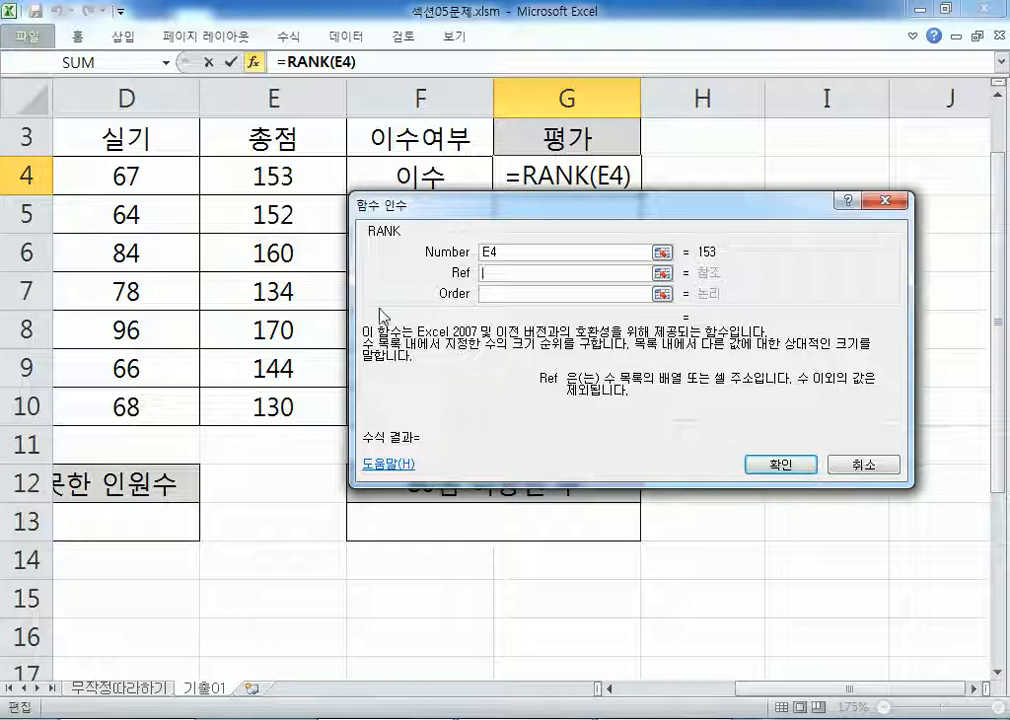
drag(276, 176, 271, 400)
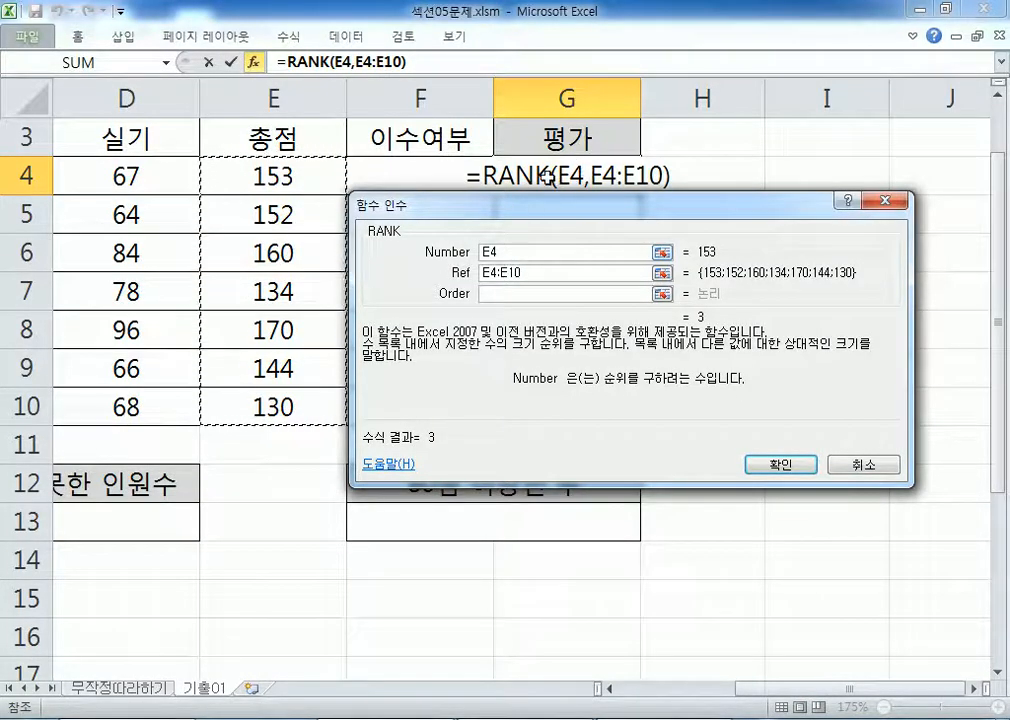
drag(579, 205, 362, 226)
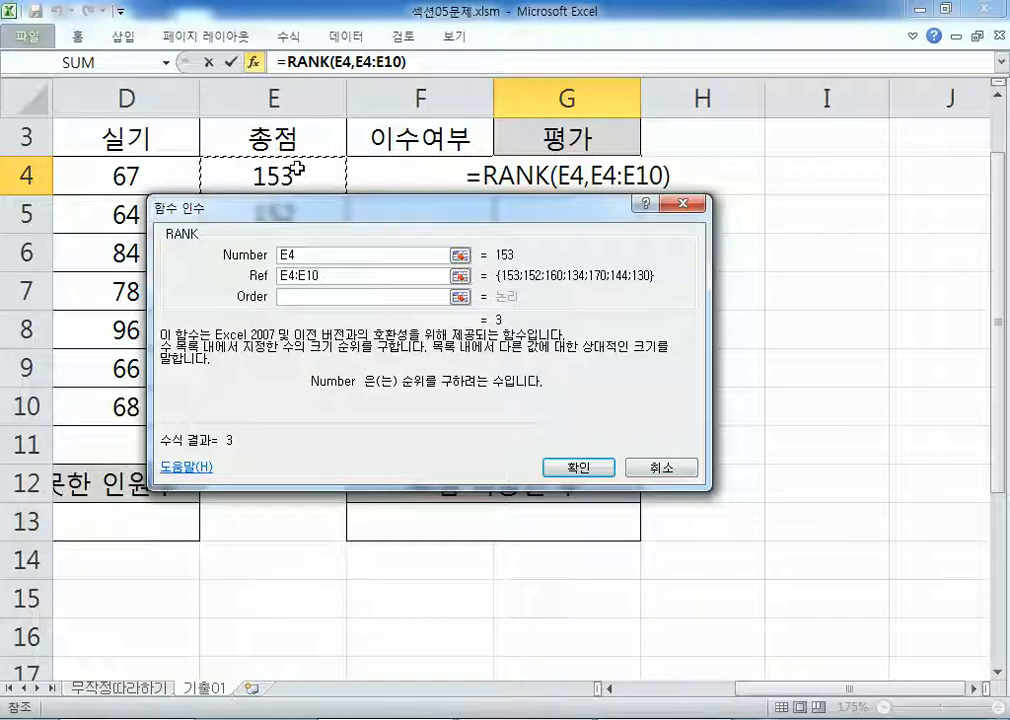
drag(330, 212, 530, 215)
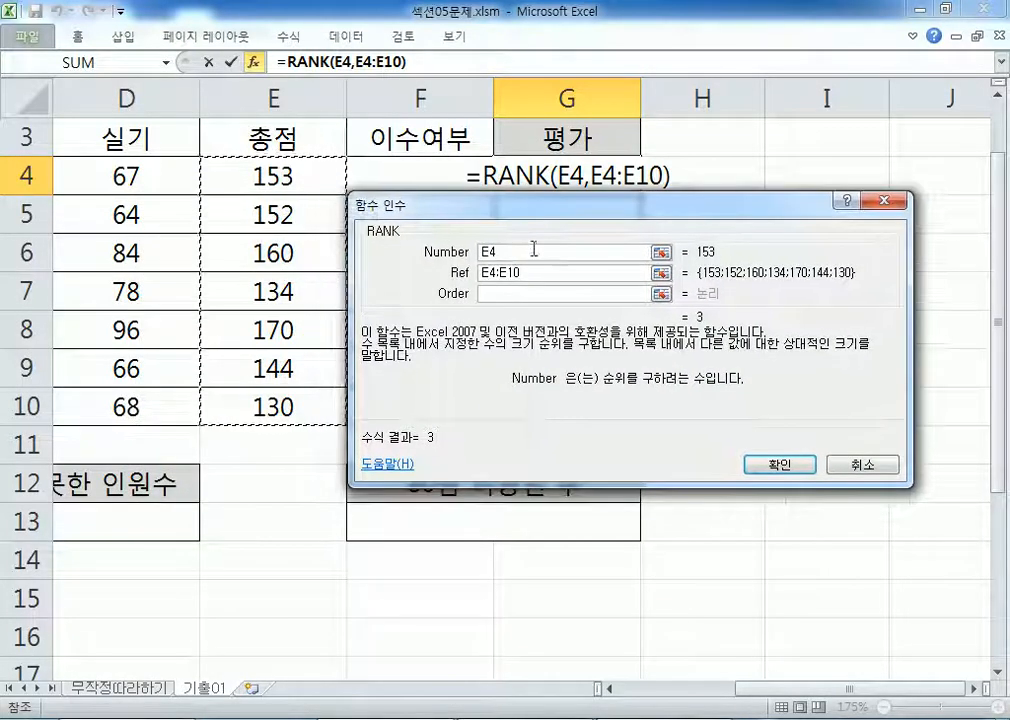
drag(480, 272, 526, 272)
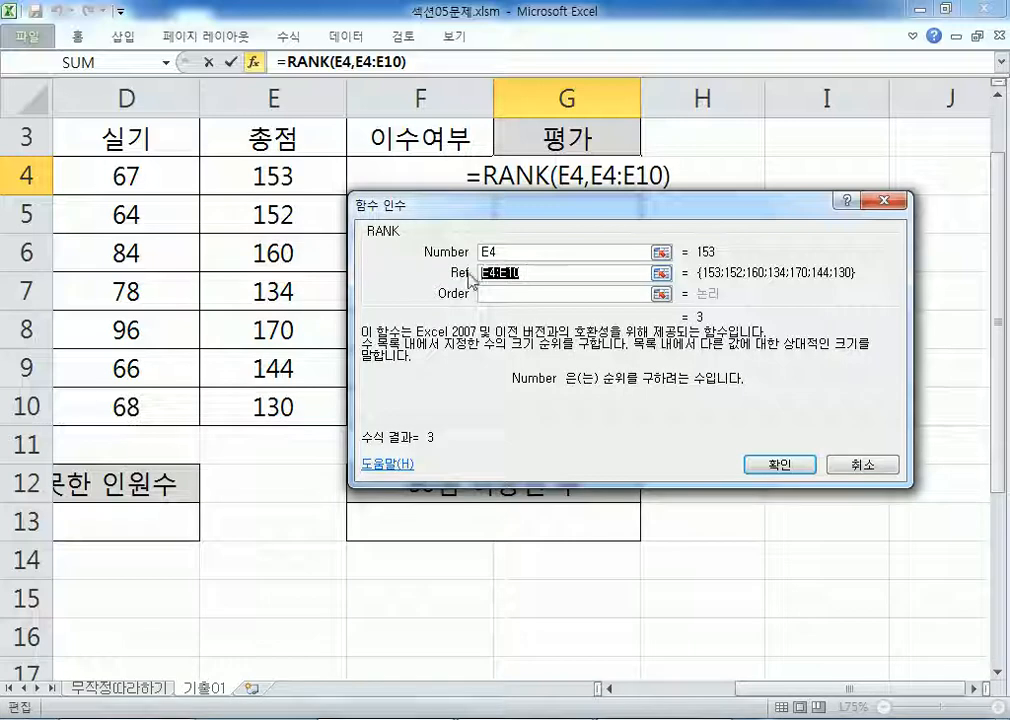
drag(255, 172, 268, 402)
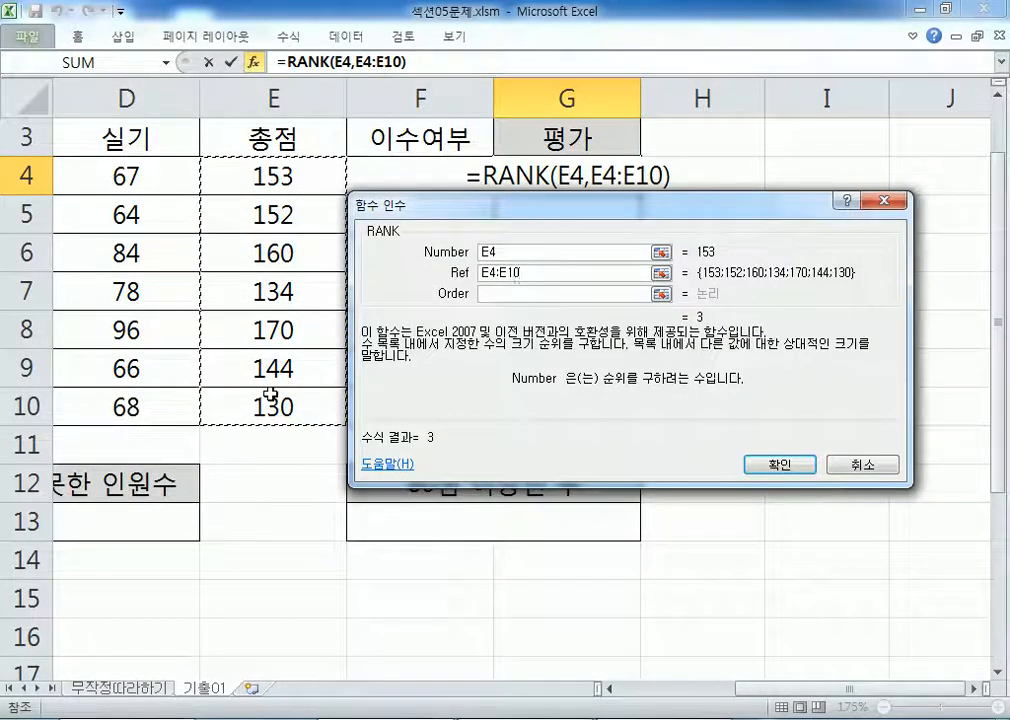
key(F4)
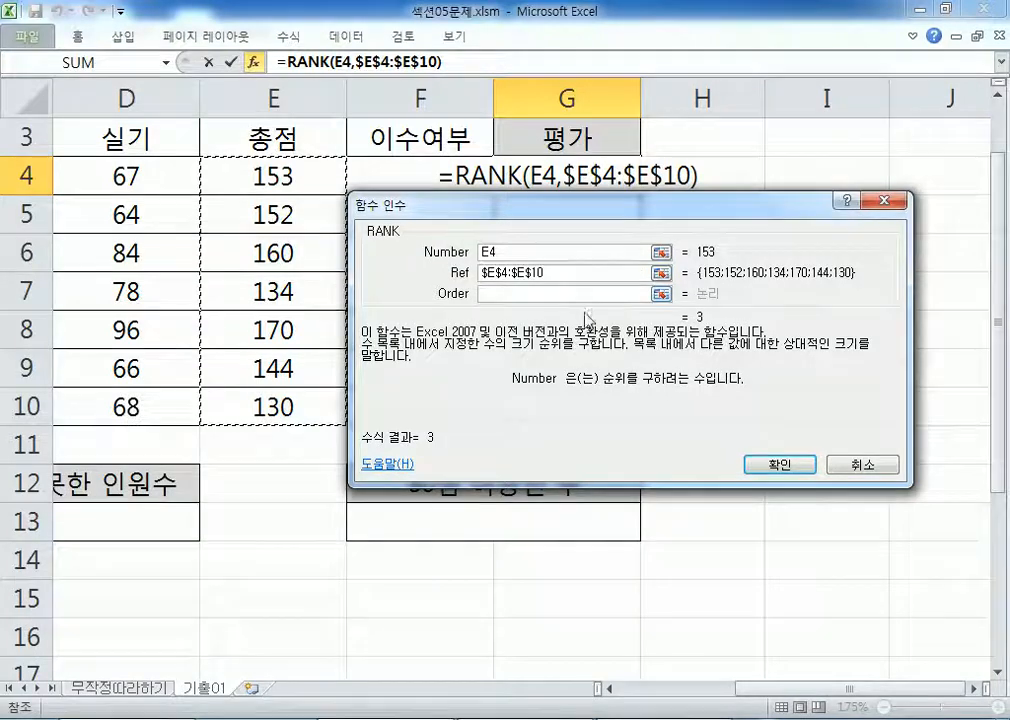
Step: Review the Notepad condition stating which 총점 ranks first, and return to the RANK arguments in Excel
click(502, 295)
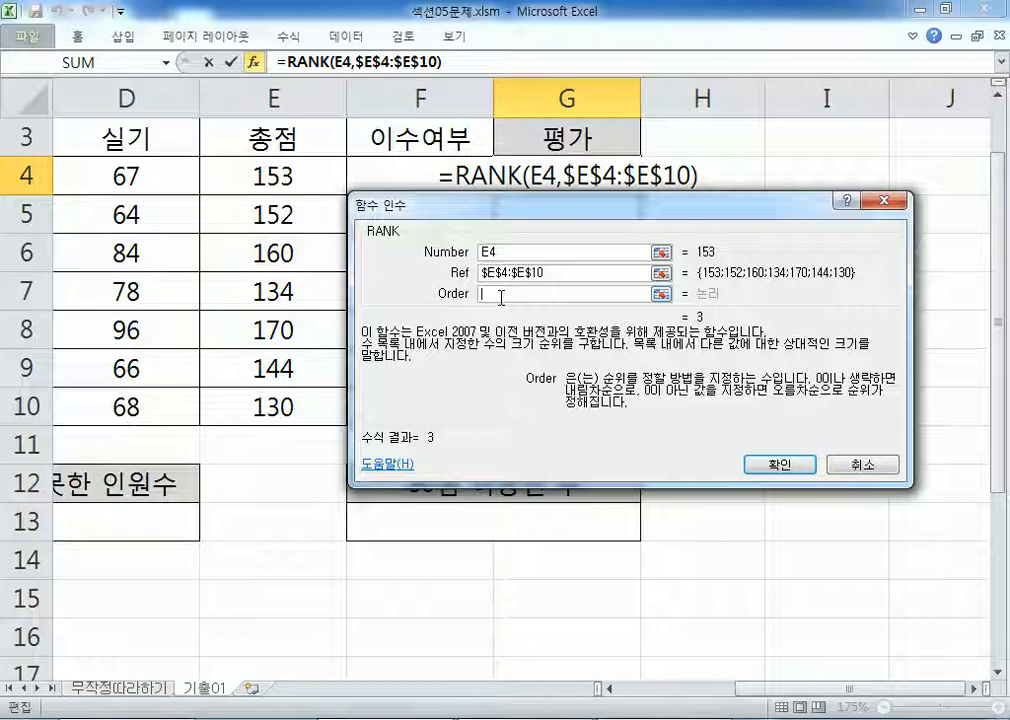
key(alt+Tab)
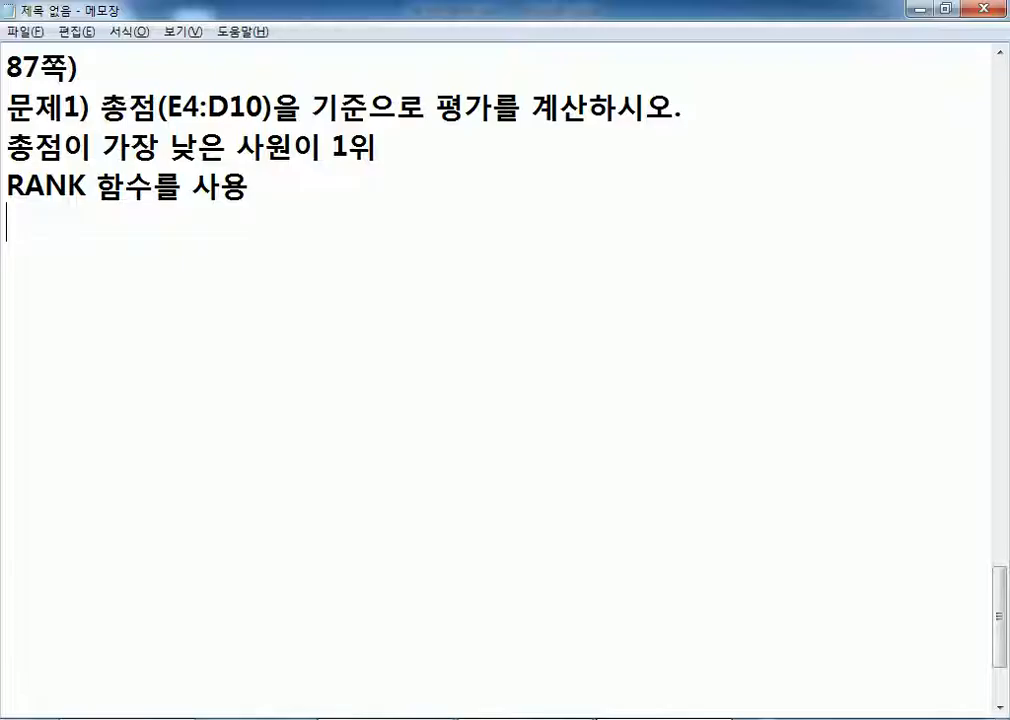
drag(160, 150, 322, 150)
drag(131, 150, 234, 157)
click(276, 216)
key(alt+Tab)
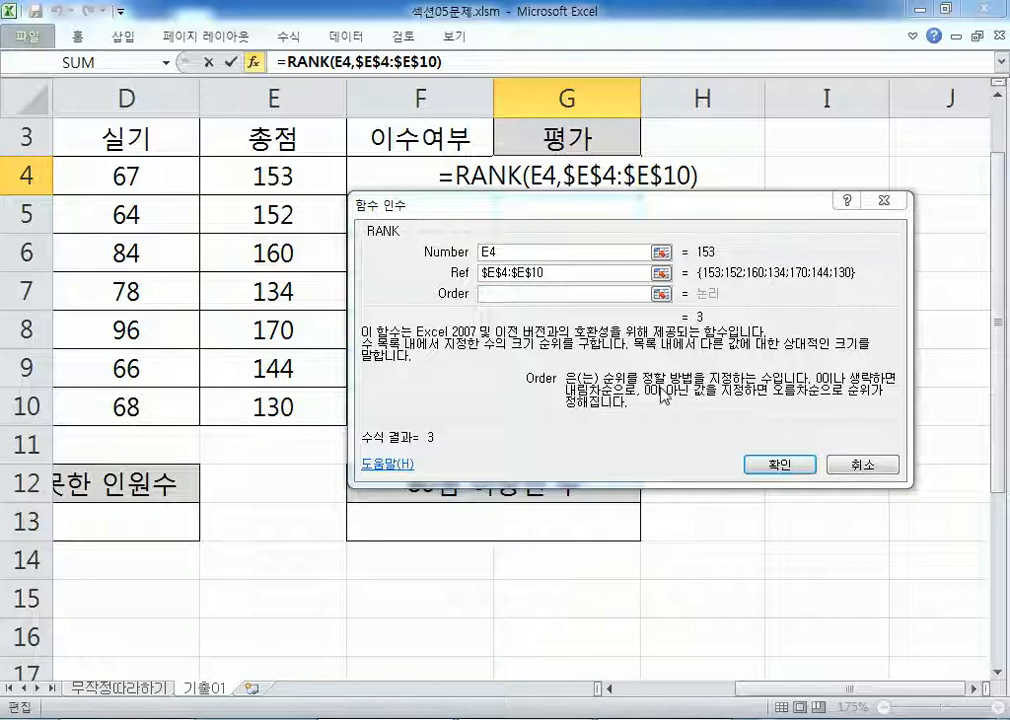
Step: Try 10, -5 and 0.5 as the RANK function's Order argument, and clear the field
click(535, 292)
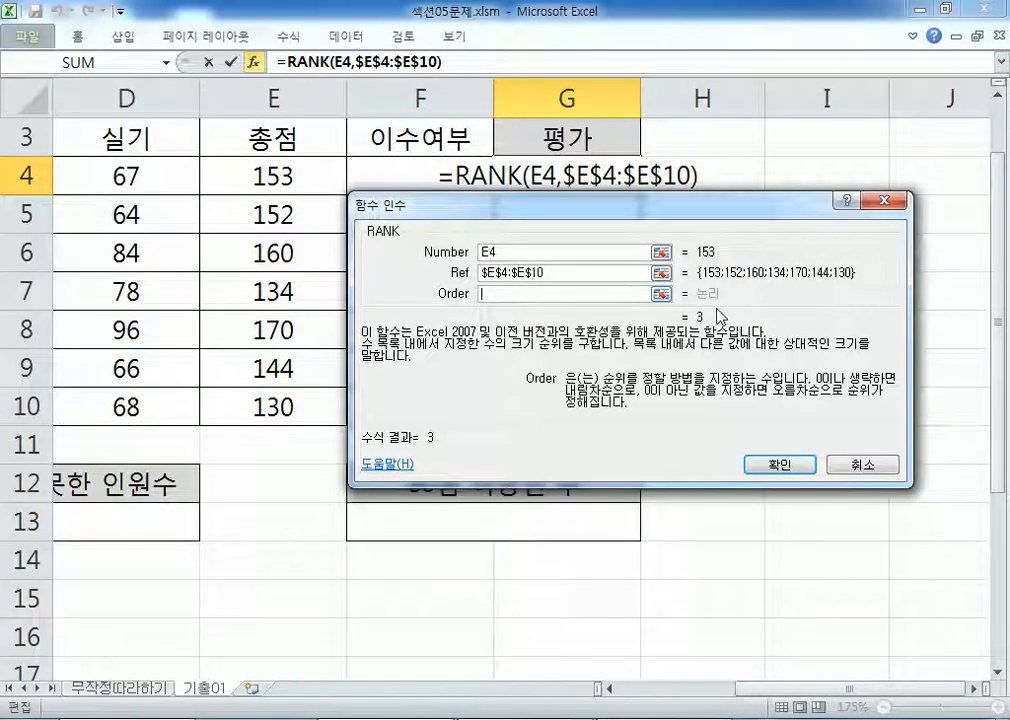
text(10)
key(BackSpace)
key(BackSpace)
text(-5)
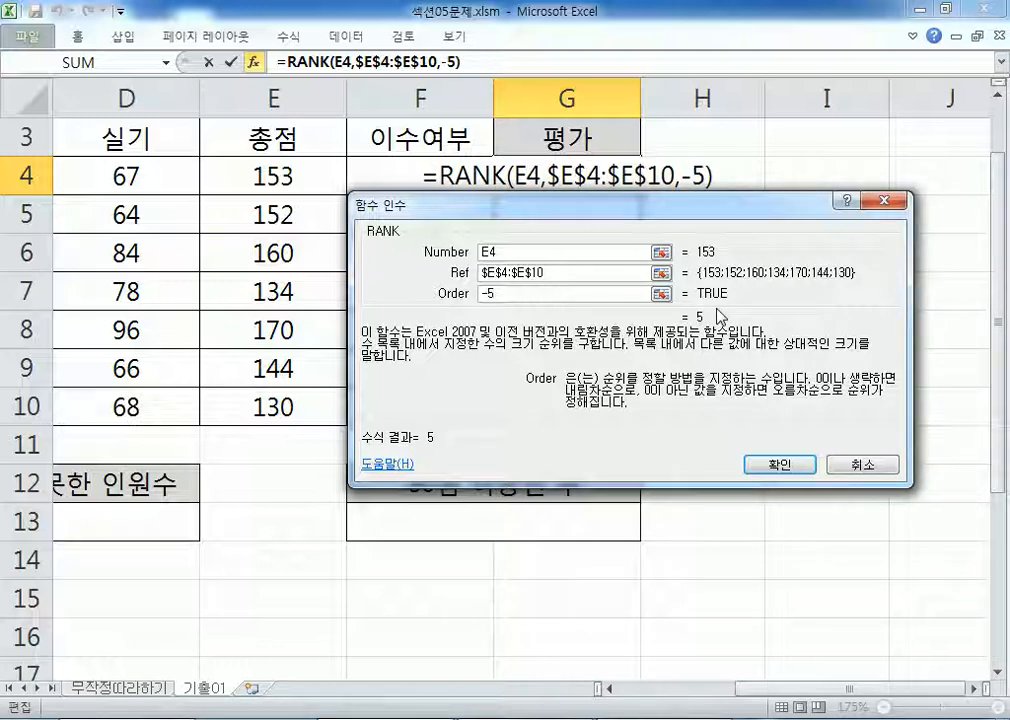
key(BackSpace)
key(BackSpace)
text(0.5)
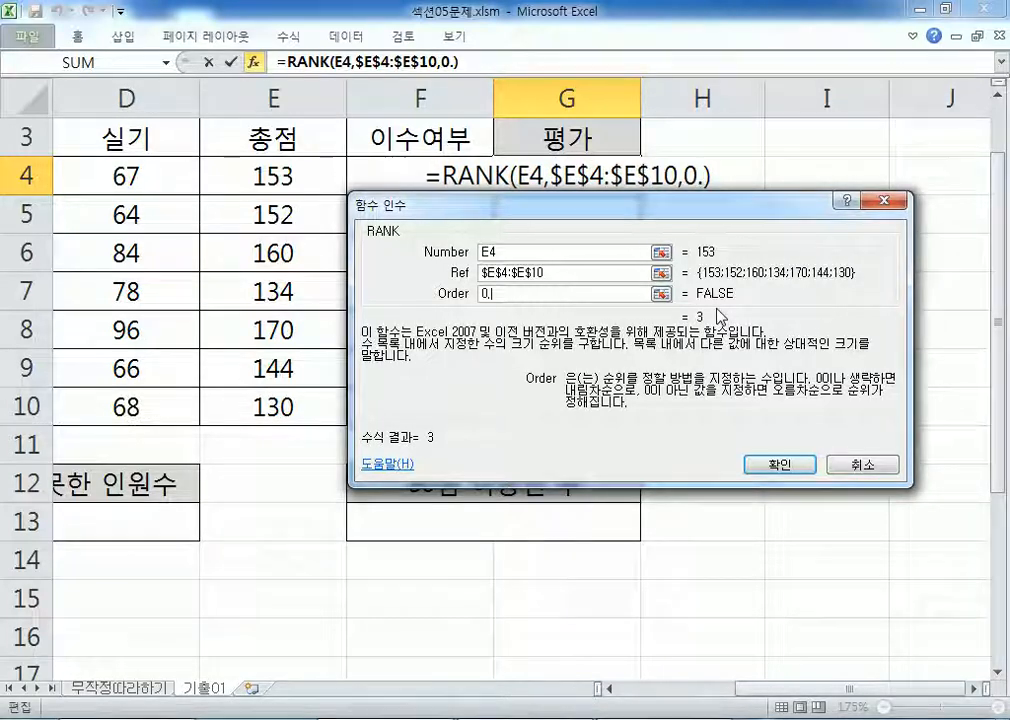
key(BackSpace)
key(BackSpace)
key(BackSpace)
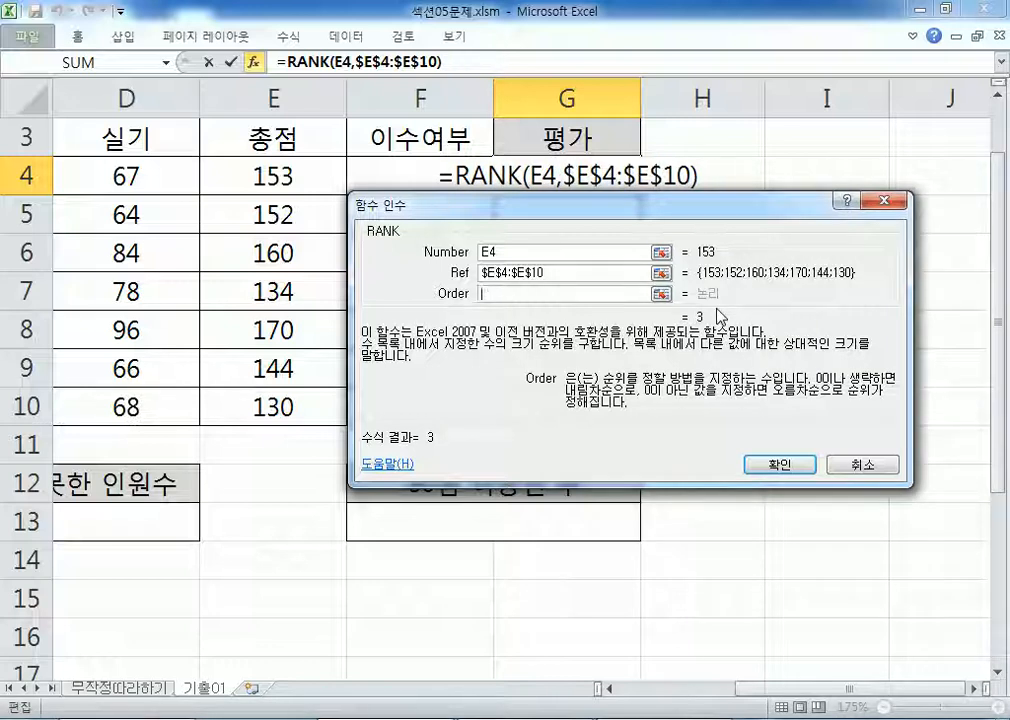
Step: Set the Order argument to 1, accept the RANK formula in G4, and inspect its references in the cell
text(1)
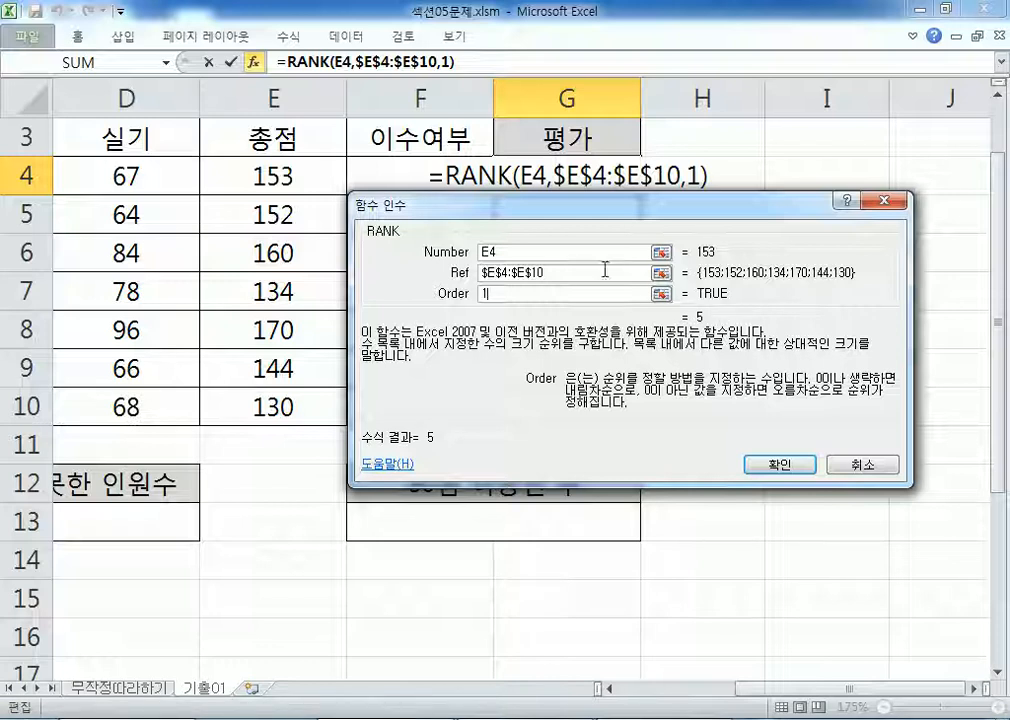
click(762, 466)
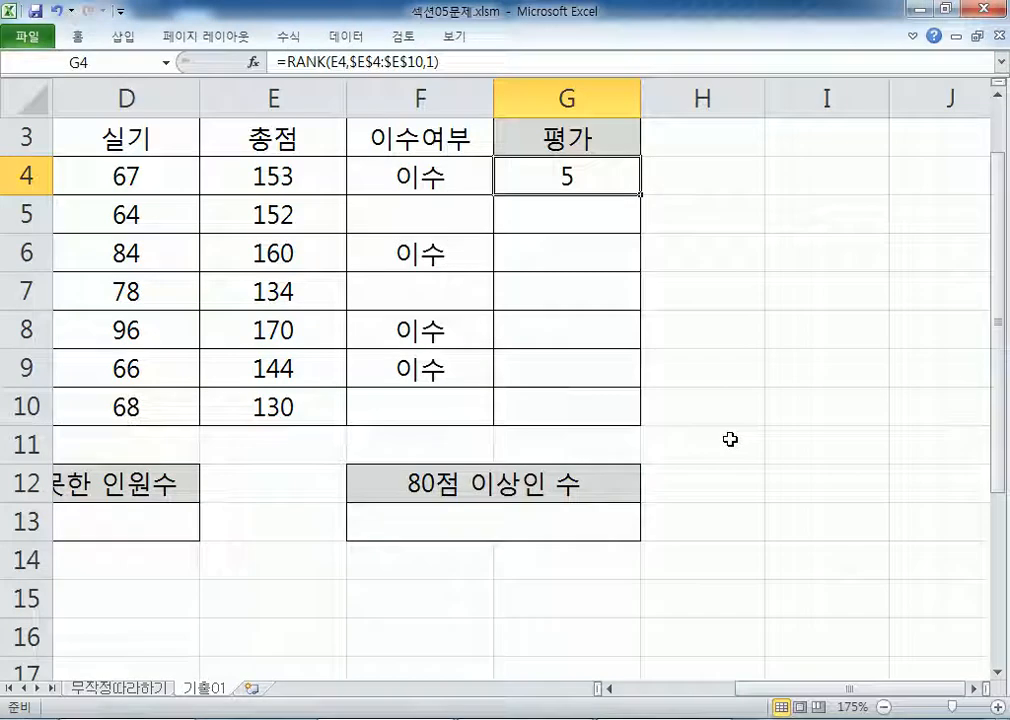
key(F2)
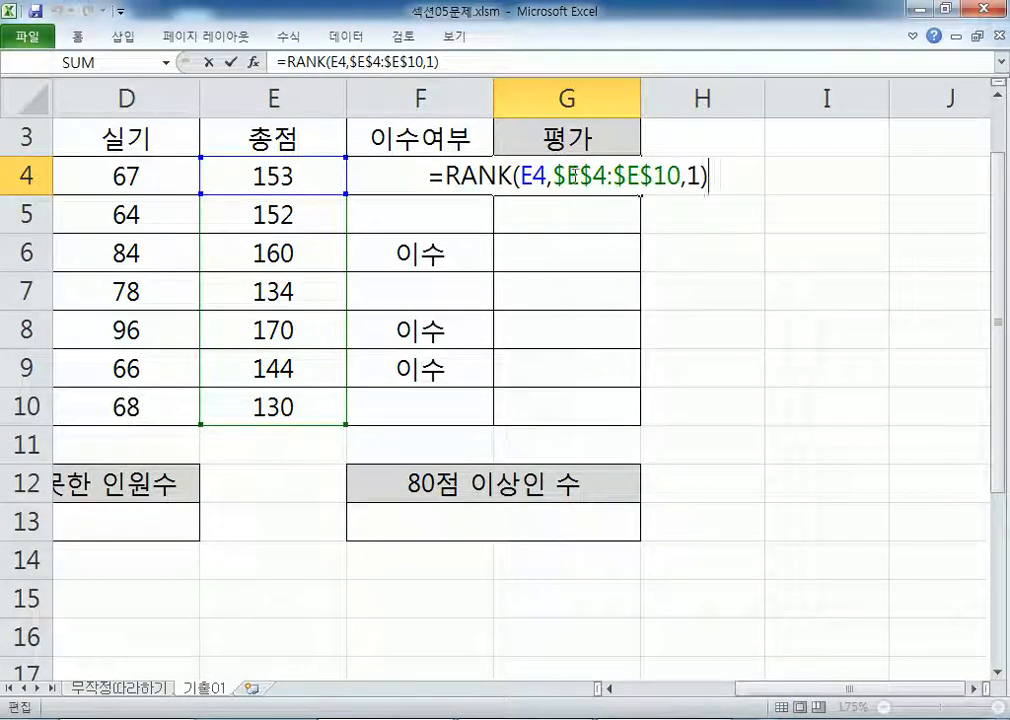
key(ctrl+Return)
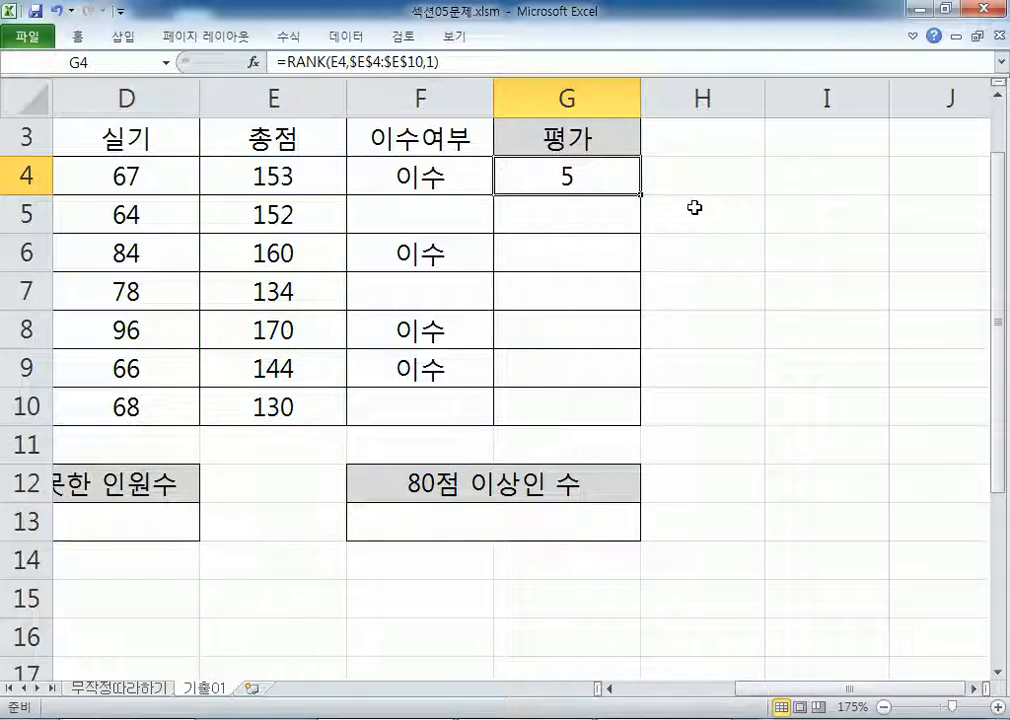
Step: Clear G4 and start a RANK formula there with E4 as the number and $E$4:$E$10 as the absolute reference range
key(Delete)
text(=RANK)
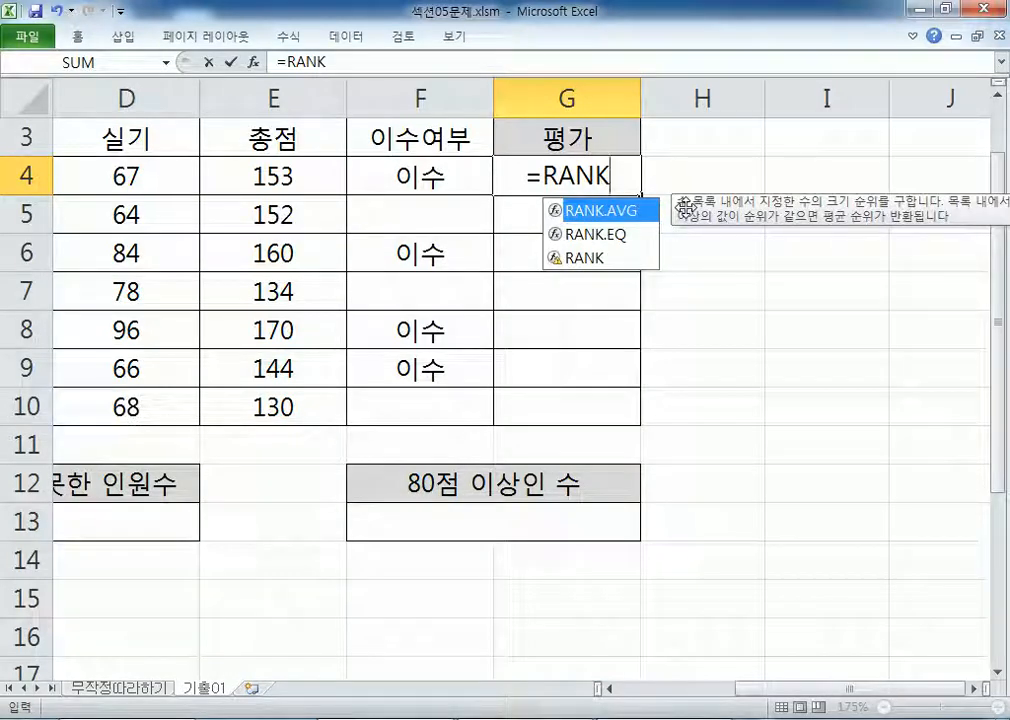
text(()
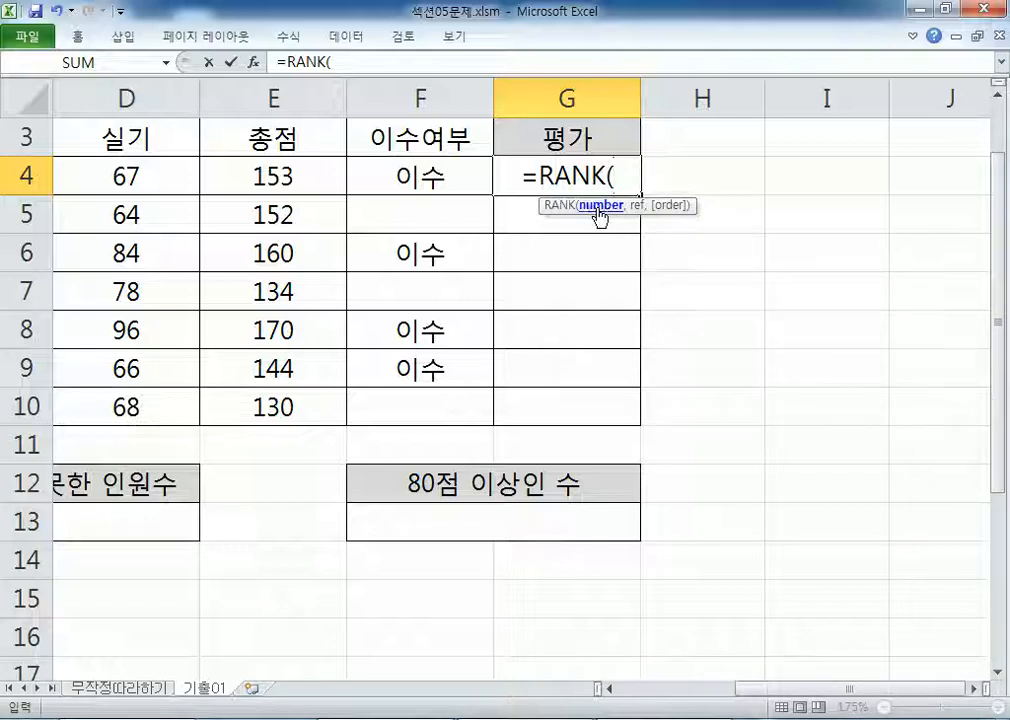
click(281, 175)
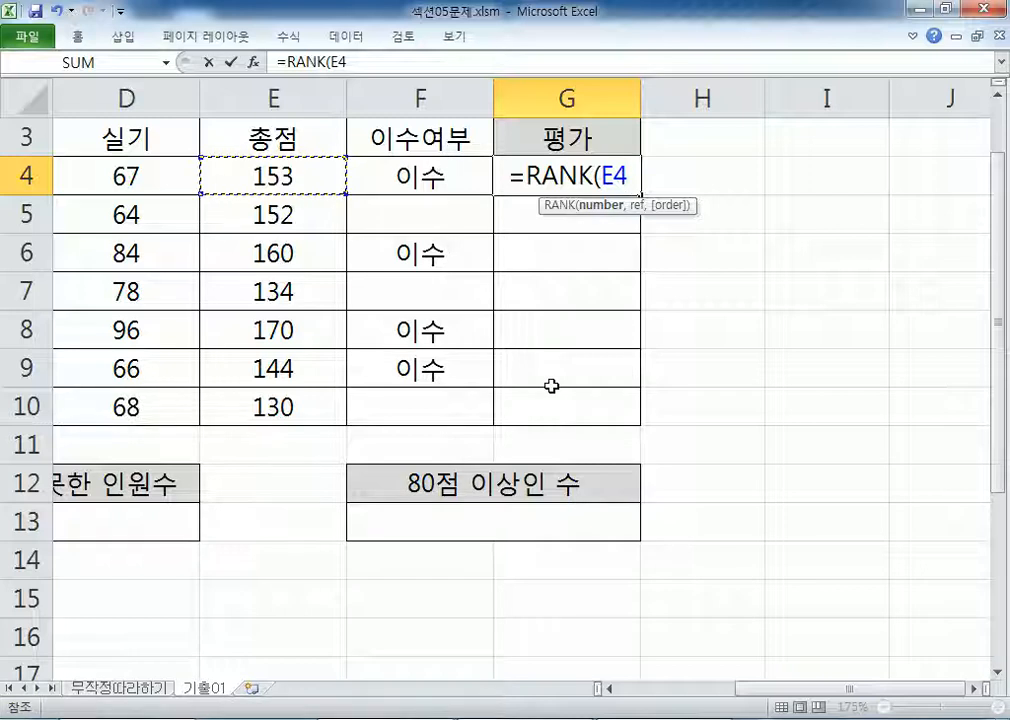
text(,)
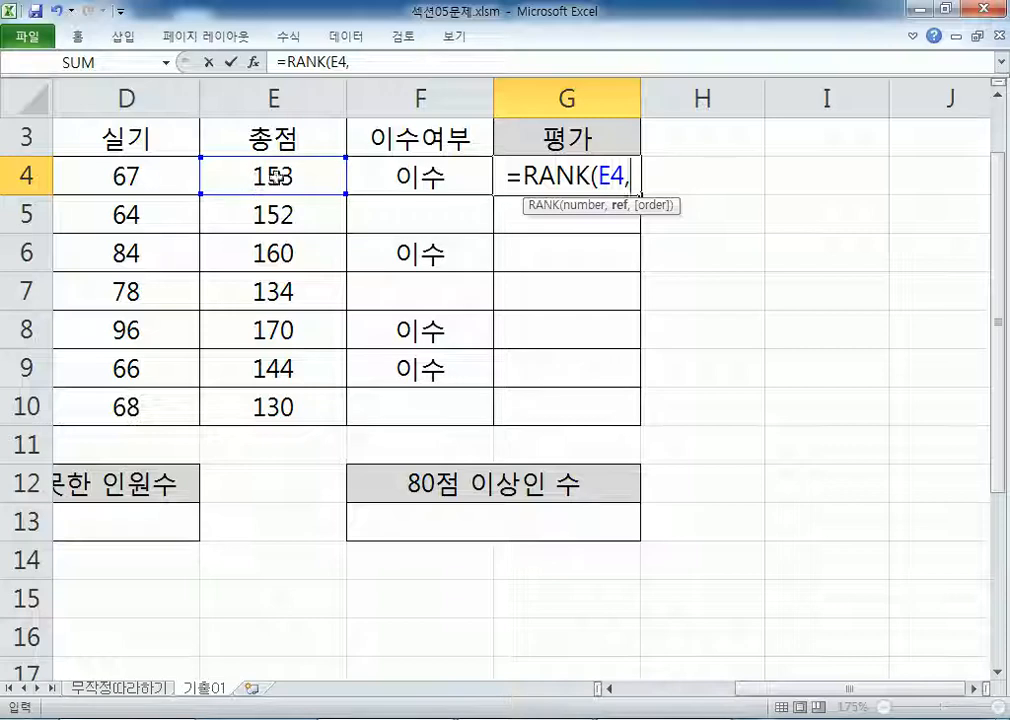
drag(270, 400, 281, 177)
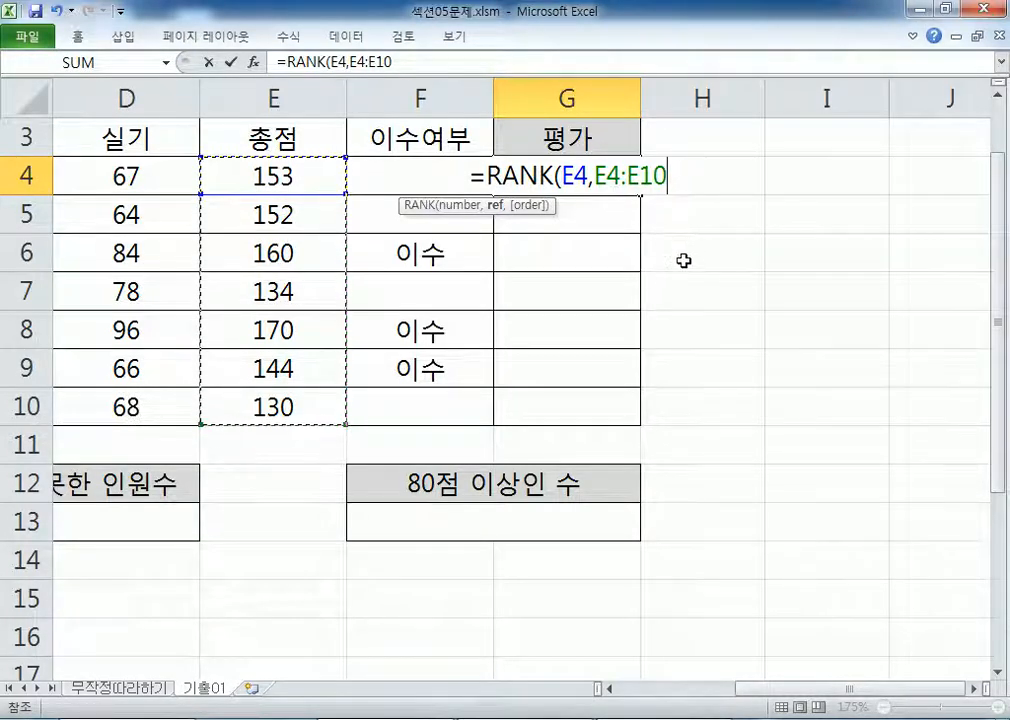
key(F4)
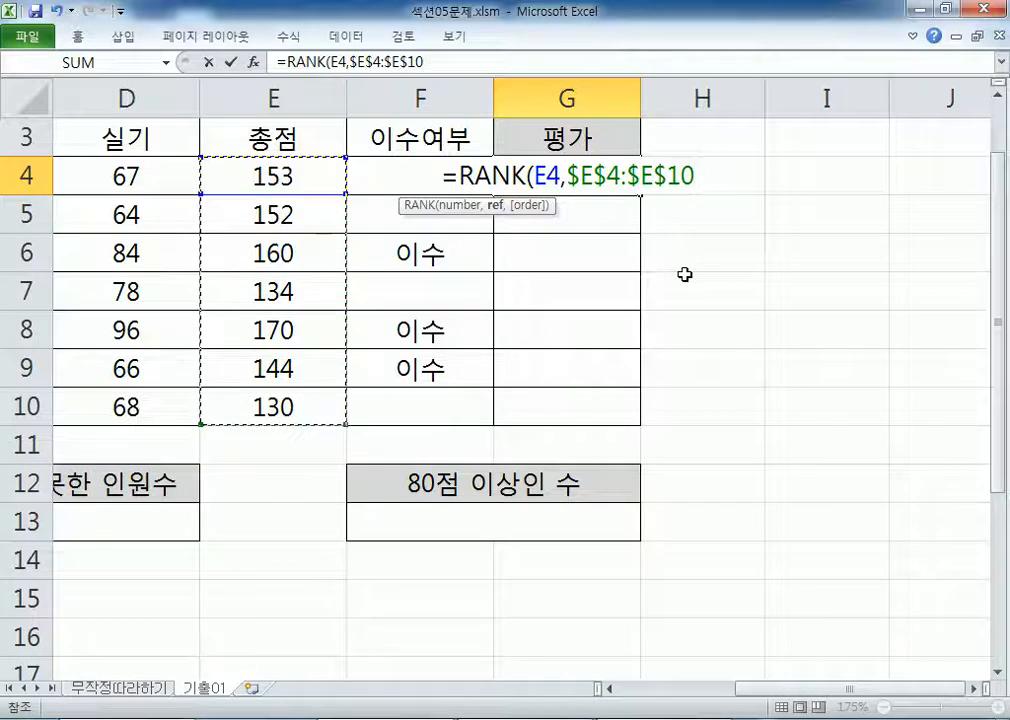
Step: Compare the descending and ascending order options, choose 1 - 오름차순, and complete the RANK formula in G4
text(,)
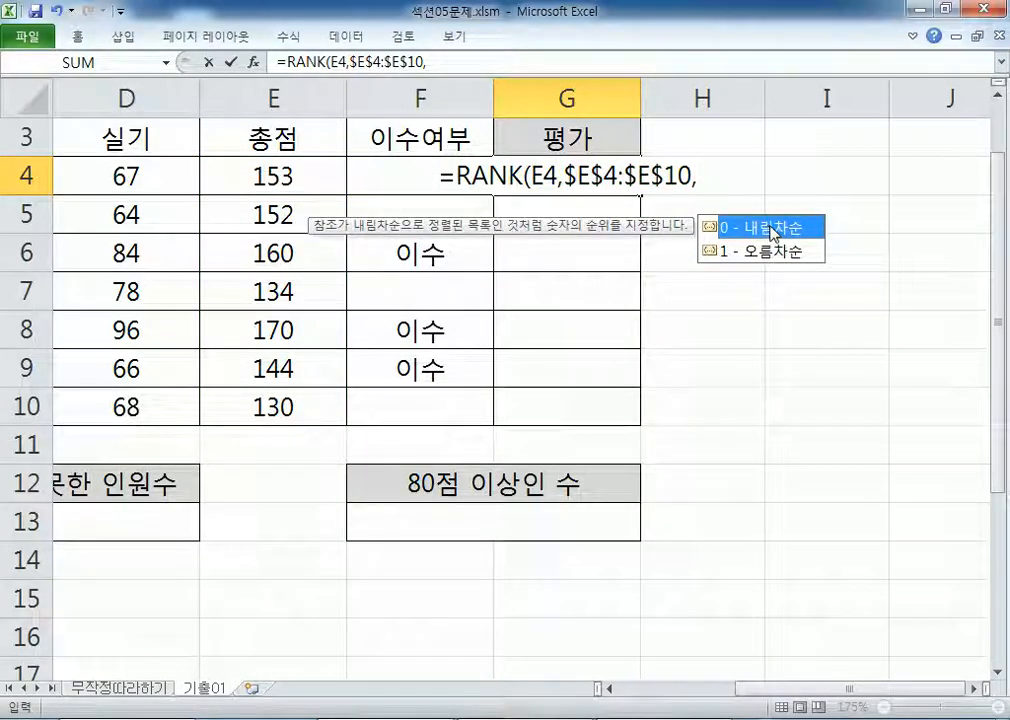
click(767, 254)
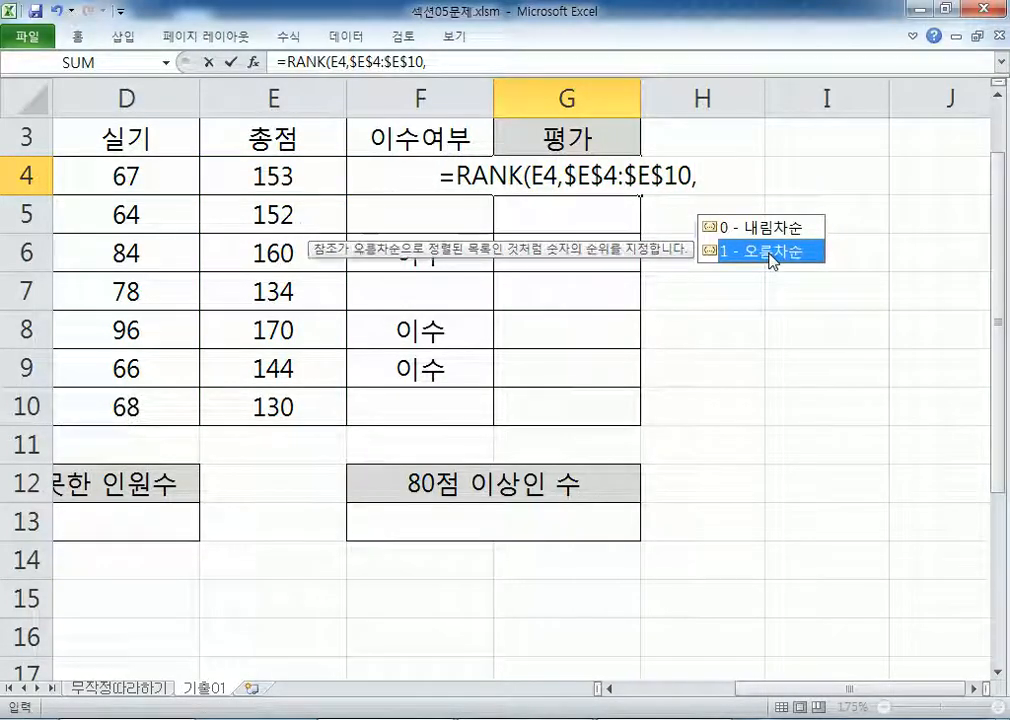
click(765, 238)
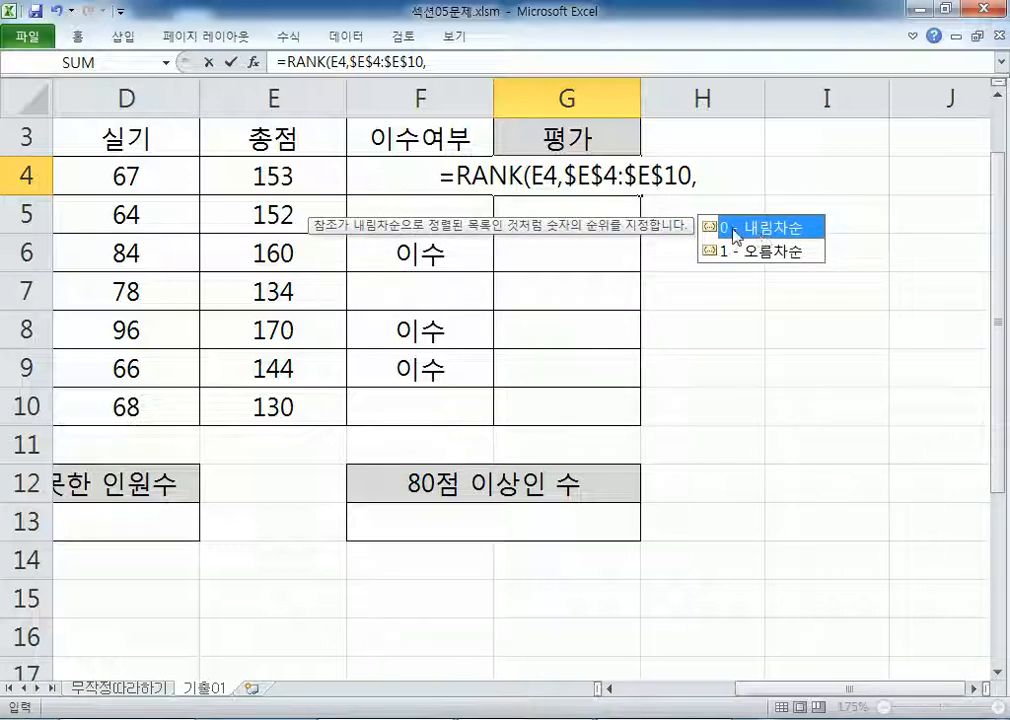
click(785, 254)
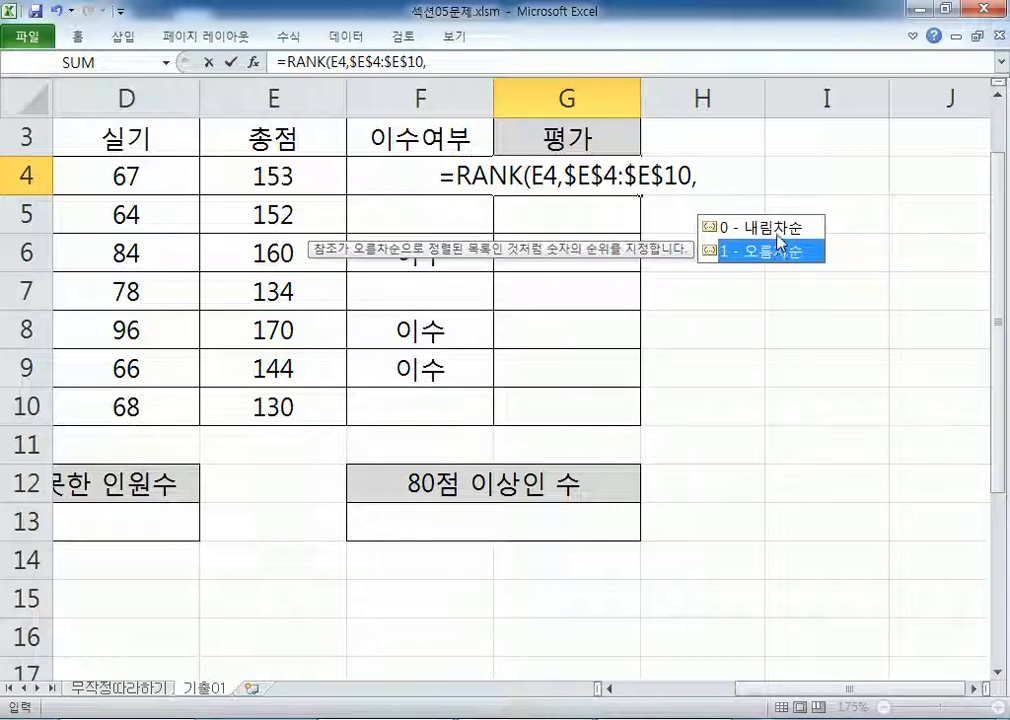
click(778, 232)
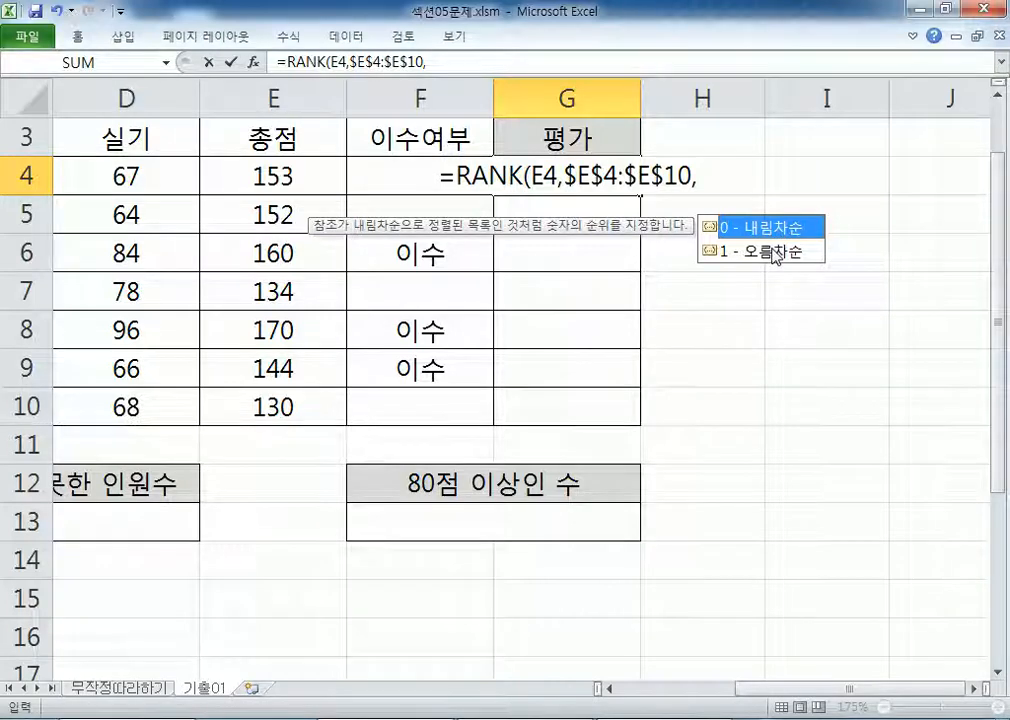
click(774, 252)
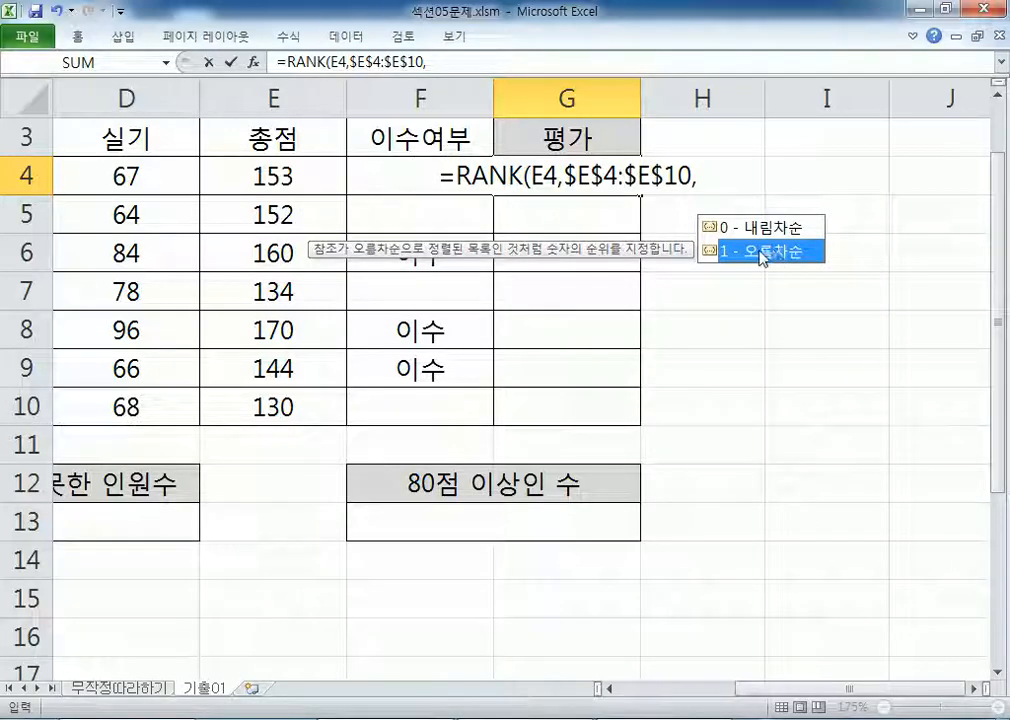
double_click(775, 252)
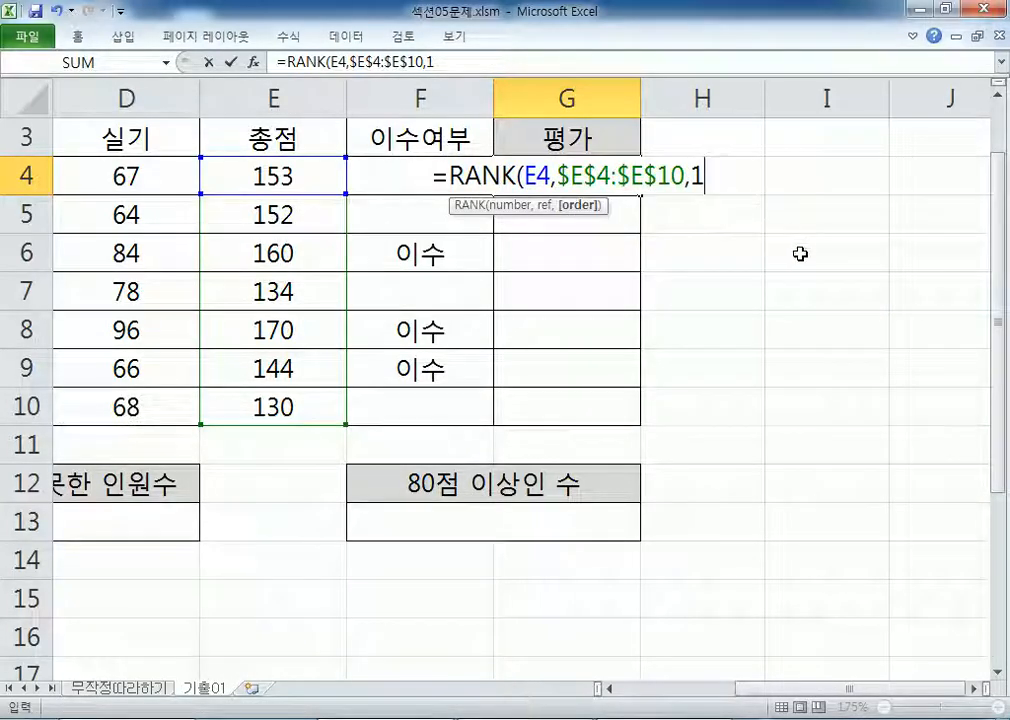
text())
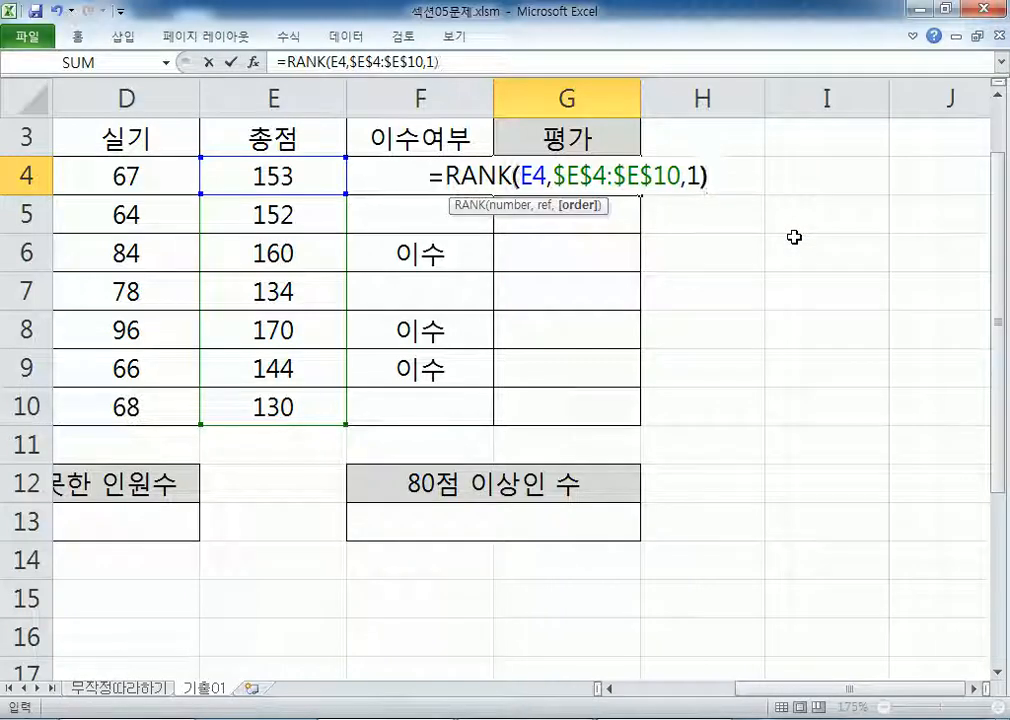
key(Return)
Step: Copy the RANK formula text from G4 and paste it below the RANK 함수를 사용 line in Notepad
key(Up)
key(F2)
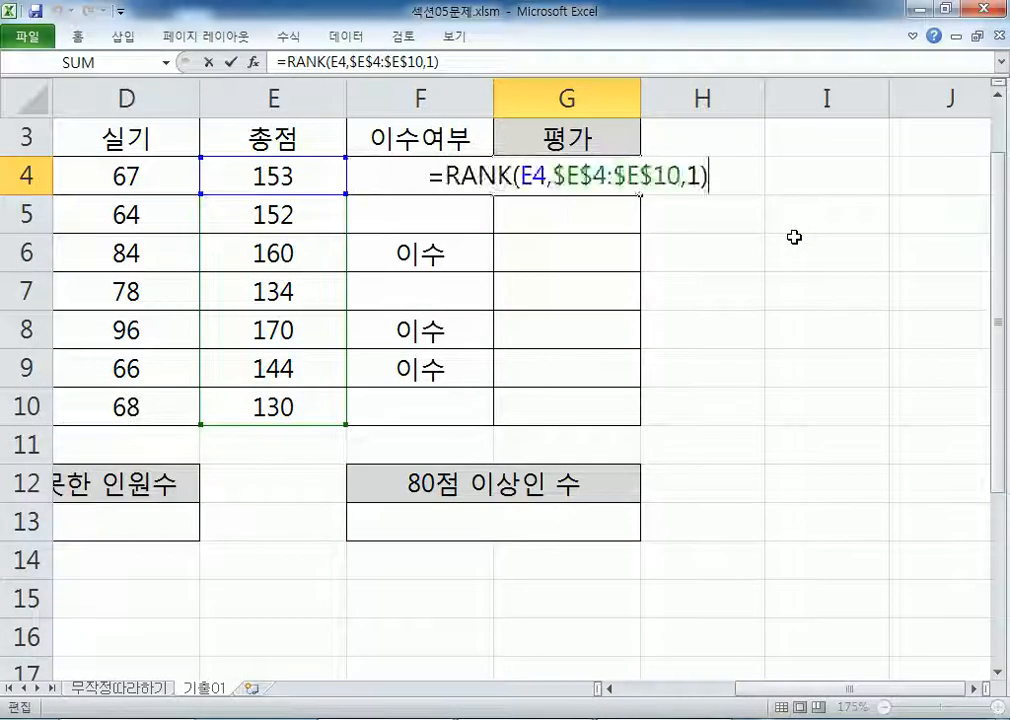
key(shift+Home)
key(Escape)
key(alt+Tab)
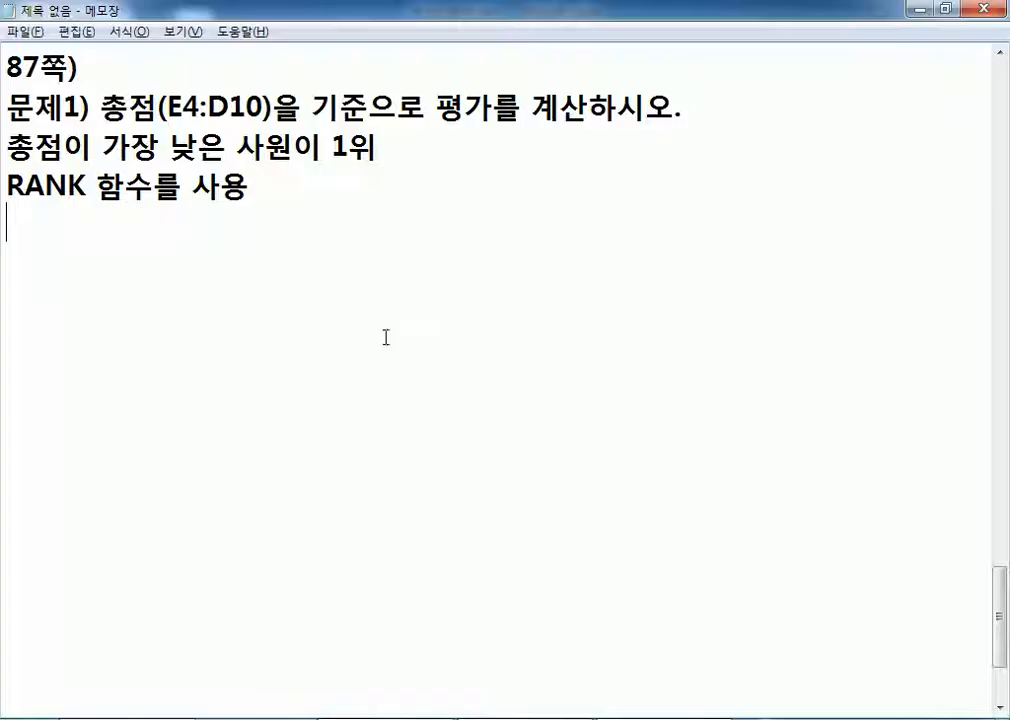
key(ctrl+v)
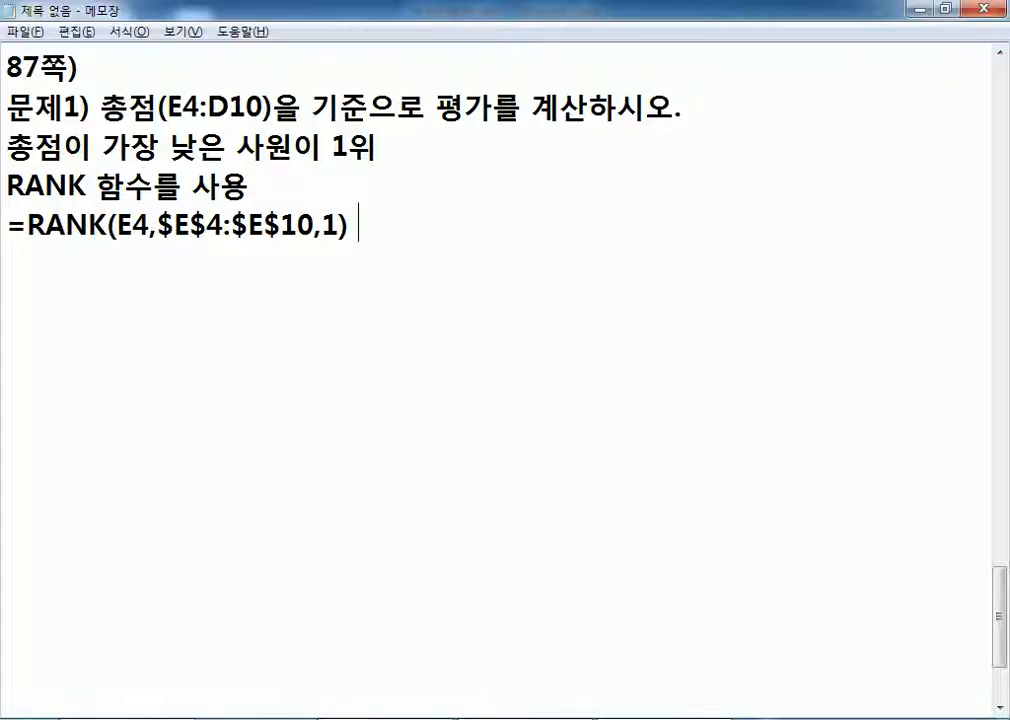
Step: Add the note "ORDER 1의 의미 : 작은 값이 1등" after the pasted RANK formula and start a new line
text(ORDER 1의 의)
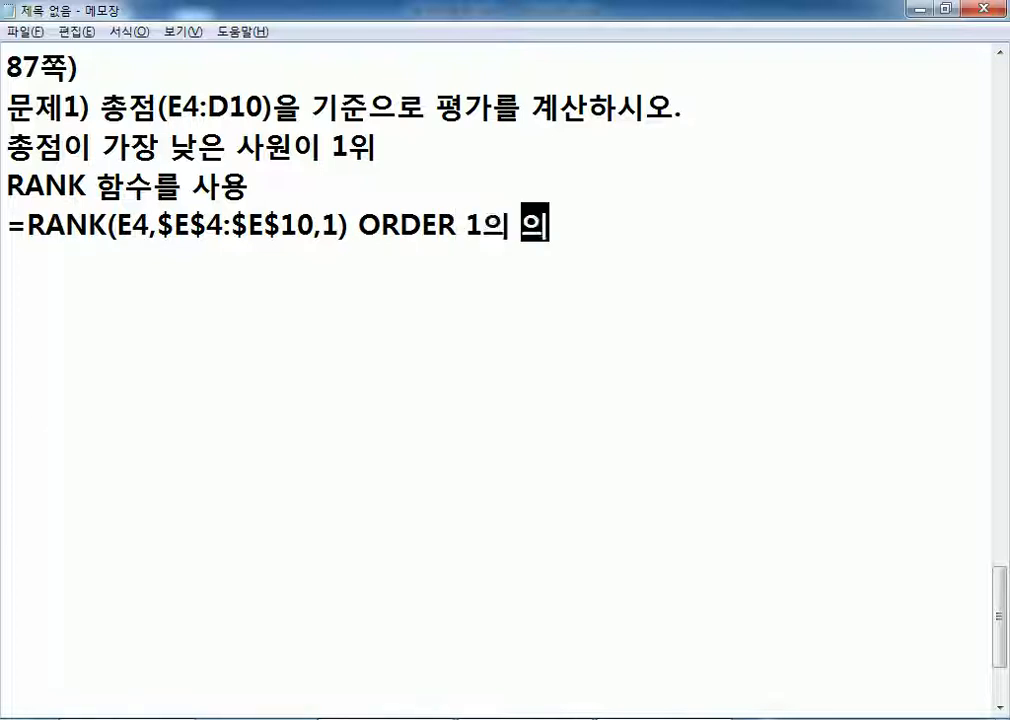
text(미 : 작은 값)
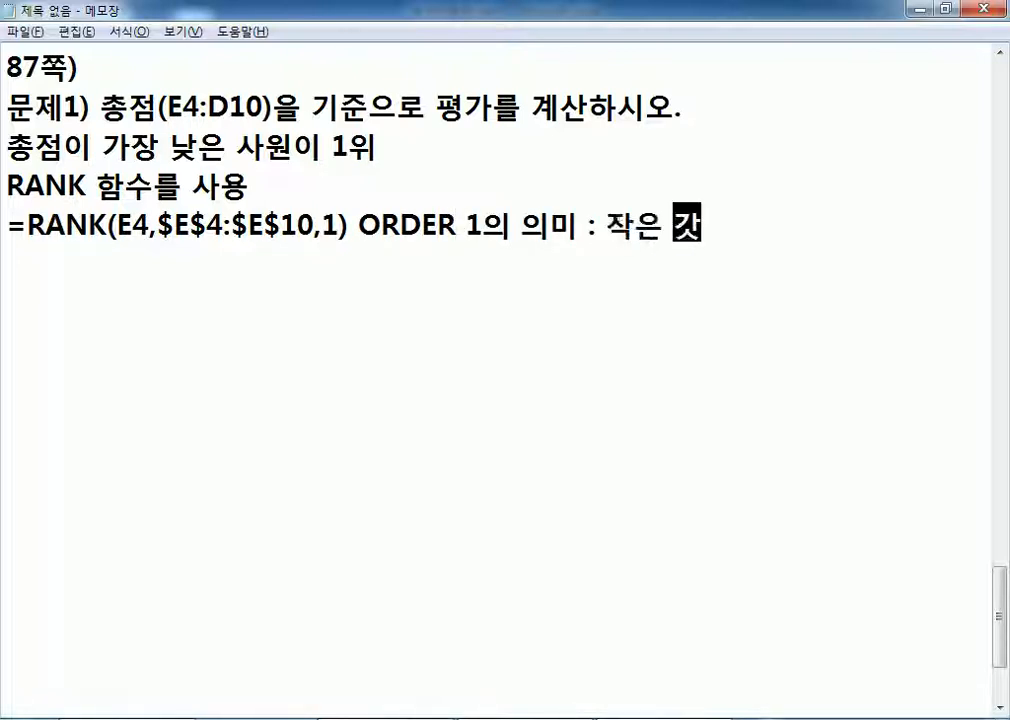
text(이 1등)
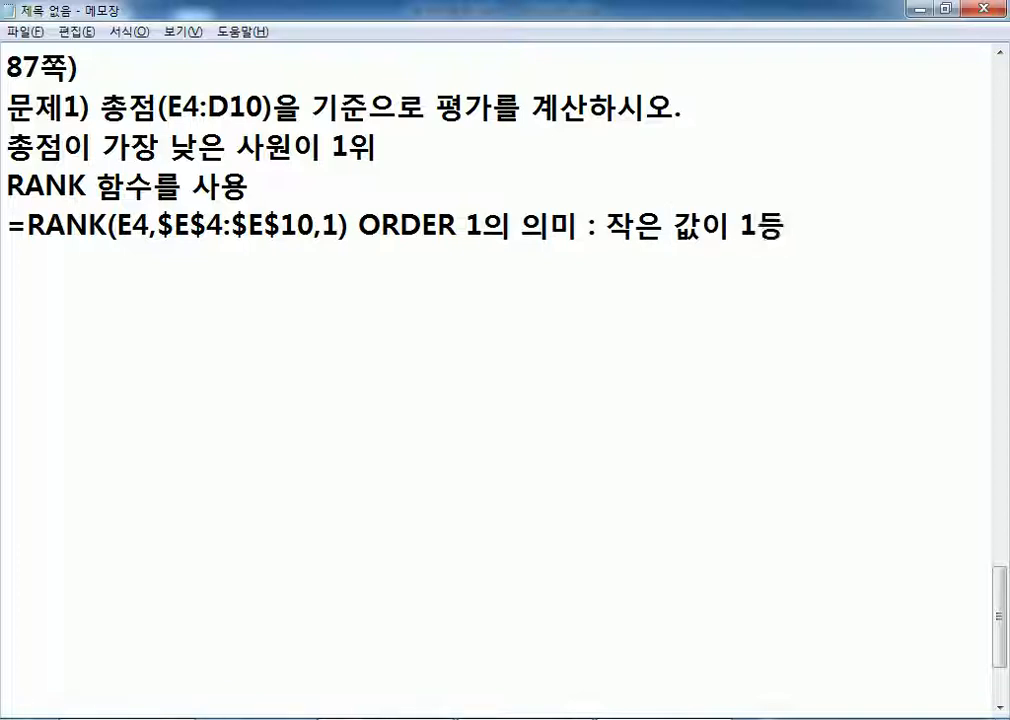
key(Return)
Step: Return to Excel, remove the Order argument from G4's RANK formula, and choose 1 - 오름차순 for it again
key(alt+Tab)
key(F2)
key(Left)
key(Left)
key(Left)
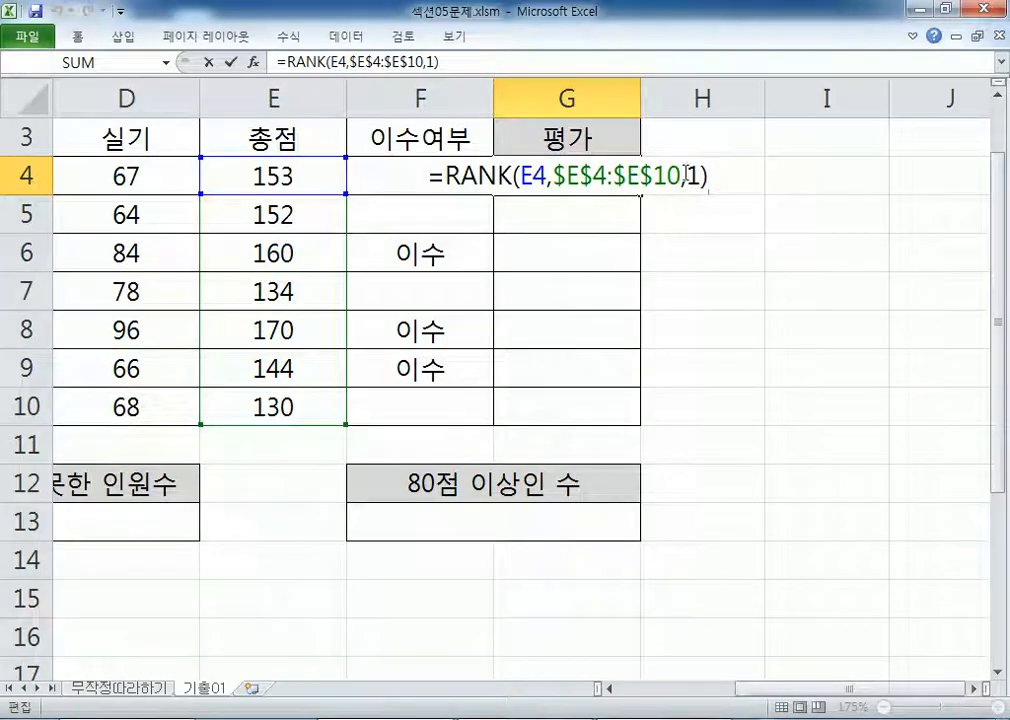
key(Delete)
key(Delete)
text(,)
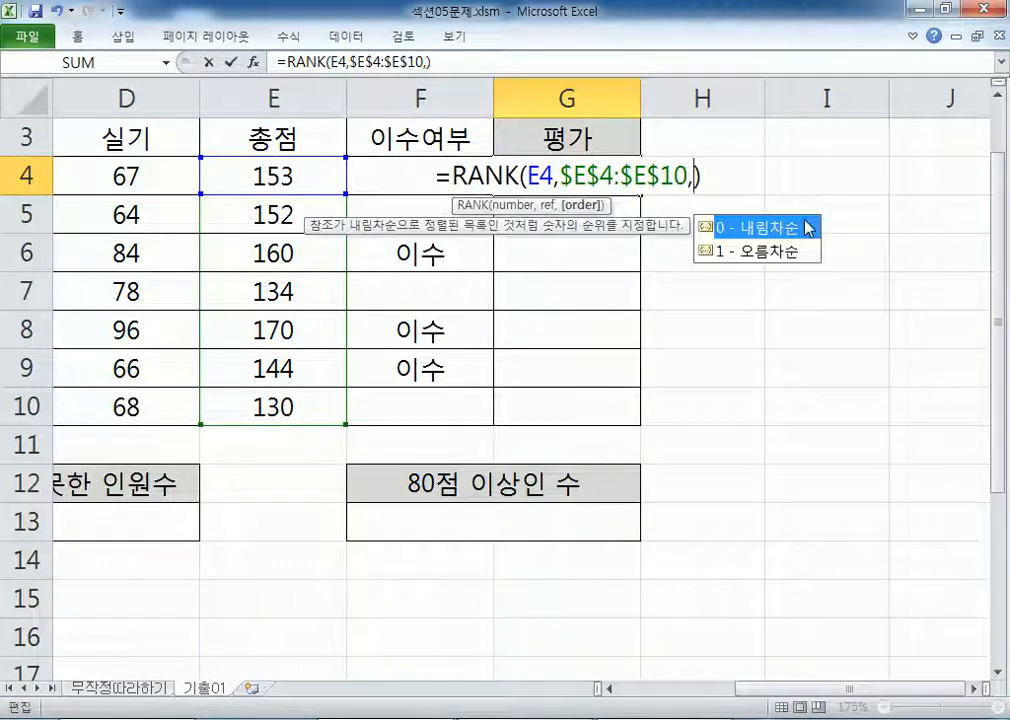
double_click(730, 250)
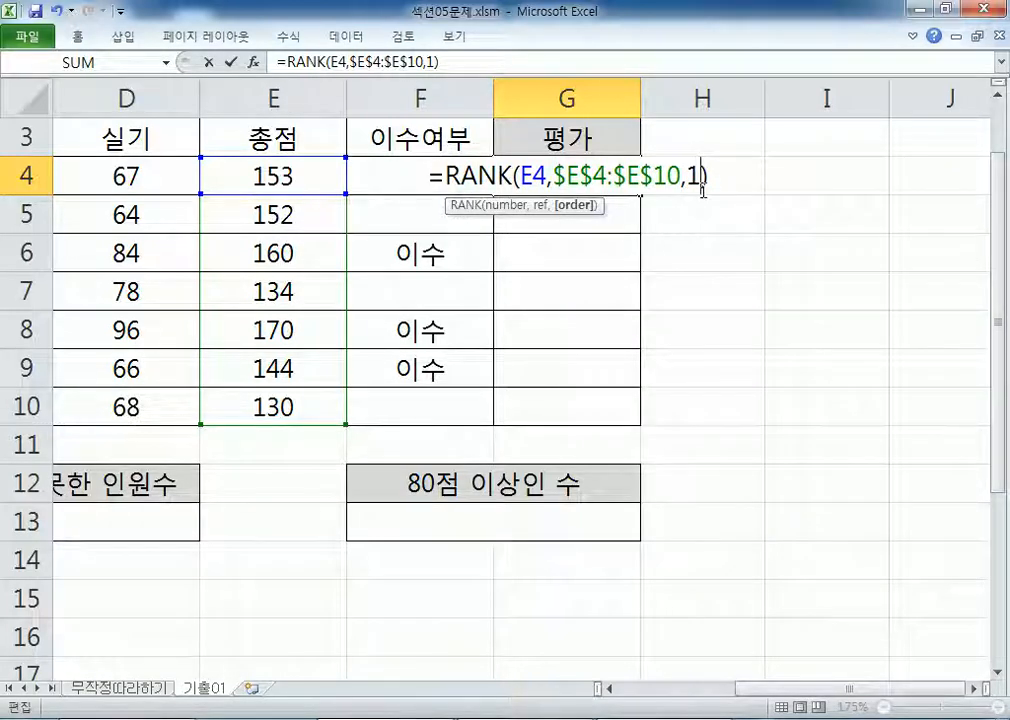
key(Return)
Step: Switch to Notepad, try 2 as the Order value in the noted RANK formula, and restore it to 1
key(alt+Tab)
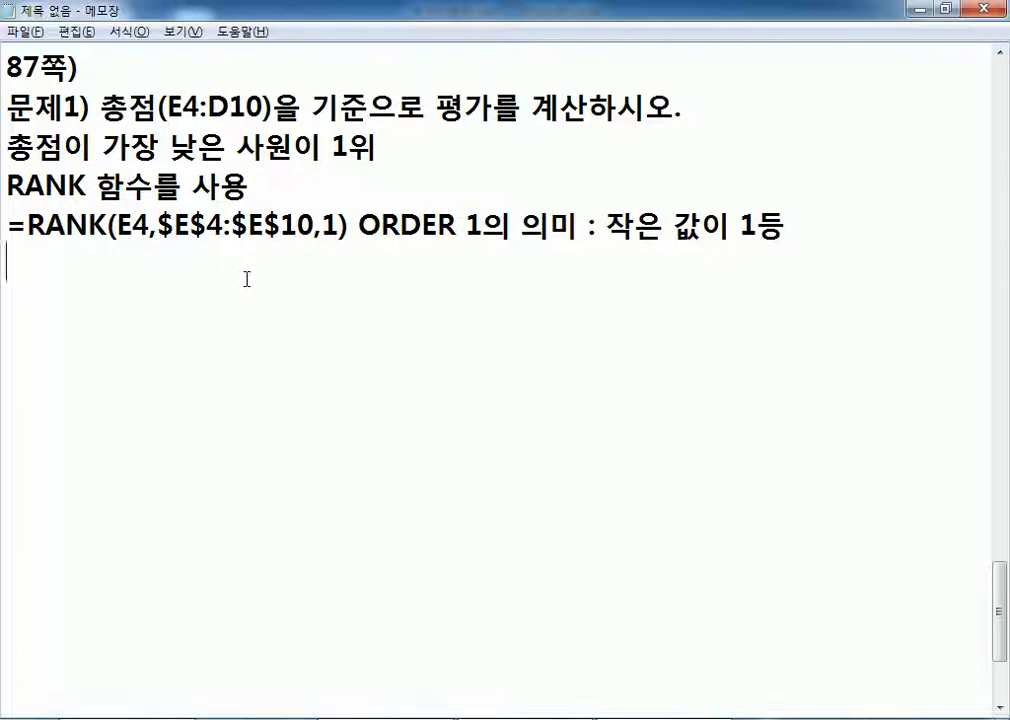
double_click(330, 225)
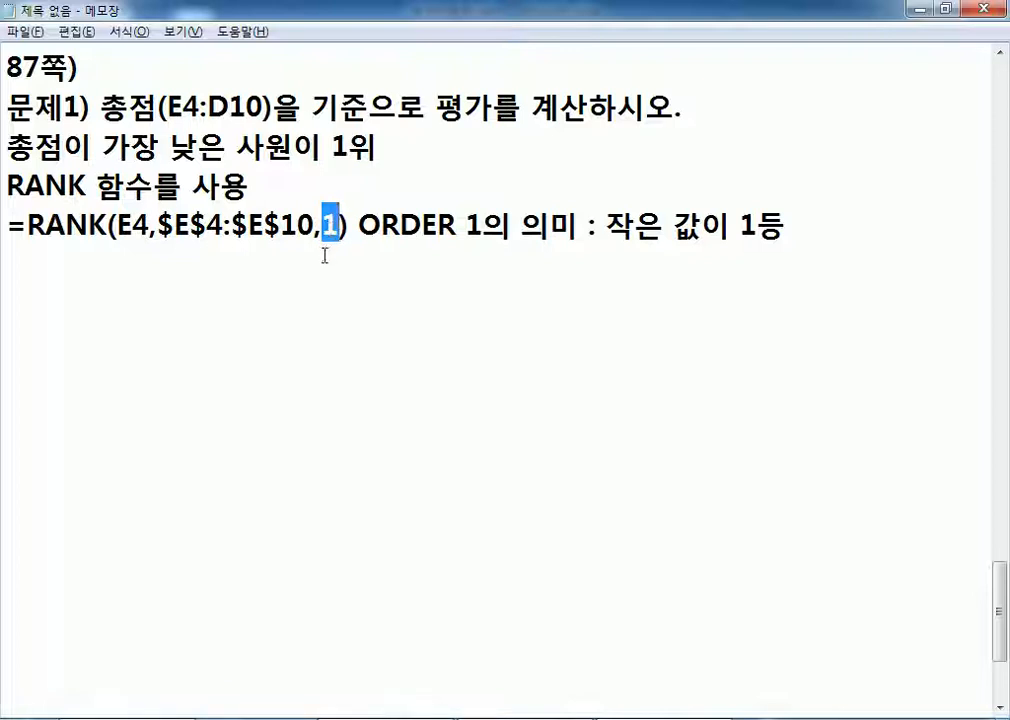
text(2)
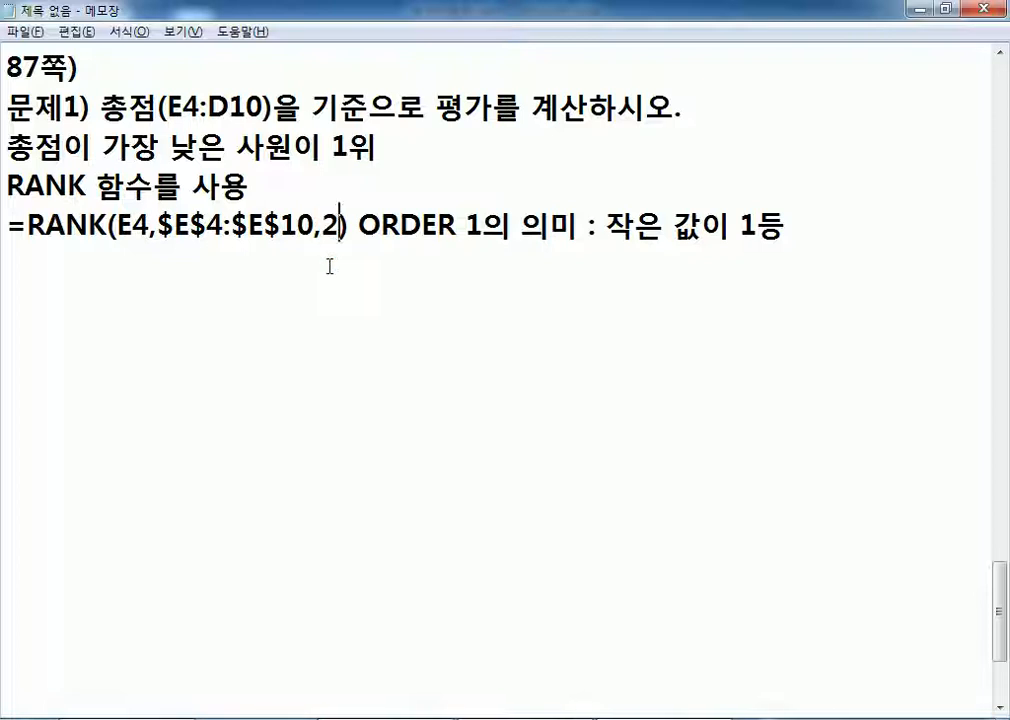
key(BackSpace)
text(1)
Step: Insert a space after each comma in the noted RANK formula
key(Left)
click(160, 226)
click(329, 266)
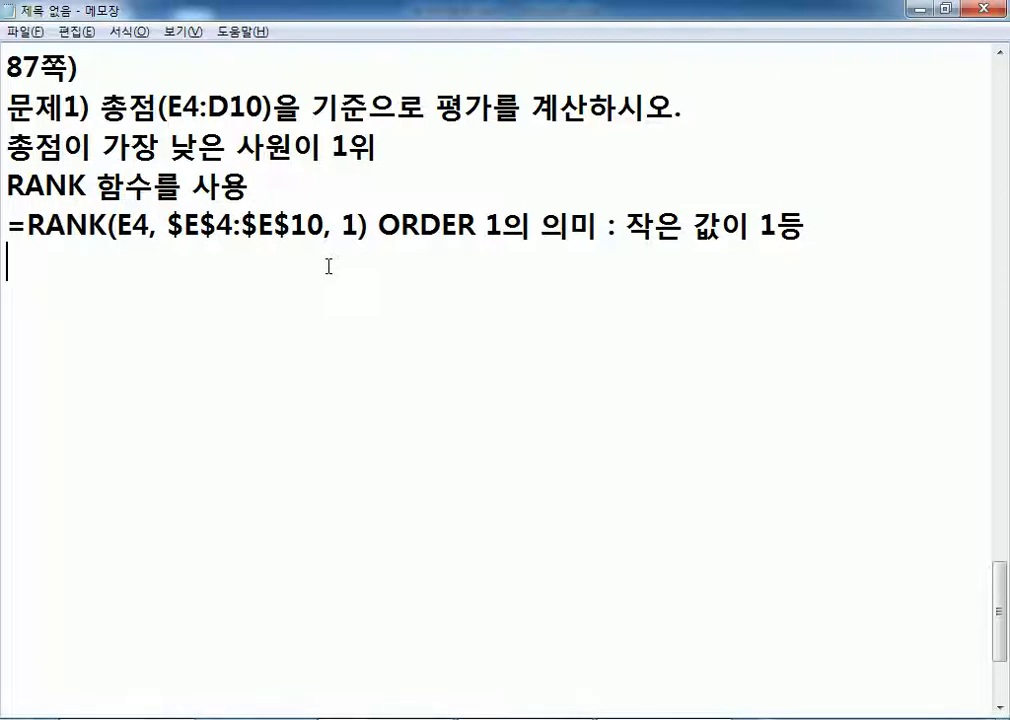
Step: Add the line "VLOOKUP / HLOOKUP" below the RANK note, leaving one blank line between them
key(Return)
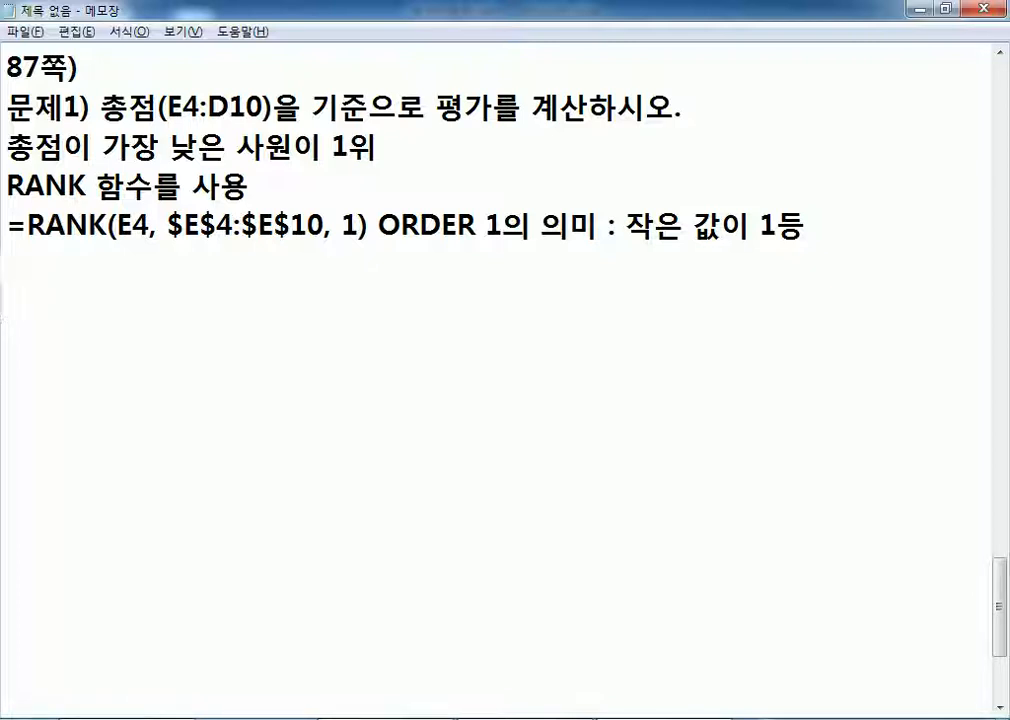
text(ㅍ)
key(BackSpace)
text(VLOOKU)
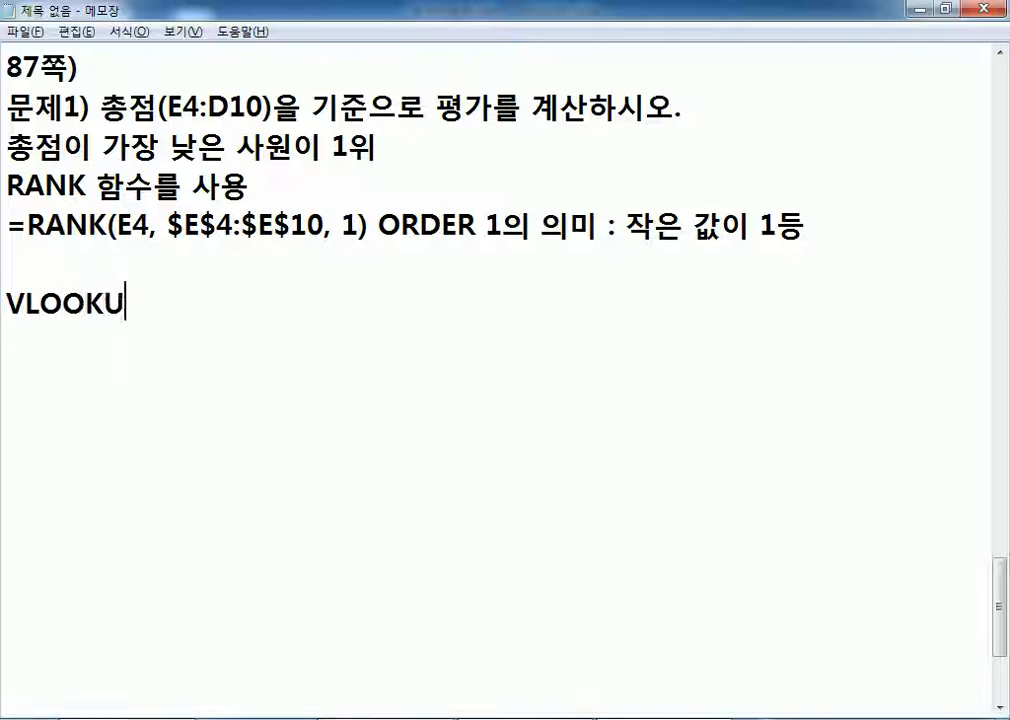
text(P / HL)
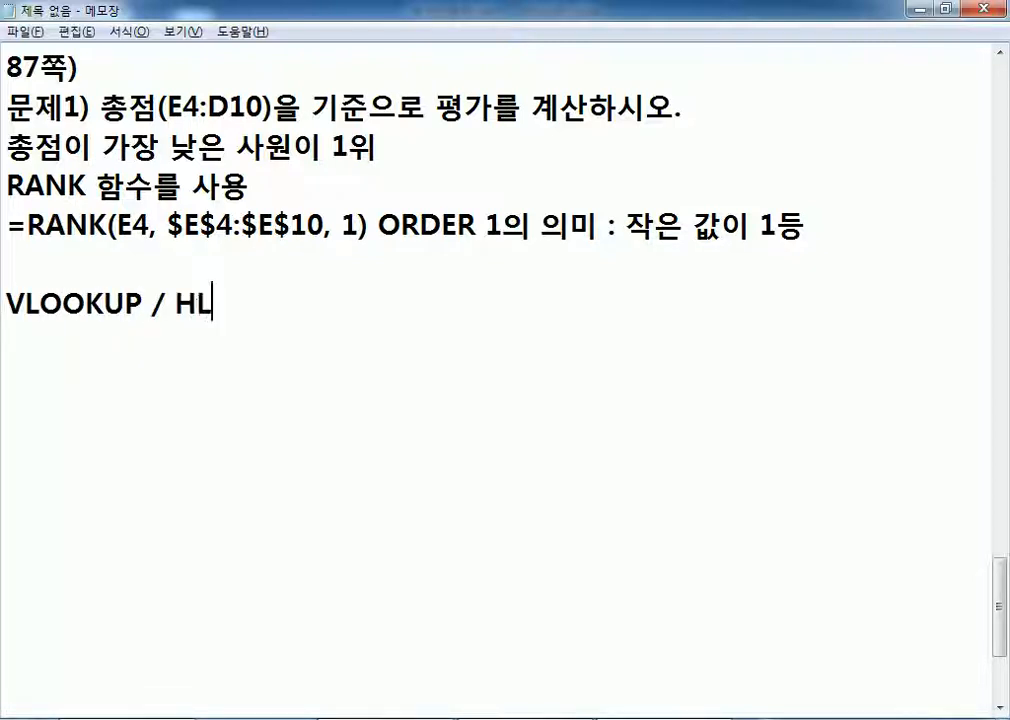
text(OOKUP)
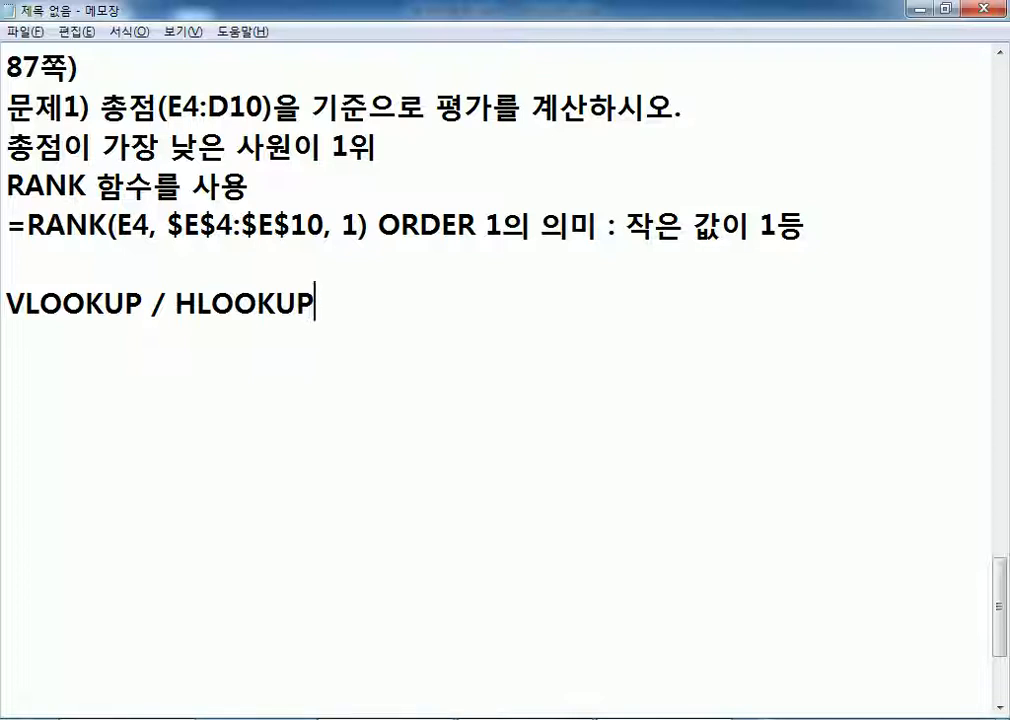
Step: Highlight the Order value 1 in the noted RANK formula and start a new line after VLOOKUP / HLOOKUP
double_click(346, 222)
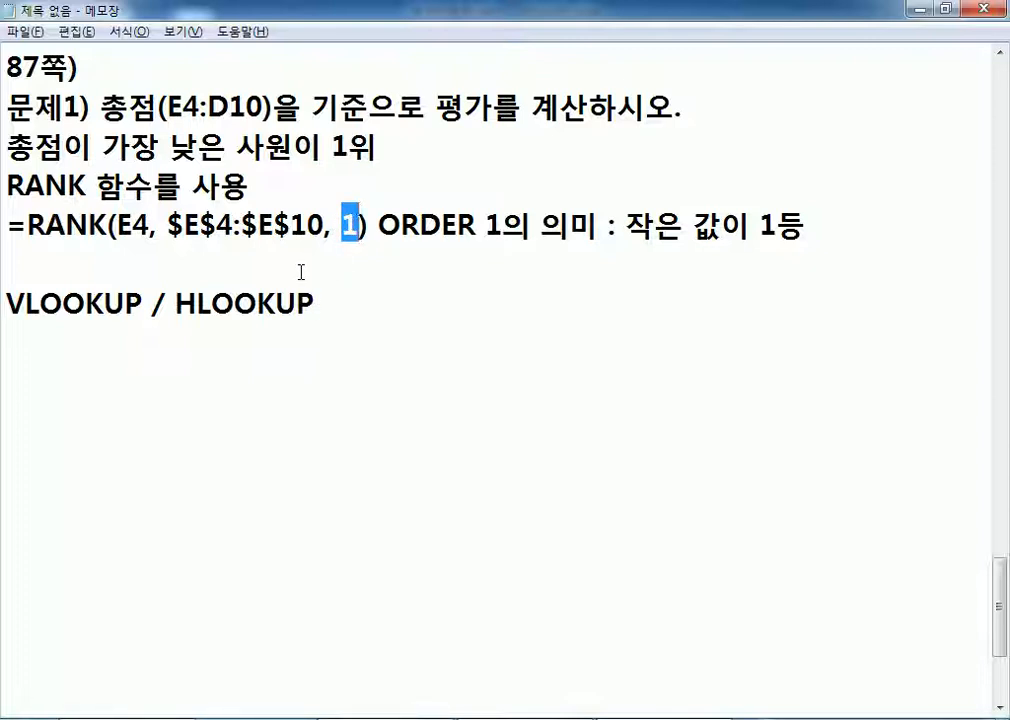
click(43, 303)
click(318, 304)
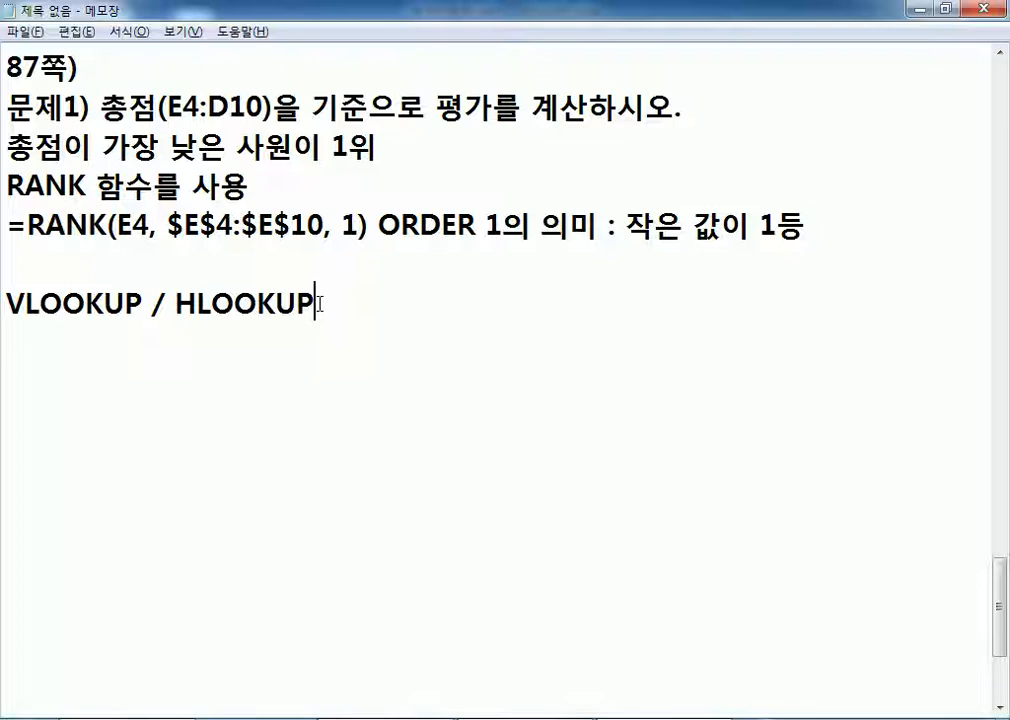
key(Return)
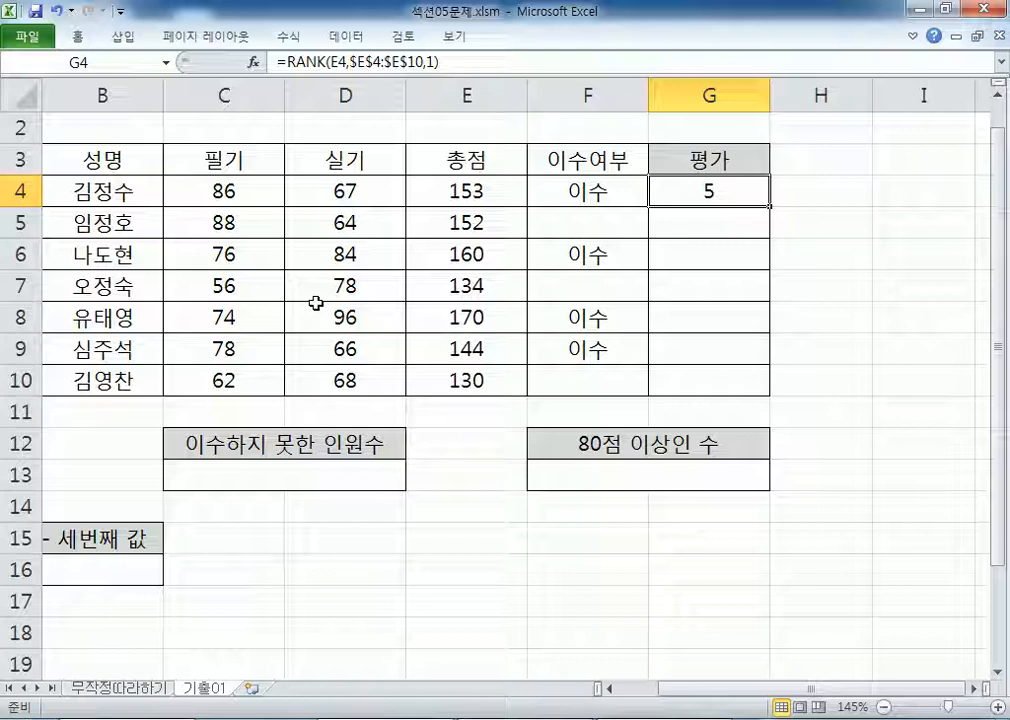
Step: In Excel, fill the RANK formula from G4 down through G10 in the 평가 column
drag(769, 206, 750, 380)
click(559, 316)
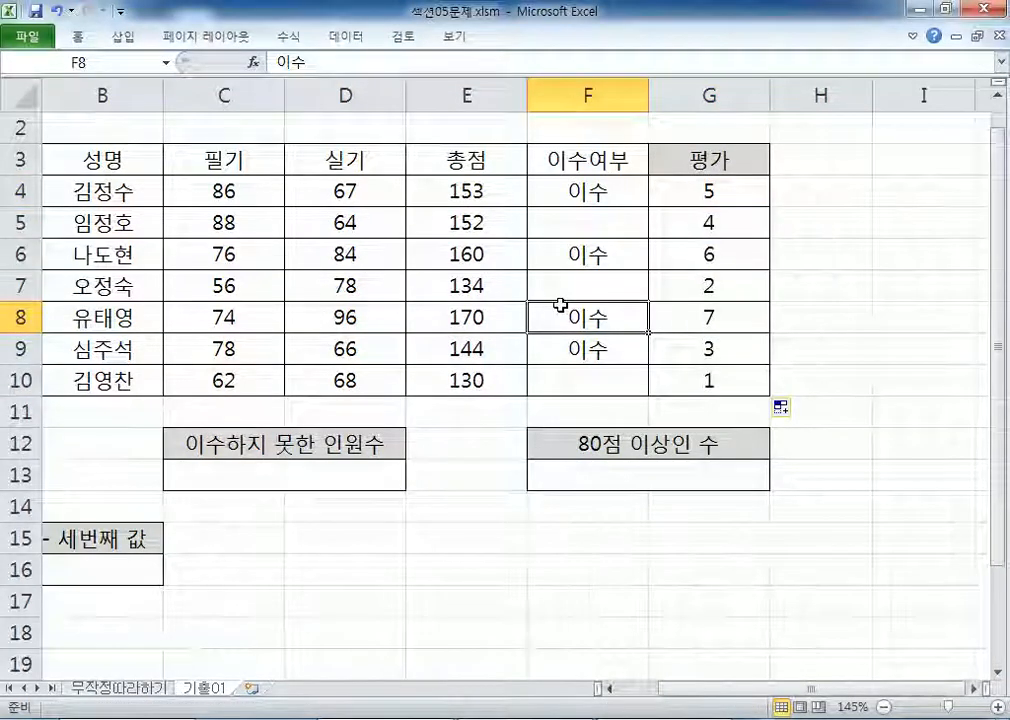
Step: Select the 이수자 수 answer cell A13 and read the 문제2 requirements in the Notepad notes
key(Home)
click(99, 464)
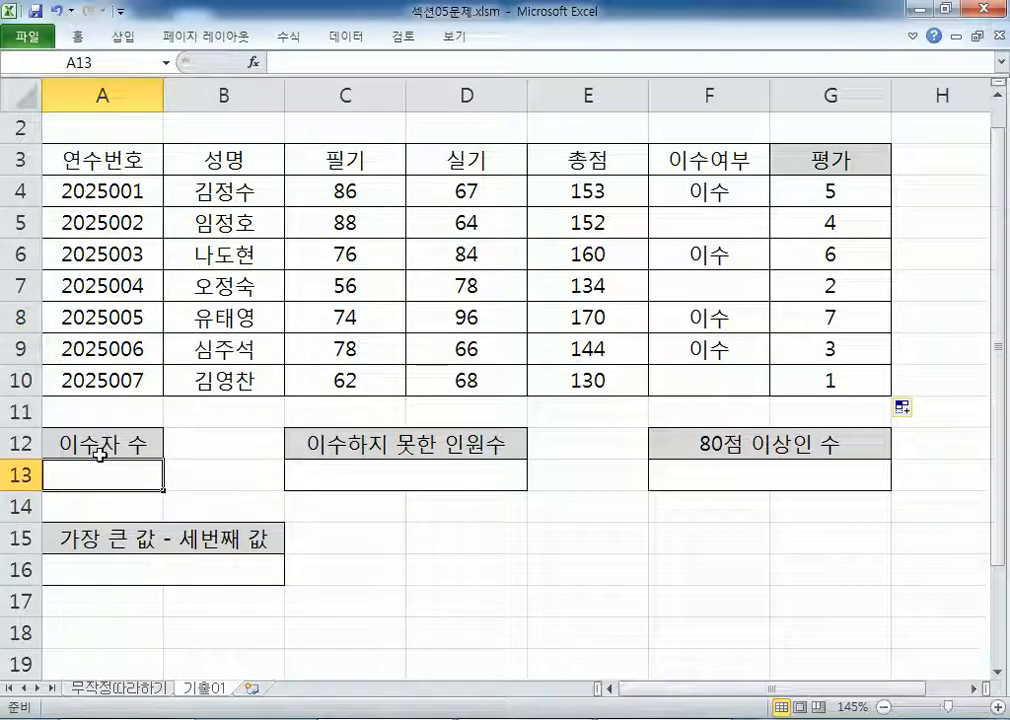
key(alt+Tab)
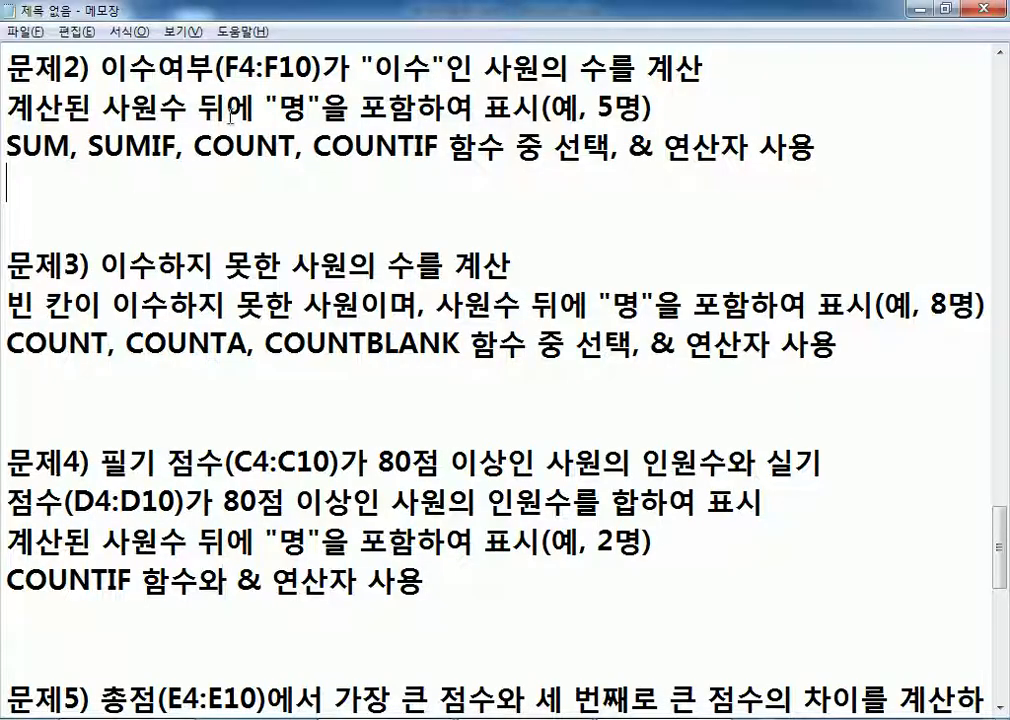
key(Down)
Step: In Excel, point out the 이수 entries in F4, F6, F8 and F9 and reselect answer cell A13
key(alt+Tab)
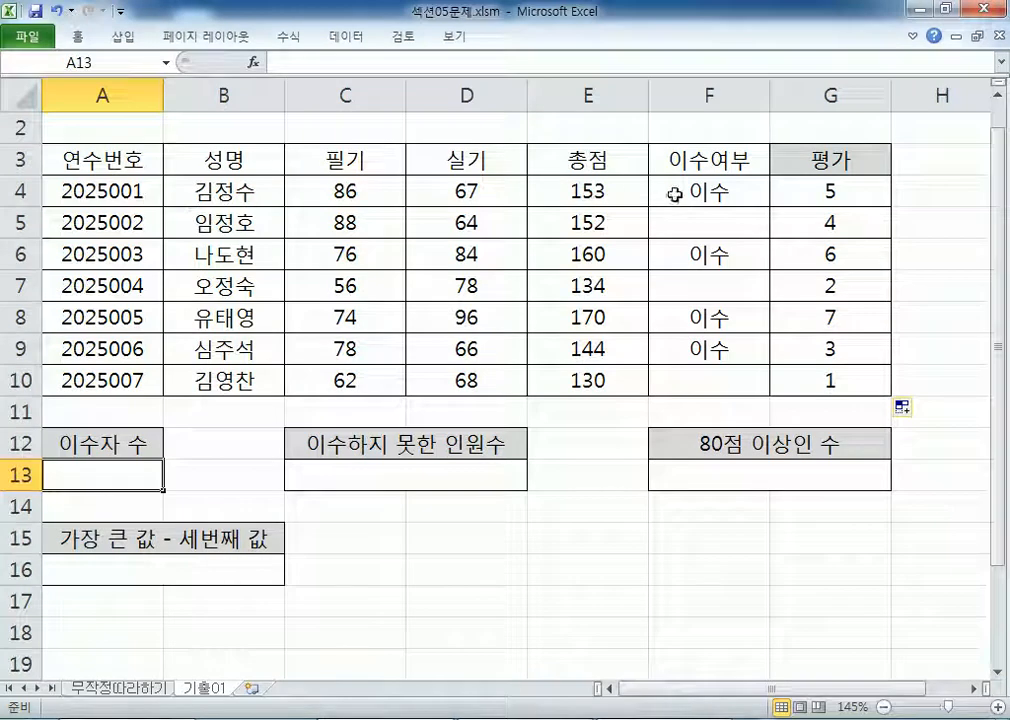
click(673, 193)
click(681, 257)
click(683, 320)
click(688, 350)
click(95, 474)
Step: In Notepad, start the line "=COUNTIF(" under 문제2 and insert several blank lines below it
key(alt+Tab)
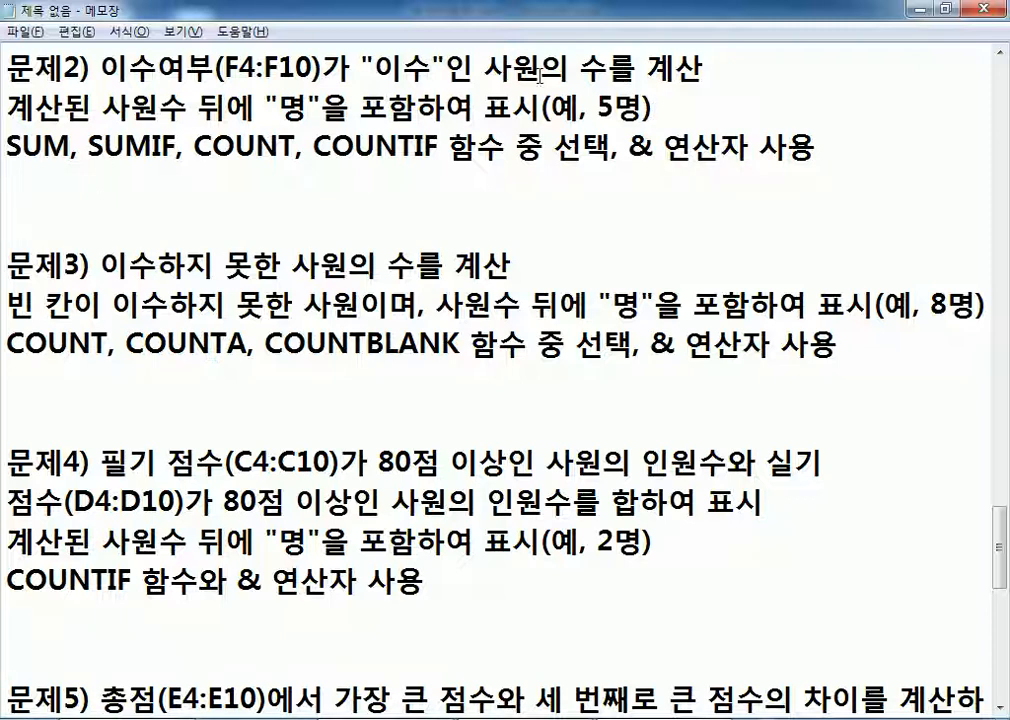
text(=COUNTIF)
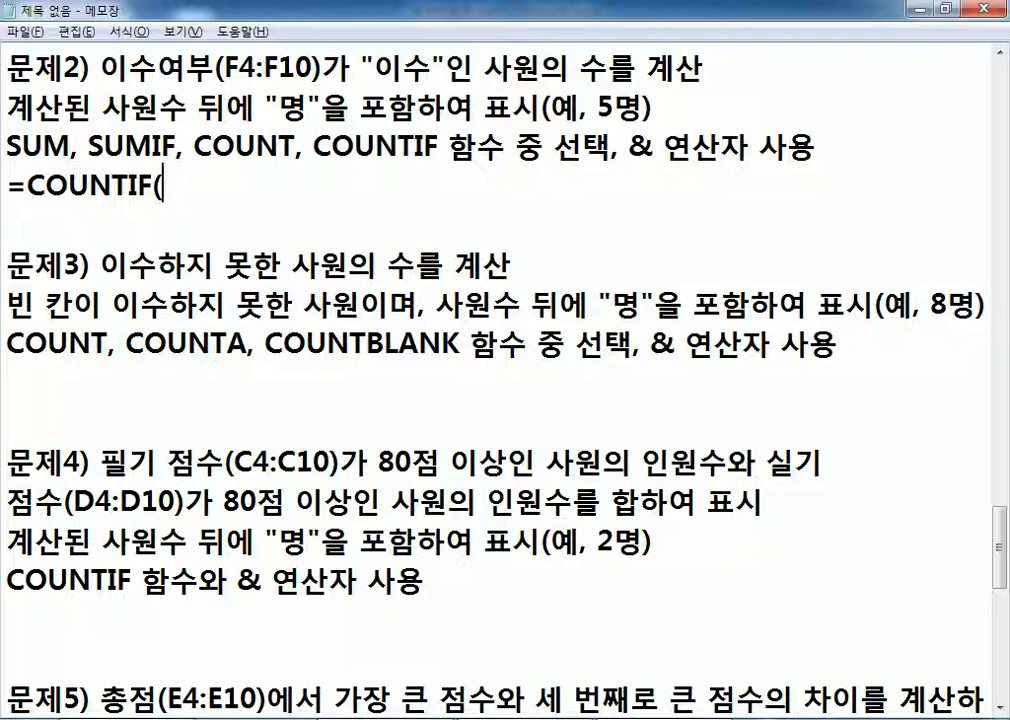
text(()
key(Return)
key(Return)
key(Return)
key(Return)
key(Return)
key(Return)
key(Return)
key(Return)
key(Return)
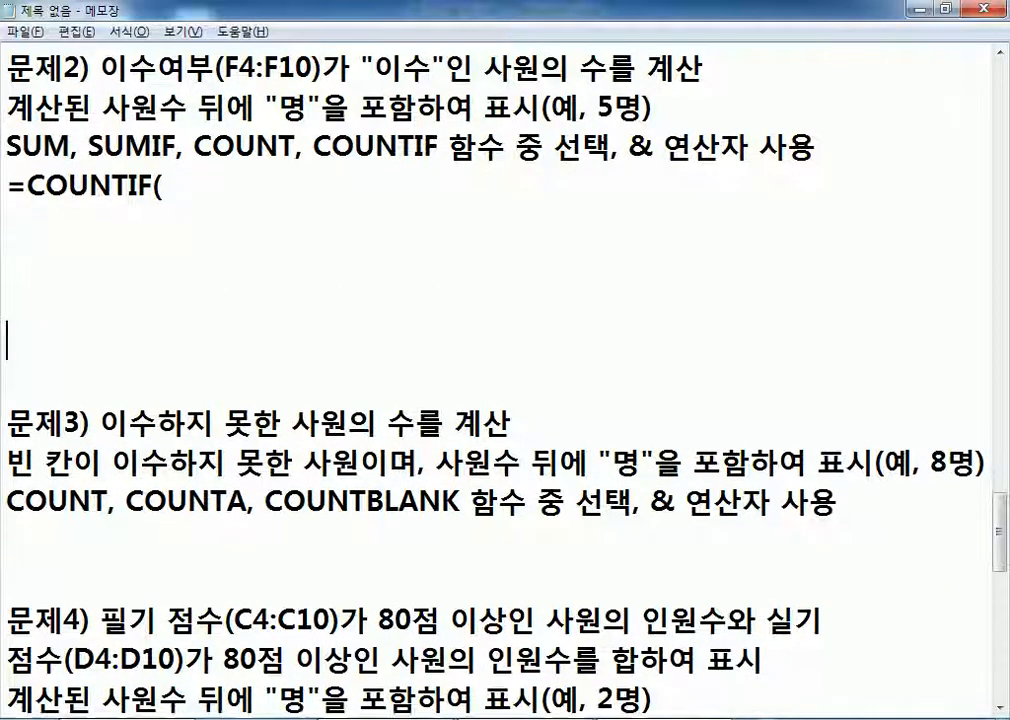
Step: Complete the COUNTIF syntax line under 문제2 as =COUNTIF(범위, 조건) & "명"
key(Up)
key(Up)
key(Up)
key(Up)
key(Up)
key(Up)
key(Up)
key(Up)
key(Up)
key(End)
text(QJ)
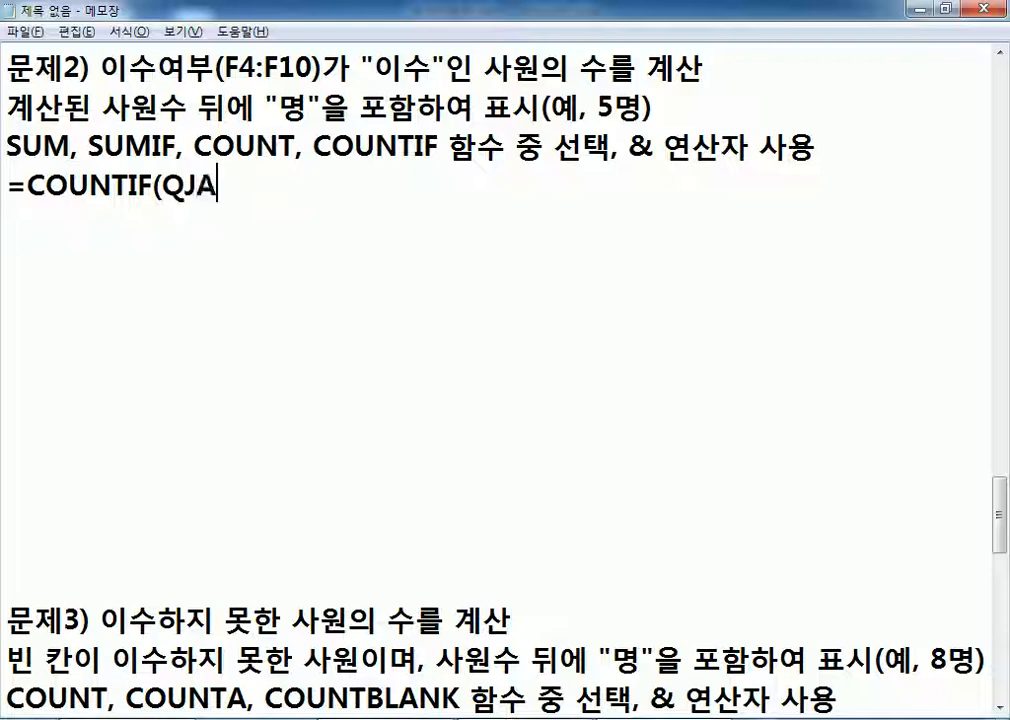
key(BackSpace)
key(BackSpace)
text(범ㅇ위, 조건) )
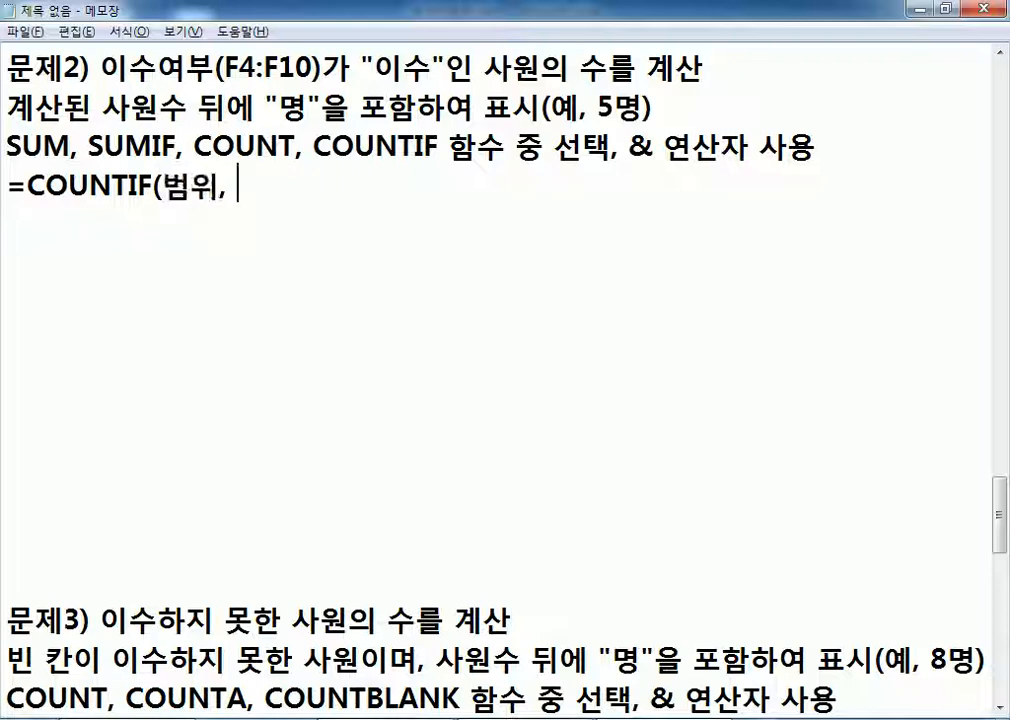
text(& "ㅁ)
text(명")
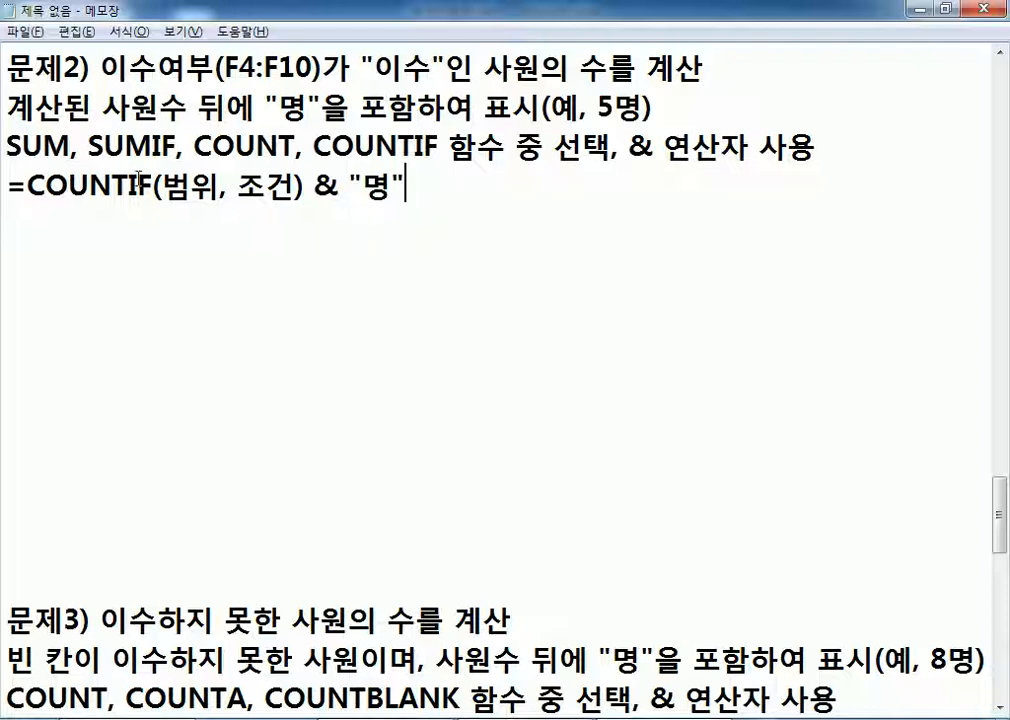
Step: Highlight the "명" requirement and the & operator, and try the COUNTIF line without spaces around &
drag(307, 104, 445, 104)
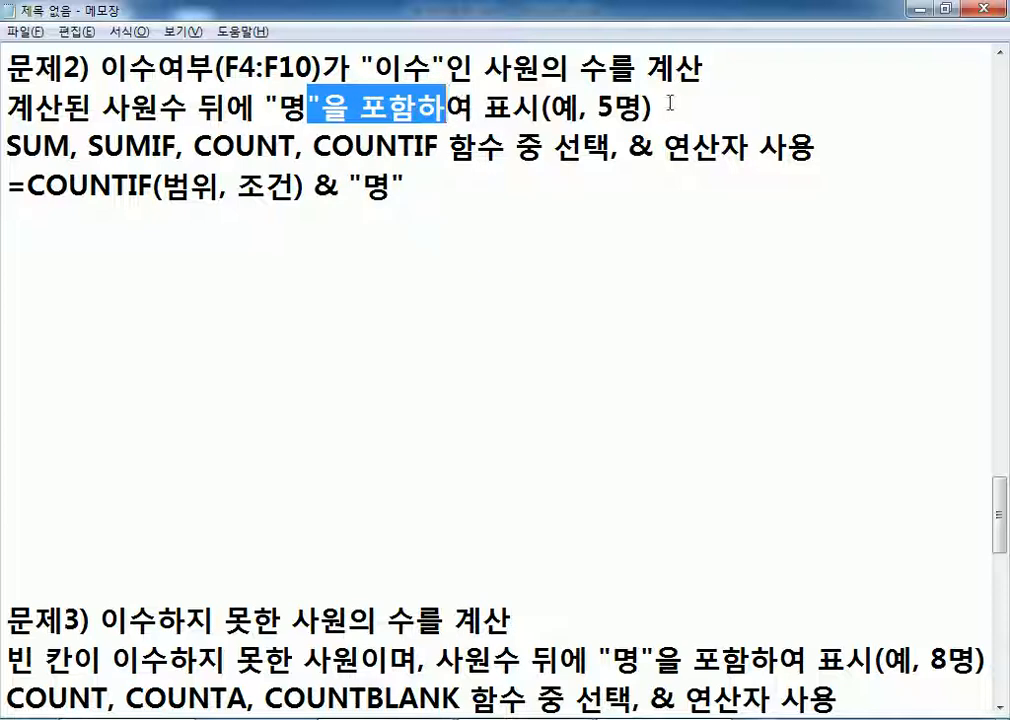
drag(314, 187, 343, 187)
click(342, 190)
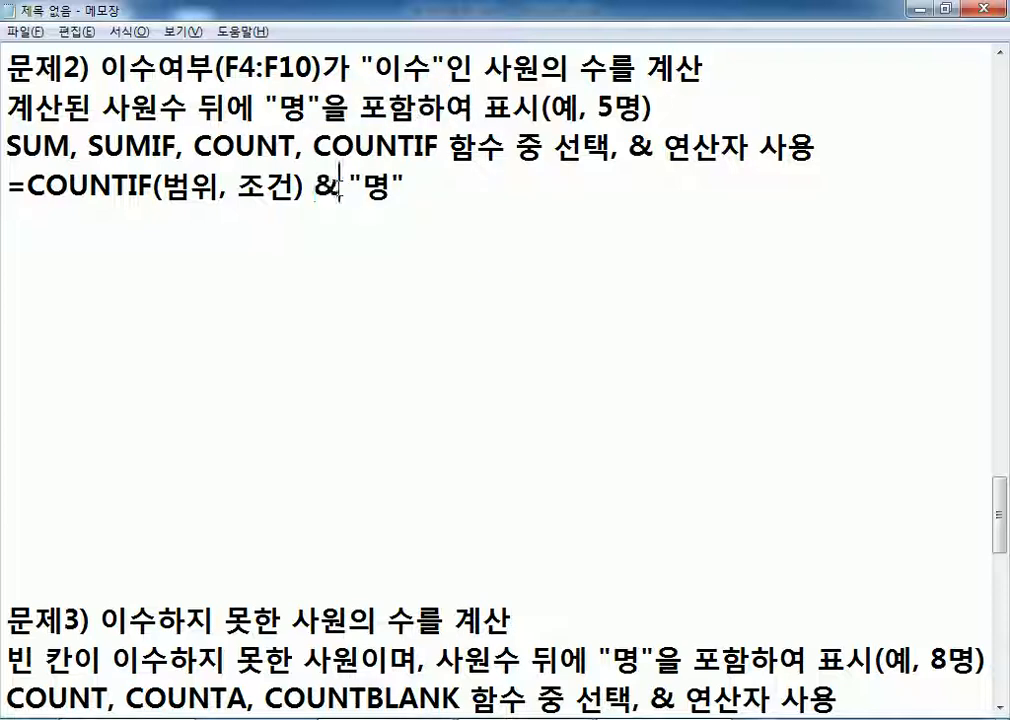
key(Delete)
key(Left)
key(BackSpace)
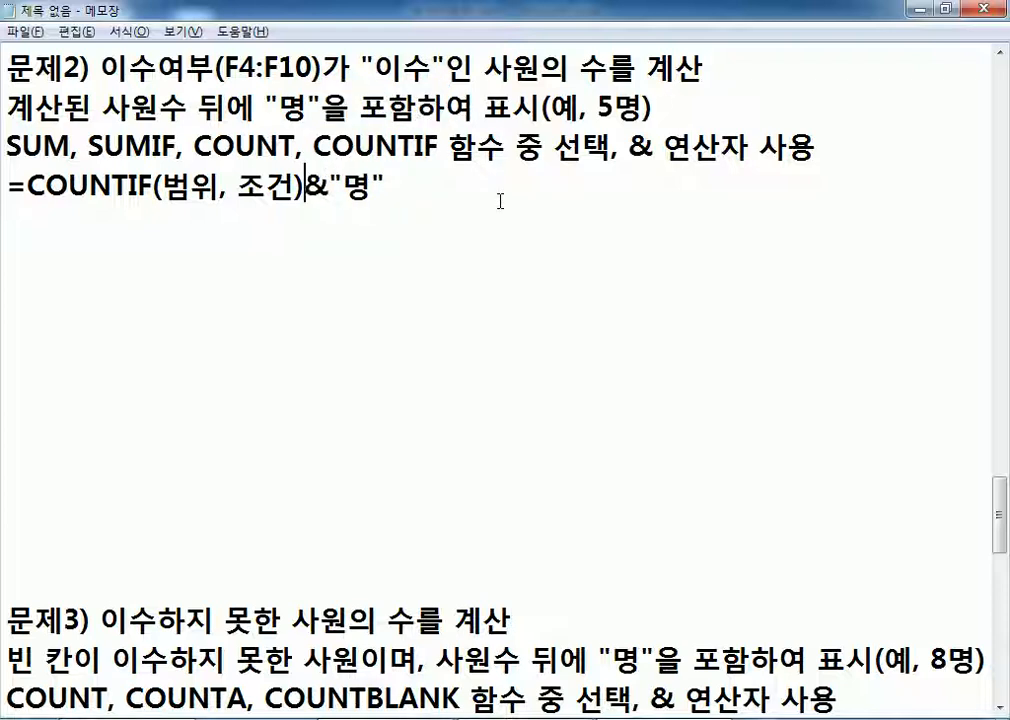
key(Right)
key(End)
Step: Duplicate the COUNTIF syntax line directly below itself
key(Return)
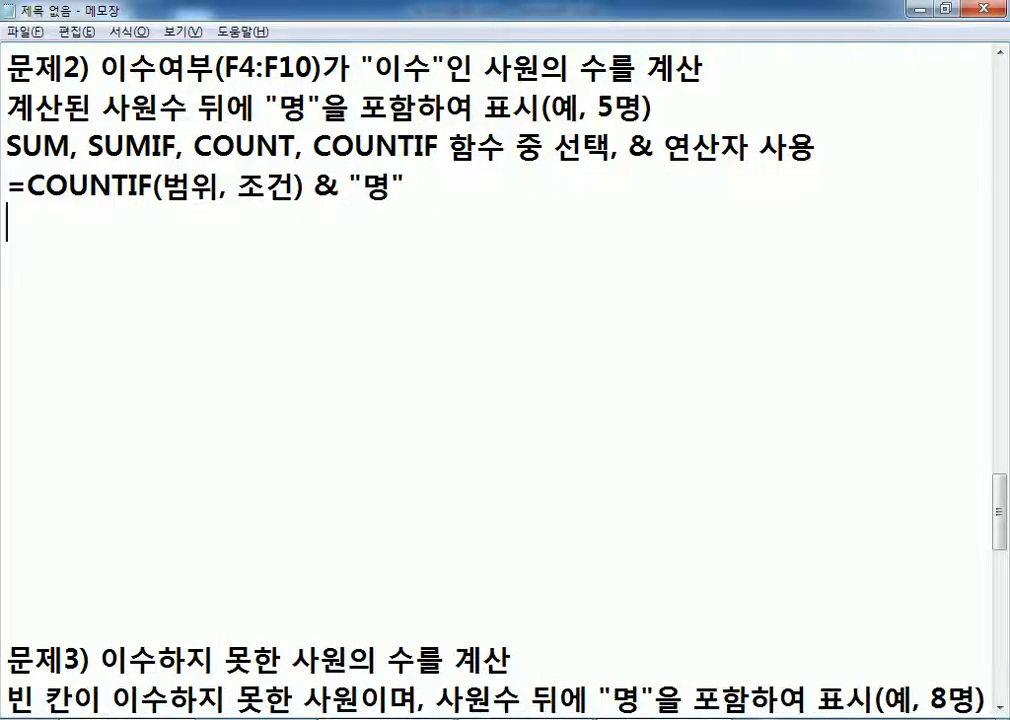
key(shift+Up)
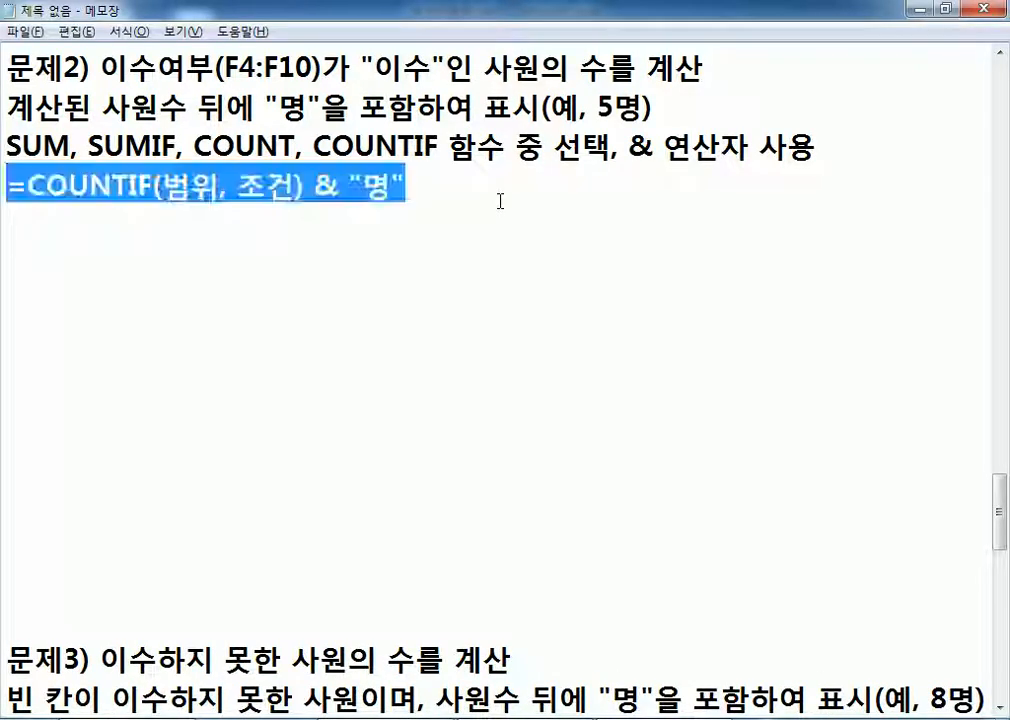
key(ctrl+c)
key(Left)
key(ctrl+v)
Step: Replace 범위 with 이수여부 in the copied COUNTIF line
key(Right)
key(Right)
key(Right)
key(Right)
key(Right)
key(Right)
key(Right)
key(Right)
key(Right)
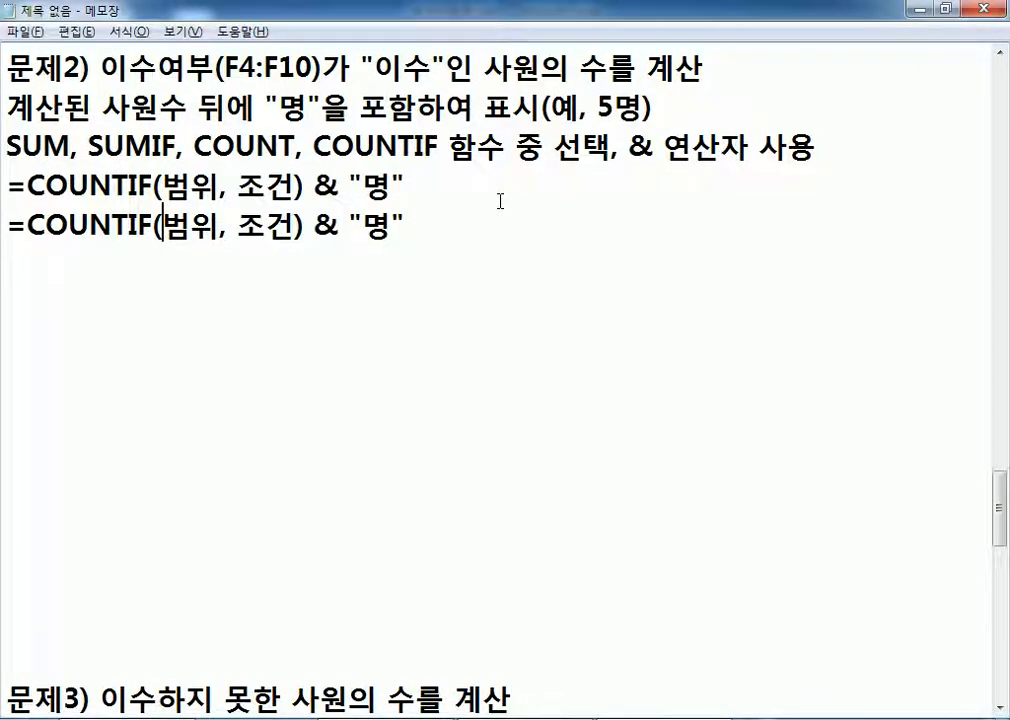
text(이수여부)
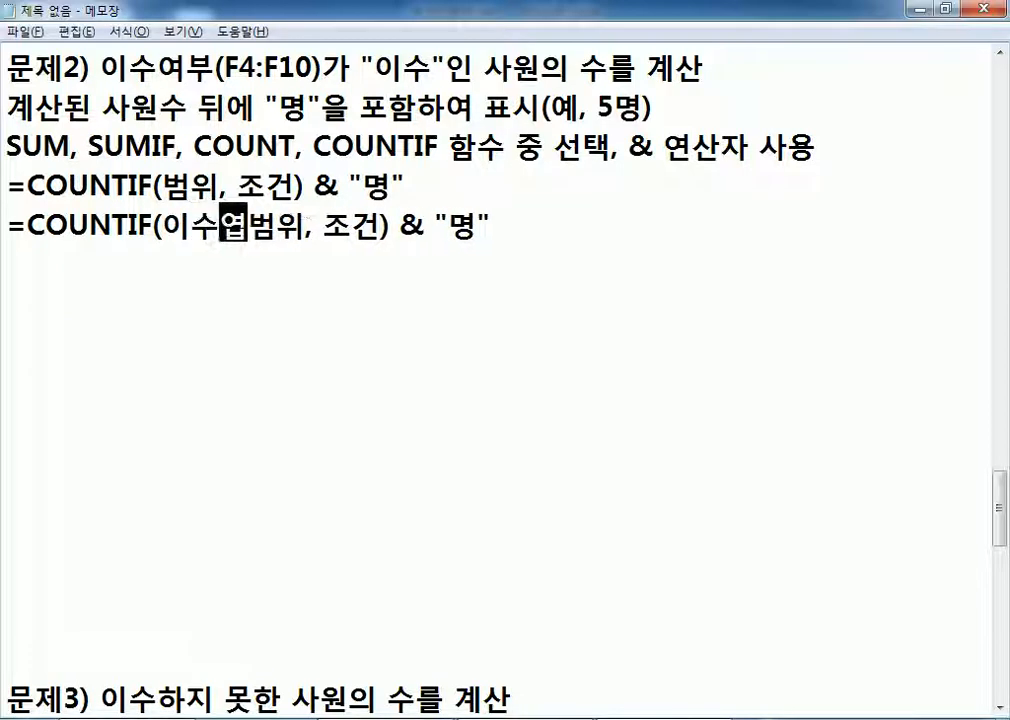
key(Delete)
key(Delete)
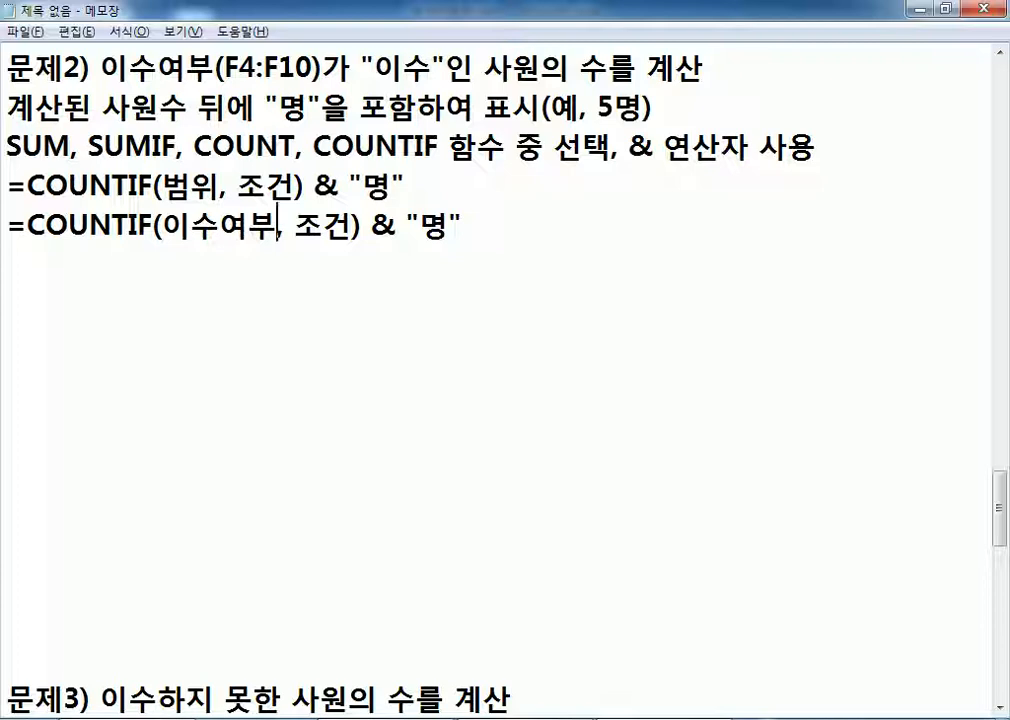
Step: Replace 이수여부 with the range F4:F10 in the copied COUNTIF line
key(shift+Left)
key(shift+Left)
key(shift+Left)
key(shift+Left)
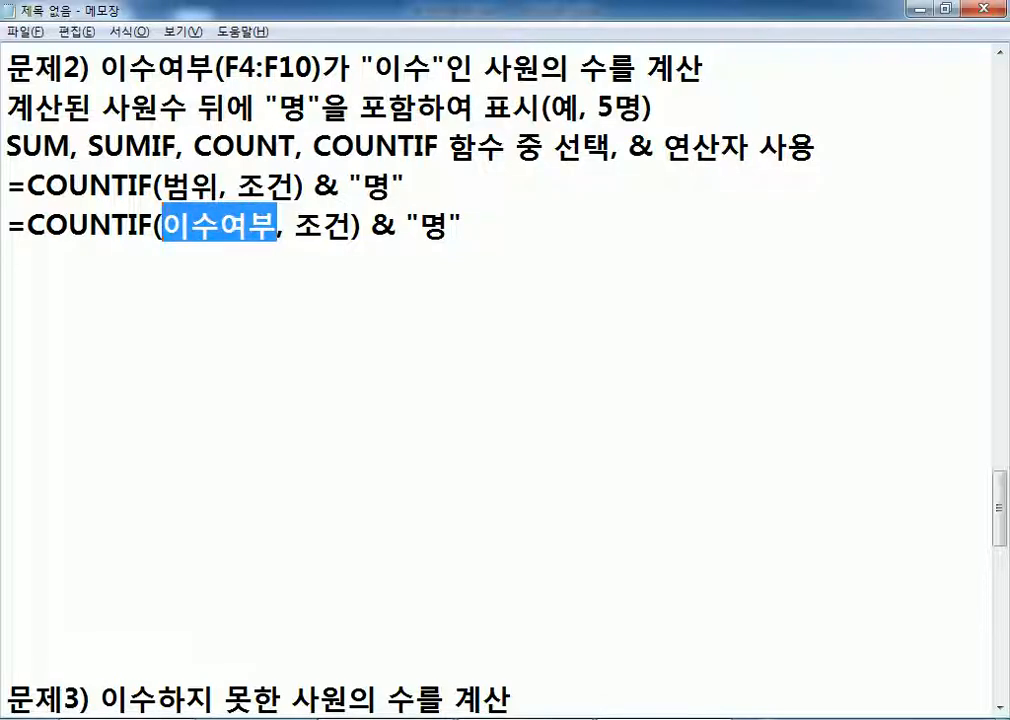
text(F4:F10)
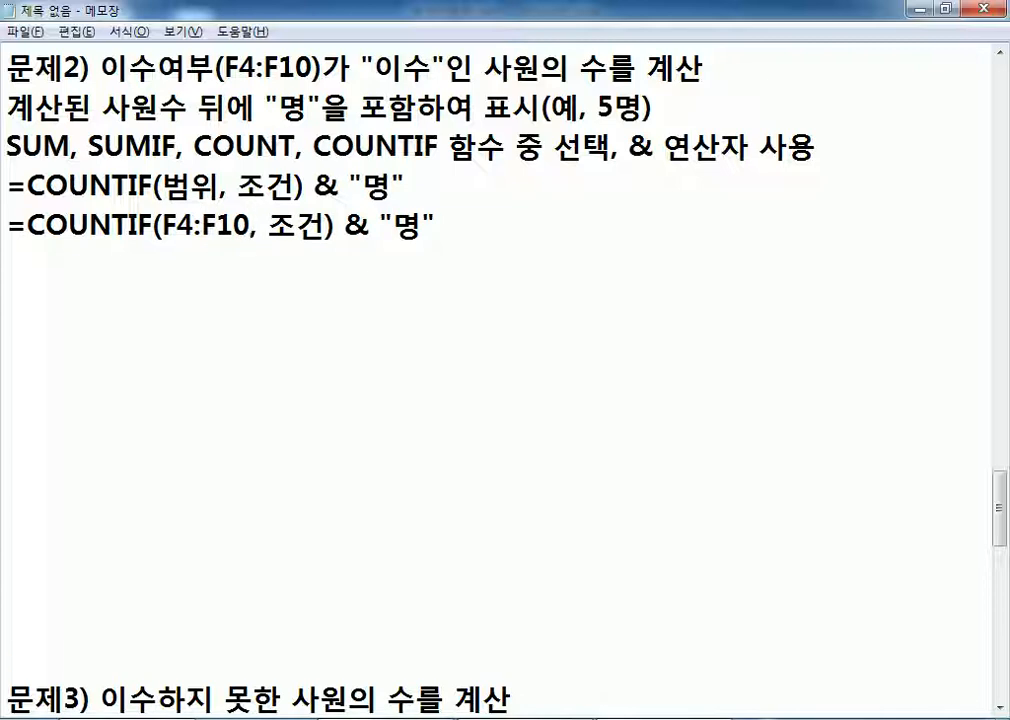
Step: Replace 조건 with "이수" in the copied COUNTIF line and switch back to Excel
key(Right)
key(Right)
key(shift+Right)
key(shift+Right)
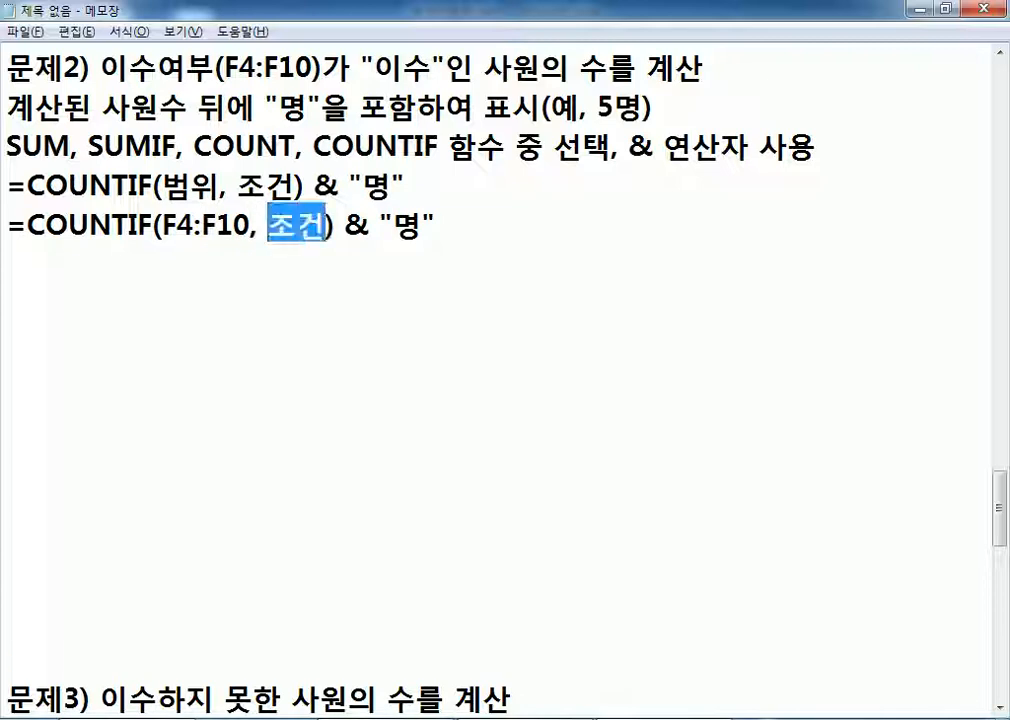
text("DLTN)
key(BackSpace)
key(BackSpace)
key(BackSpace)
key(BackSpace)
key(Hangul)
text(이스)
key(BackSpace)
text(수")
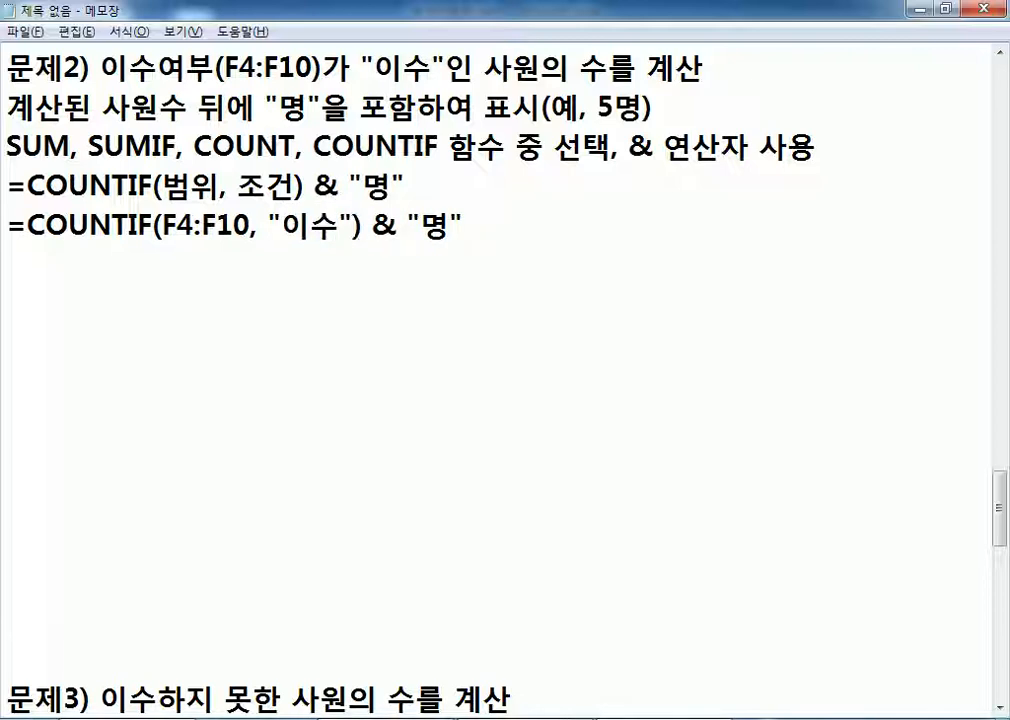
key(Down)
key(alt+Tab)
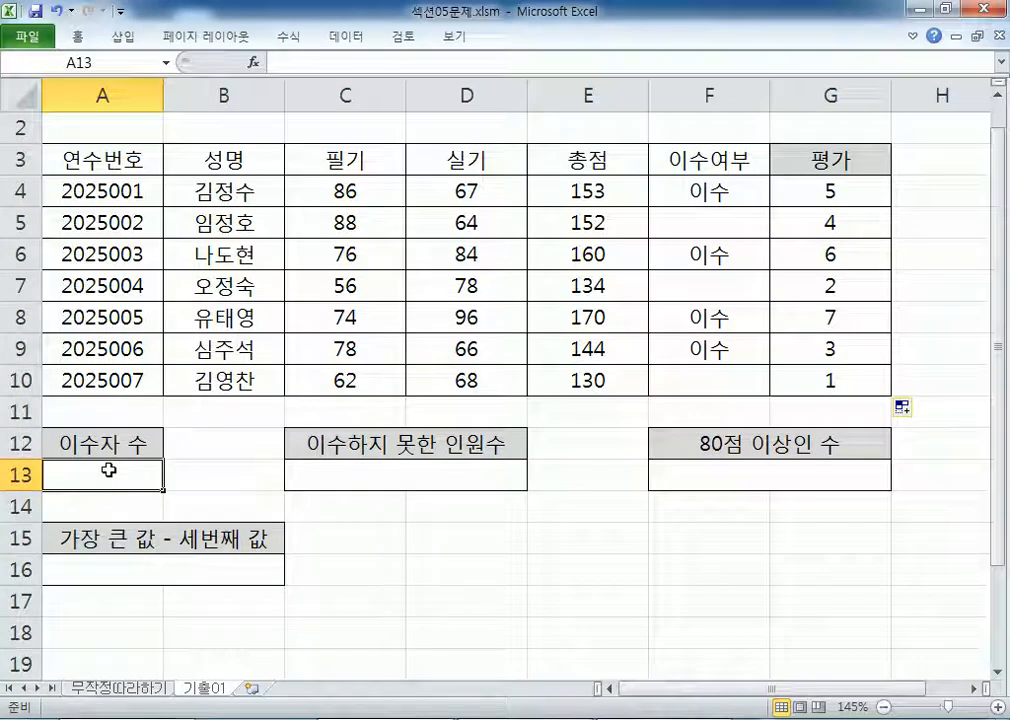
text(=C)
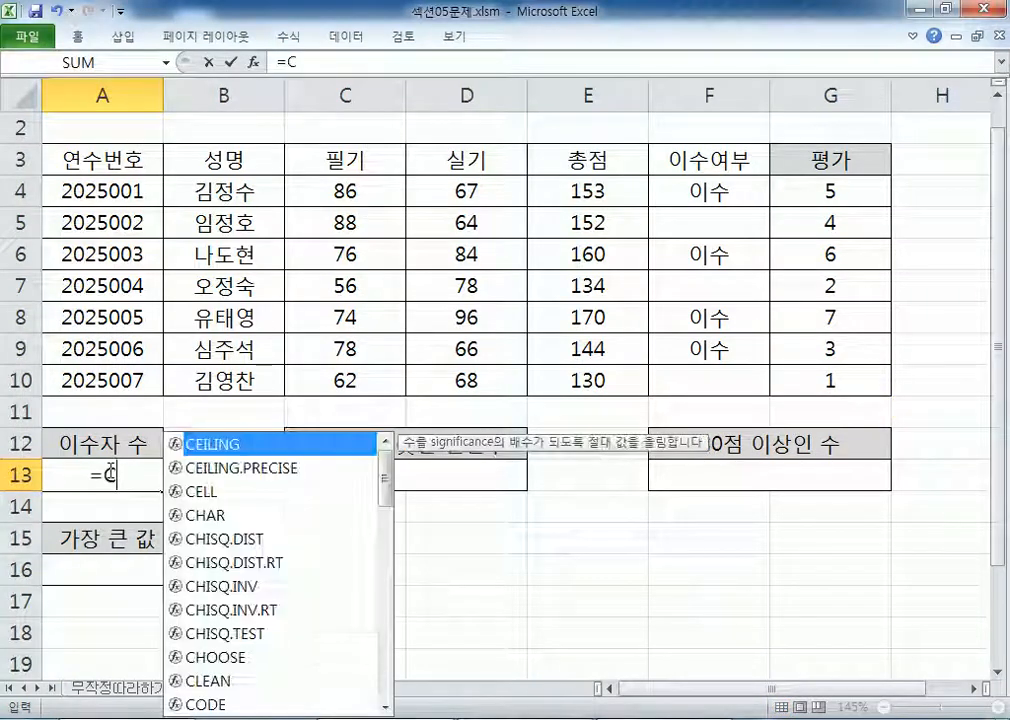
text(OUN)
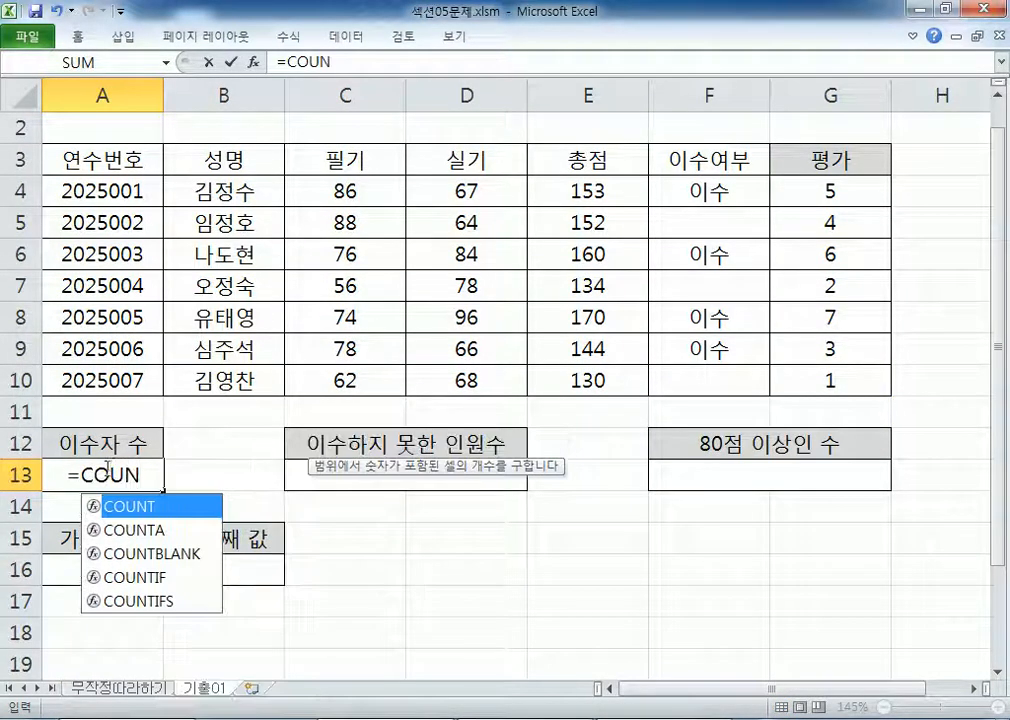
double_click(122, 578)
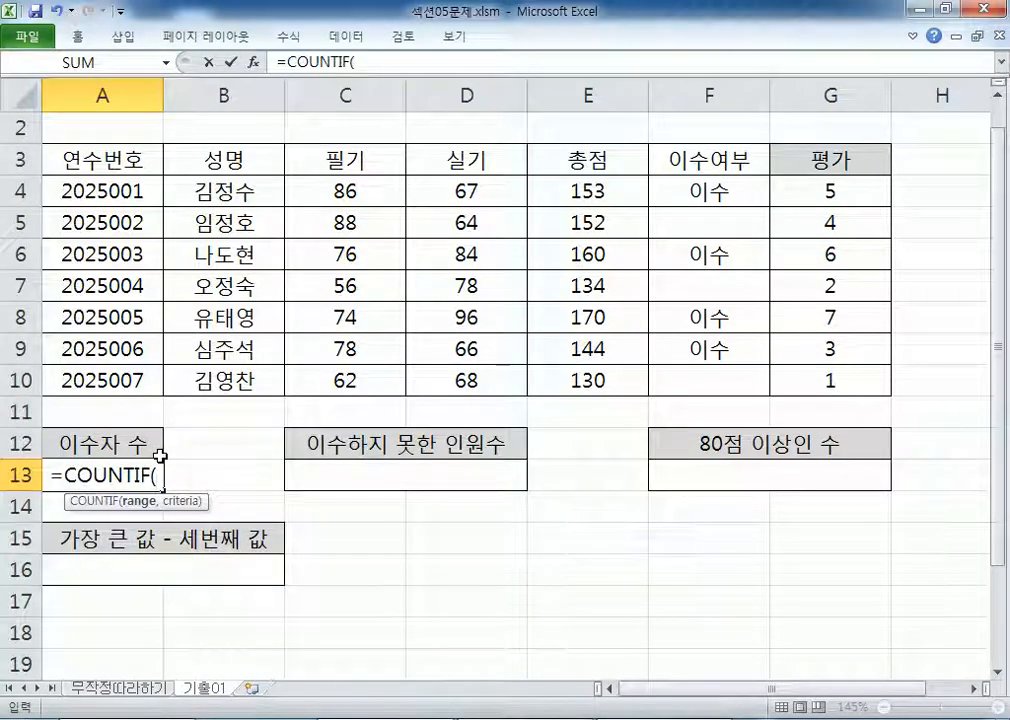
scroll(162, 456, down, 1)
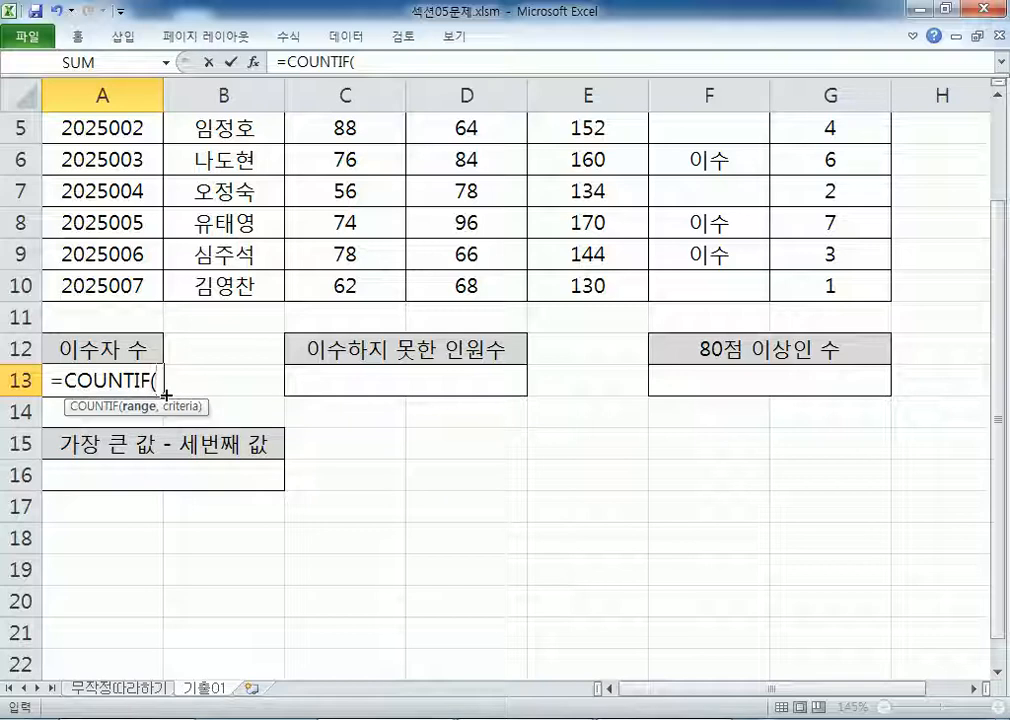
scroll(165, 393, up, 1)
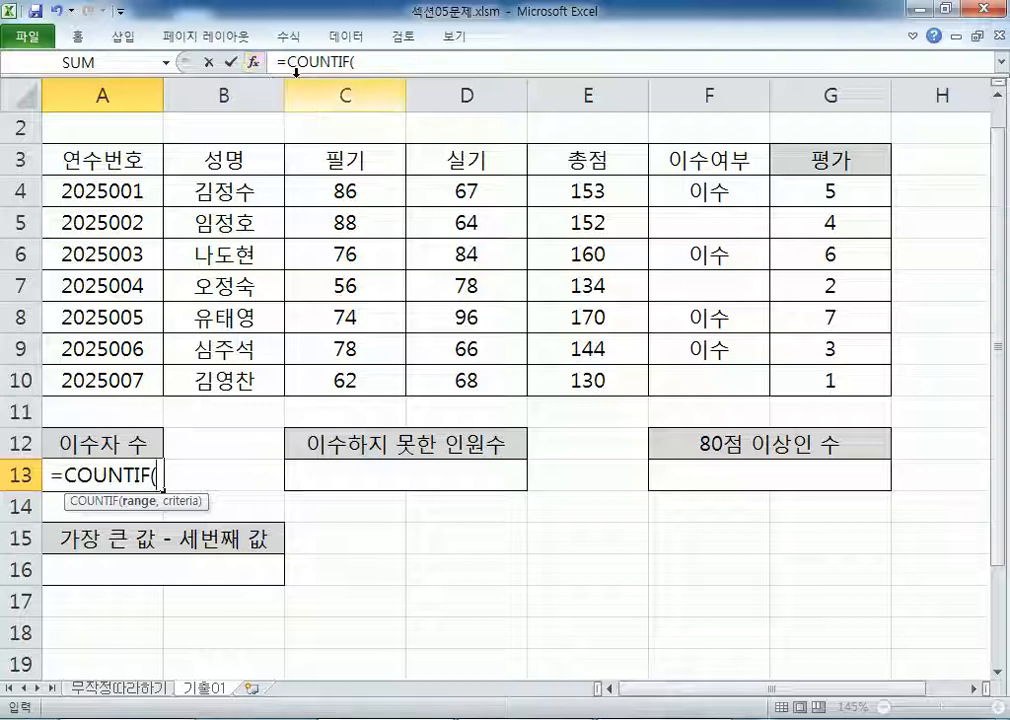
key(ctrl+a)
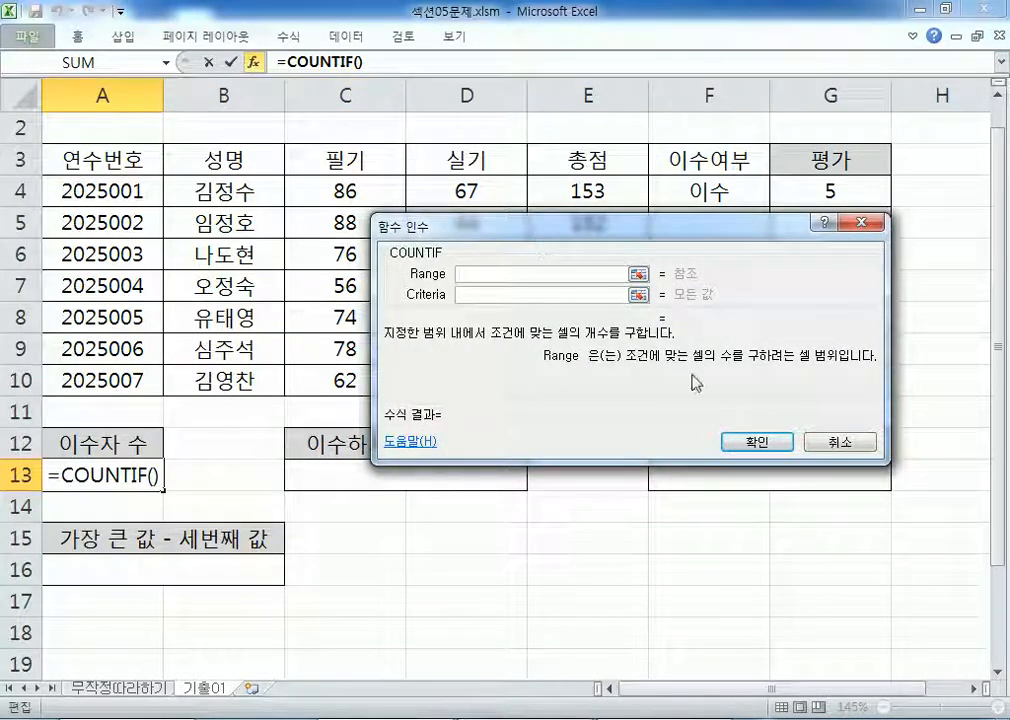
click(834, 441)
text(=COUNT)
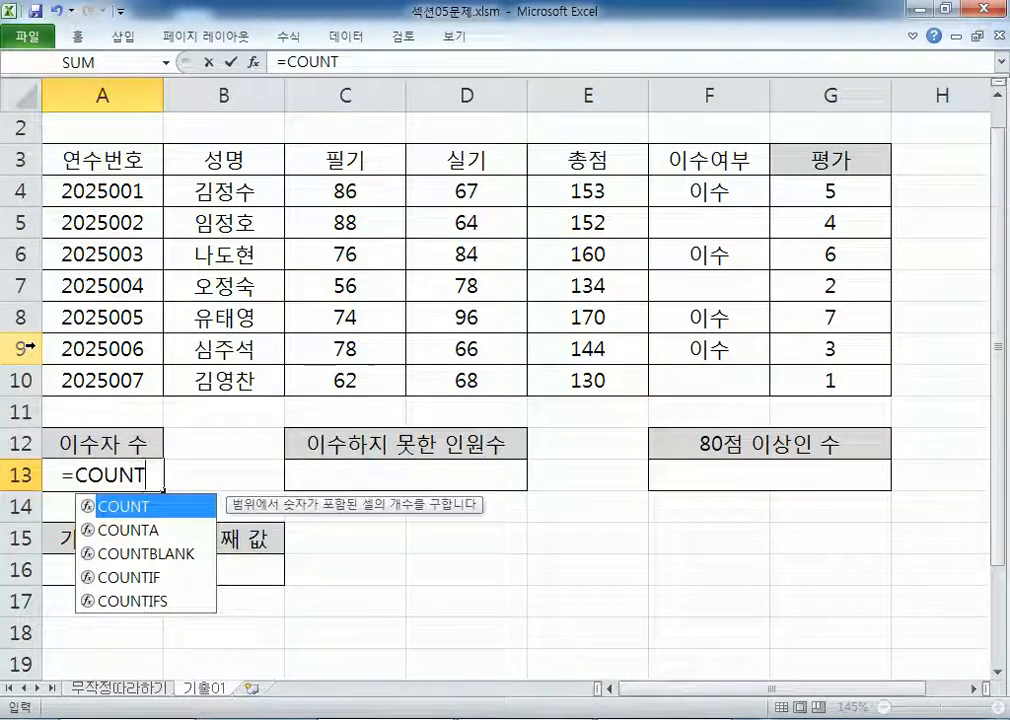
text(IF()
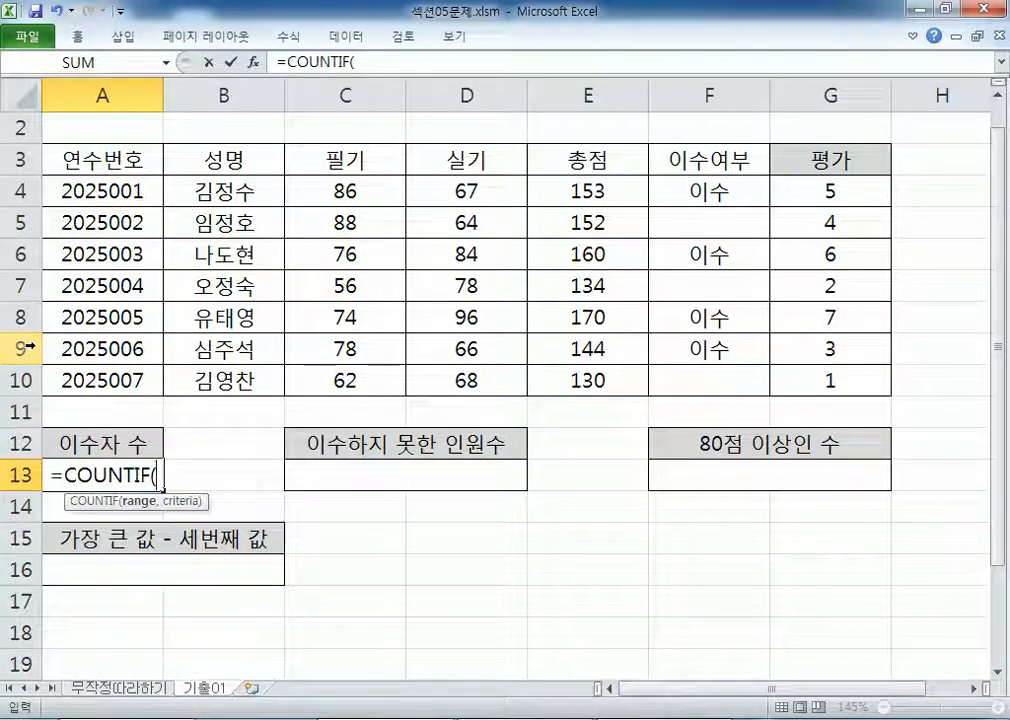
click(254, 62)
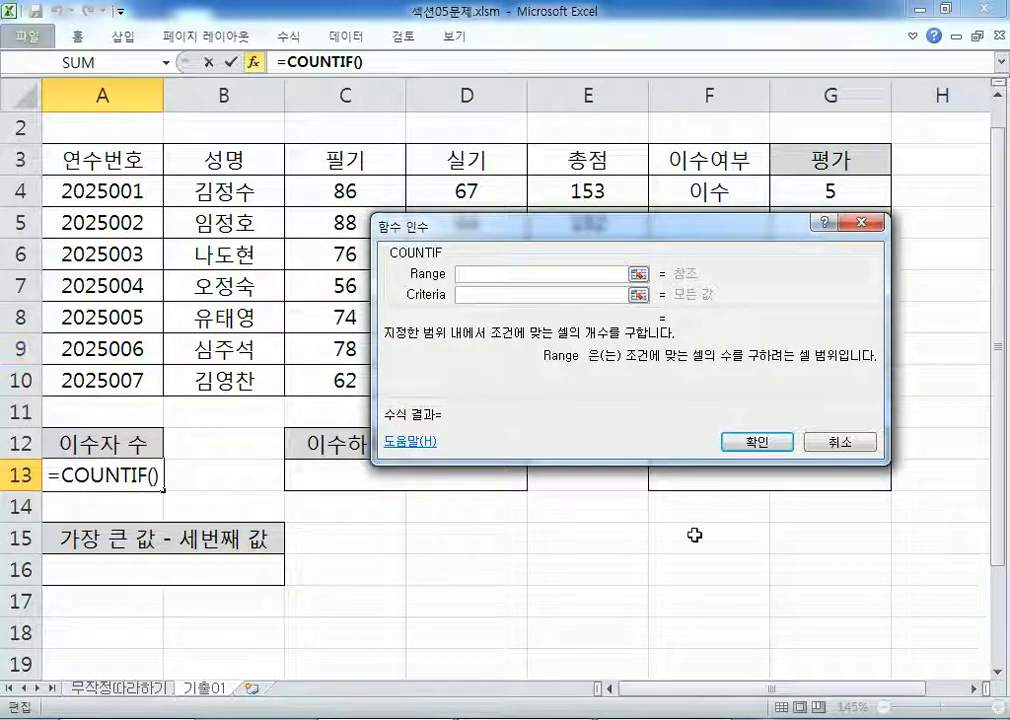
click(837, 443)
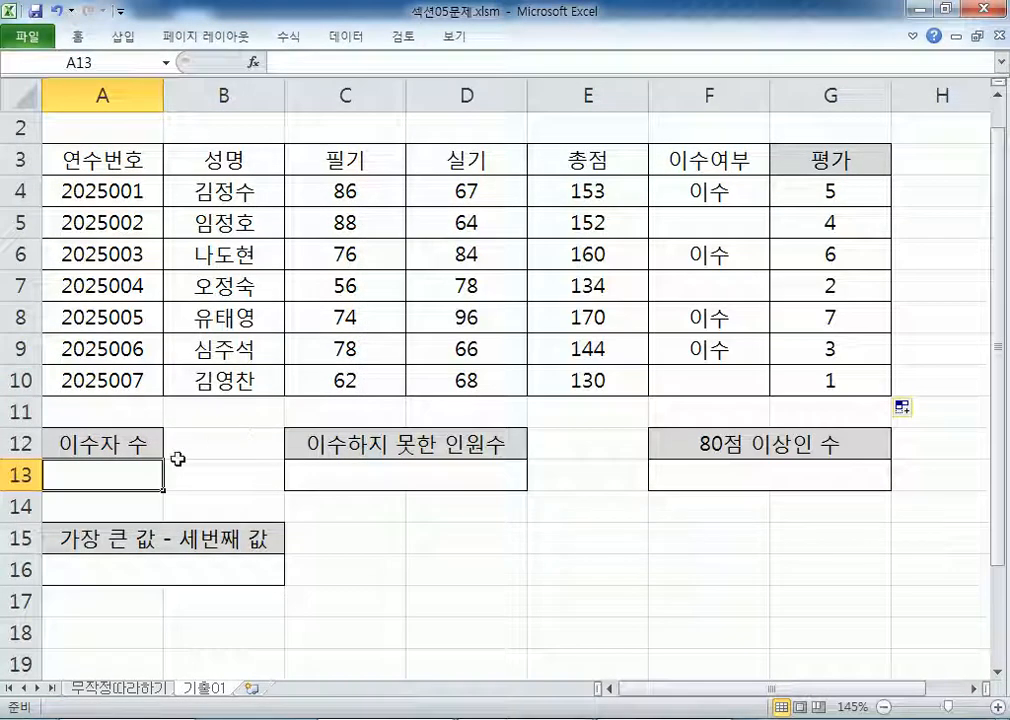
Step: Start a COUNTIF function in cell A13 and set its range argument to F4:F10
text(=COUNTIF)
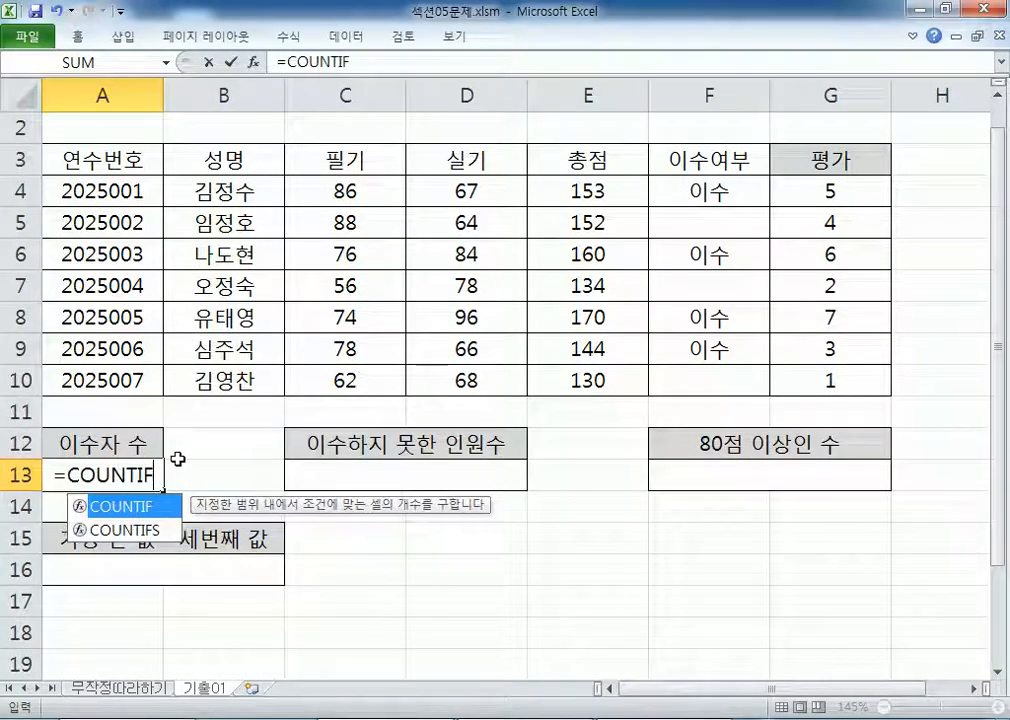
text(()
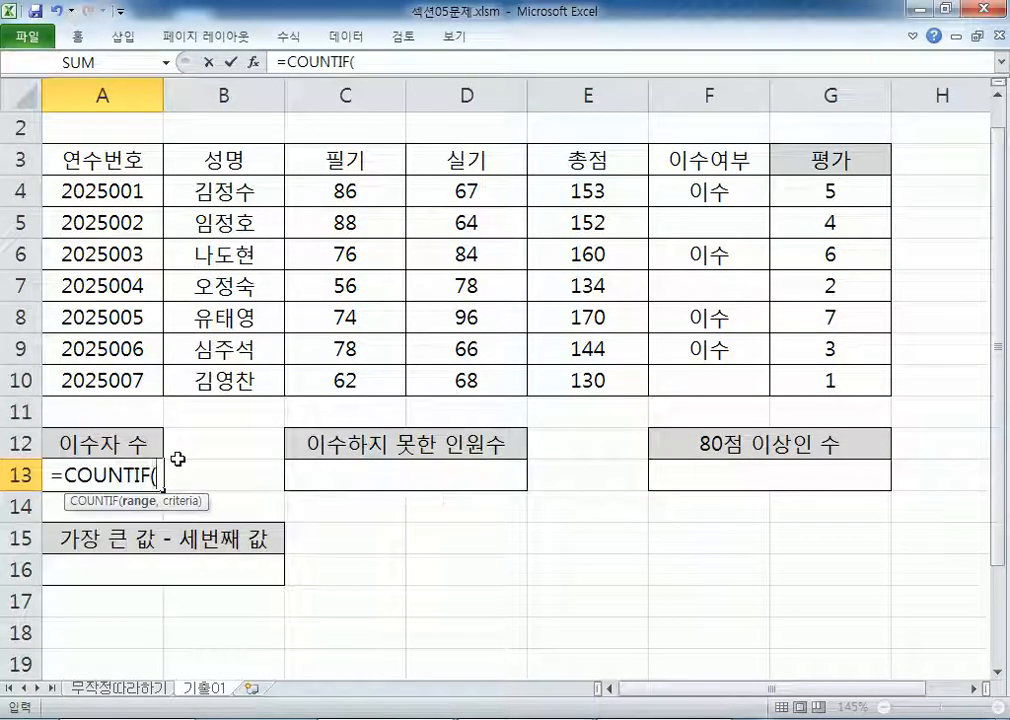
click(255, 63)
drag(450, 222, 165, 180)
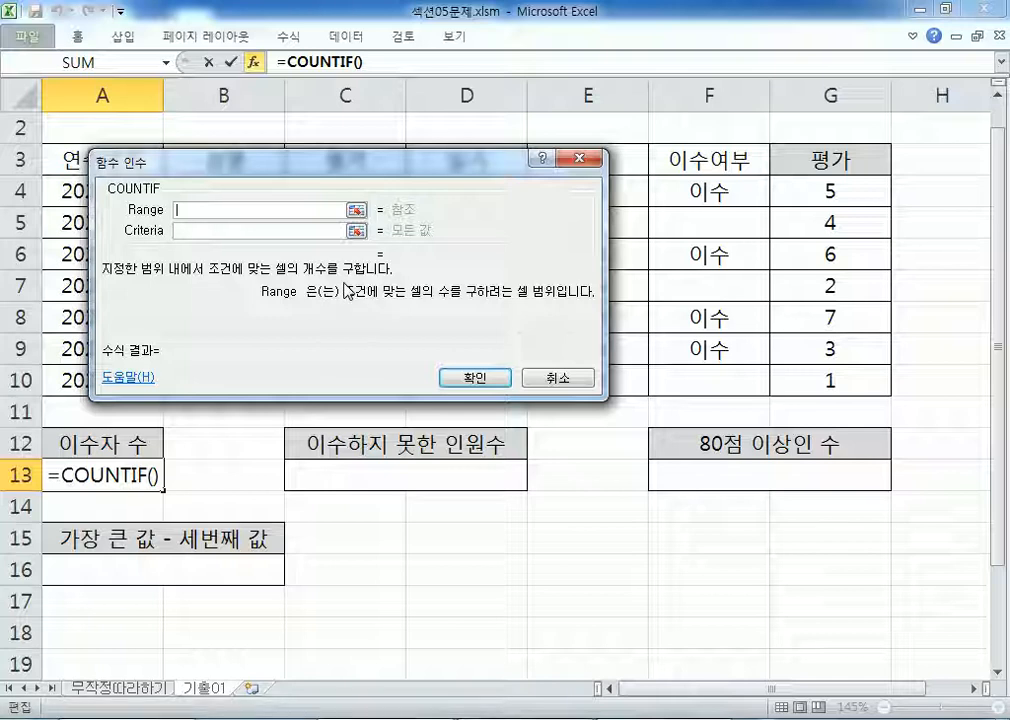
drag(706, 190, 706, 372)
drag(470, 165, 394, 165)
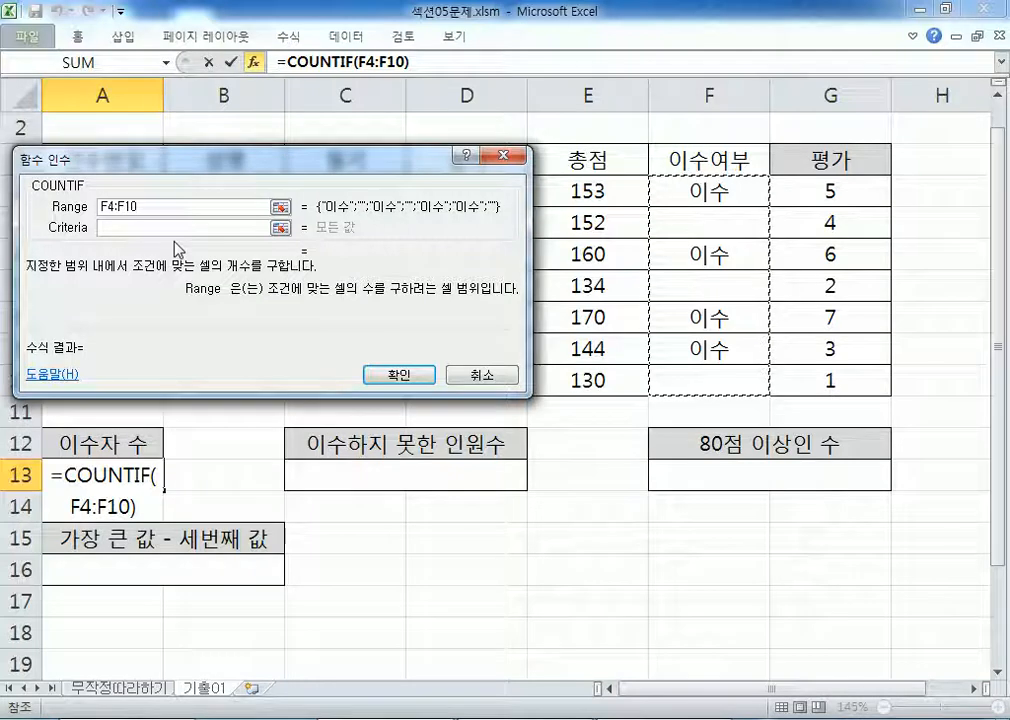
Step: Switch to Notepad, check the range given in the wording of 문제2, and return to Excel
key(alt+Tab)
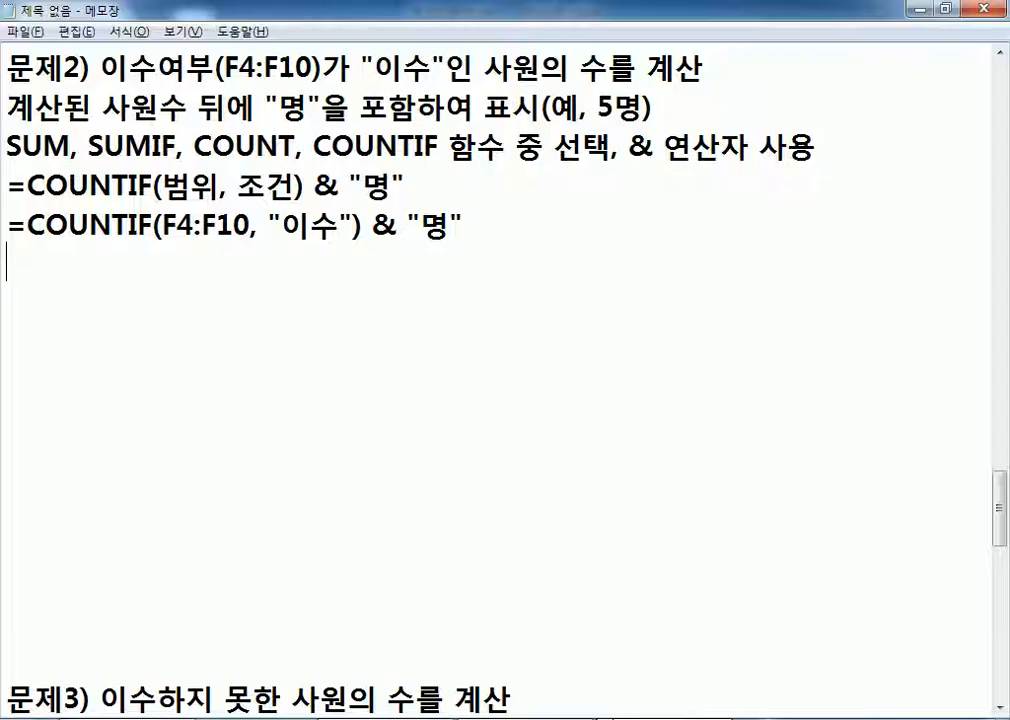
scroll(500, 380, up, 1)
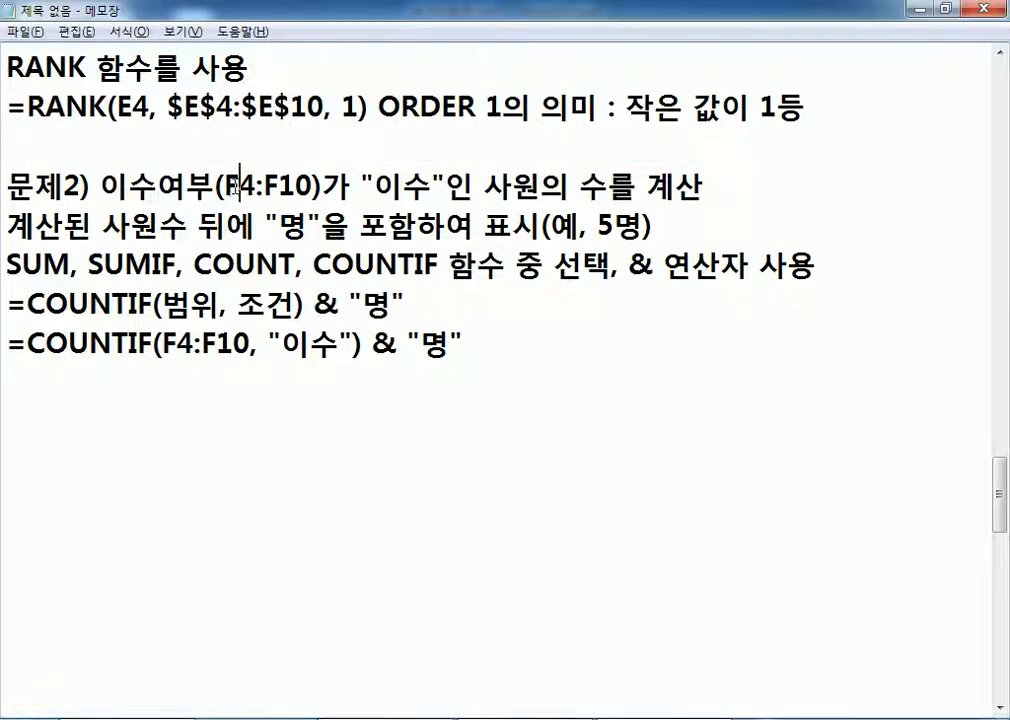
drag(233, 187, 308, 187)
scroll(300, 189, down, 1)
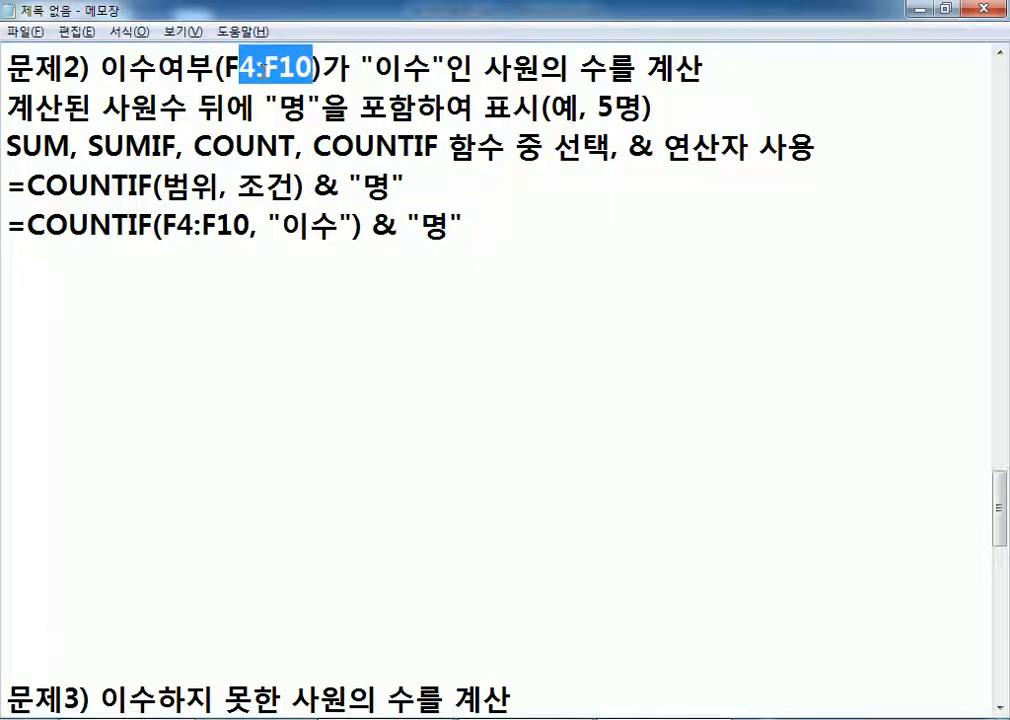
click(255, 68)
key(alt+Tab)
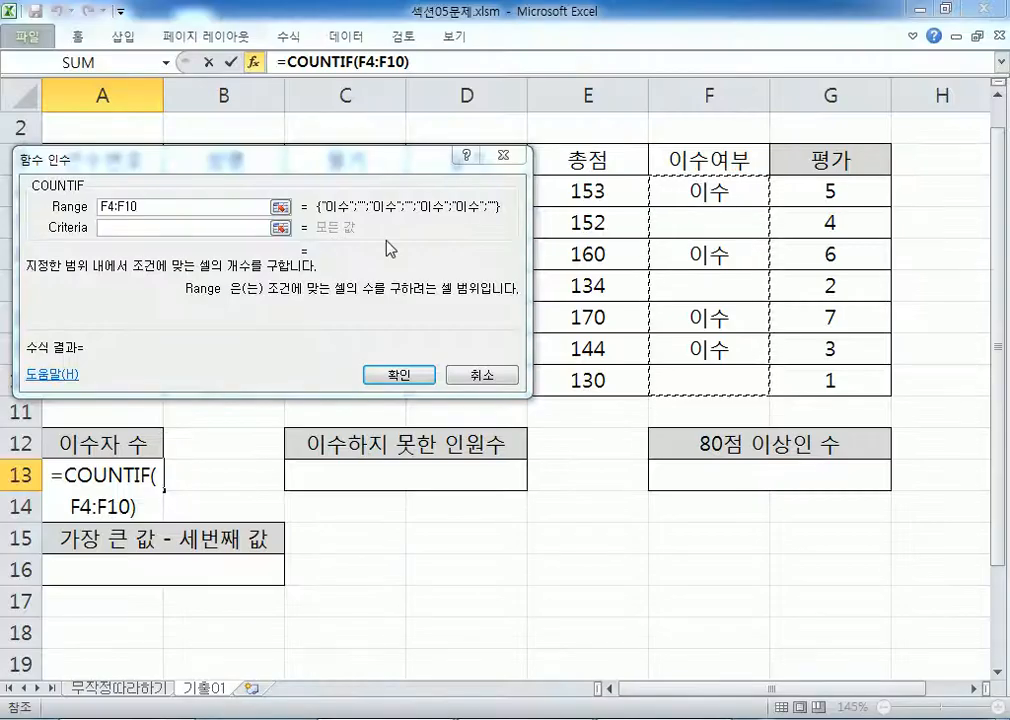
Step: Try cells F6, F8, F9, F5 and finally F4 as the COUNTIF criteria
click(157, 226)
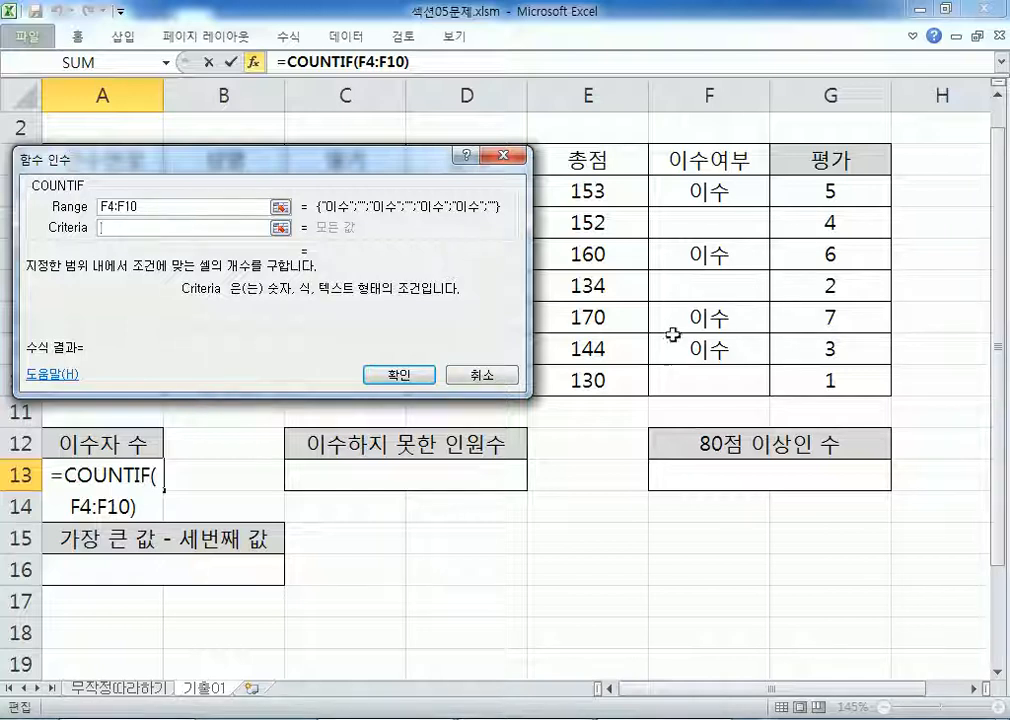
click(712, 254)
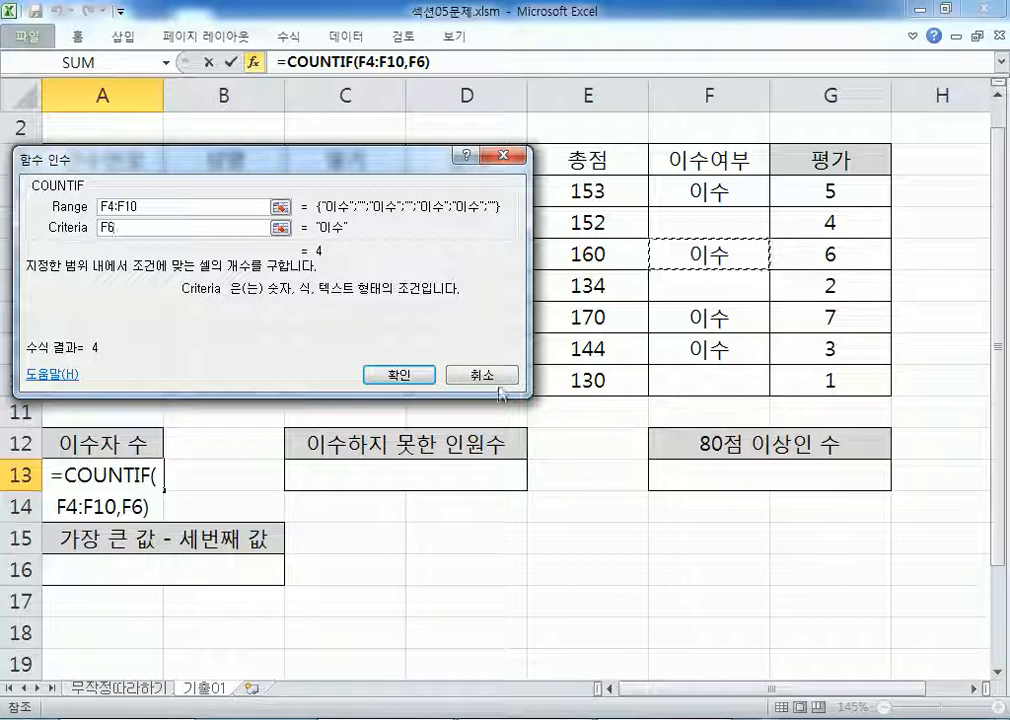
click(720, 319)
click(710, 347)
click(680, 222)
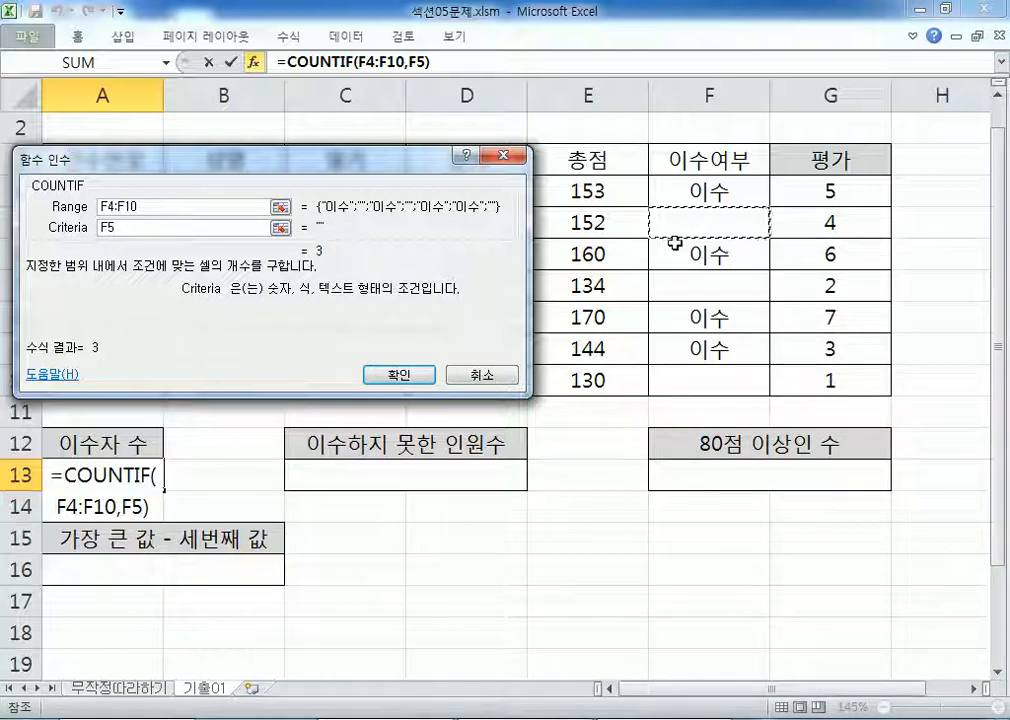
click(683, 255)
click(693, 188)
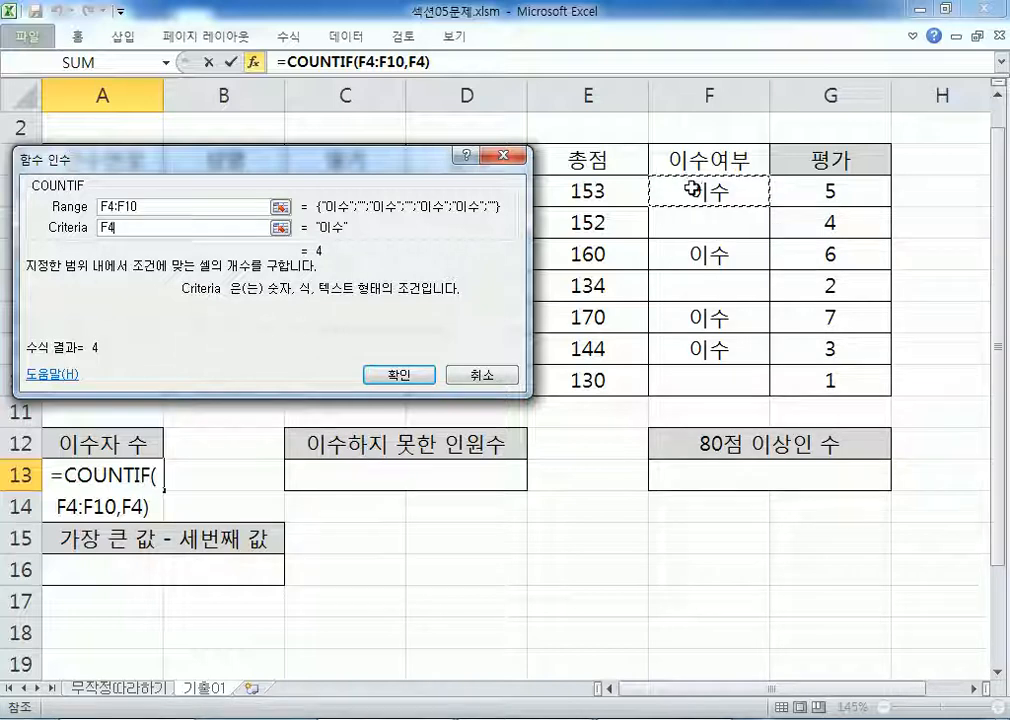
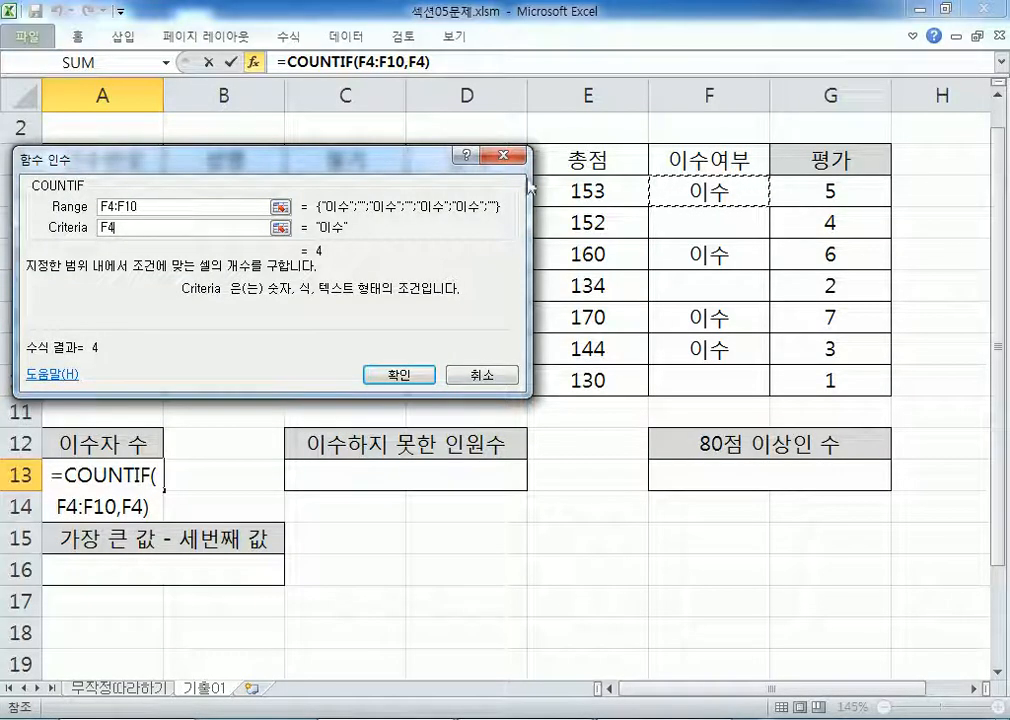
Step: Replace the COUNTIF criteria in A13 with the text "이수"
drag(410, 162, 396, 320)
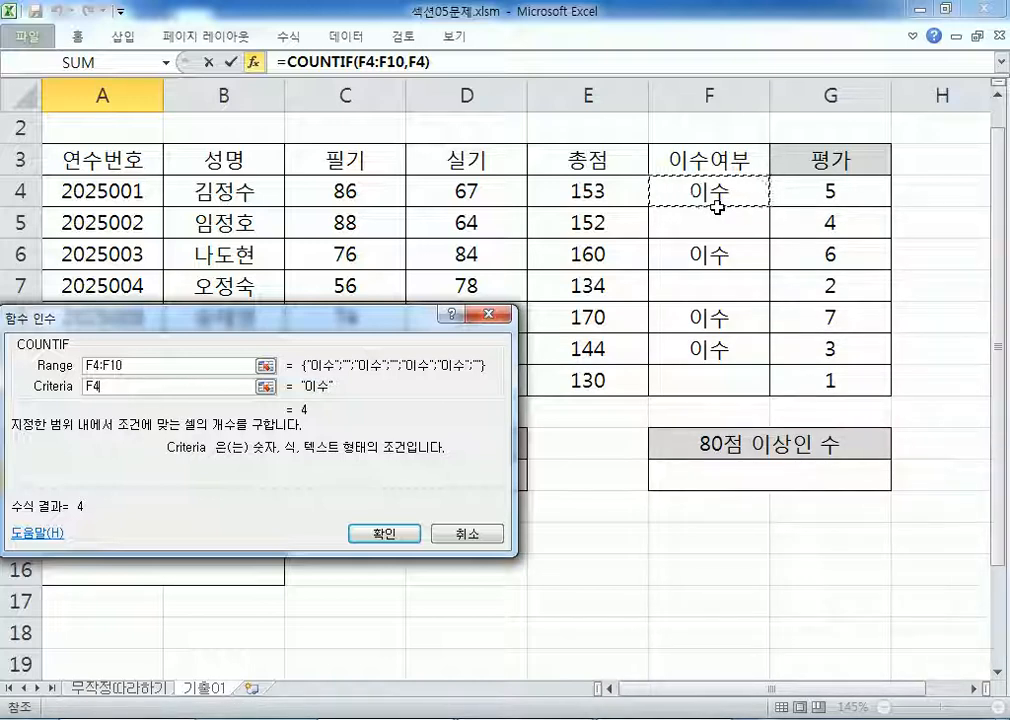
drag(300, 327, 406, 158)
drag(273, 214, 150, 216)
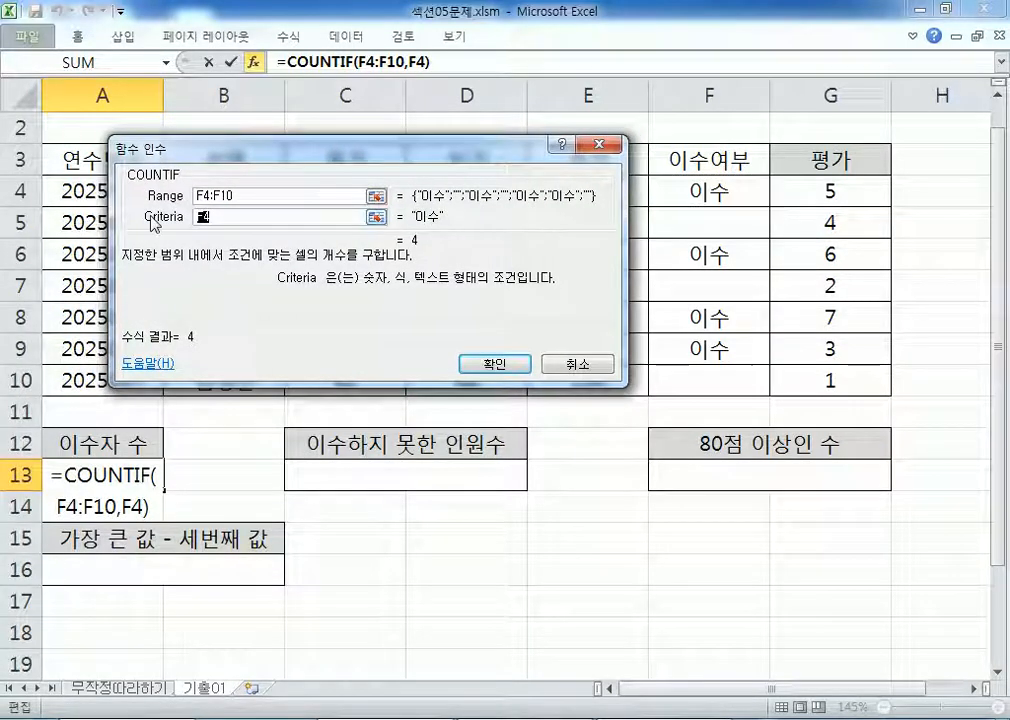
text(DLT)
key(BackSpace)
key(BackSpace)
key(BackSpace)
key(Hangul)
text(이수)
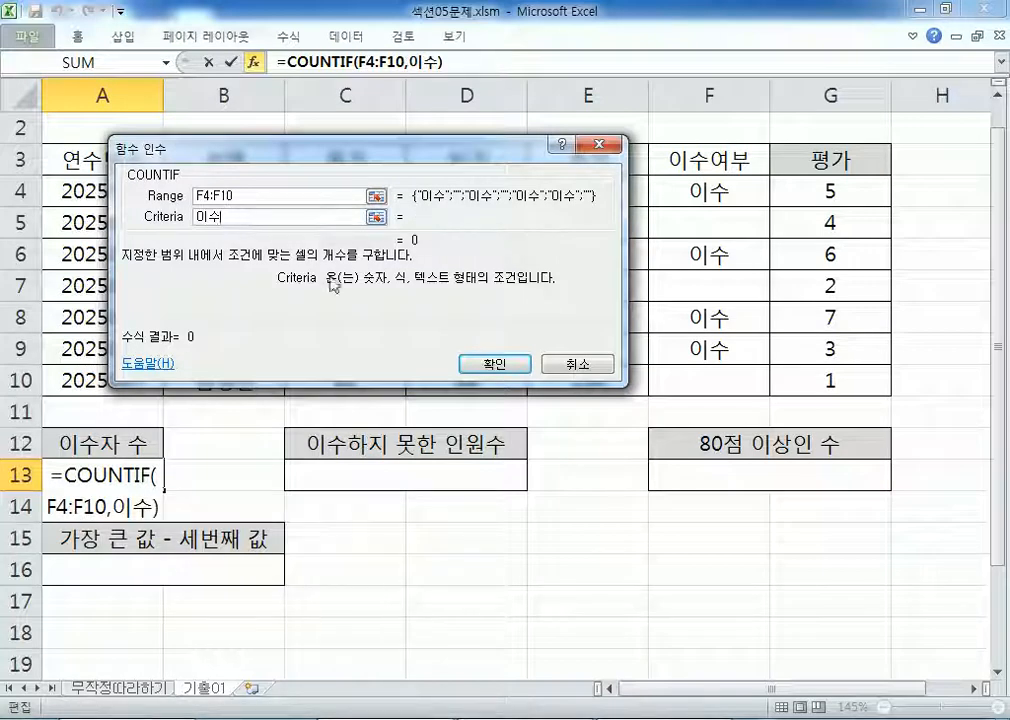
click(284, 198)
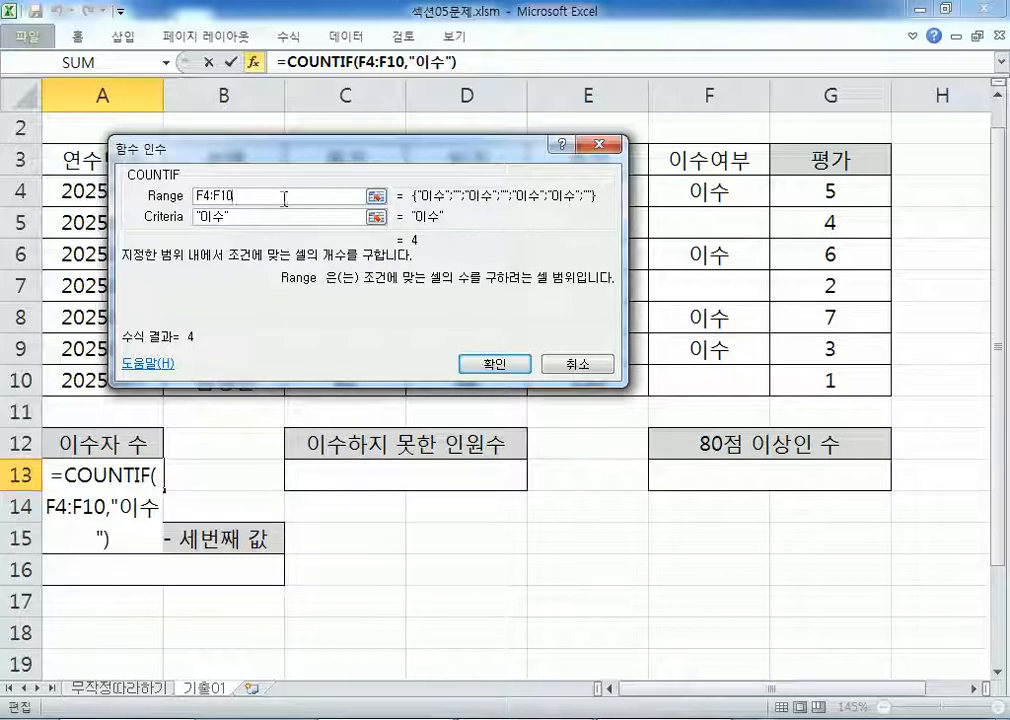
click(245, 218)
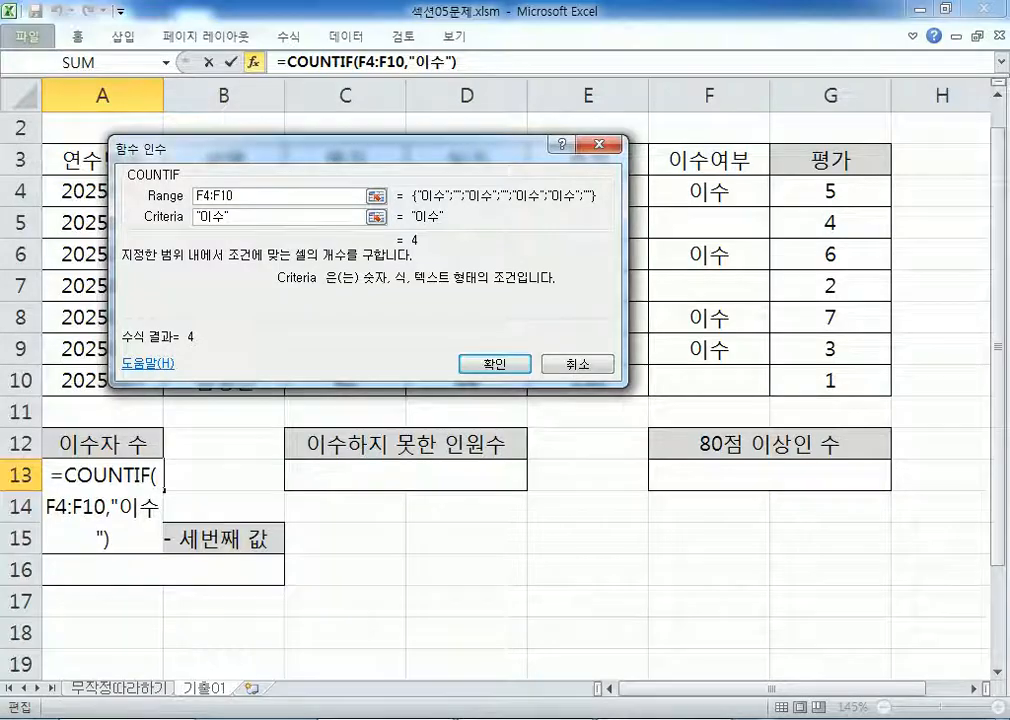
Step: Switch to Notepad, compare the "이수" criterion with the noted 문제2 formula, and return to Excel
click(430, 719)
click(284, 225)
drag(284, 225, 338, 228)
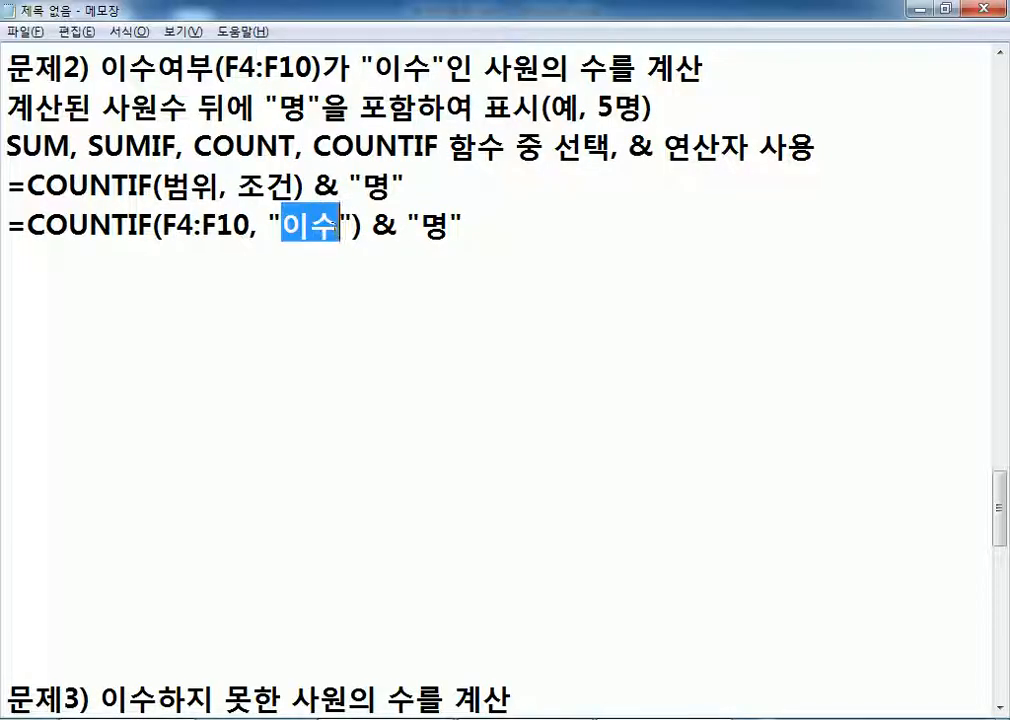
key(Down)
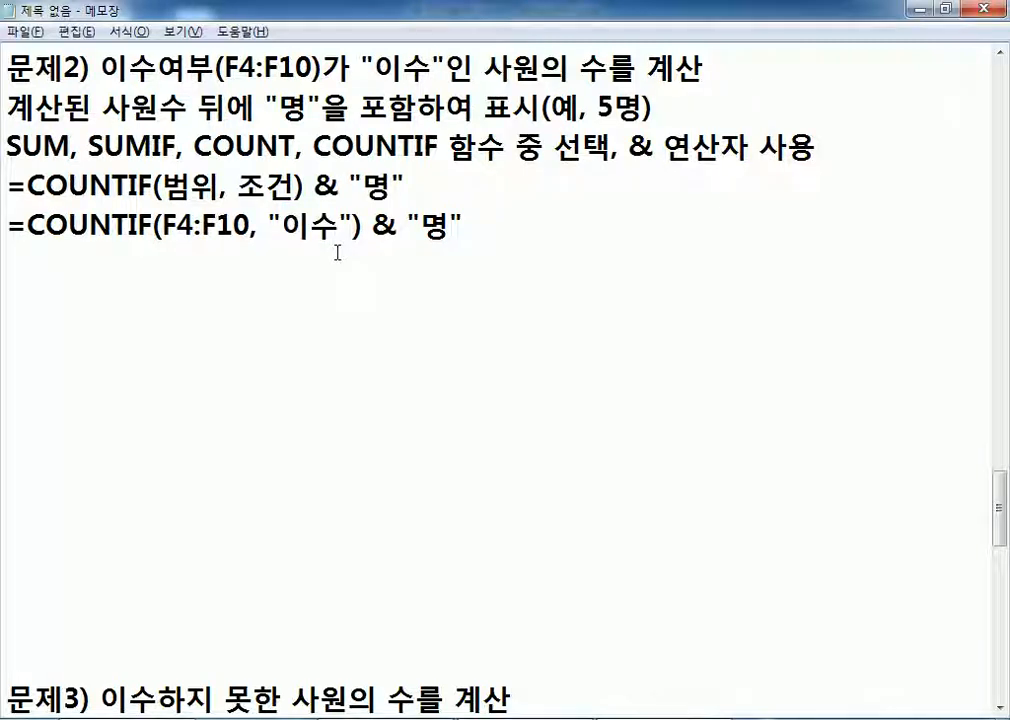
key(alt+Tab)
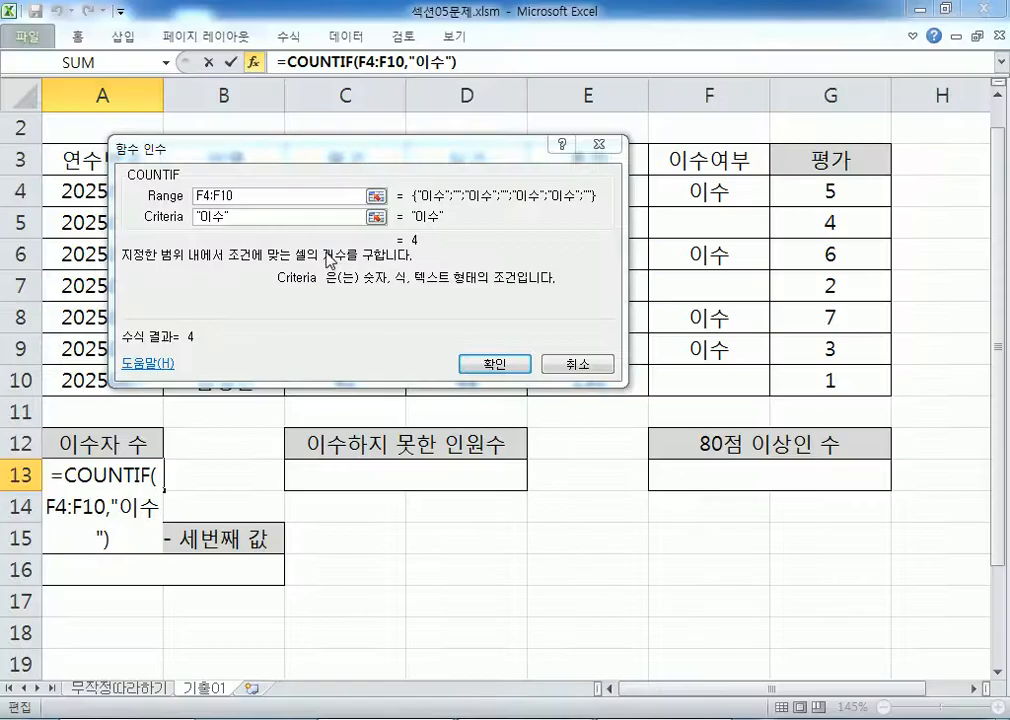
Step: Append the suffix &"명" to the COUNTIF formula in A13 and confirm the function
click(472, 63)
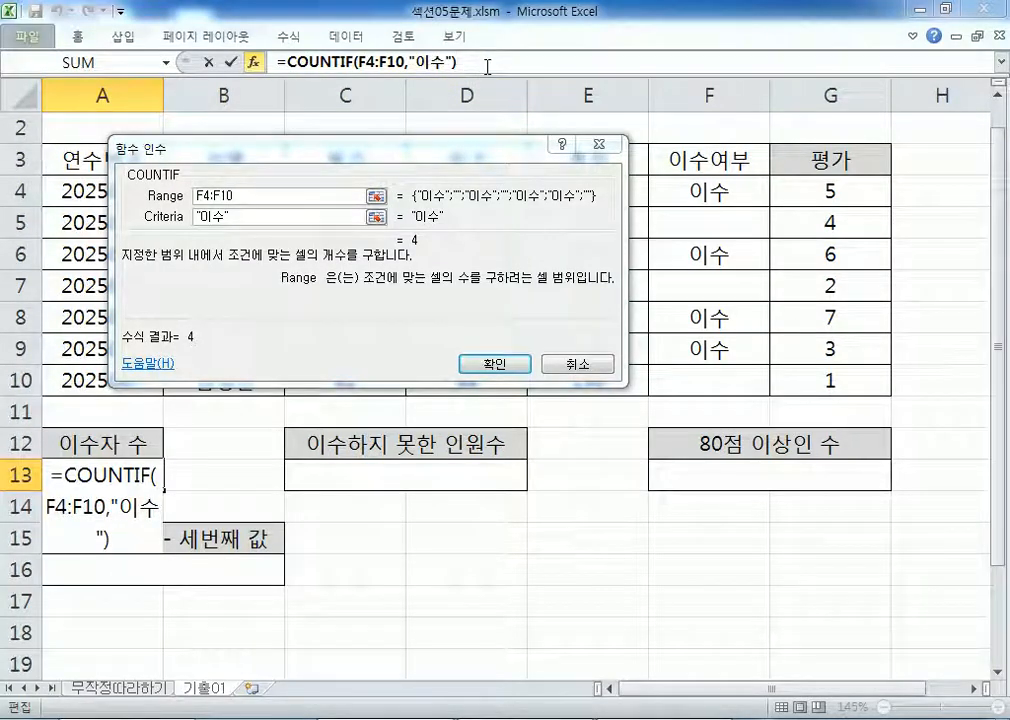
text(&"명")
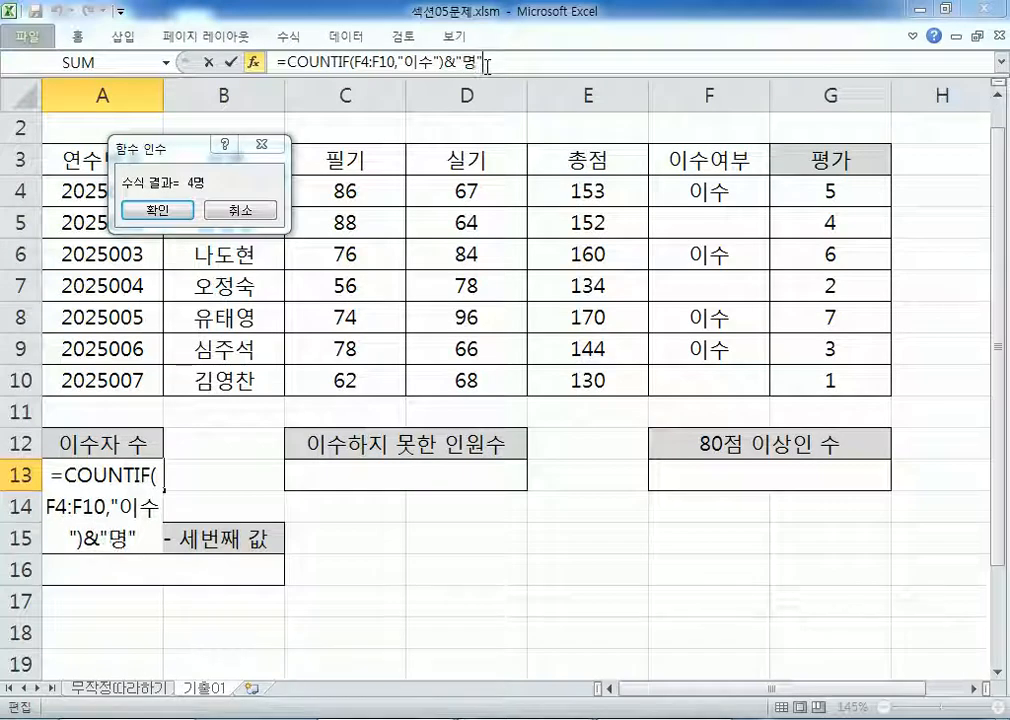
drag(485, 63, 411, 52)
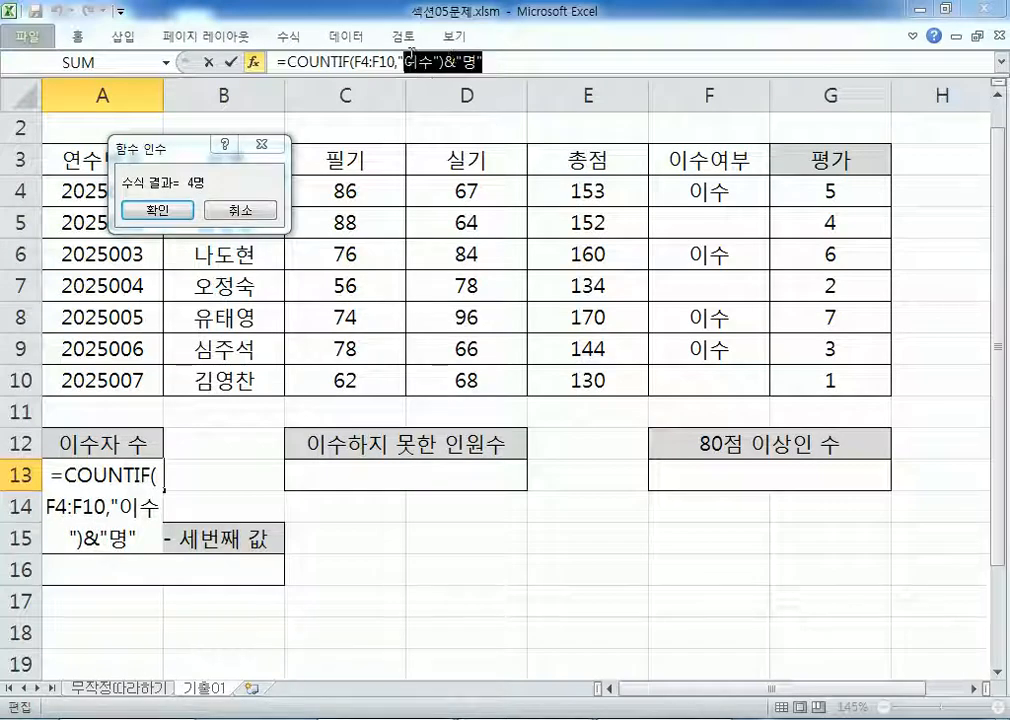
click(332, 62)
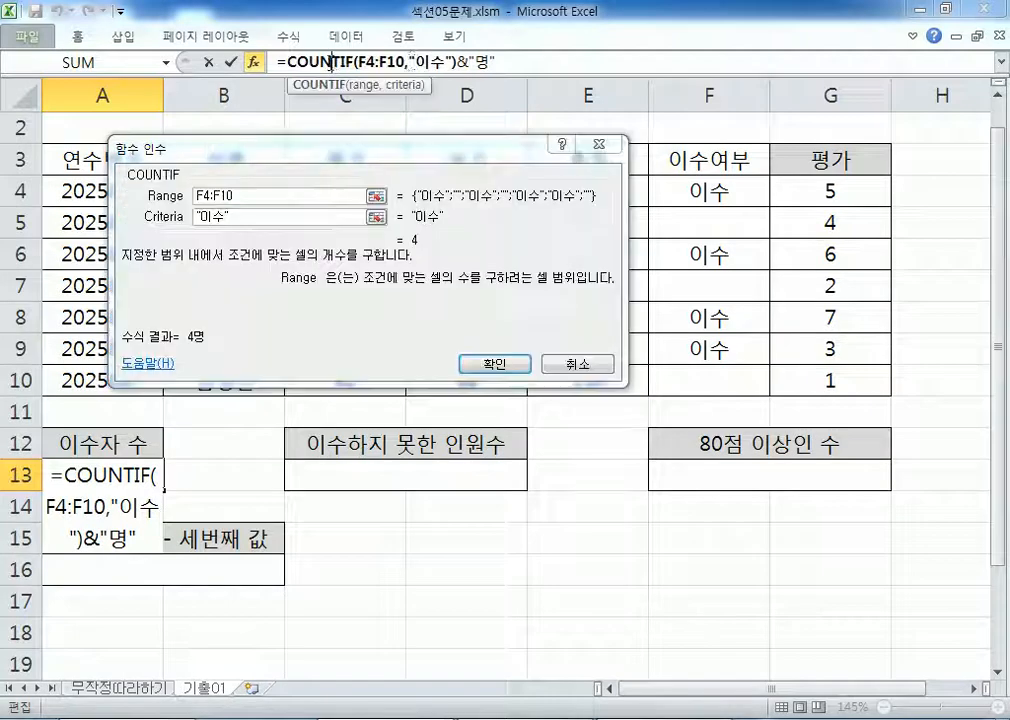
key(End)
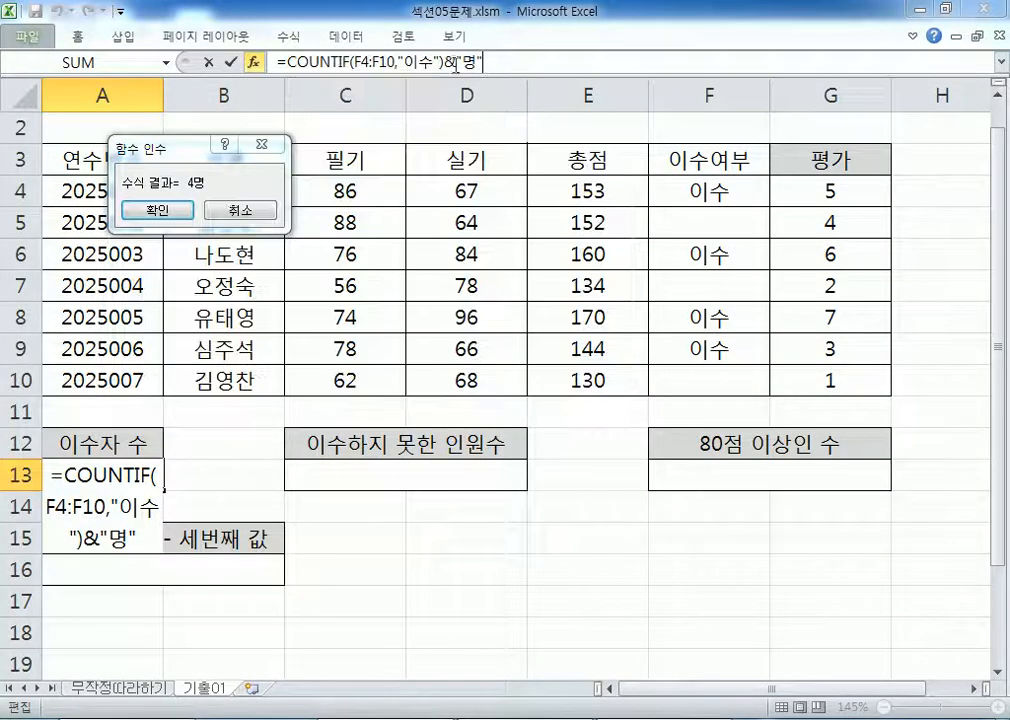
click(168, 213)
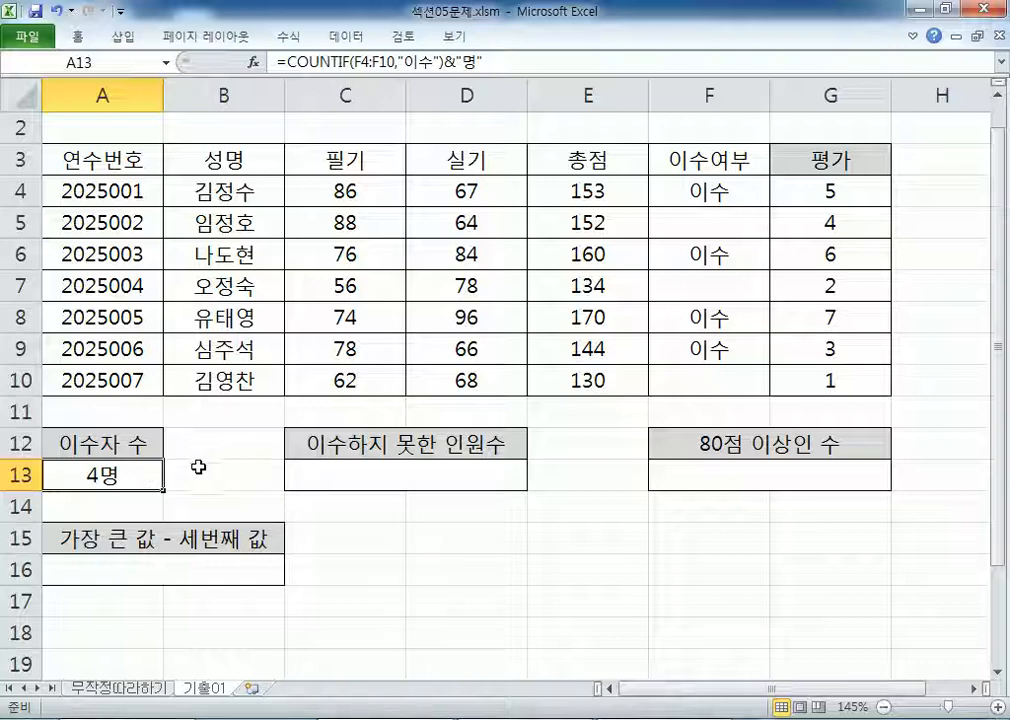
Step: Check the finished formula in A13 and clear the cell
key(F2)
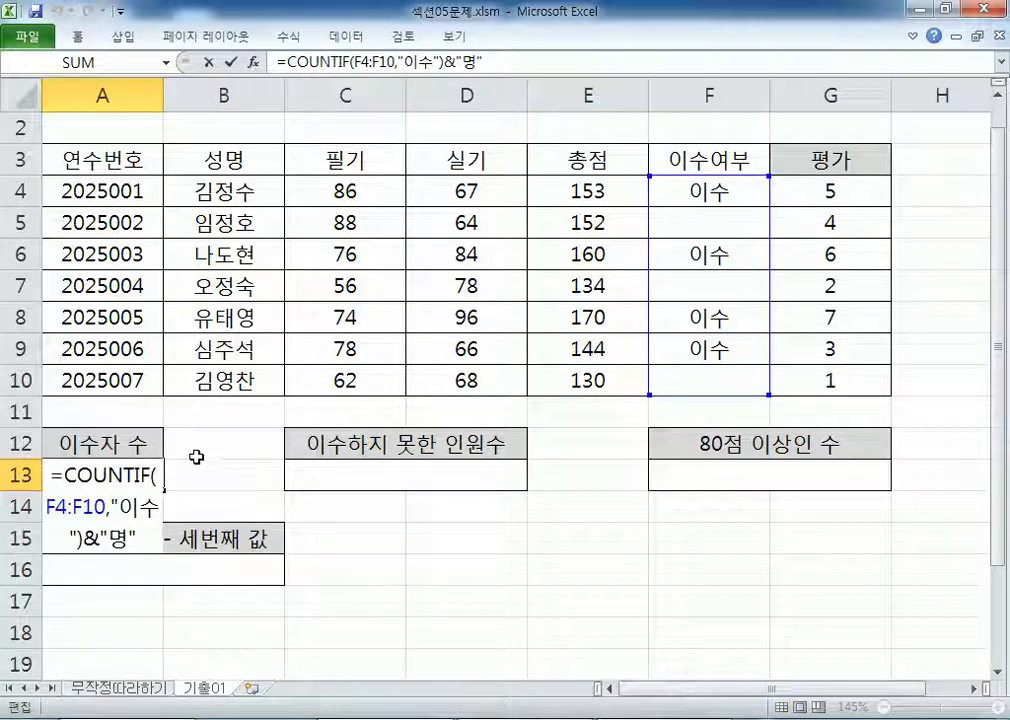
key(Escape)
scroll(202, 445, down, 1)
key(Delete)
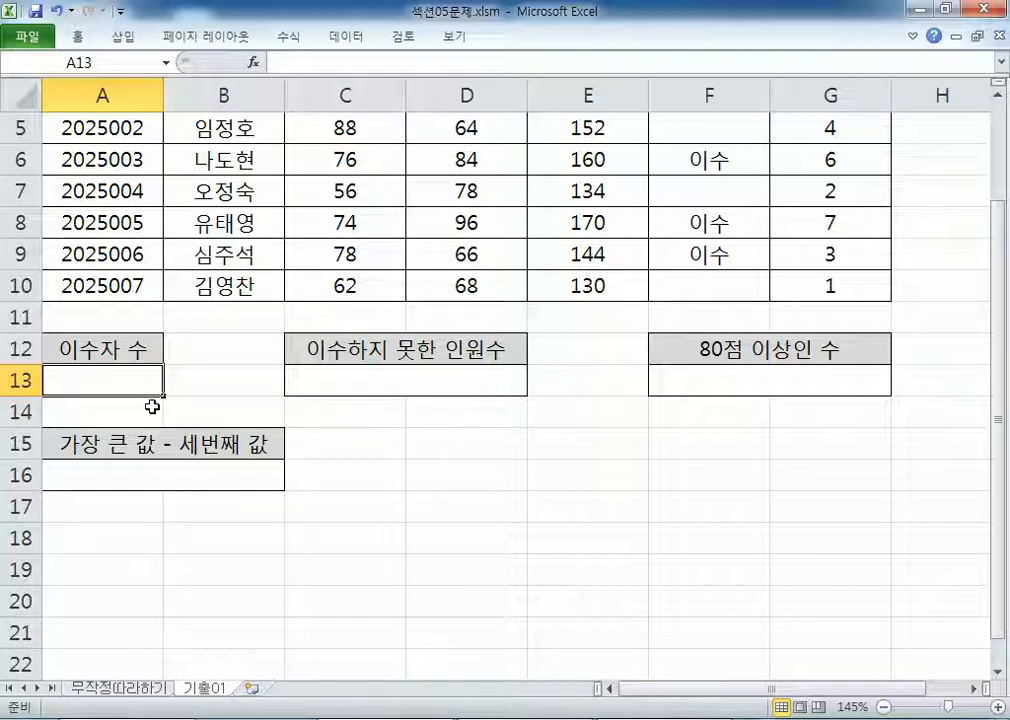
Step: Begin a COUNTIF formula directly in cell A13, without the function arguments dialog
text(=)
text(ㅊ)
key(BackSpace)
text(채ㅕㅜㅅ)
key(BackSpace)
key(BackSpace)
key(BackSpace)
key(BackSpace)
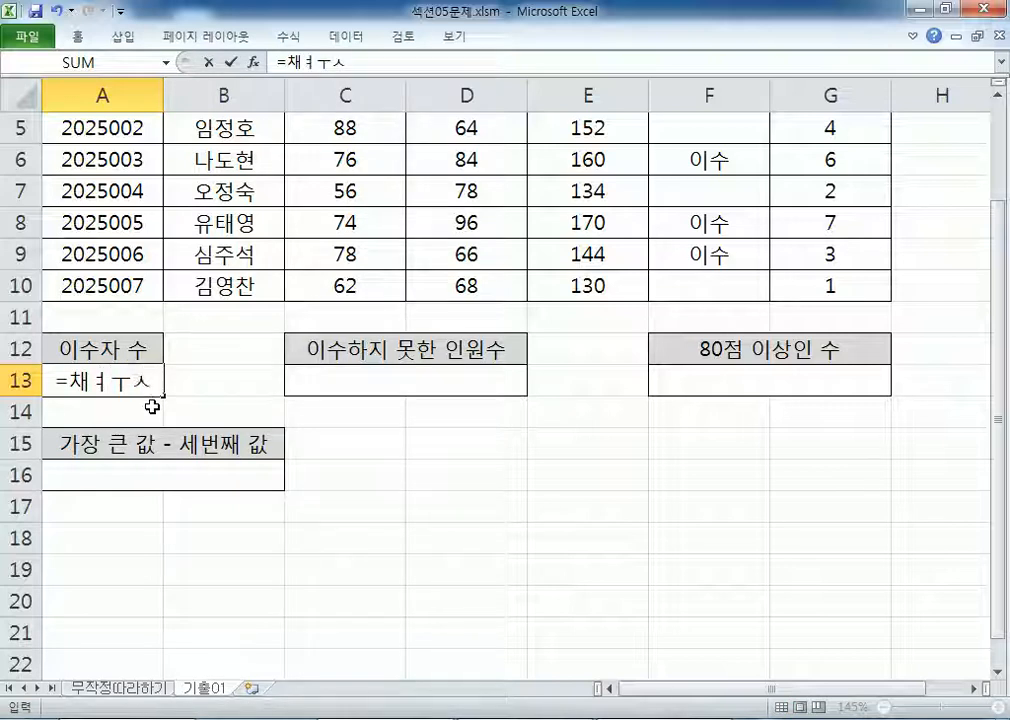
text(COUN)
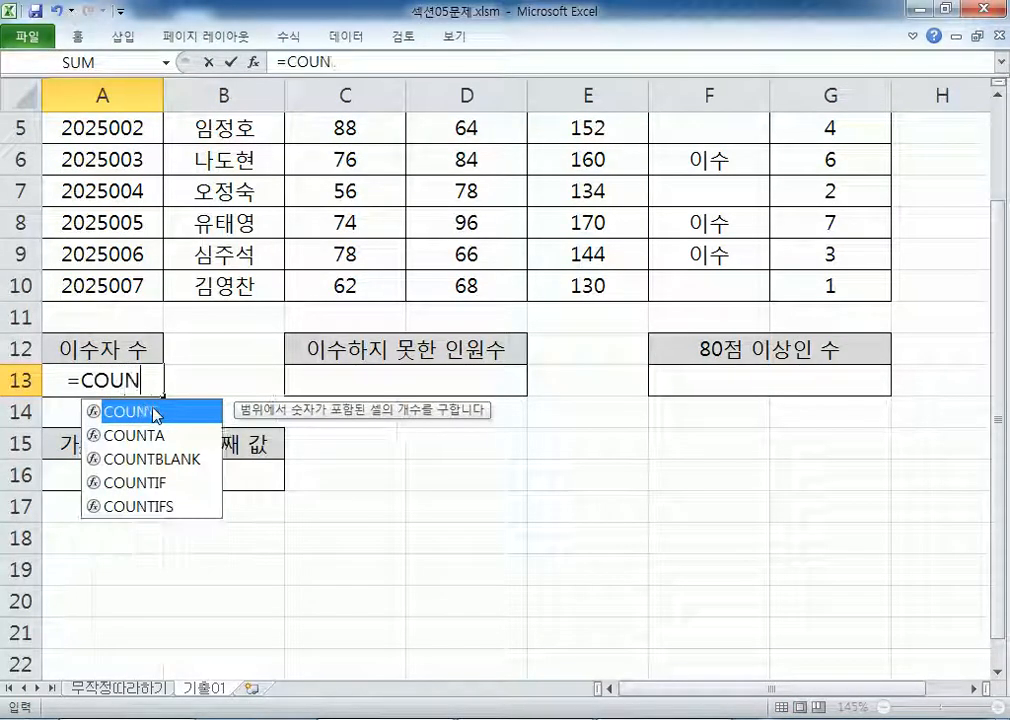
text(TIF)
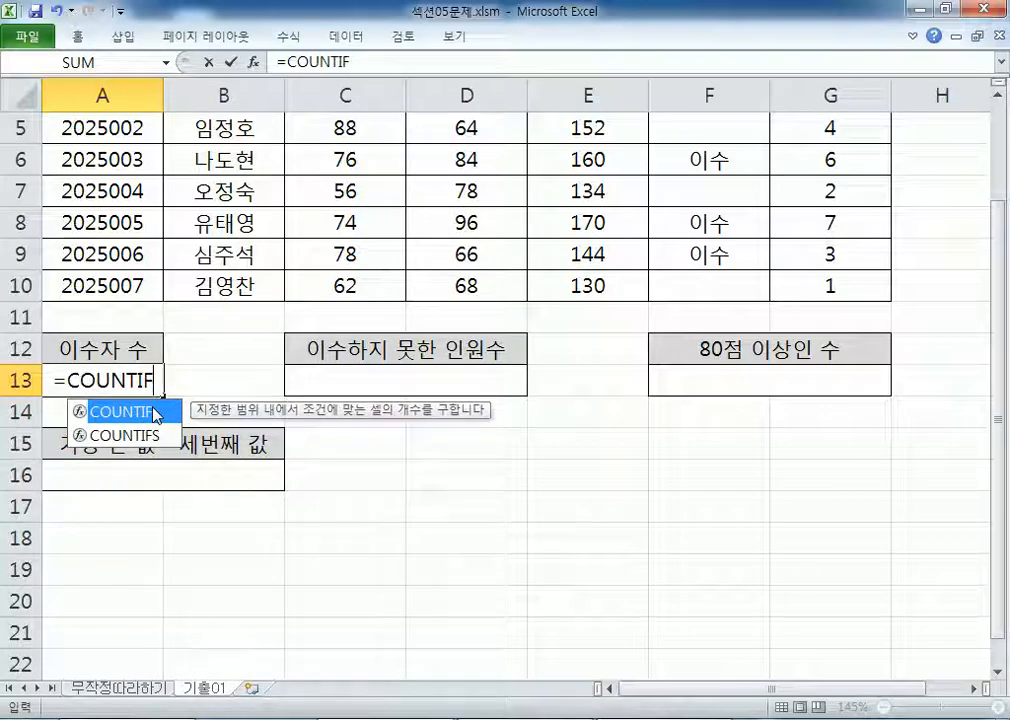
double_click(155, 412)
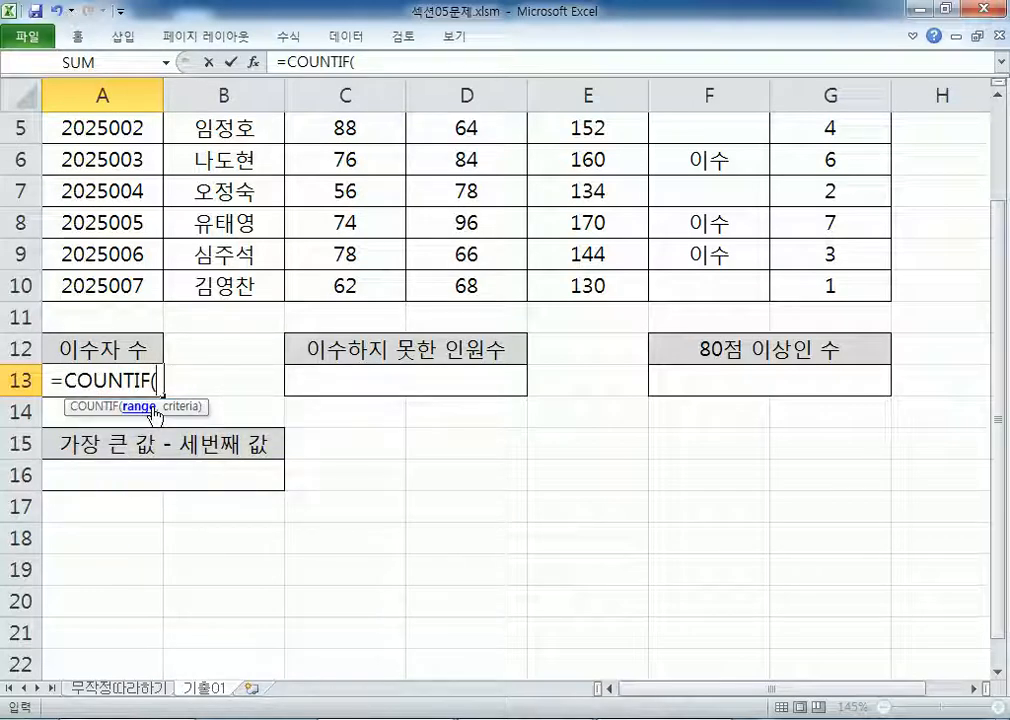
Step: Set the COUNTIF range to F4:F10, trying C4:C10 in between, and move on to the criteria argument
scroll(455, 343, up, 1)
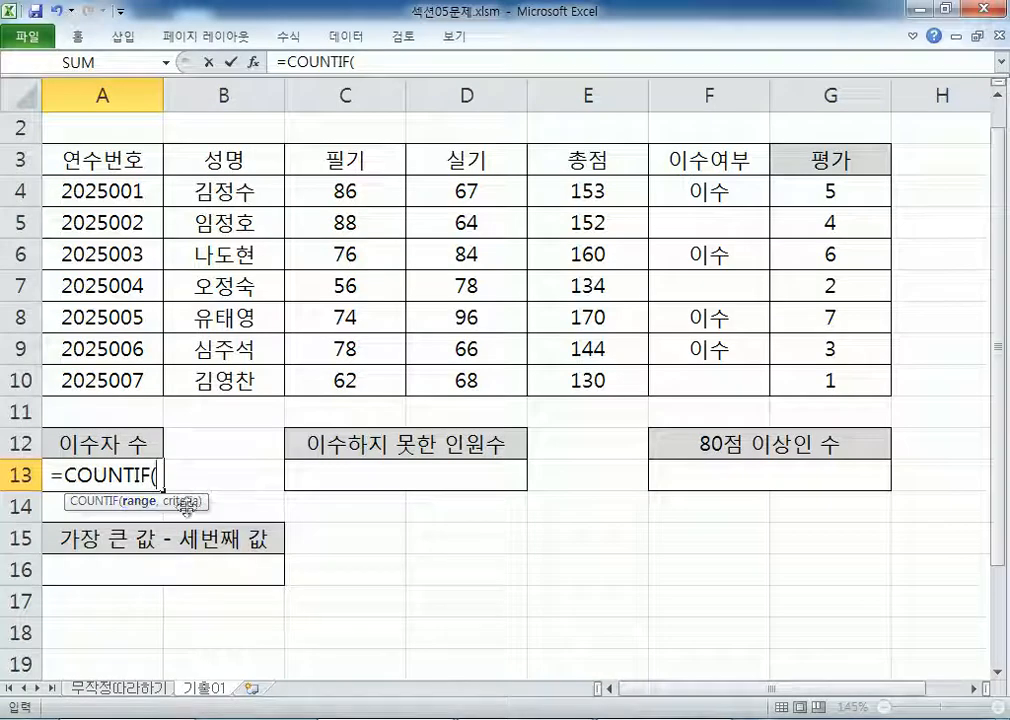
drag(656, 190, 699, 366)
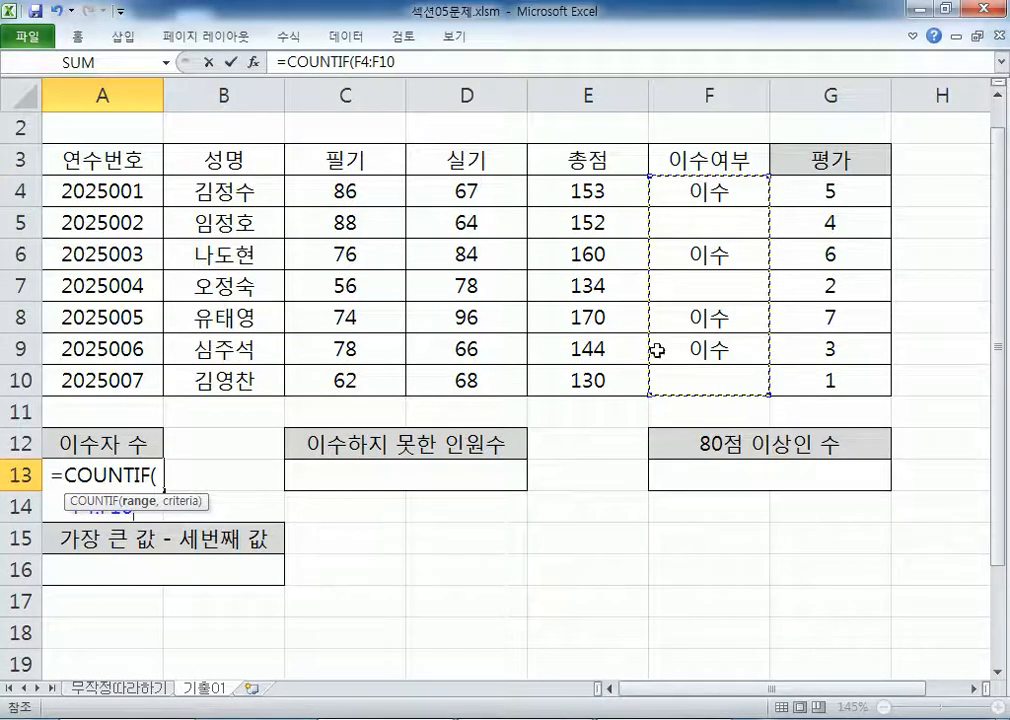
drag(350, 192, 352, 399)
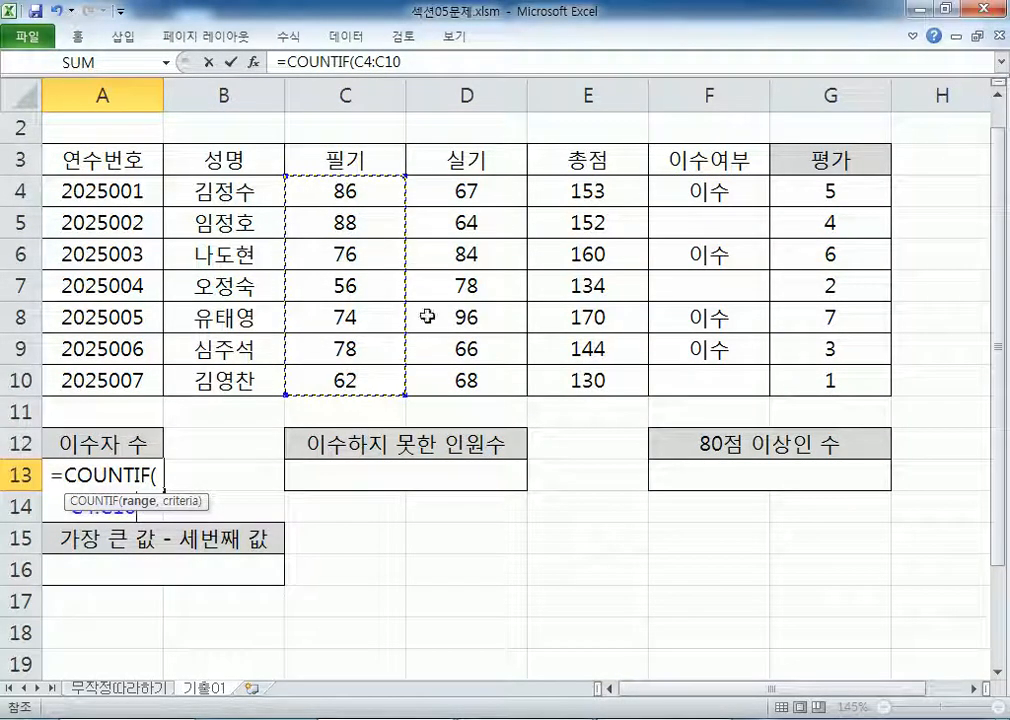
drag(716, 192, 728, 383)
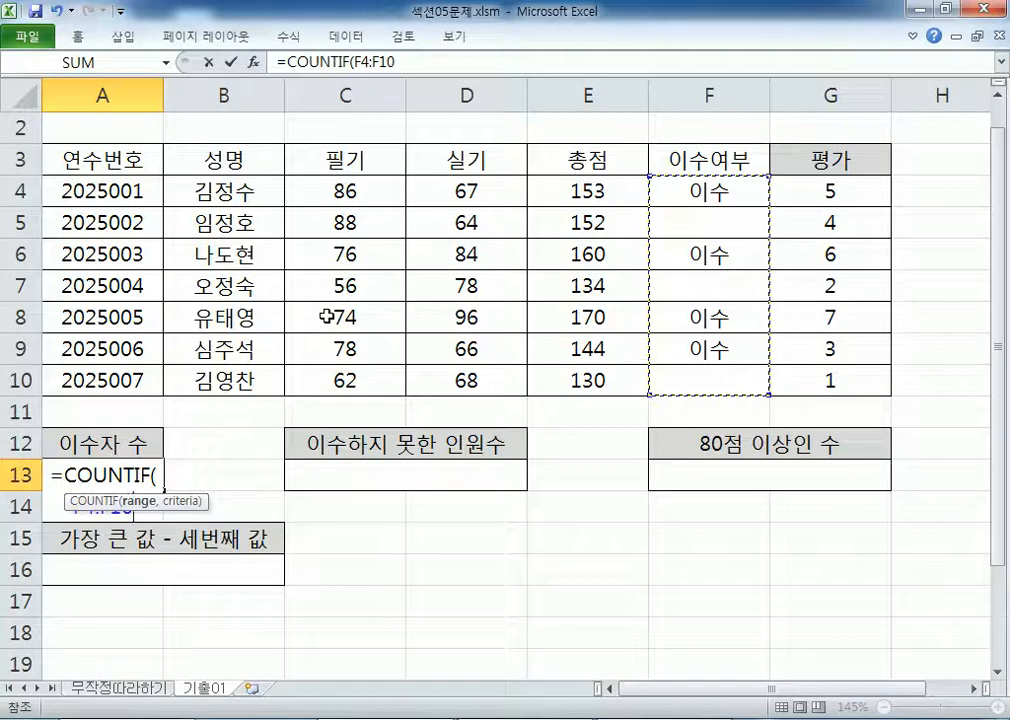
scroll(326, 317, down, 2)
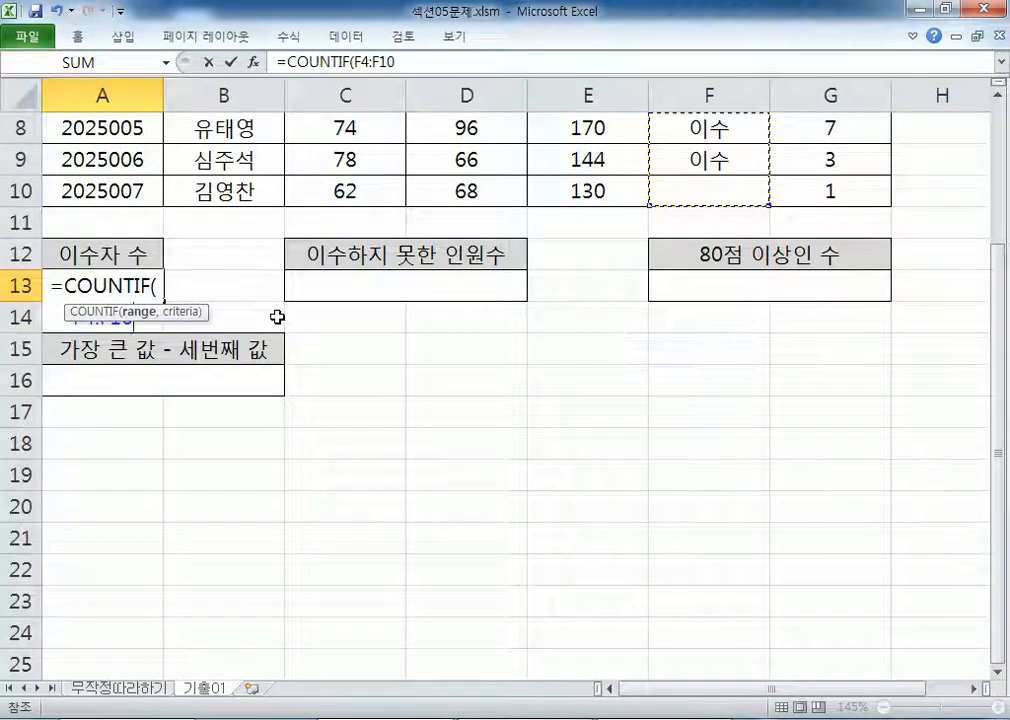
text(,)
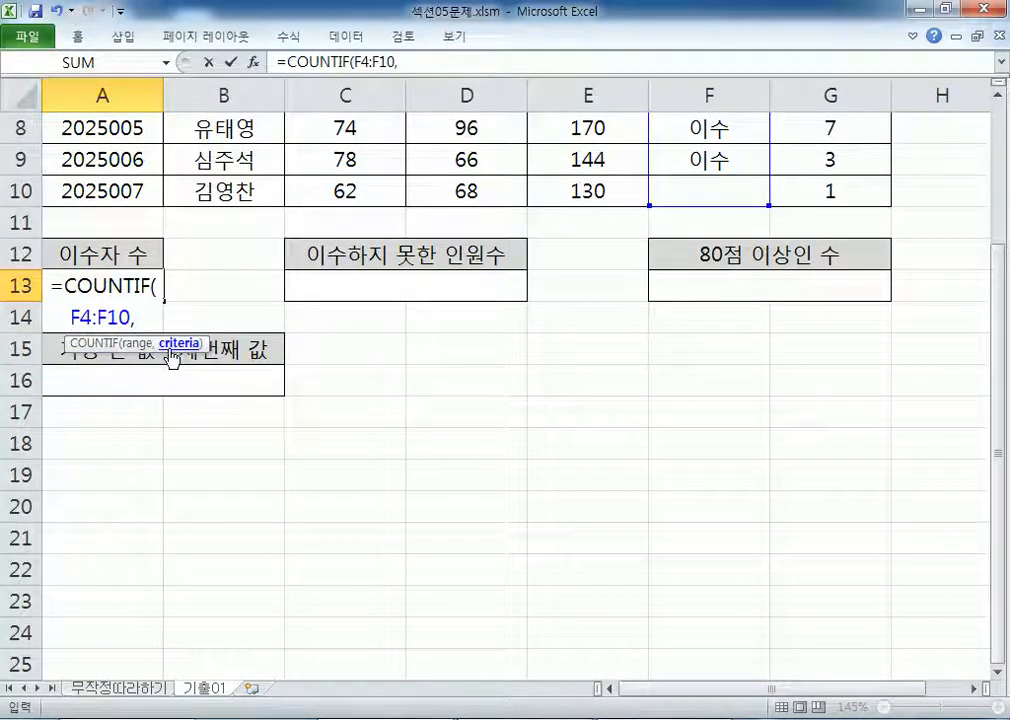
Step: Try cells F4 and F6 as the COUNTIF criteria, then remove the cell reference
scroll(232, 356, up, 2)
click(712, 191)
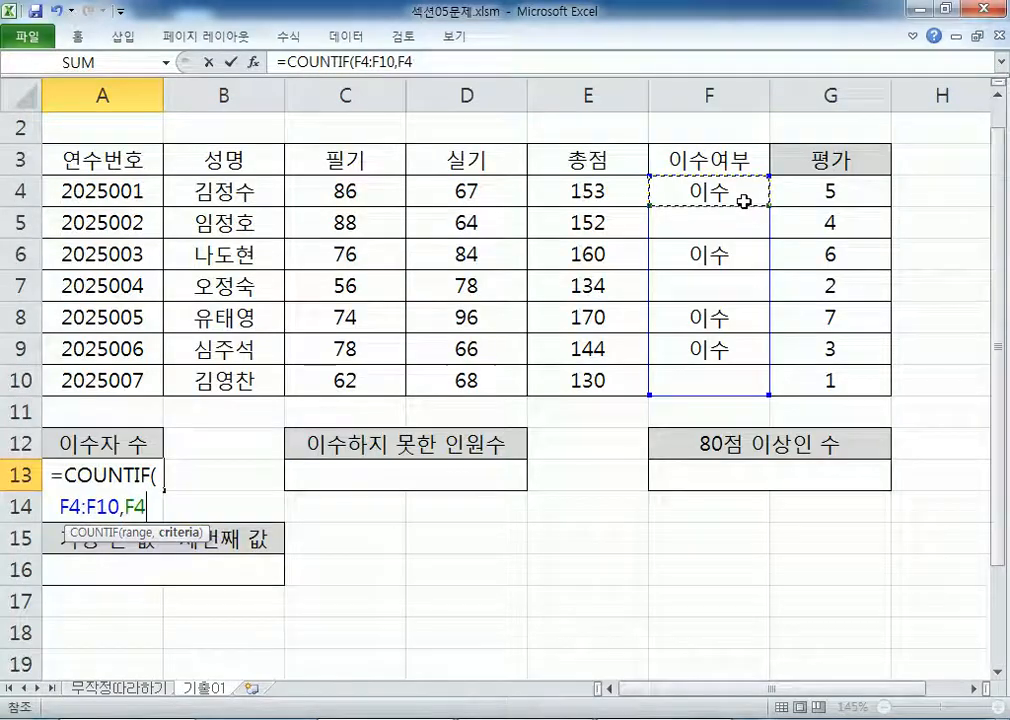
click(722, 248)
click(712, 191)
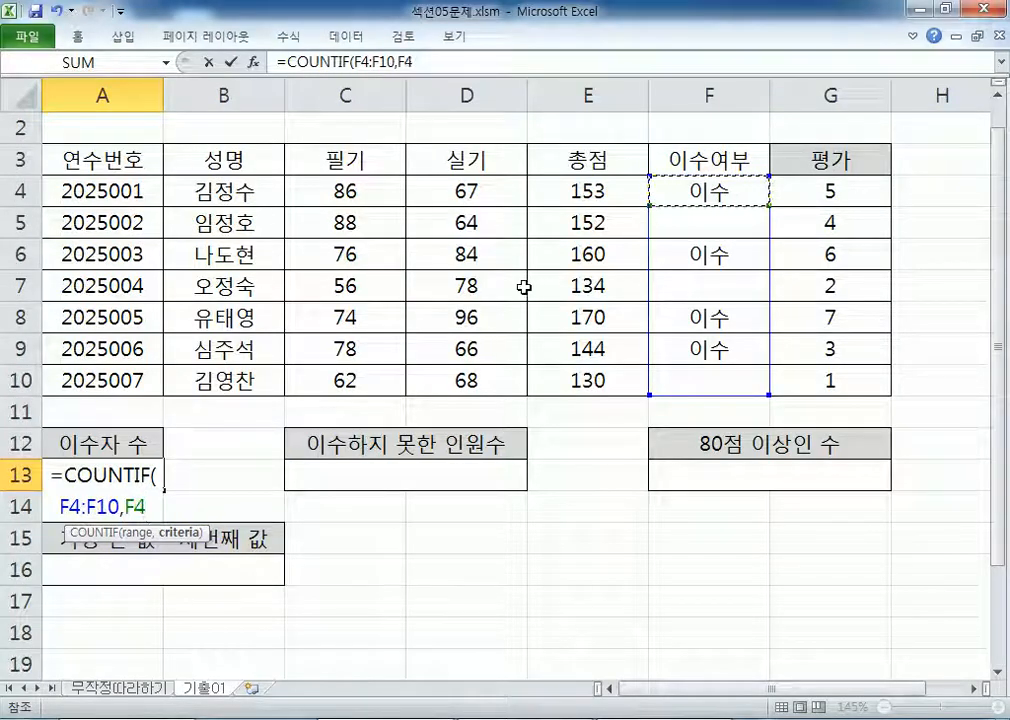
scroll(519, 289, down, 2)
key(BackSpace)
key(BackSpace)
Step: Enter the text "이수" in quotation marks as the COUNTIF criteria
text(")
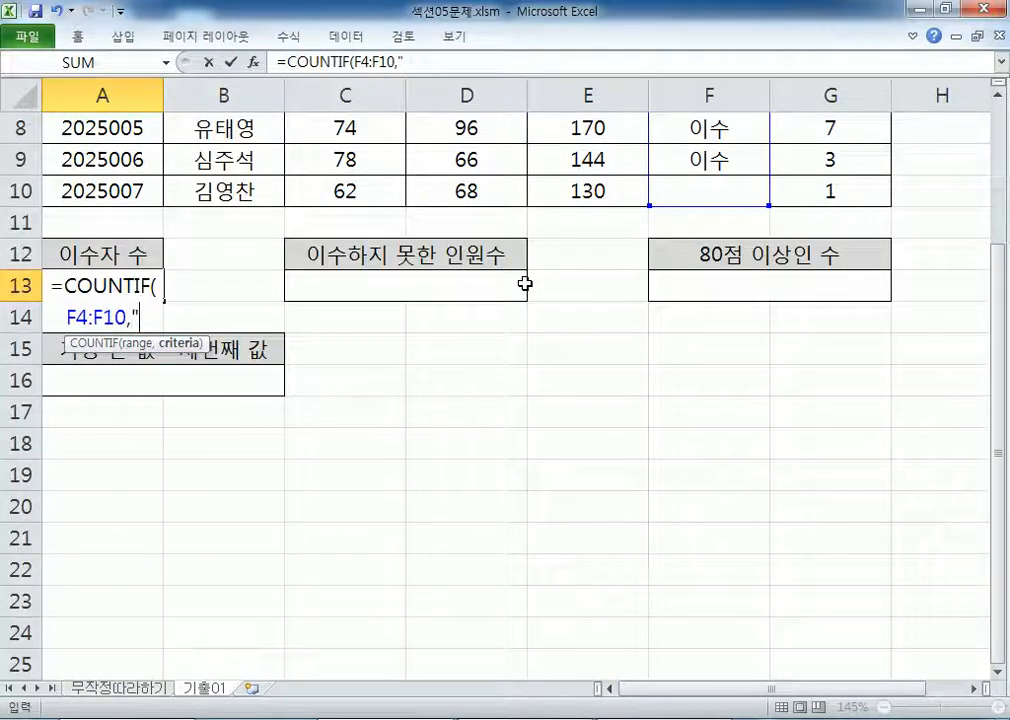
text(이수)
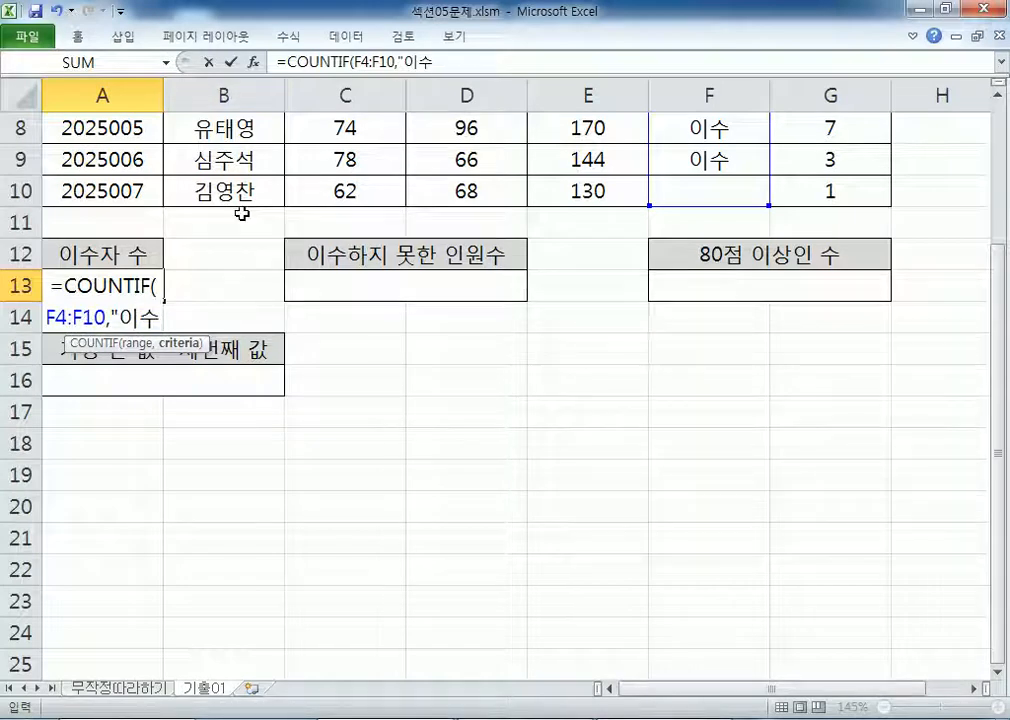
text(")
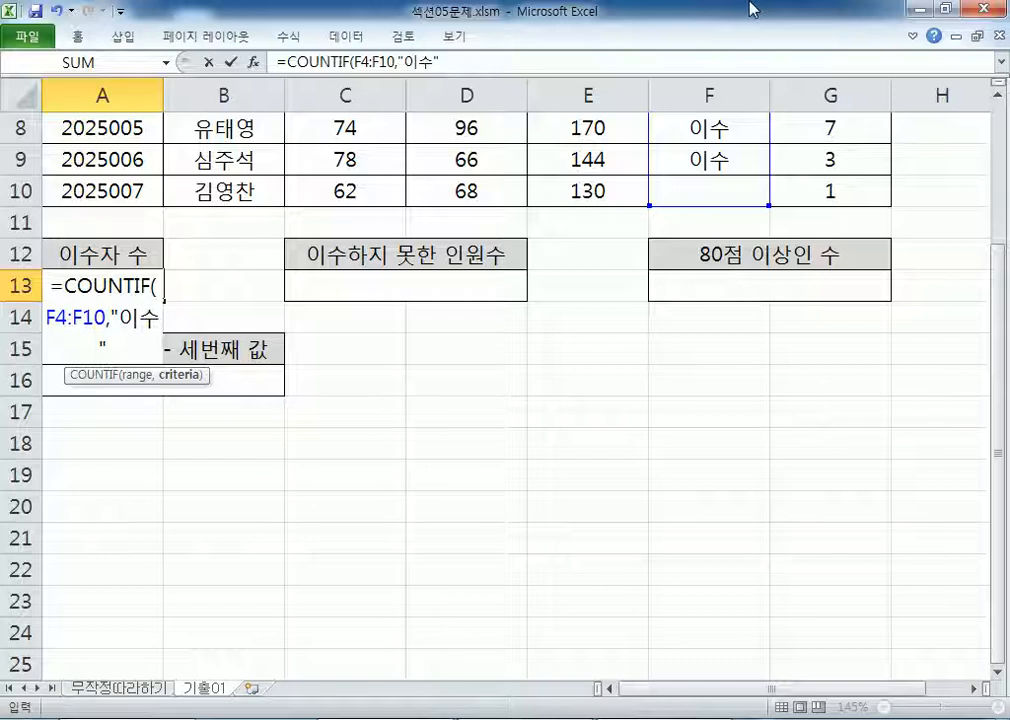
Step: Close the COUNTIF function, append &"명" and confirm the formula in A13
text()&)
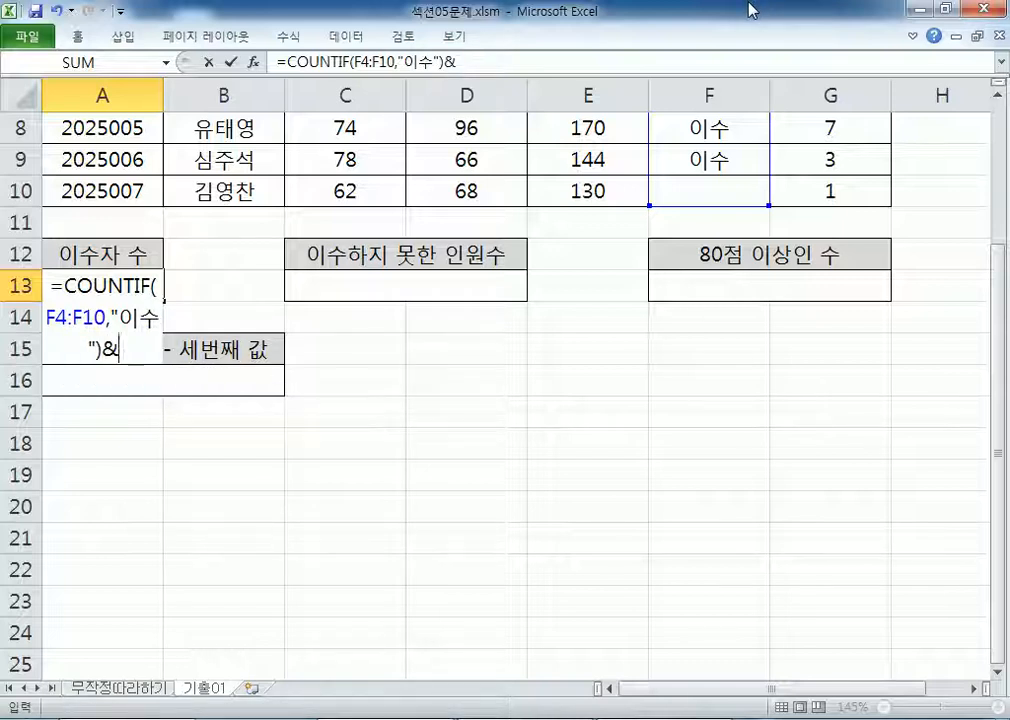
text(")
text(AUD)
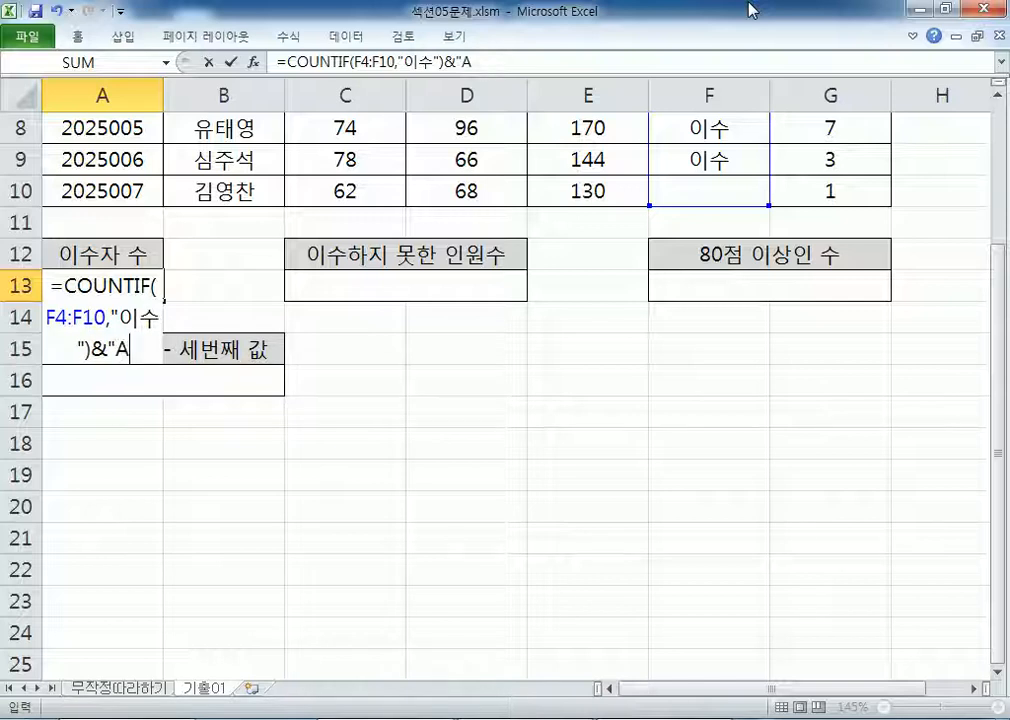
key(BackSpace)
key(BackSpace)
key(BackSpace)
key(Hangul)
text(ㅁㅕㅇ")
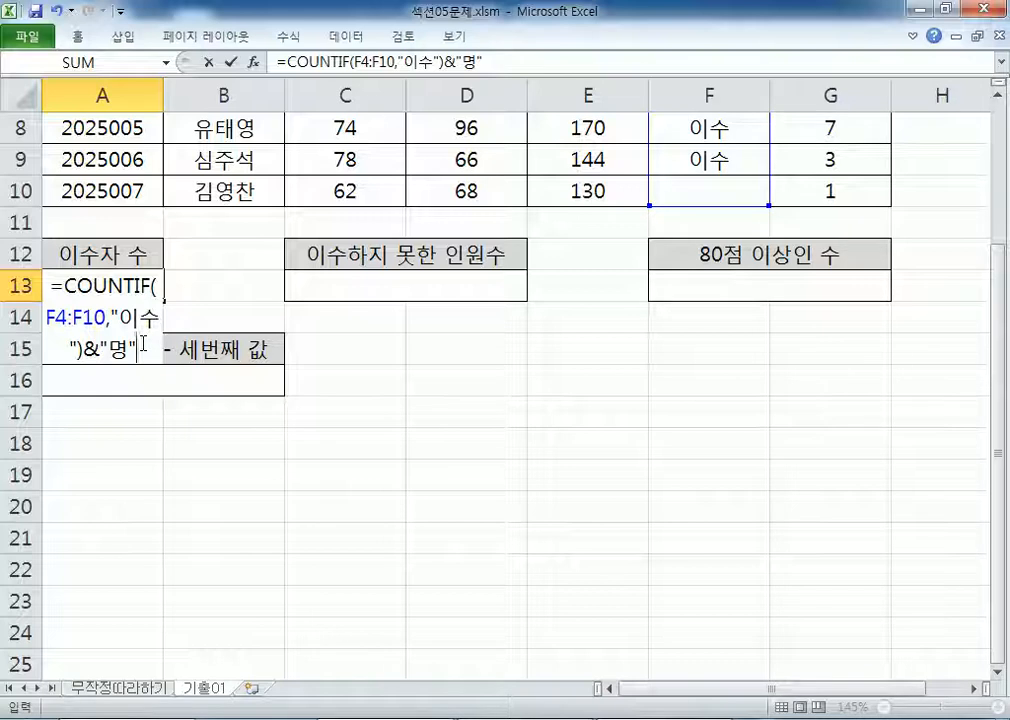
key(Return)
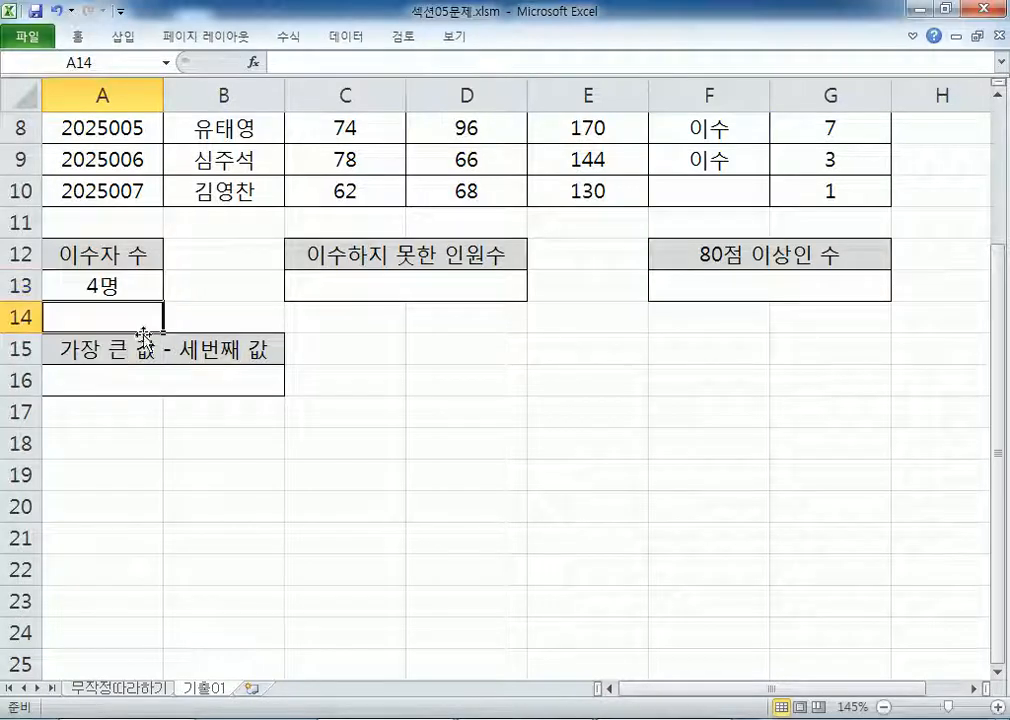
Step: Switch to Notepad and duplicate the line =COUNTIF(F4:F10, "이수") & "명" below itself
key(alt+Tab)
drag(12, 226, 16, 250)
key(ctrl+c)
key(ctrl+v)
key(ctrl+v)
Step: Remove the quotation marks around 이수 and 명 in the copied formula line
click(268, 264)
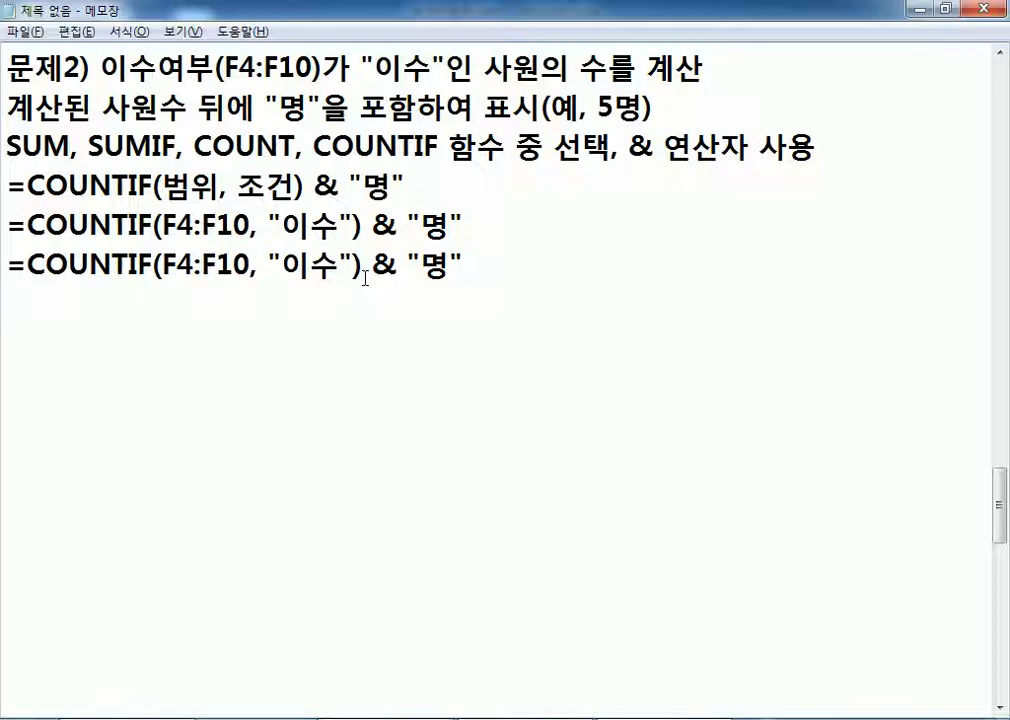
key(Delete)
click(341, 270)
key(BackSpace)
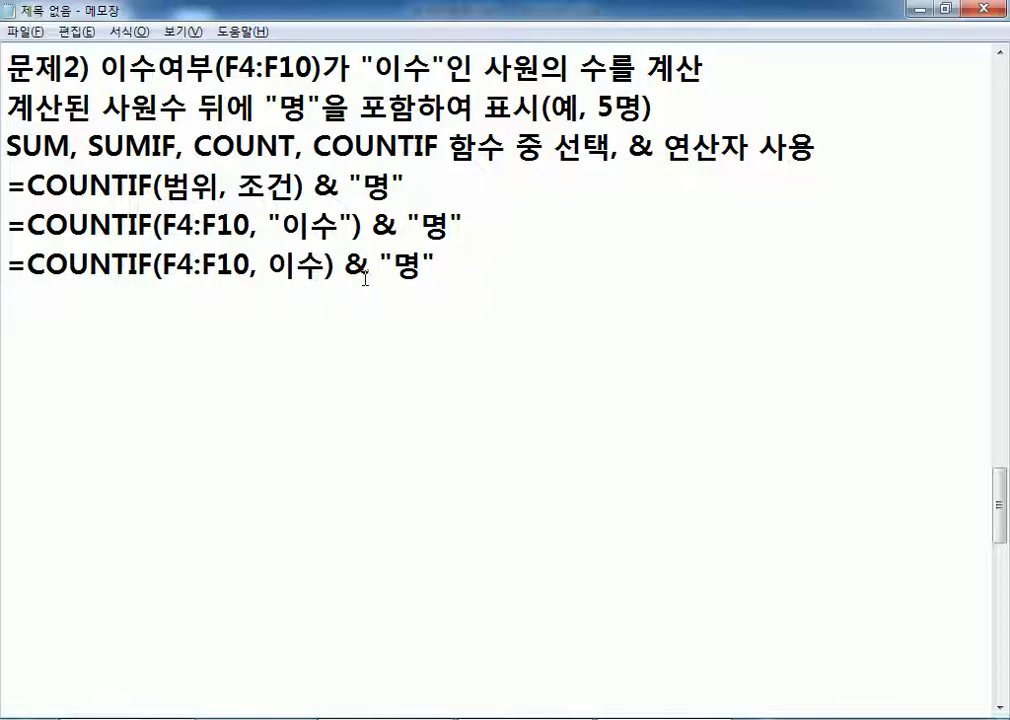
key(Right)
key(Right)
key(Right)
key(Delete)
key(End)
key(BackSpace)
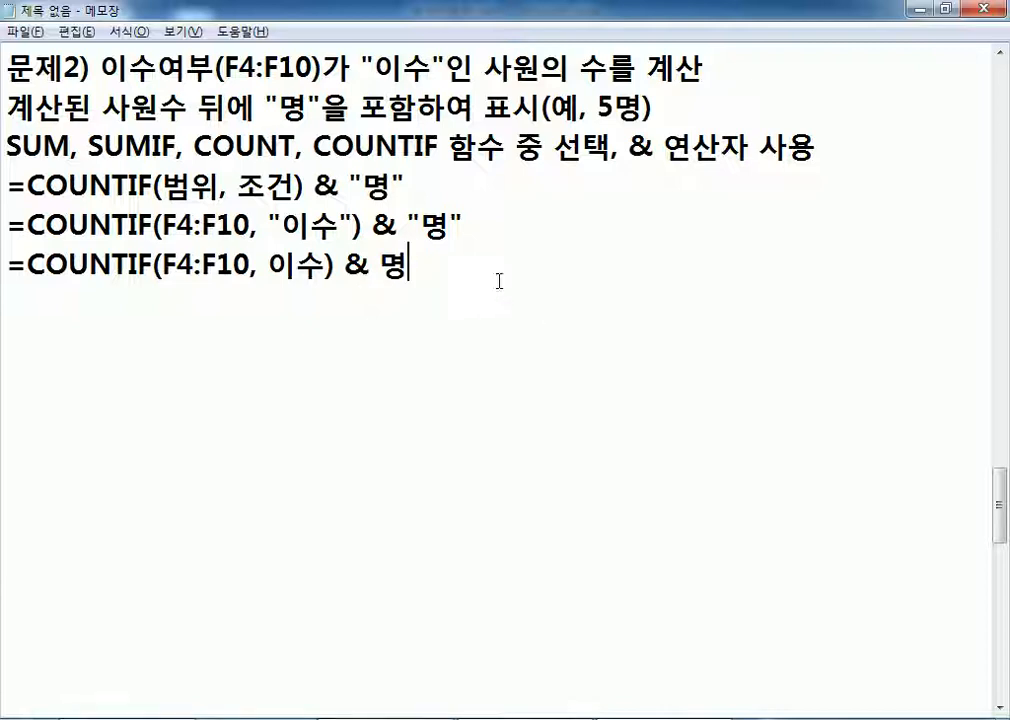
Step: Add the note "> 오류 발생" after the formula line without quotation marks
text(: DH)
key(BackSpace)
key(BackSpace)
text(오류 발새)
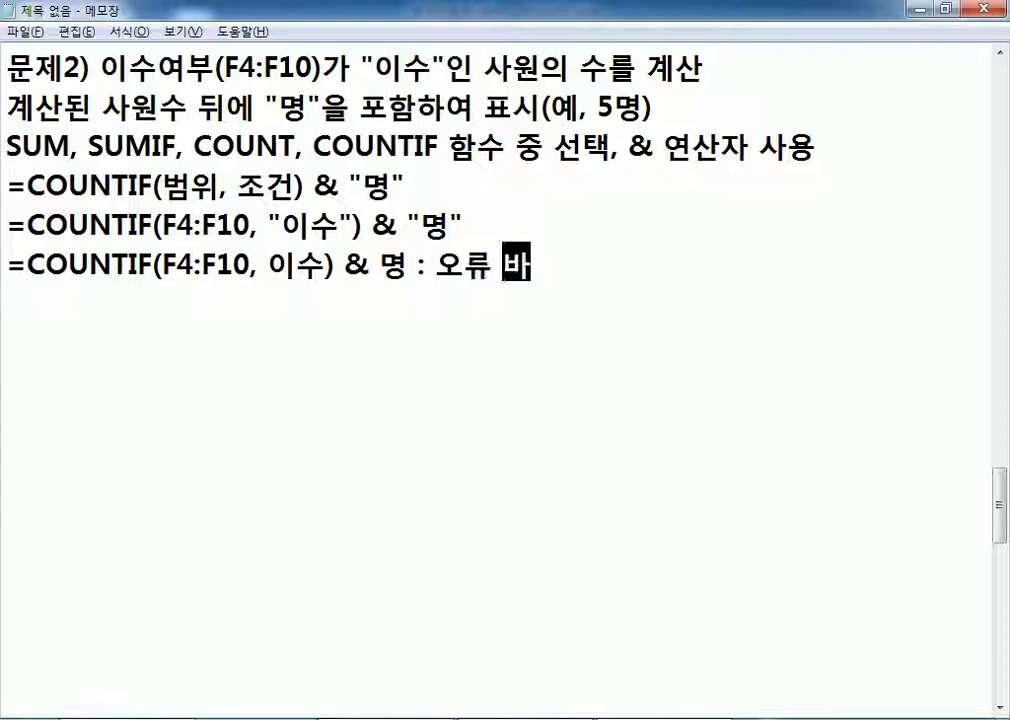
text(ㅇ)
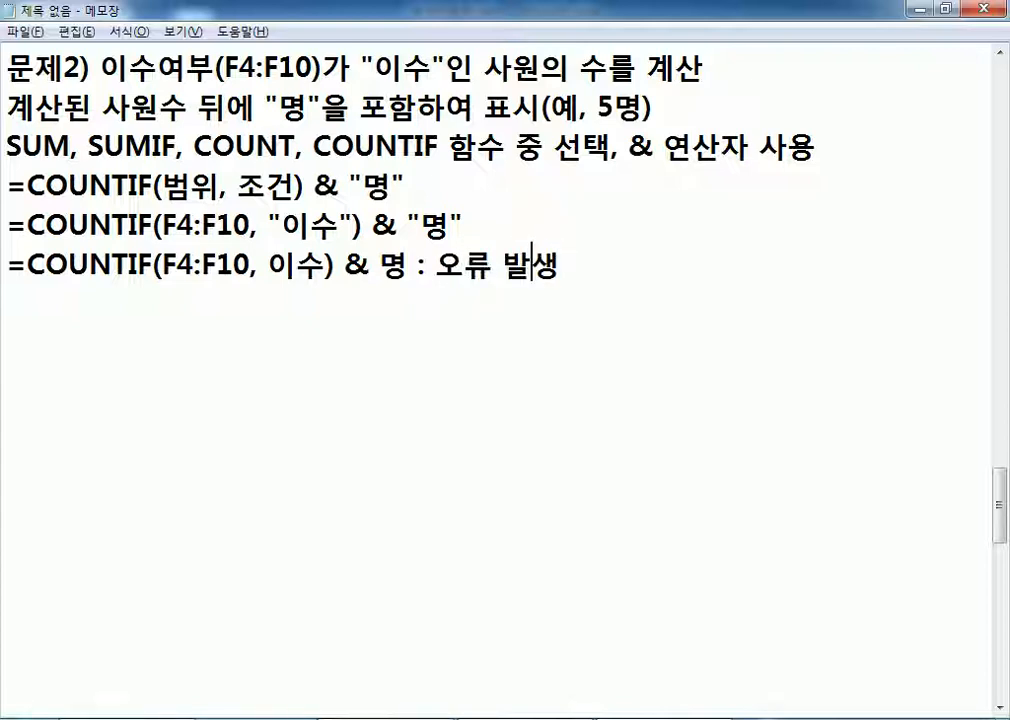
text(>)
key(Delete)
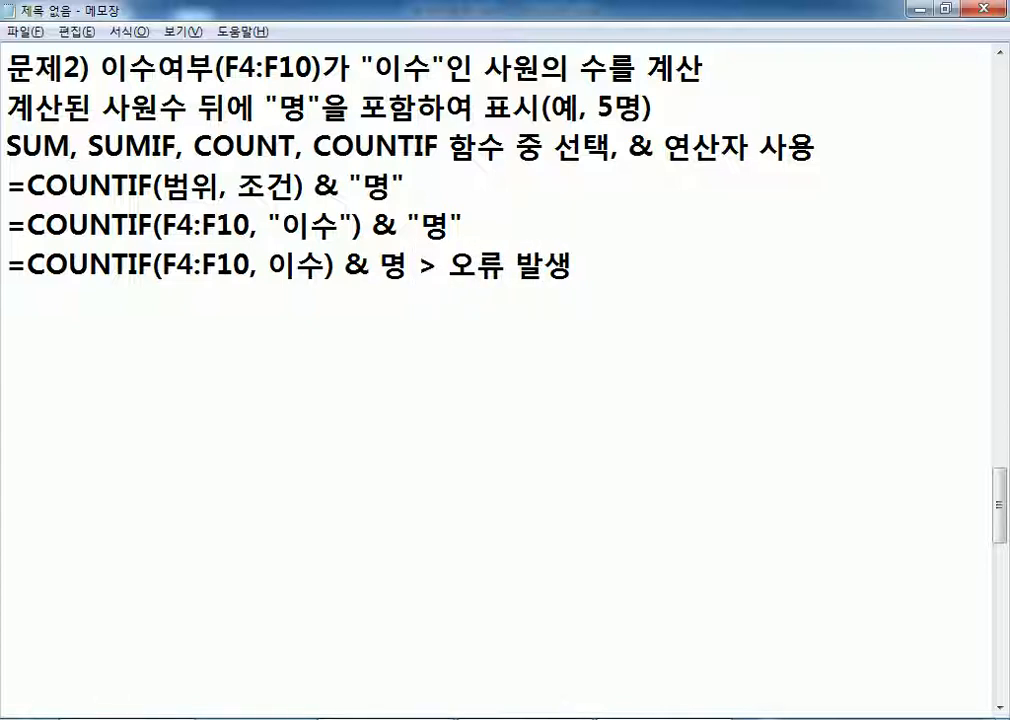
Step: Compare 이수 and 명 in the quoted and unquoted formula lines, and return to Excel
drag(268, 266, 402, 268)
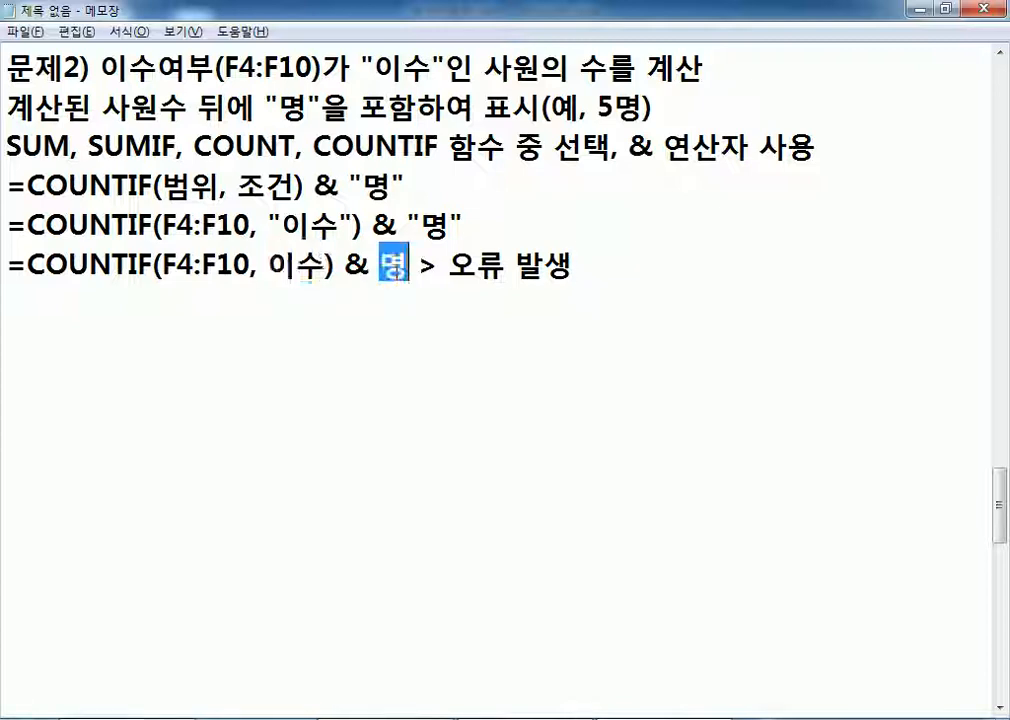
drag(282, 226, 336, 229)
drag(418, 223, 443, 224)
drag(408, 267, 3, 272)
key(alt+Tab)
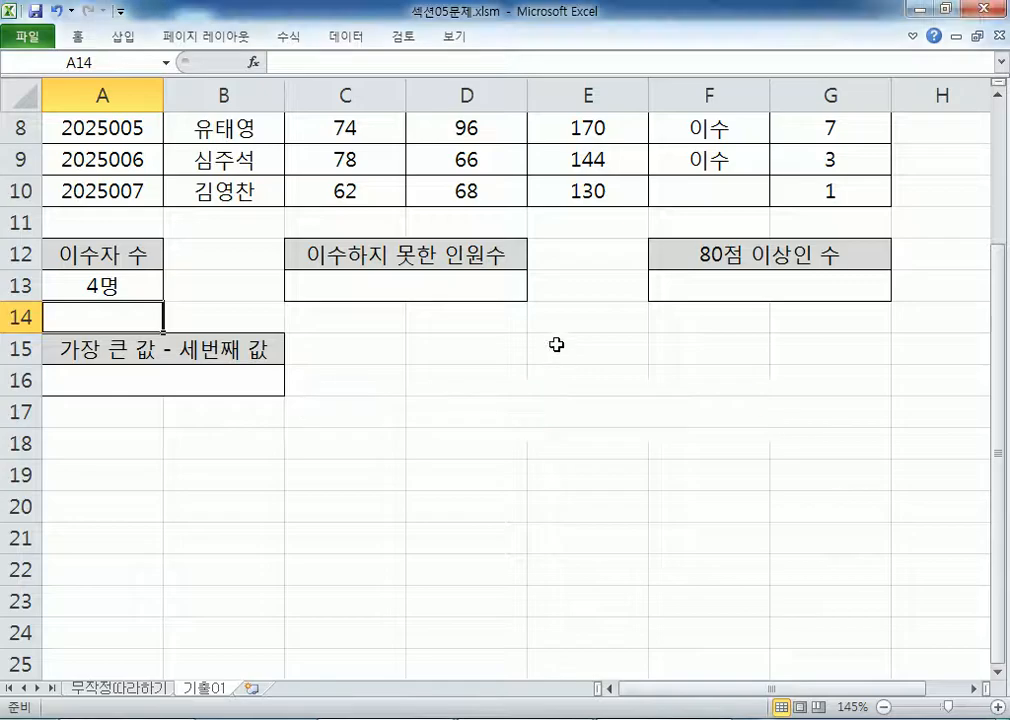
Step: Enter =COUNTIF(F4:F10, 이수) & 명 in B13 and inspect its unquoted 이수 and 명
click(210, 284)
key(ctrl+v)
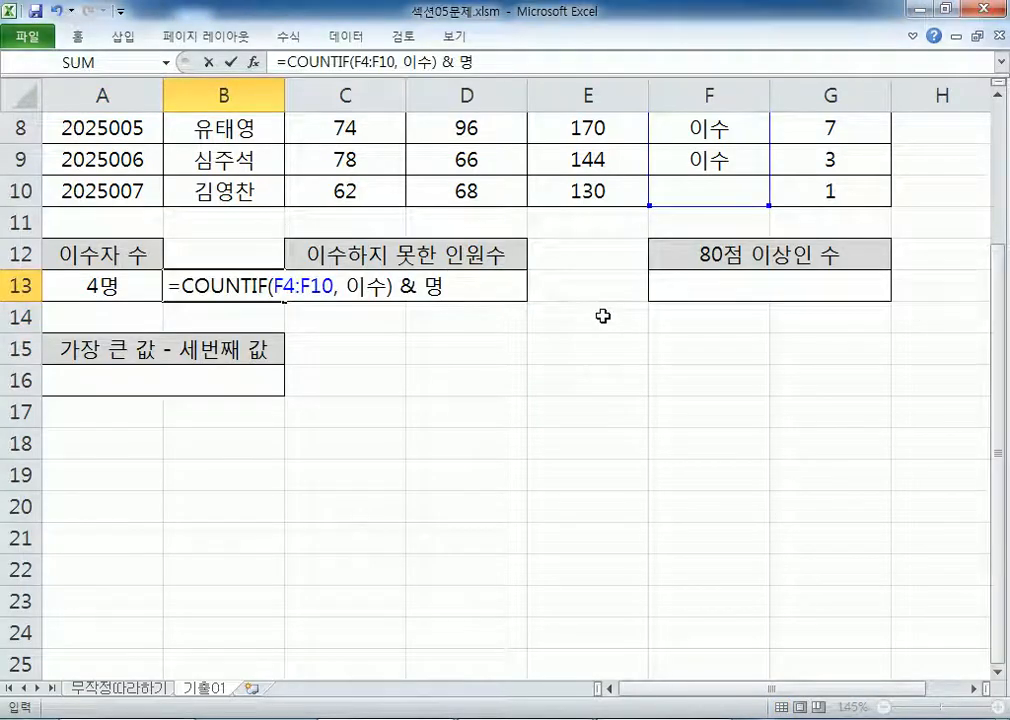
key(Return)
double_click(270, 286)
click(346, 286)
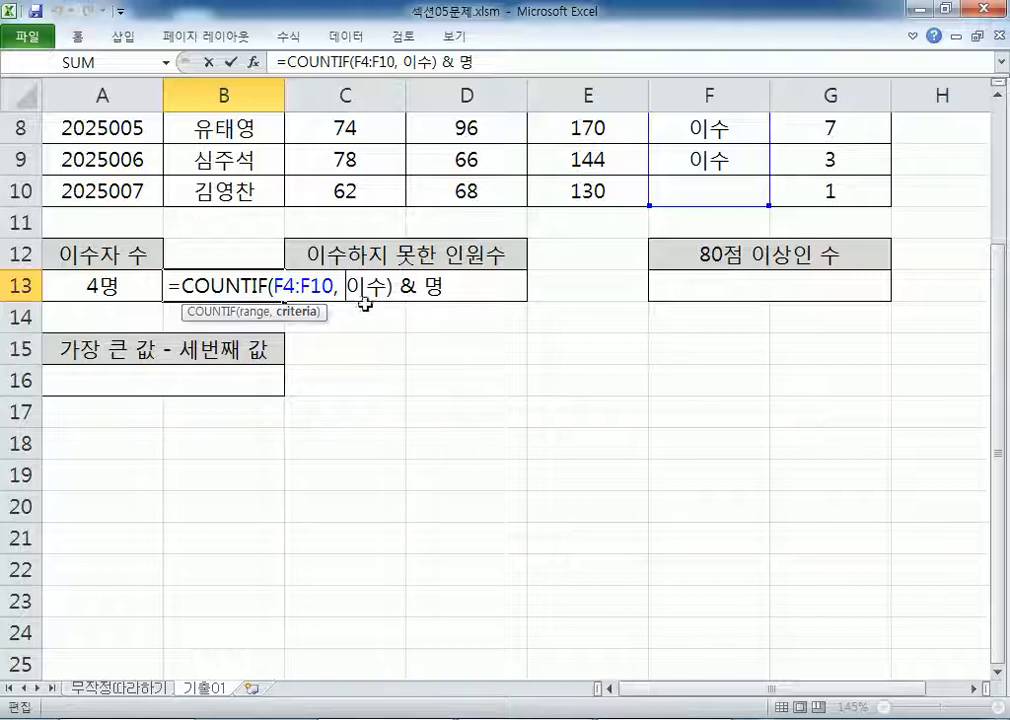
click(428, 287)
key(Escape)
Step: Narrow the 총점 column E until its numbers no longer fit, and undo the width change
scroll(380, 316, up, 1)
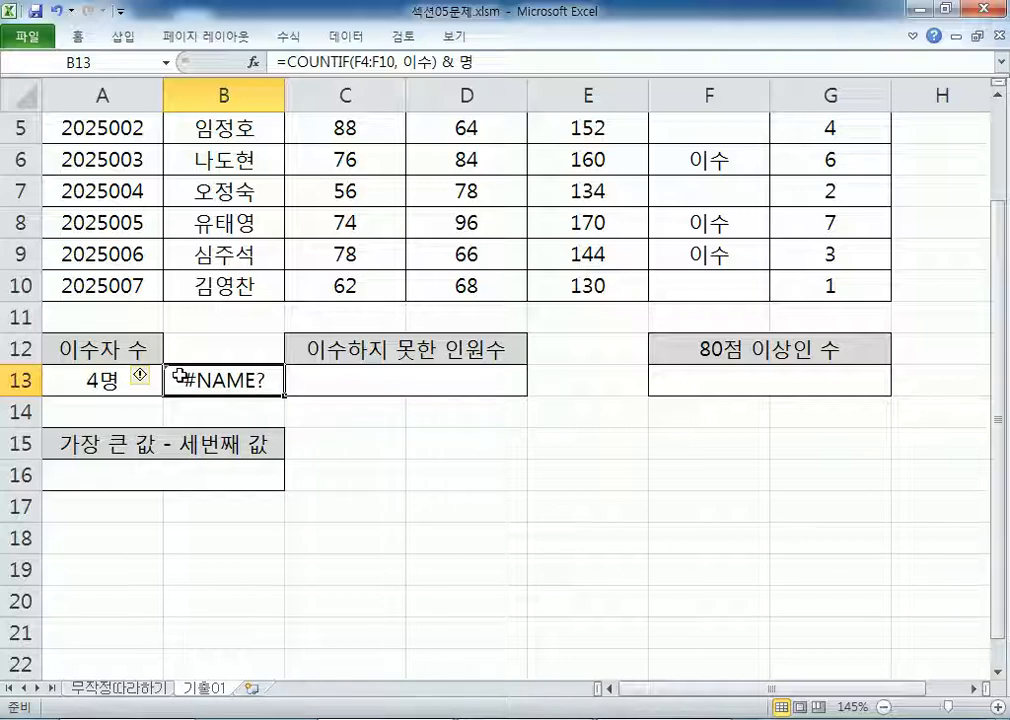
scroll(480, 300, up, 2)
click(575, 225)
drag(650, 103, 567, 101)
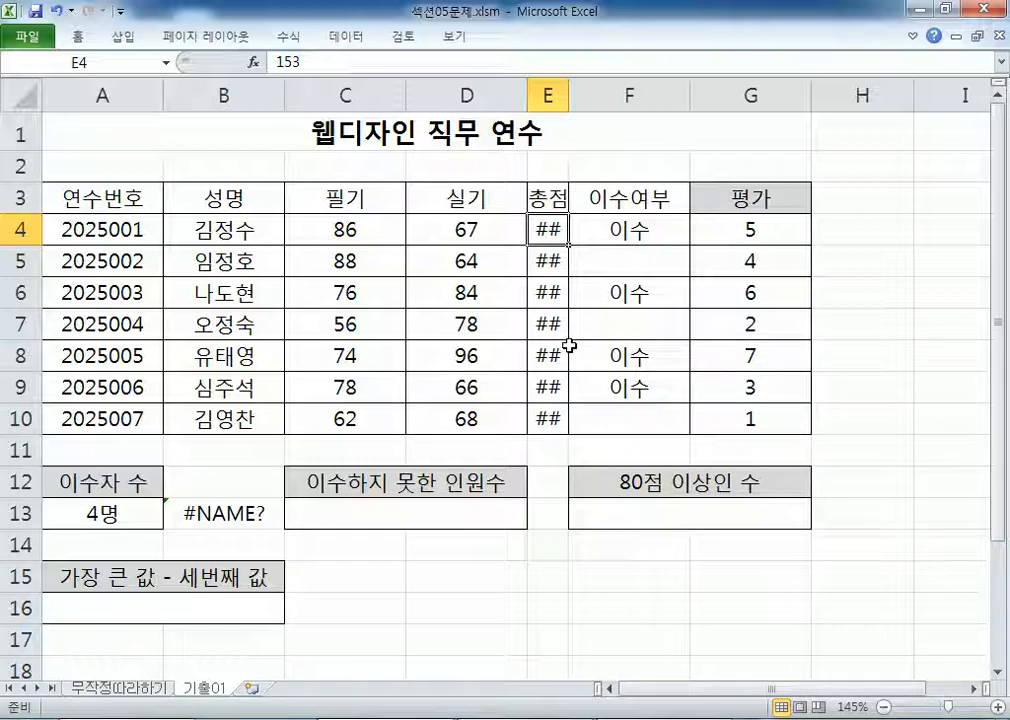
key(ctrl+z)
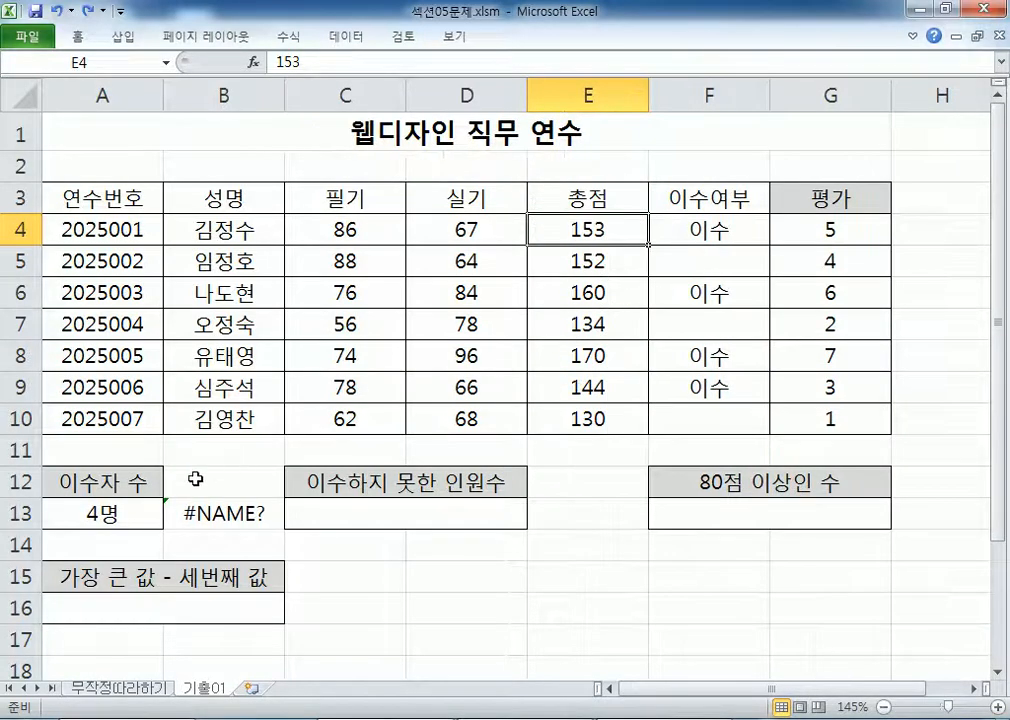
Step: Write the sample error codes #REF? and #DIV/O? in B14, and cancel the entry
scroll(219, 470, down, 2)
click(238, 318)
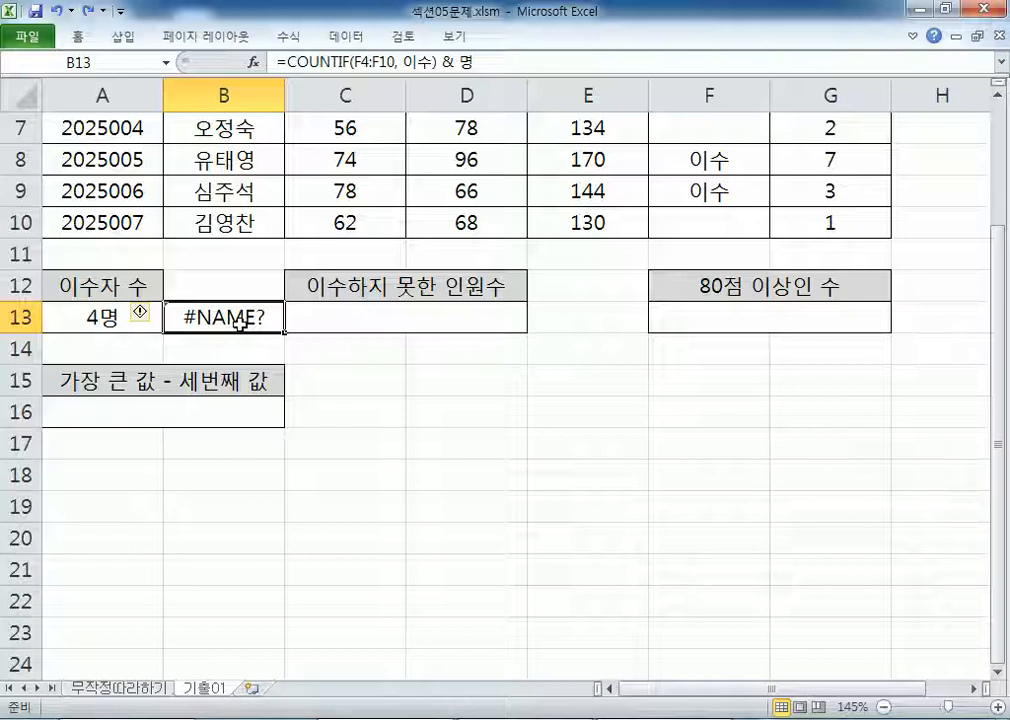
key(Return)
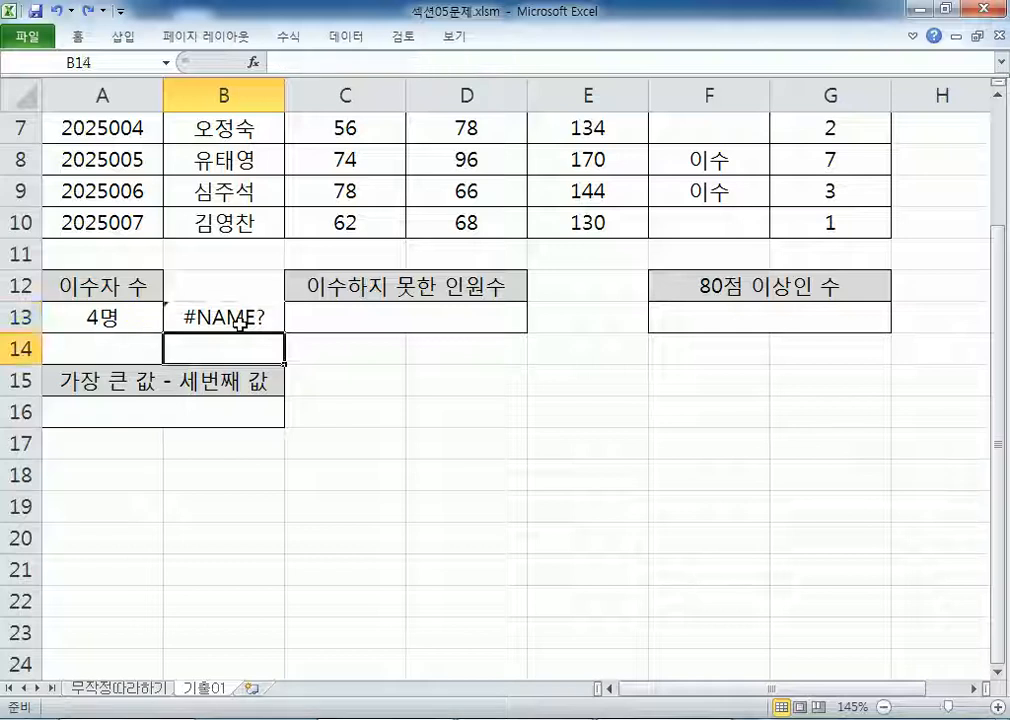
text(#REF?)
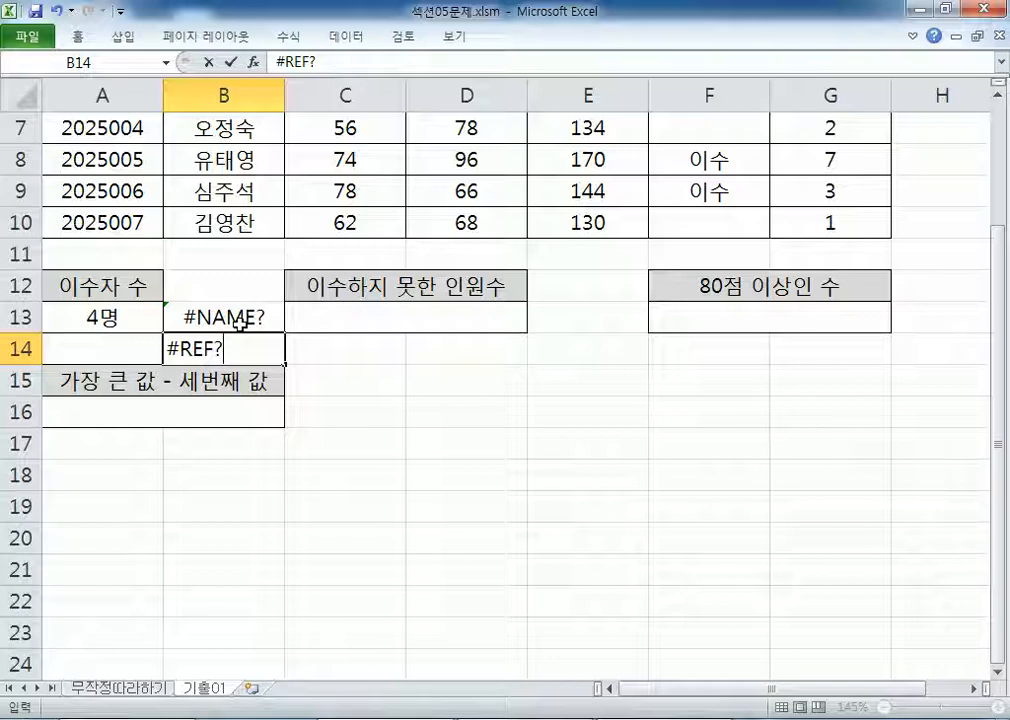
key(BackSpace)
key(BackSpace)
key(BackSpace)
text(DIV/O?)
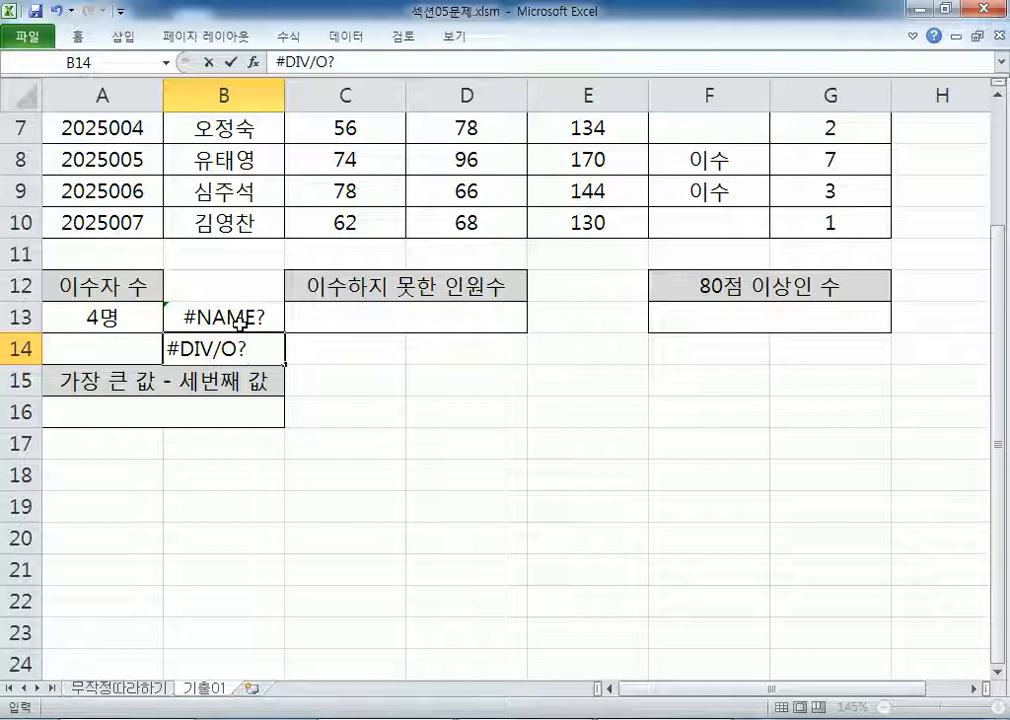
key(Escape)
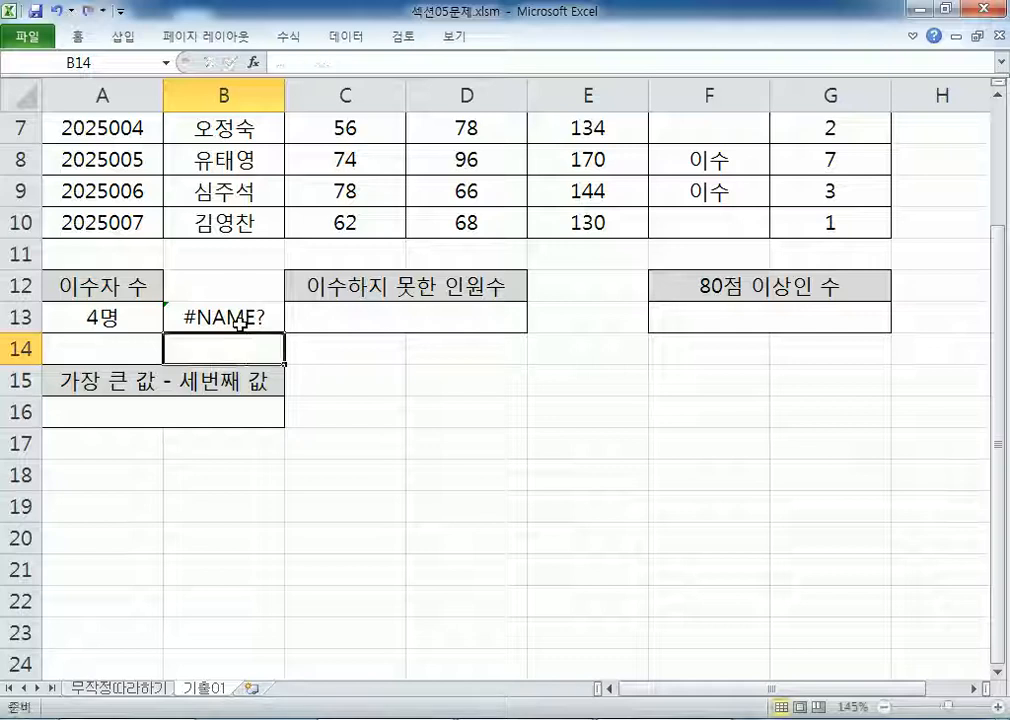
Step: Review the unquoted 이수 and 명 in B13's formula, and clear the cell
click(240, 320)
double_click(240, 320)
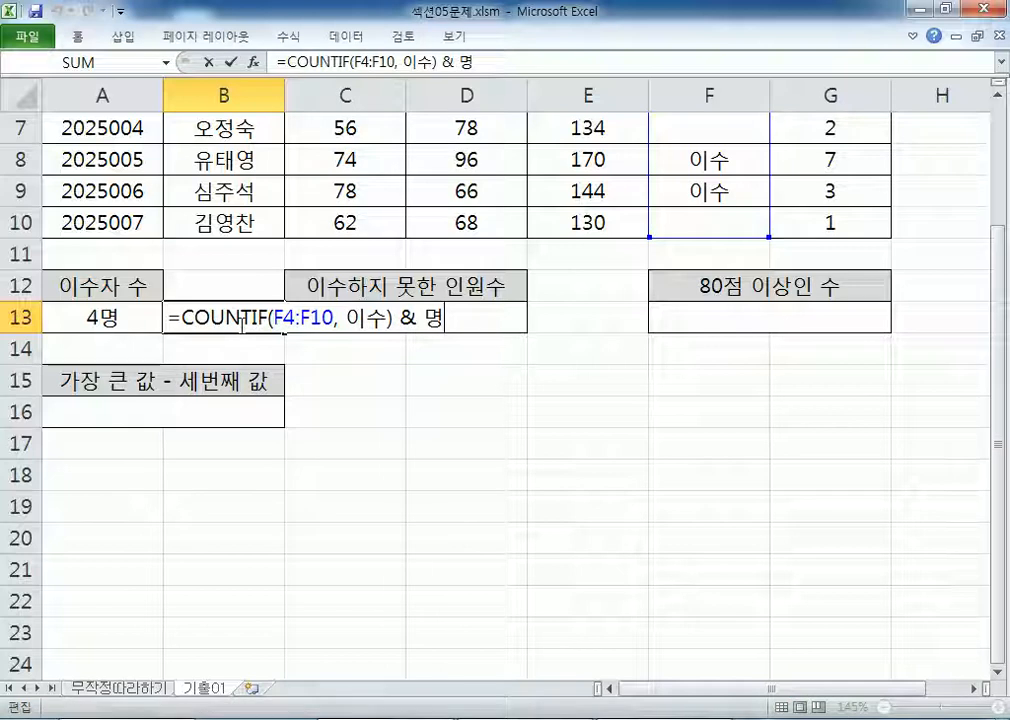
drag(345, 318, 385, 320)
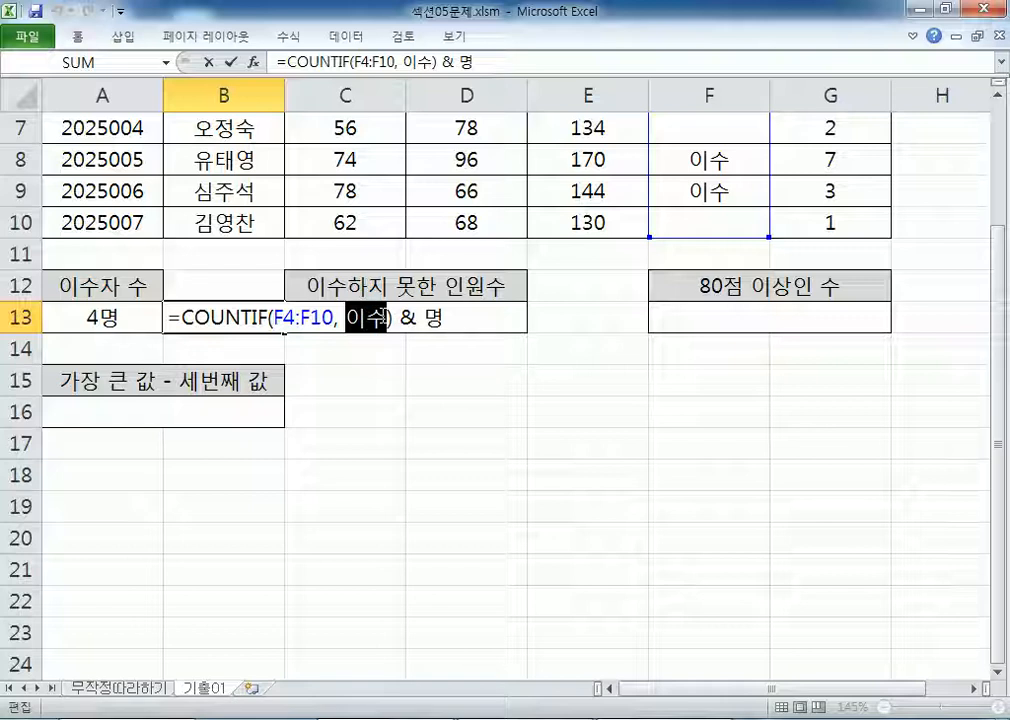
drag(426, 319, 440, 318)
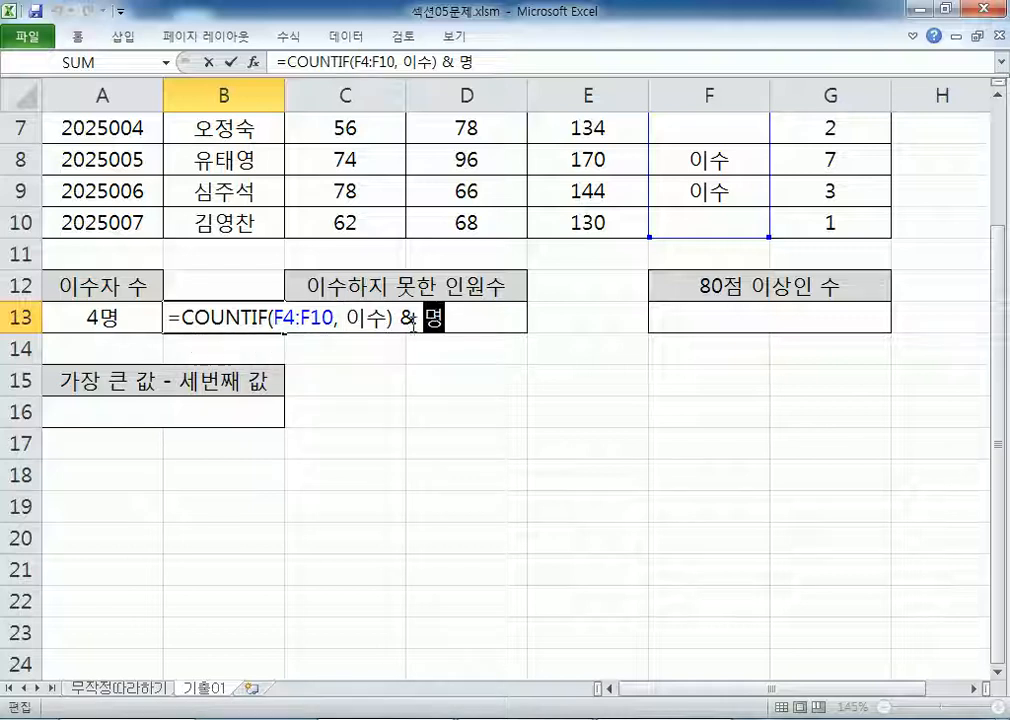
key(ctrl+Return)
key(Delete)
Step: Examine the quoted "이수" and "명" in A13's COUNTIF formula
double_click(151, 317)
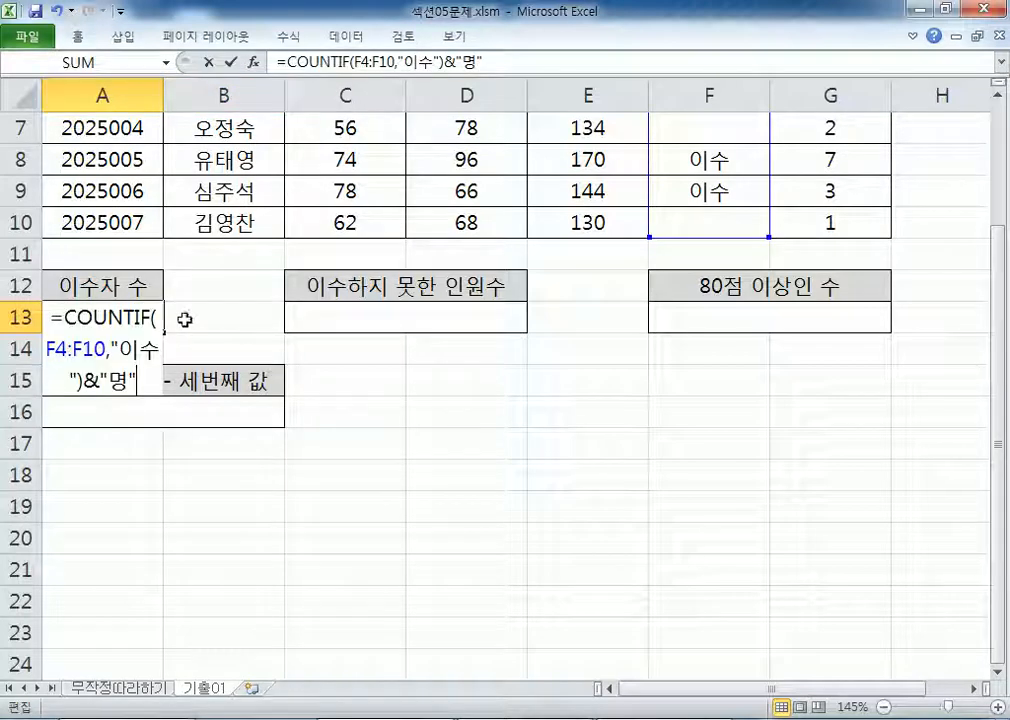
mouse_move(126, 349)
mouse_down()
mouse_move(145, 349)
mouse_move(112, 356)
mouse_up()
click(118, 377)
double_click(118, 377)
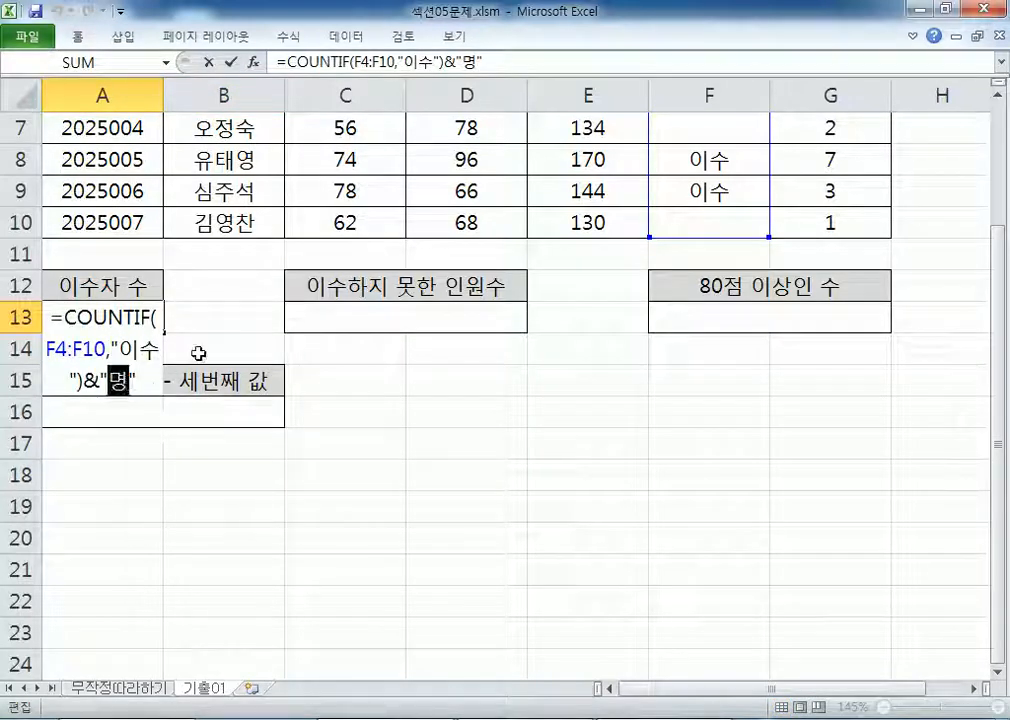
key(ctrl+Return)
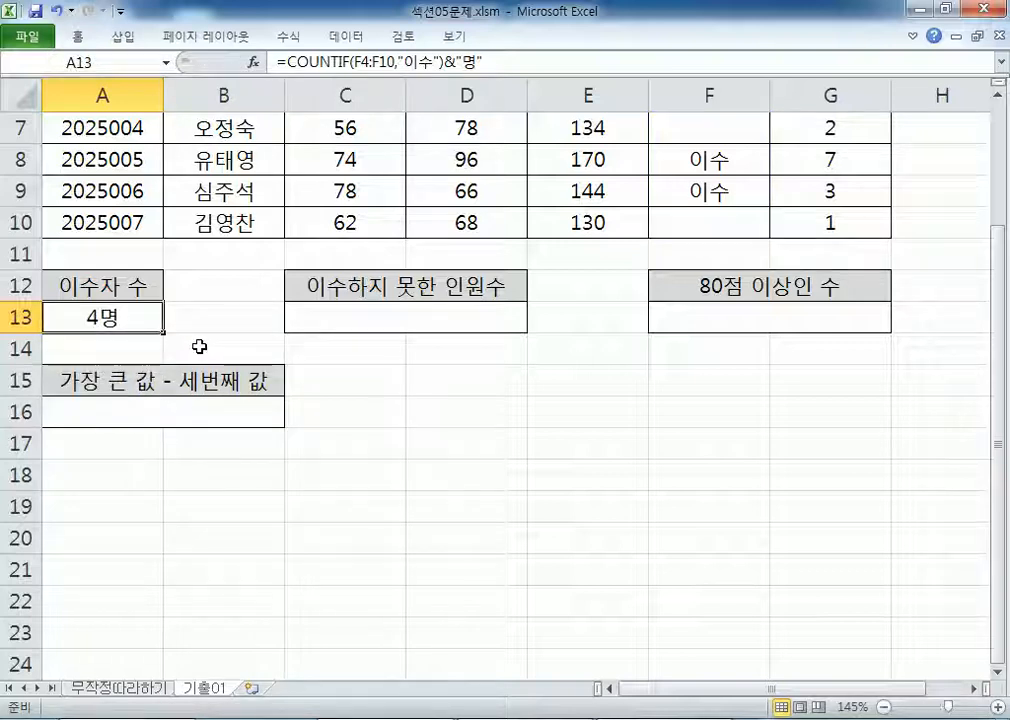
Step: Switch to Notepad and remove surplus blank lines between the 문제2 formulas and 문제3
key(alt+Tab)
click(108, 302)
key(Delete)
key(Delete)
key(Delete)
key(Delete)
key(Delete)
key(Delete)
key(Delete)
key(Delete)
key(Delete)
key(Delete)
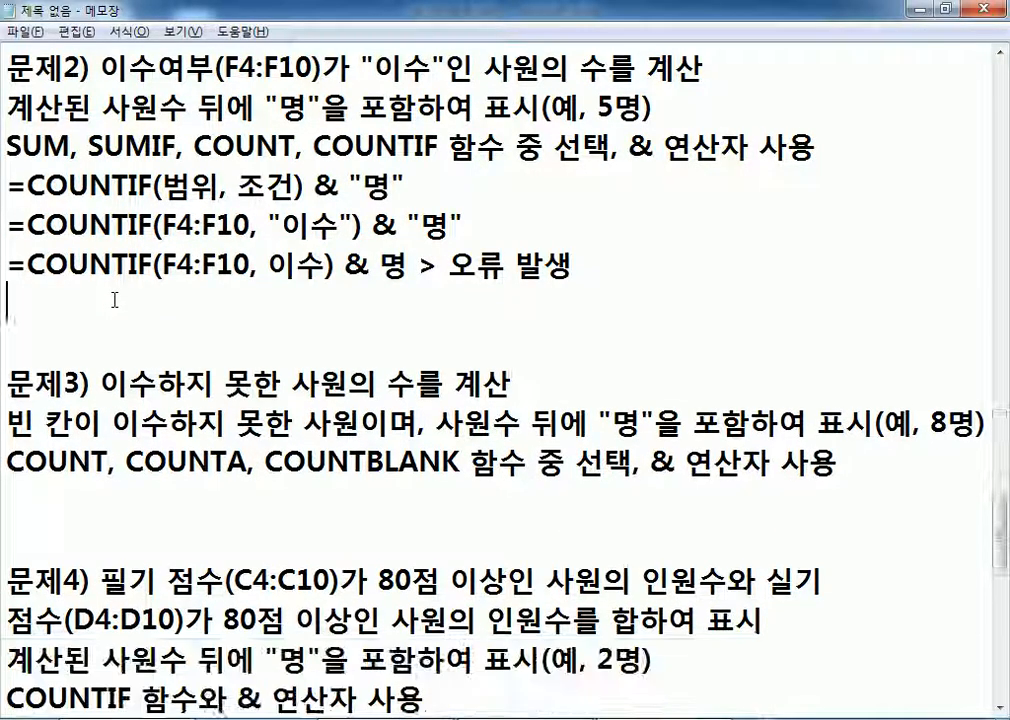
Step: Add blank lines below the 문제3 function list to make room for its answer
key(Down)
key(Down)
key(Down)
key(Down)
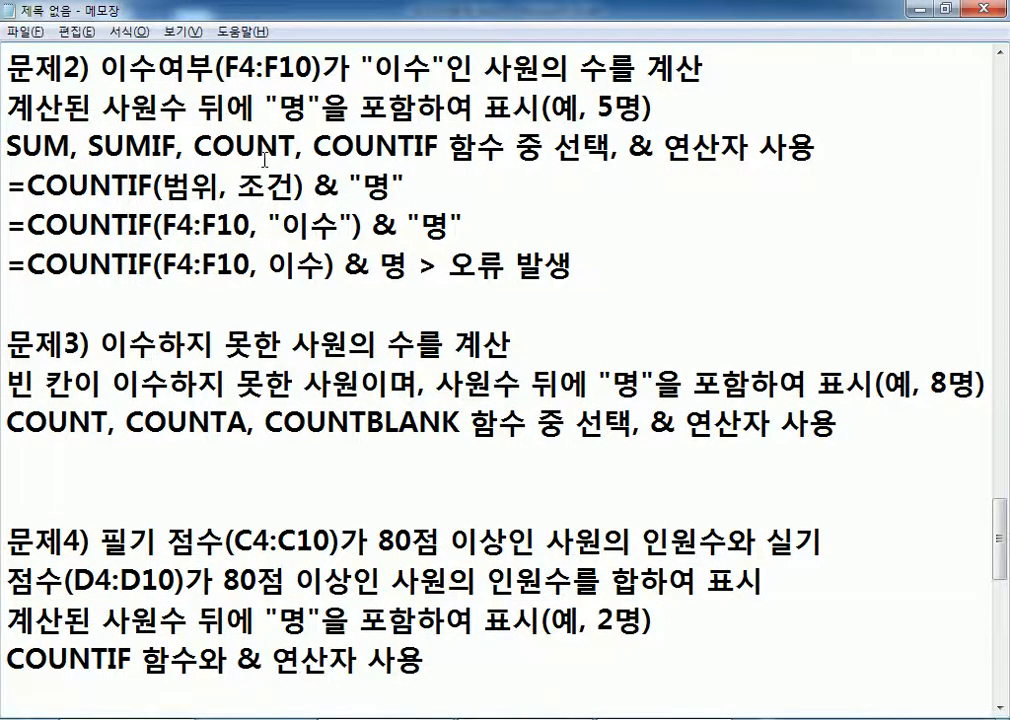
scroll(240, 199, down, 2)
key(Return)
key(Return)
key(Return)
key(Return)
key(Return)
key(Return)
key(Return)
key(Return)
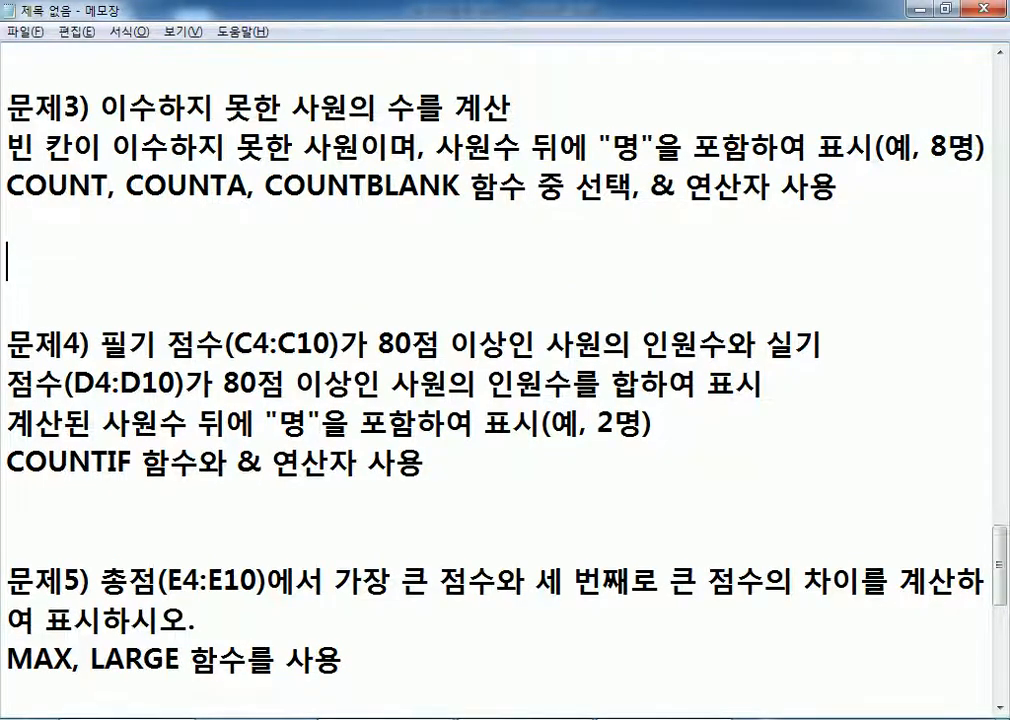
Step: Compare COUNT, COUNTA and COUNTBLANK in the 문제3 function list with its blank-cell condition
click(113, 223)
double_click(100, 186)
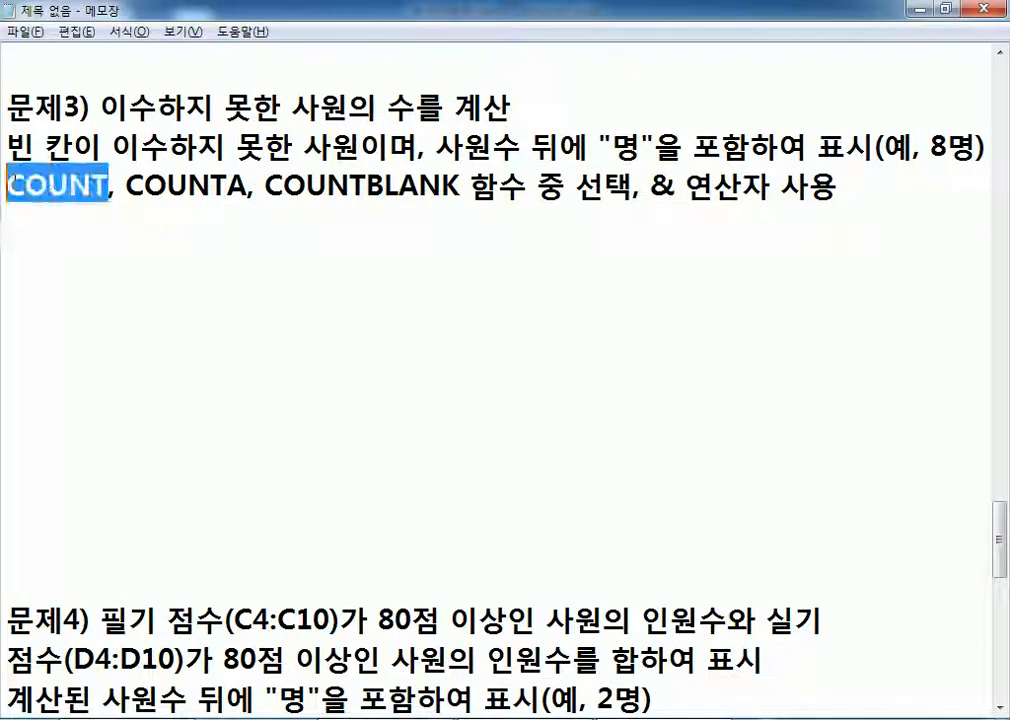
click(20, 216)
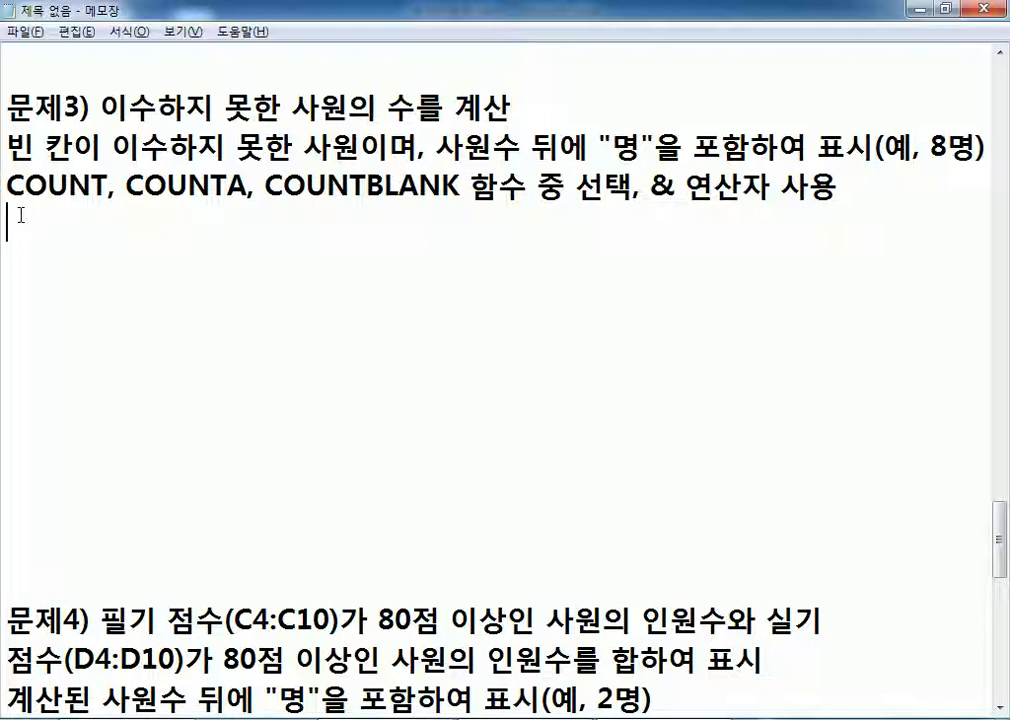
drag(125, 187, 243, 186)
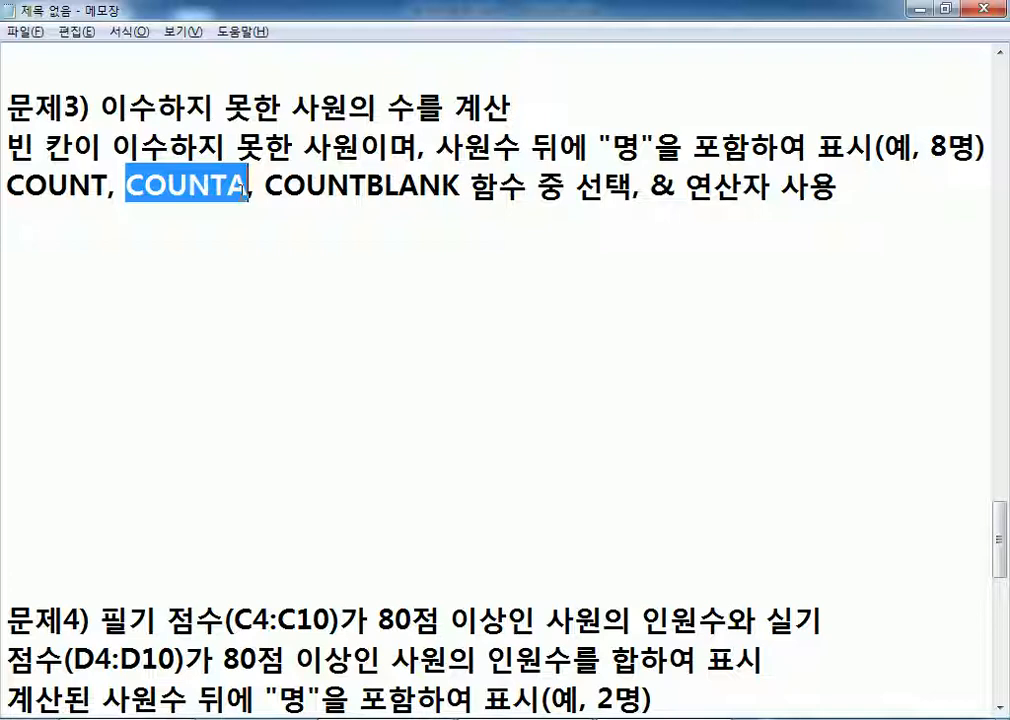
drag(265, 187, 459, 187)
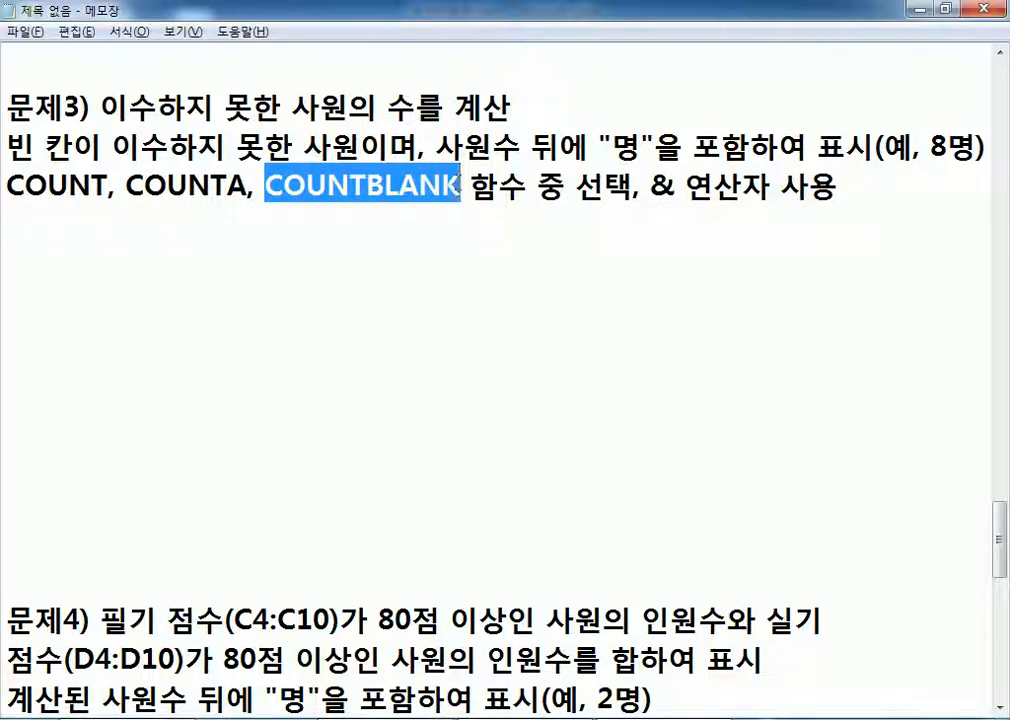
drag(6, 147, 357, 147)
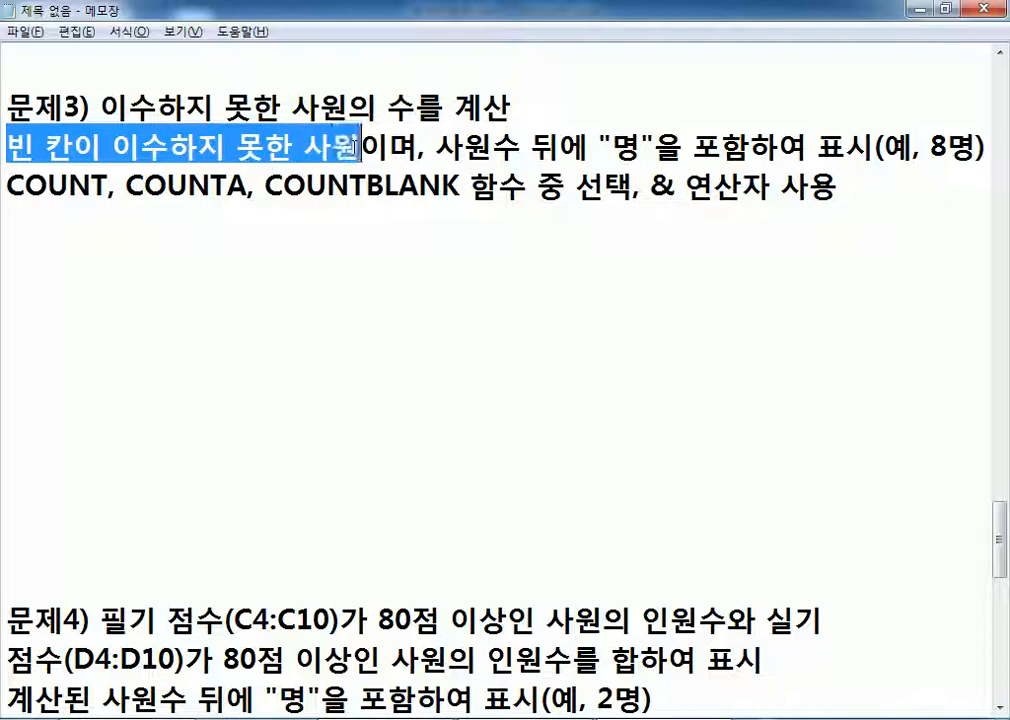
Step: Write the formula pattern =COUNTBLANK(범위) & "명" below the 문제3 function list
click(318, 221)
text(=COUN)
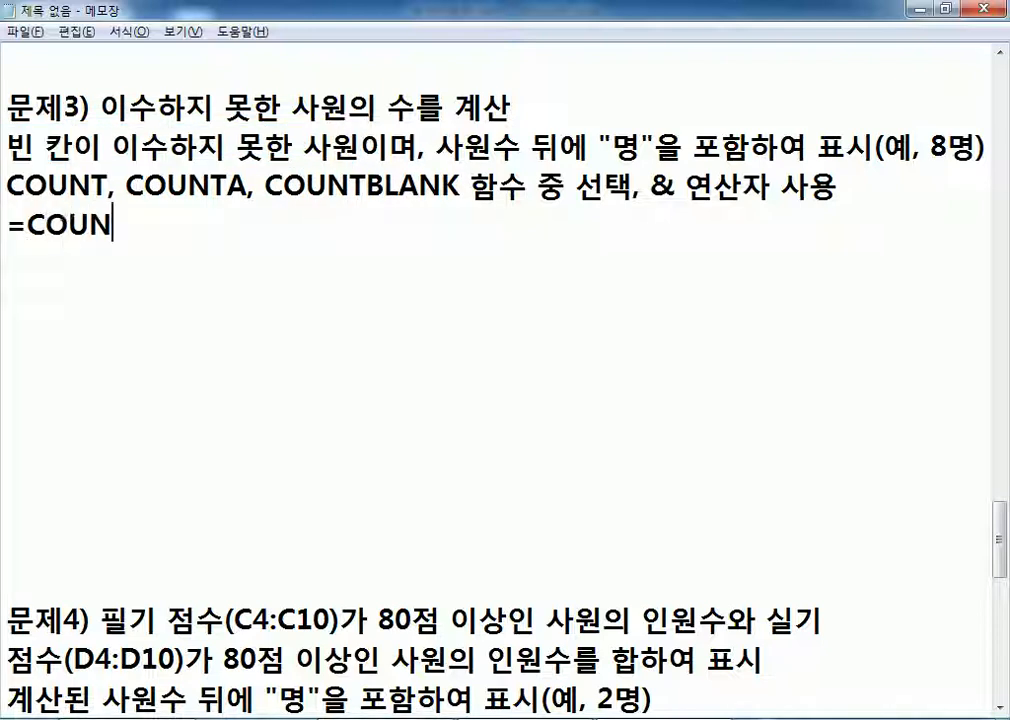
text(TBALNK)
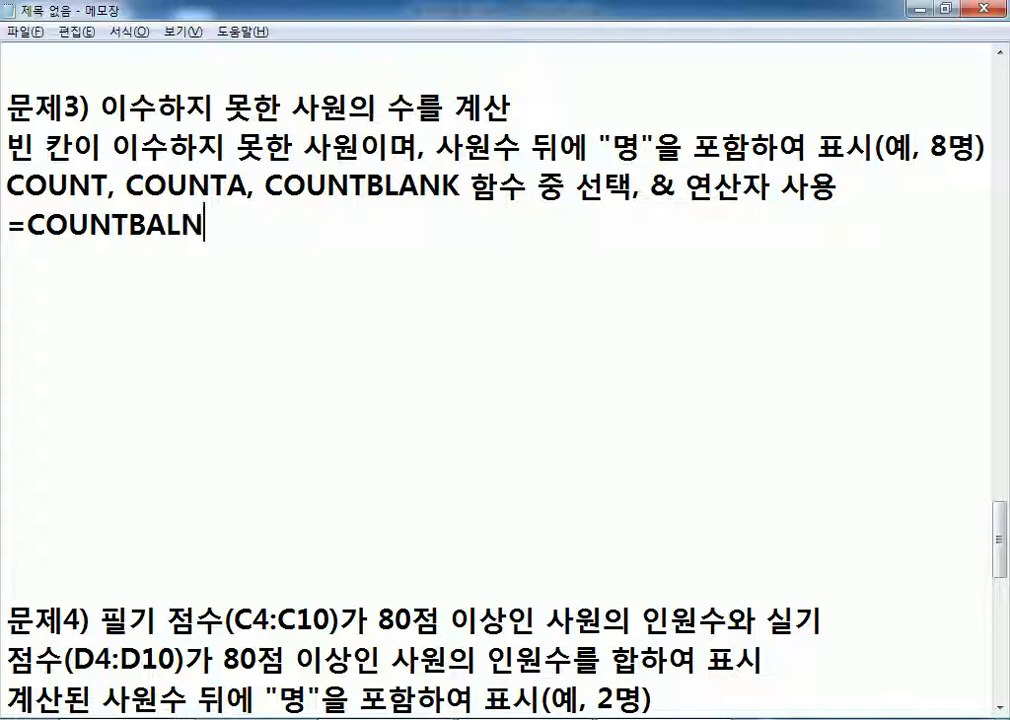
key(BackSpace)
key(BackSpace)
key(BackSpace)
key(BackSpace)
text(LANL)
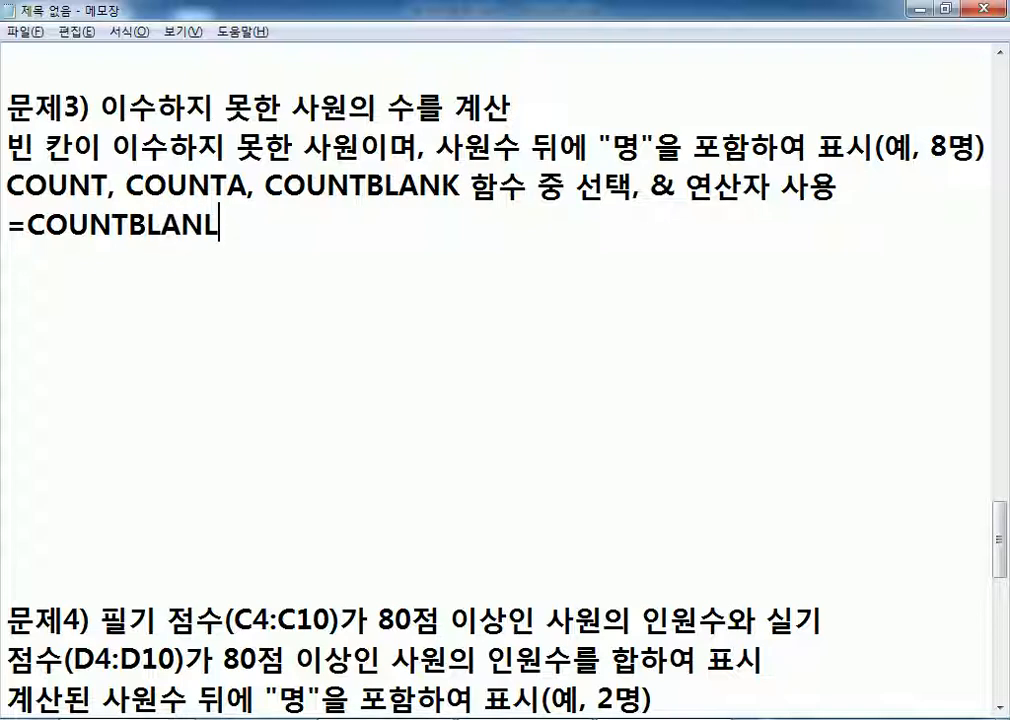
key(BackSpace)
text(K(범위) & "명")
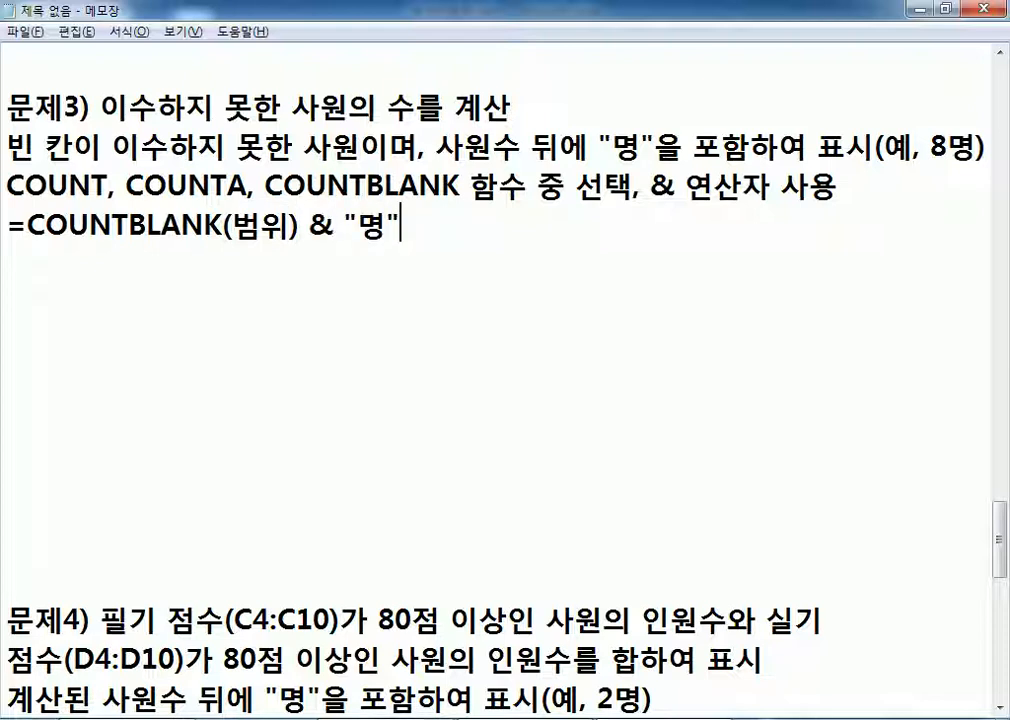
key(Return)
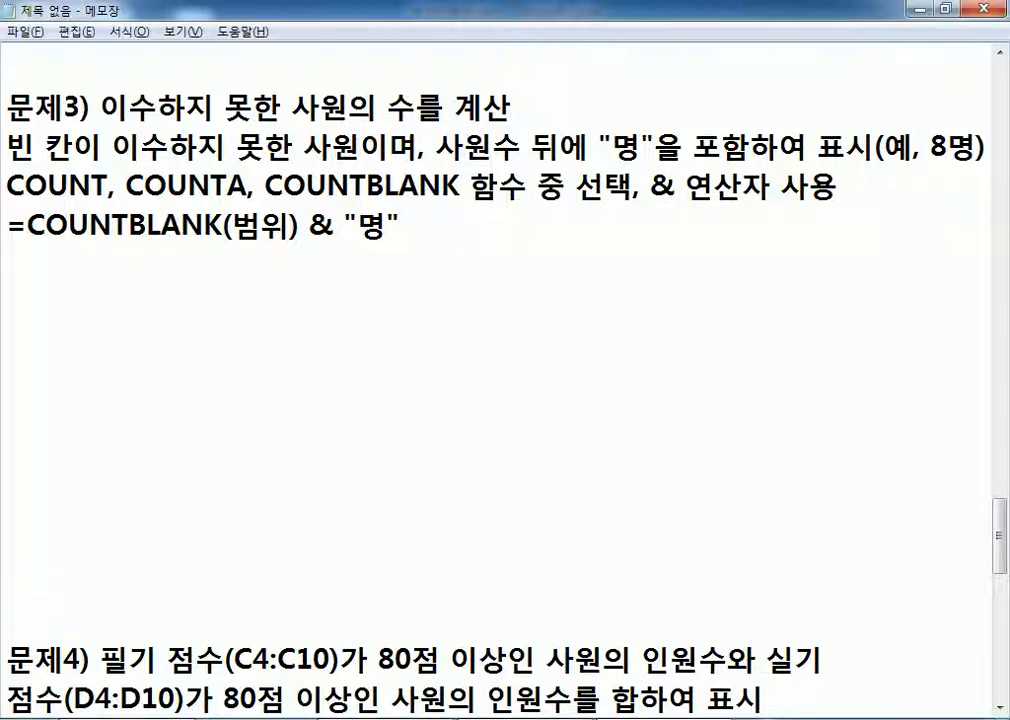
Step: Switch to Excel and enter =COUNTBLANK(F4:F10) in C13 under the 이수하지 못한 인원수 heading
key(alt+Tab)
click(458, 312)
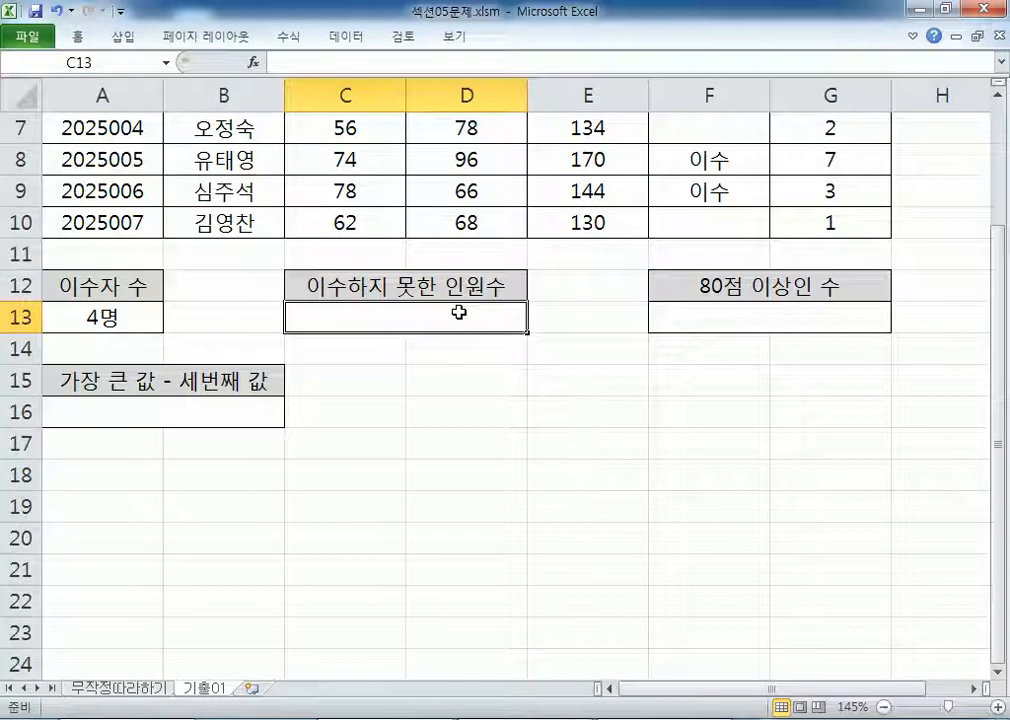
text(=채ㅕㅜ)
key(BackSpace)
key(BackSpace)
key(BackSpace)
text(CO)
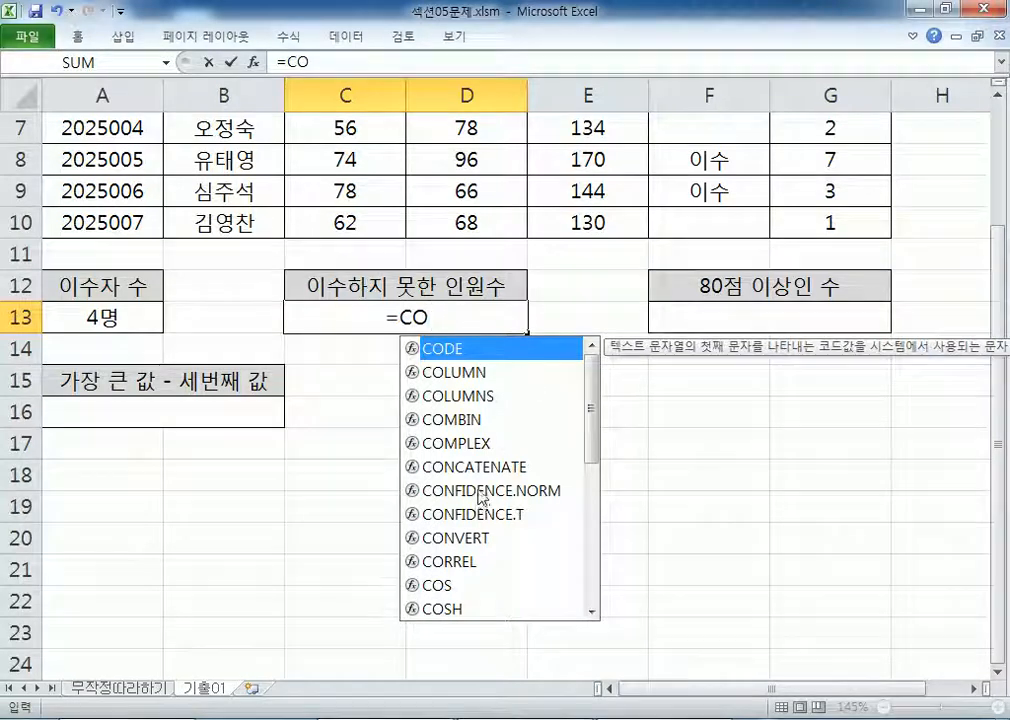
text(UNT)
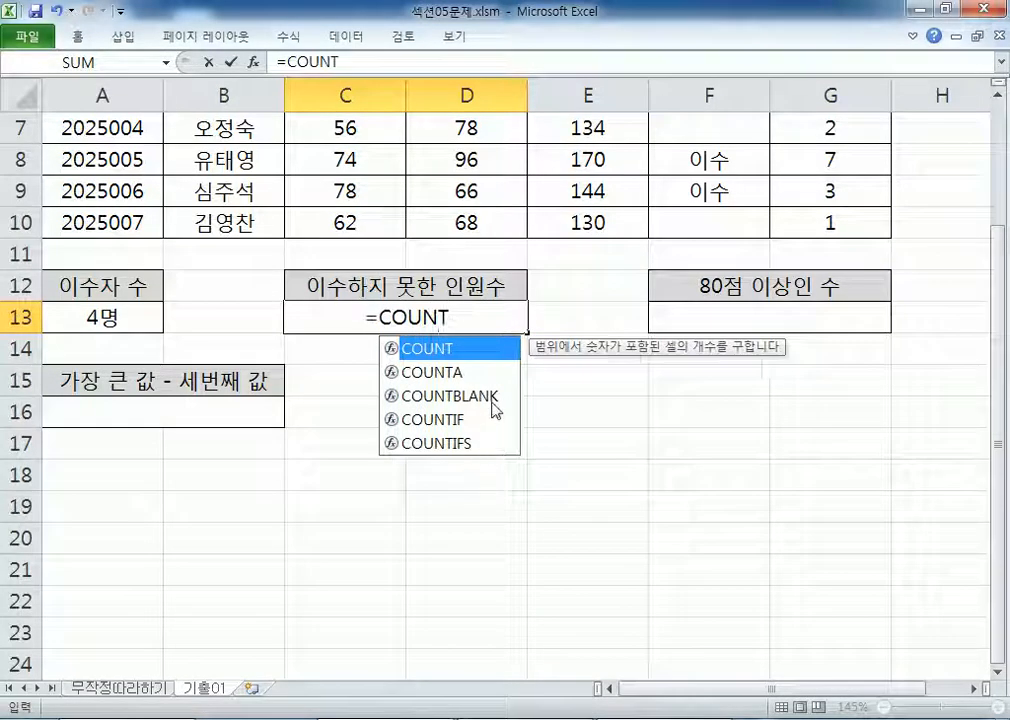
double_click(493, 398)
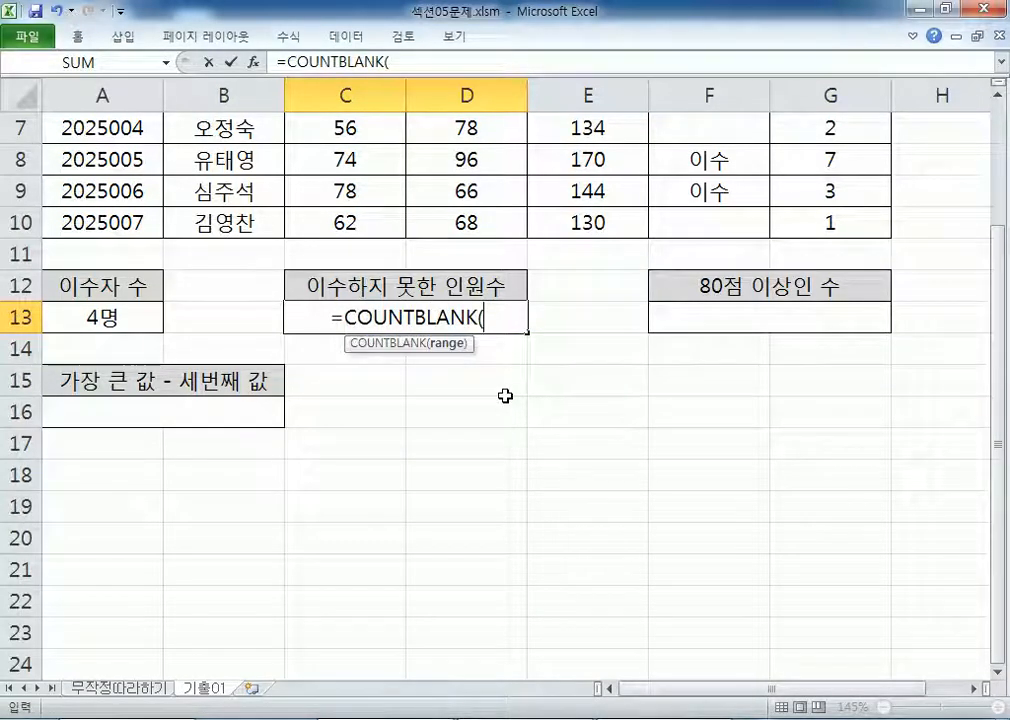
scroll(505, 396, up, 2)
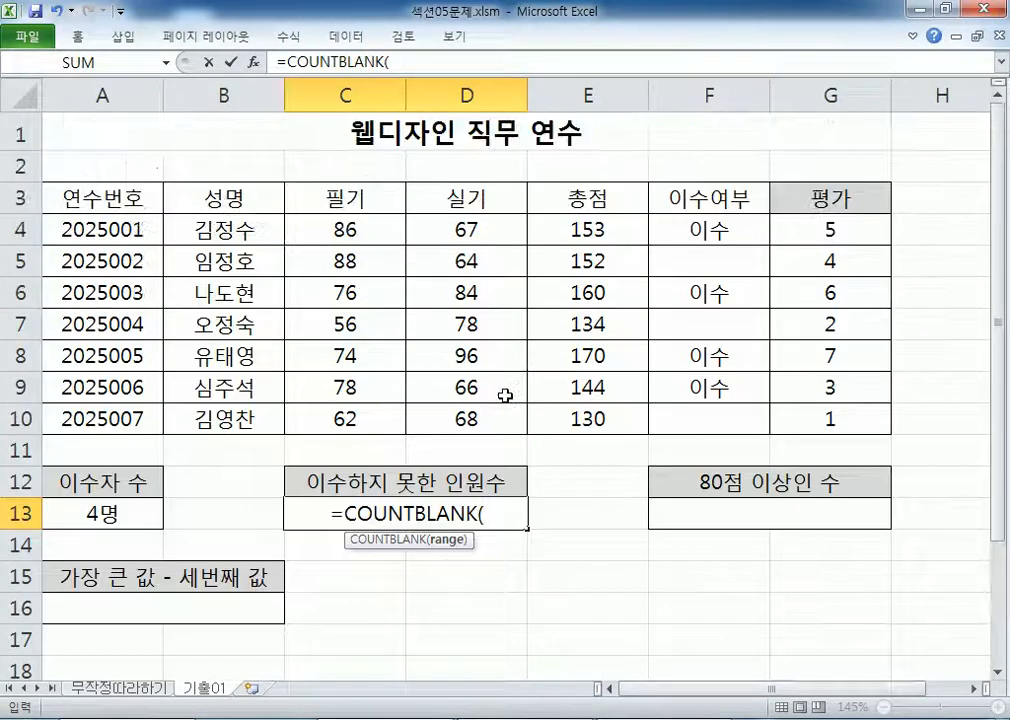
drag(690, 228, 703, 412)
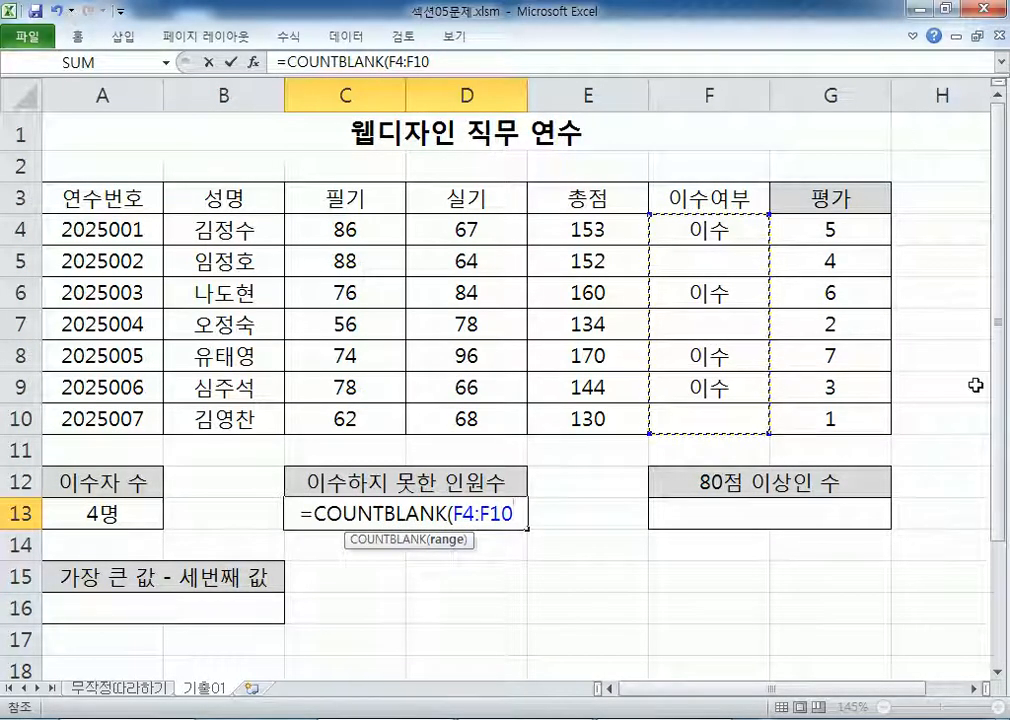
text())
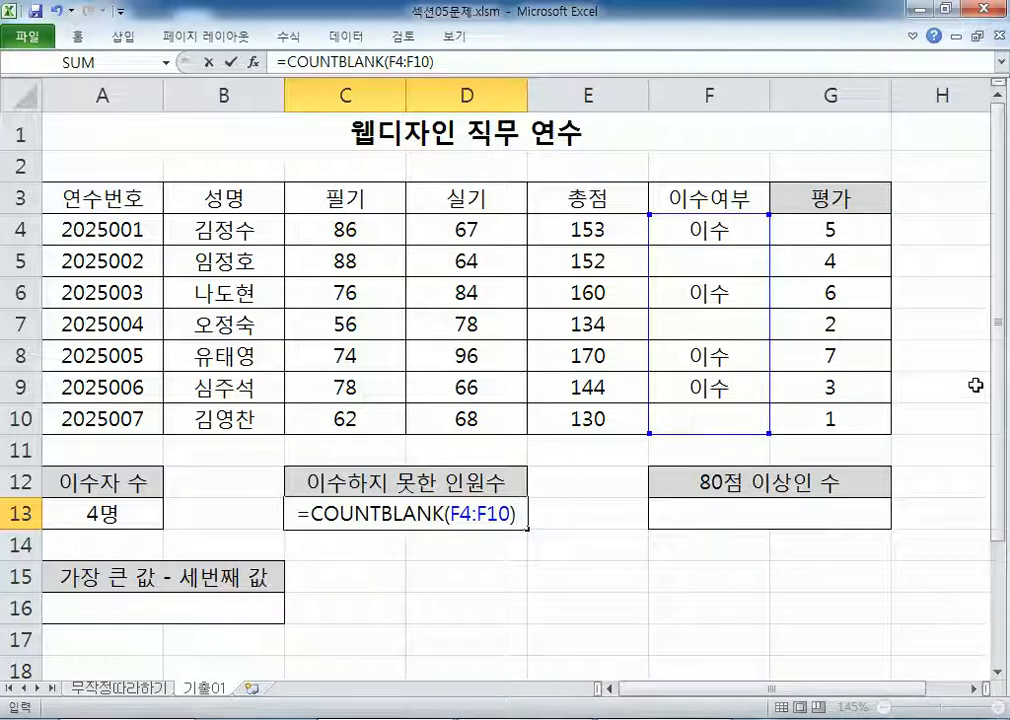
key(Return)
key(Up)
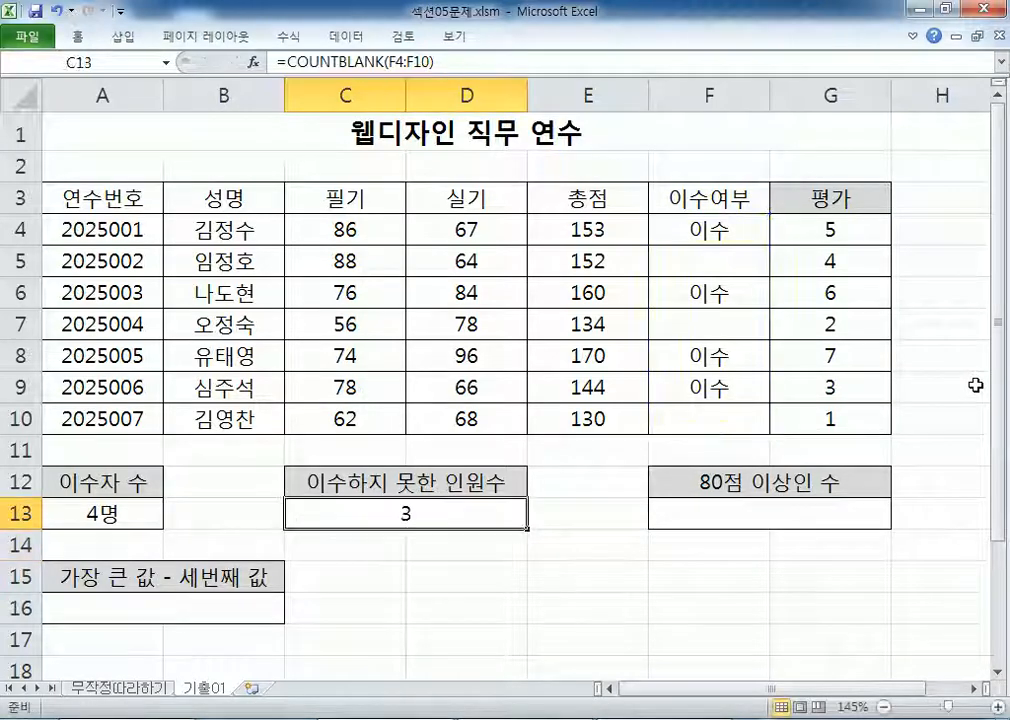
Step: Append &"명" to the COUNTBLANK formula in C13 after checking the formula pattern in the Notepad notes
key(alt+Tab)
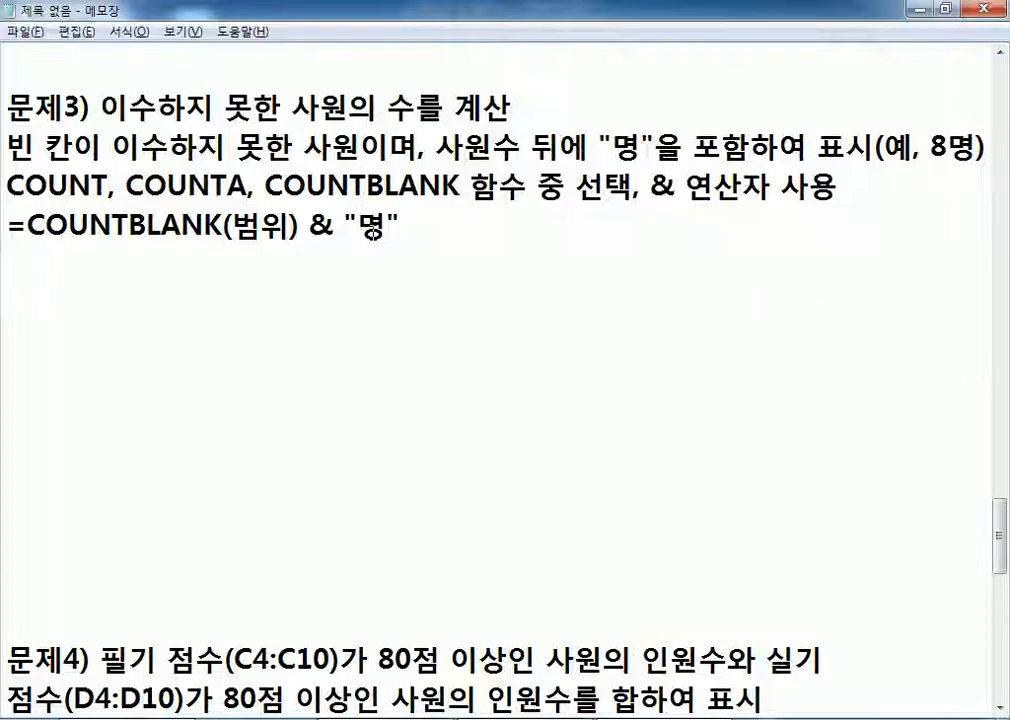
key(alt+Tab)
double_click(520, 512)
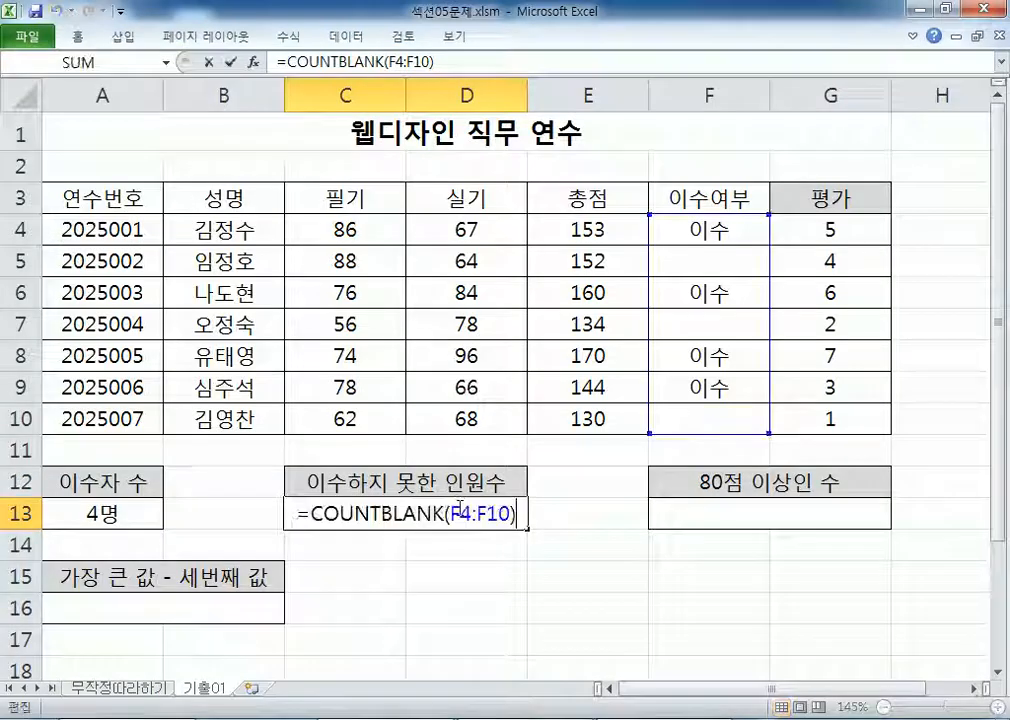
text(&"AUD)
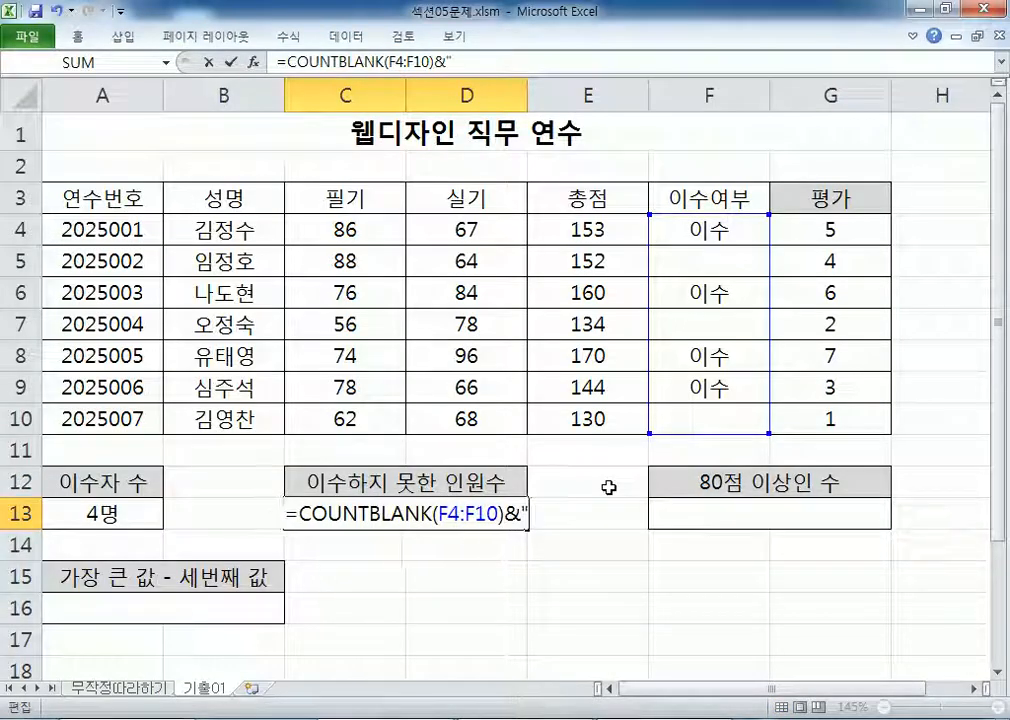
key(BackSpace)
key(BackSpace)
key(BackSpace)
key(Hangul)
text(명")
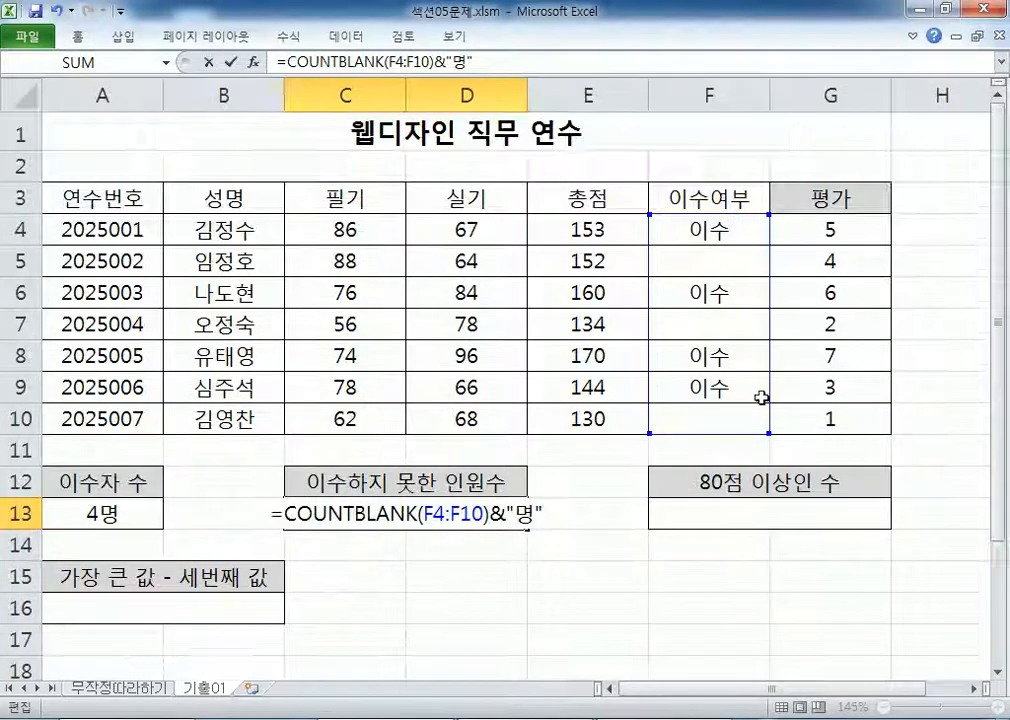
scroll(762, 398, down, 1)
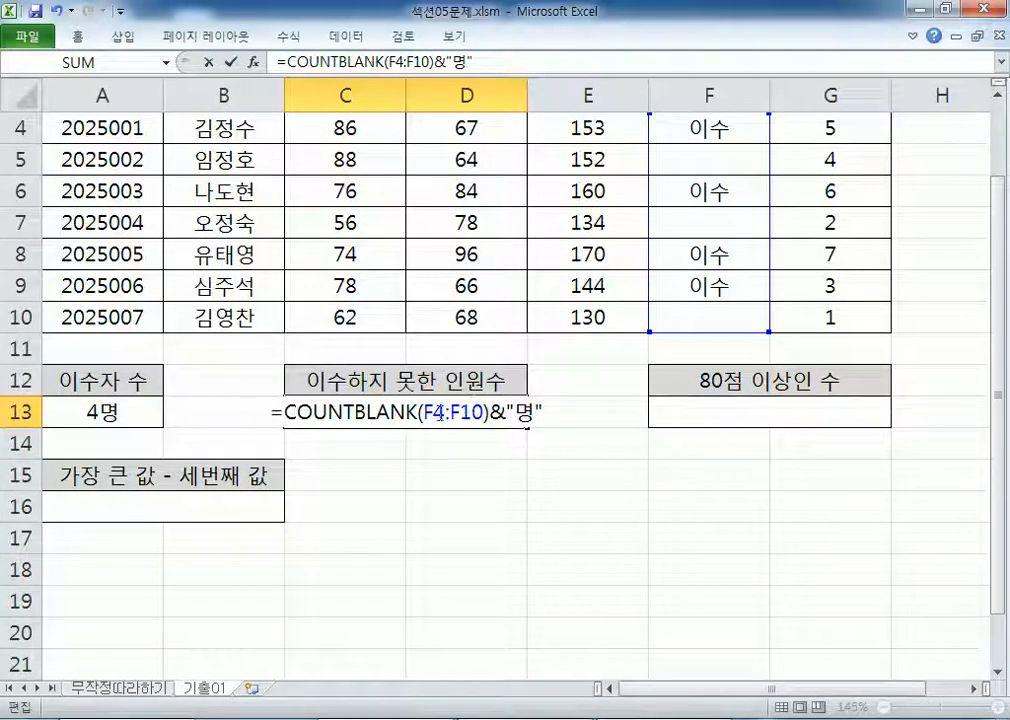
key(Return)
click(508, 410)
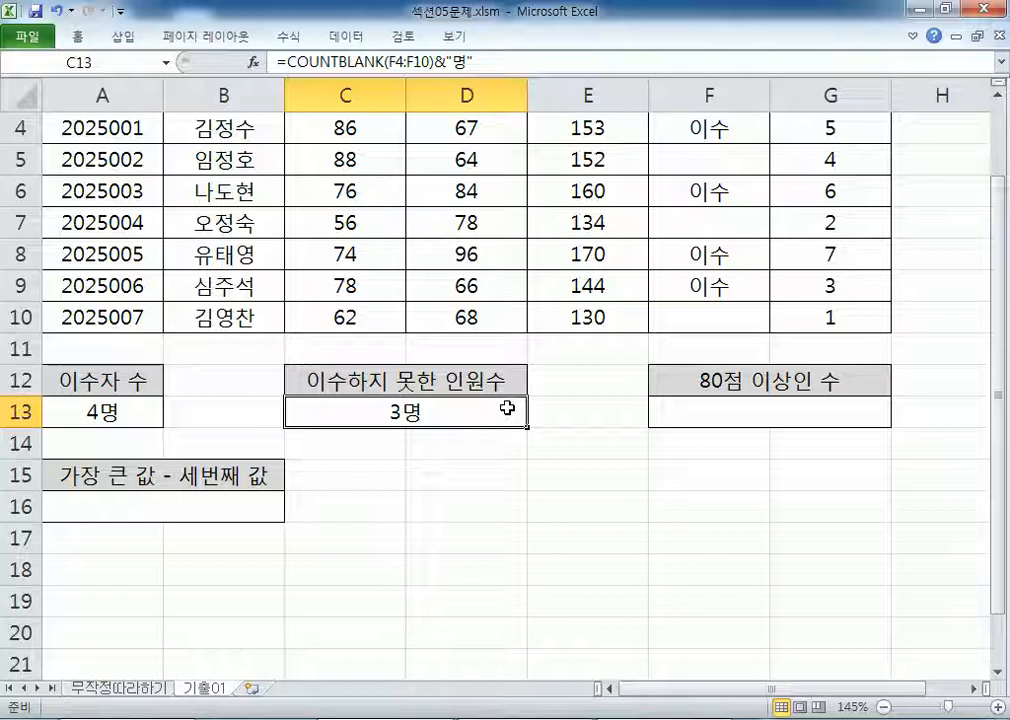
Step: Select F13 under 80점 이상인 수, and in Notepad remove the surplus blank lines between the 문제3 formula and 문제4
click(655, 411)
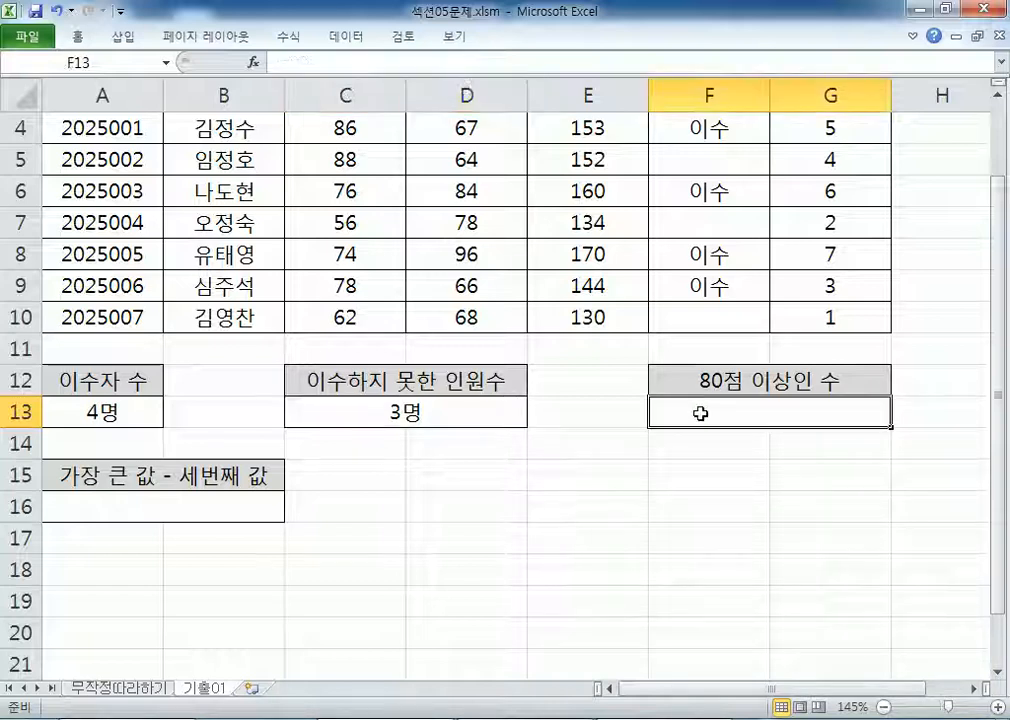
key(alt+Tab)
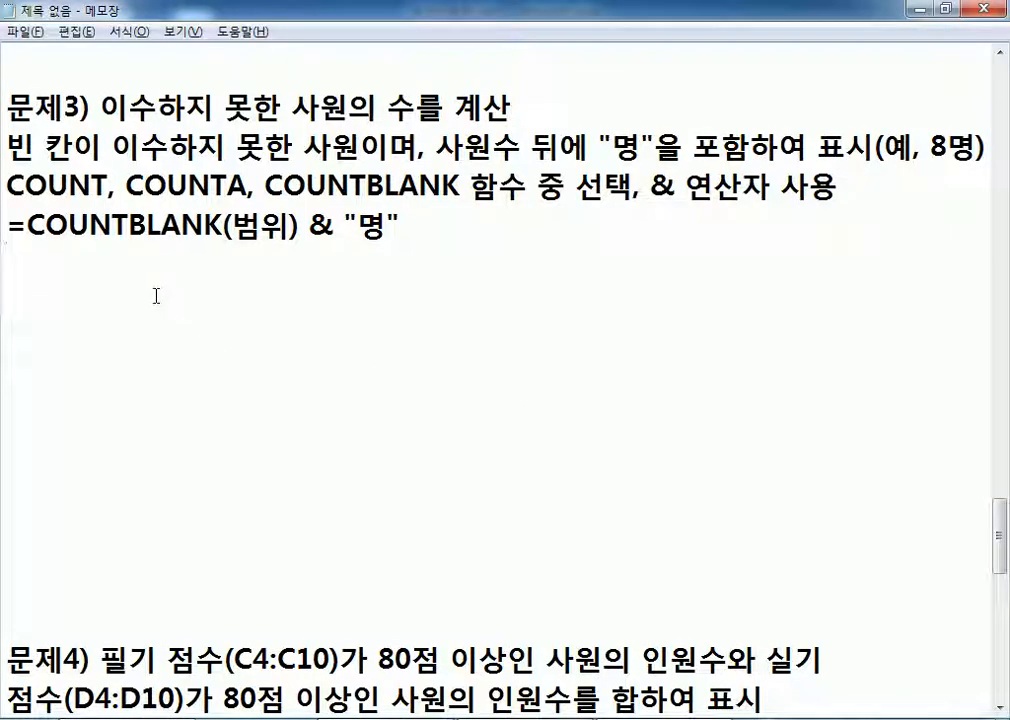
key(Delete)
key(Delete)
key(Delete)
key(Delete)
key(Delete)
key(Delete)
key(Delete)
key(Delete)
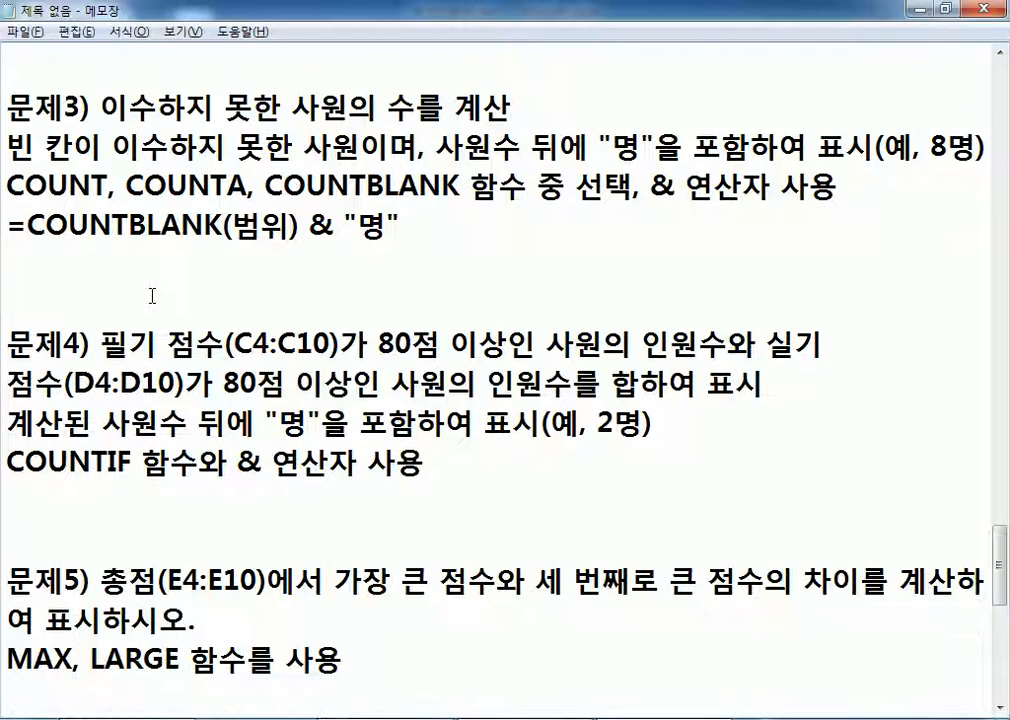
Step: Add four blank lines below the 문제4 function list to make room for its answer
scroll(152, 295, down, 1)
click(122, 335)
key(Return)
key(Return)
key(Return)
key(Return)
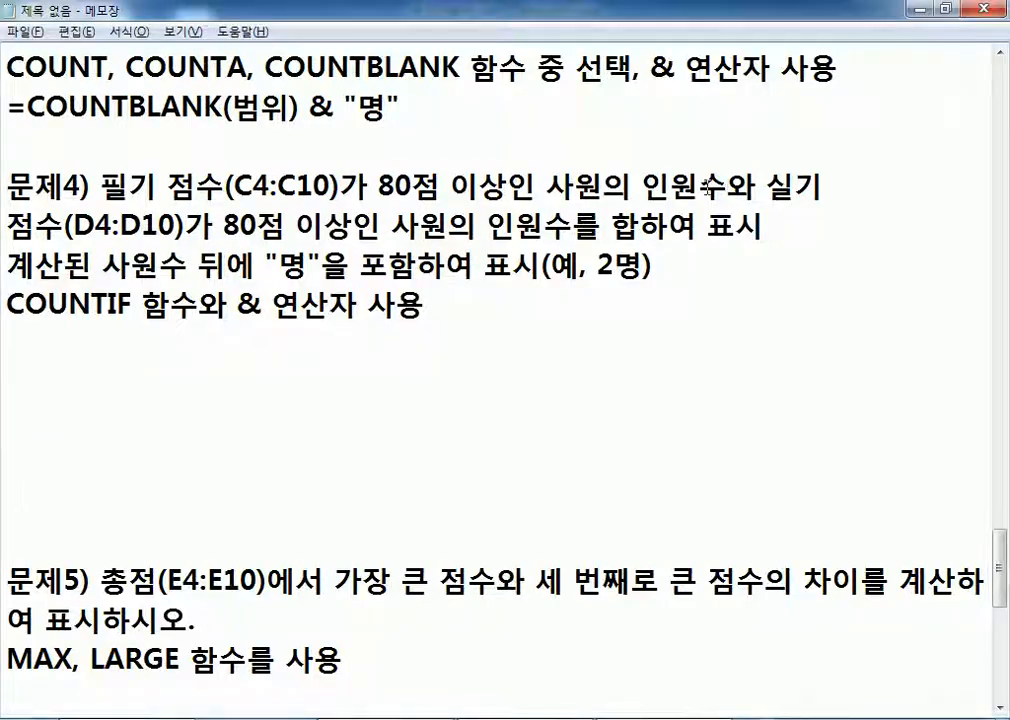
Step: Compare the 필기 scores in C4:C10 and 실기 scores in D4:D10 in Excel with the 80-or-more condition of 문제4 in Notepad
key(alt+Tab)
scroll(460, 196, up, 1)
drag(388, 228, 383, 418)
click(378, 228)
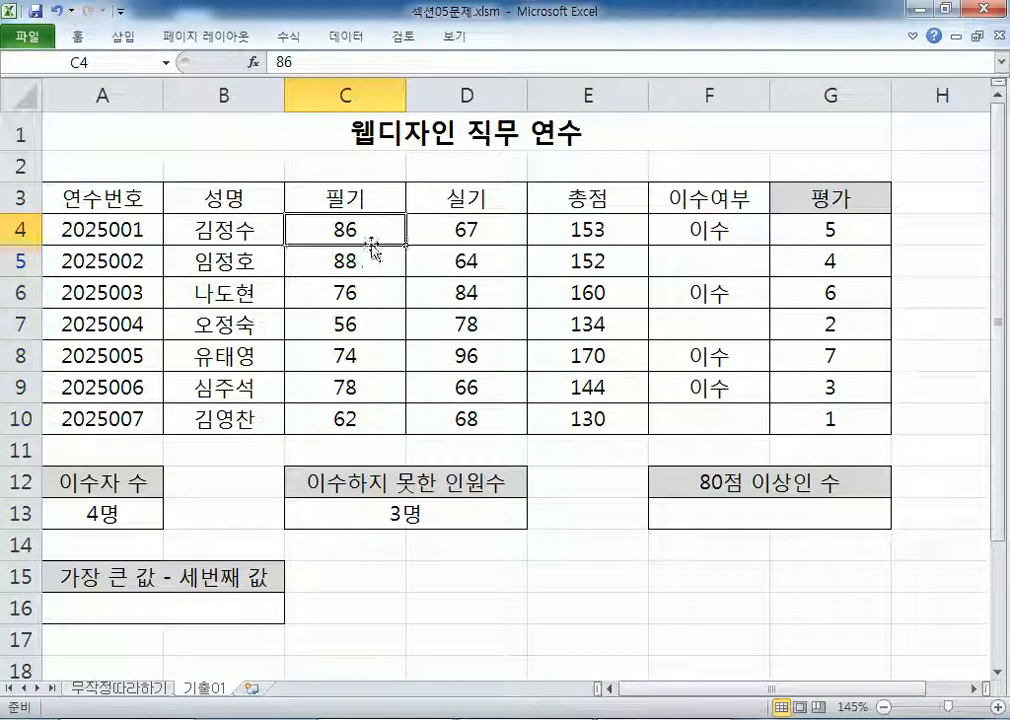
click(370, 257)
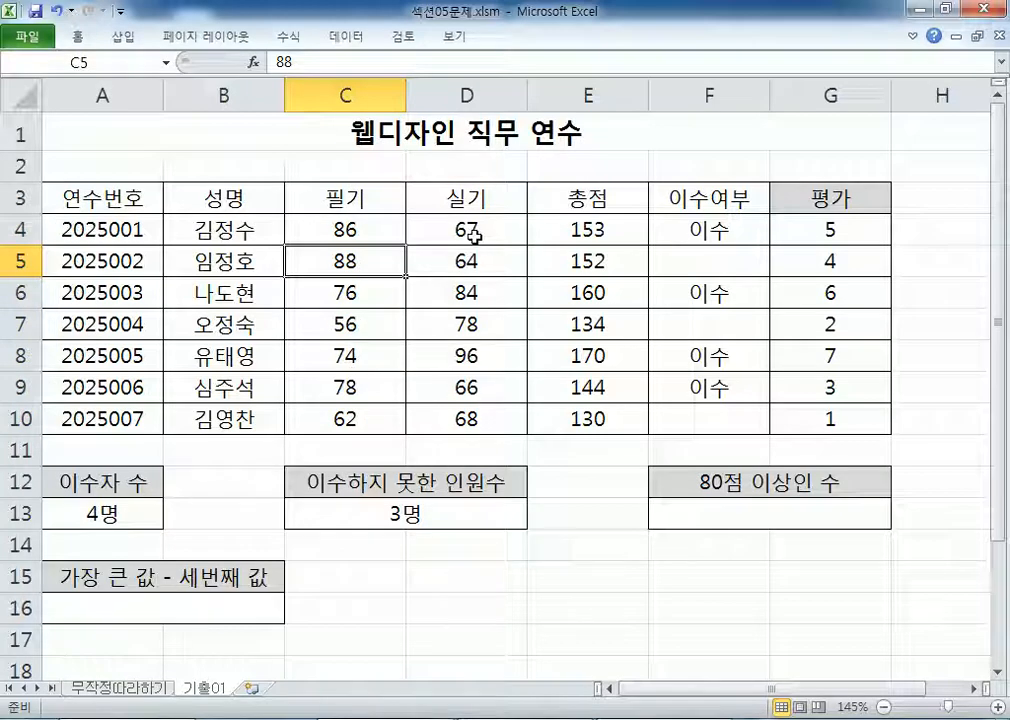
click(465, 292)
click(456, 358)
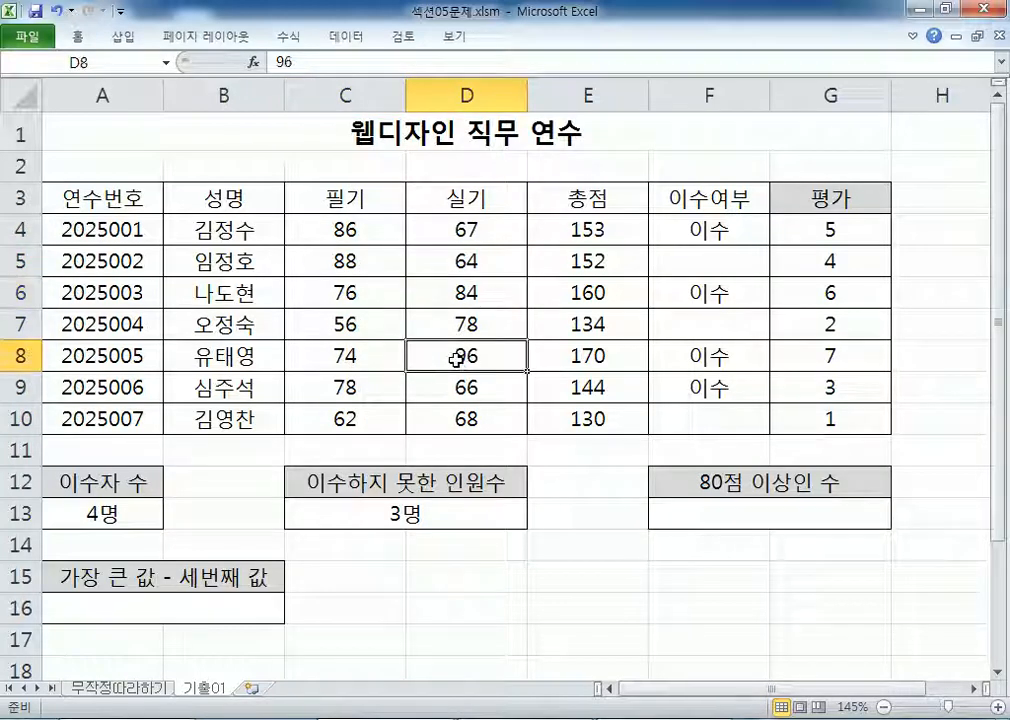
drag(370, 232, 421, 410)
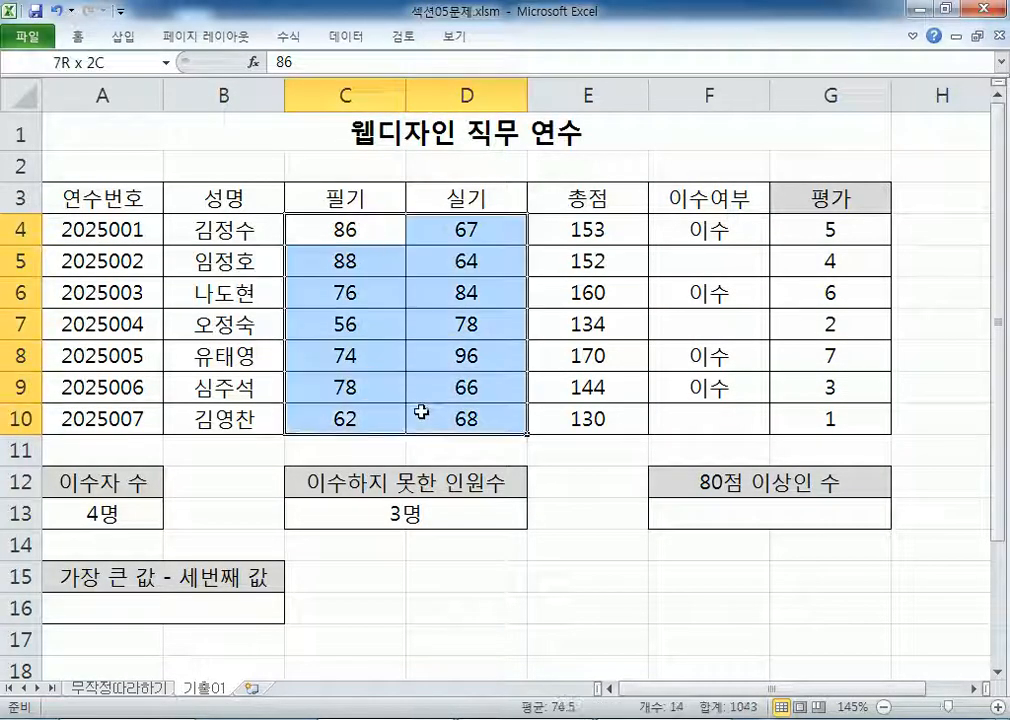
click(374, 419)
click(361, 232)
drag(361, 232, 458, 417)
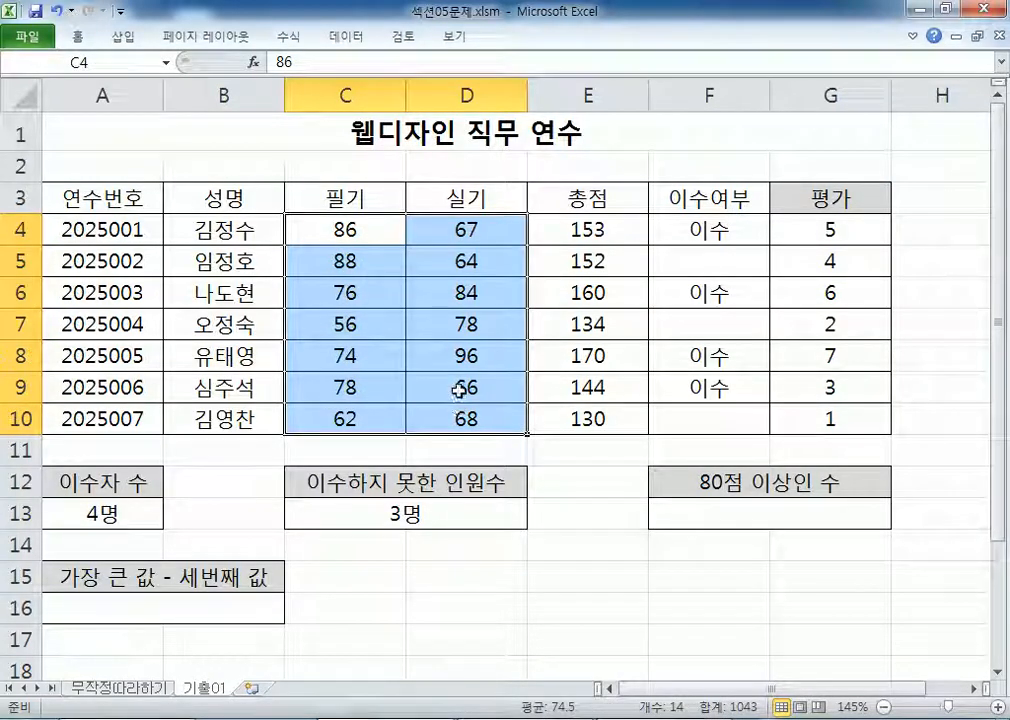
drag(354, 235, 339, 425)
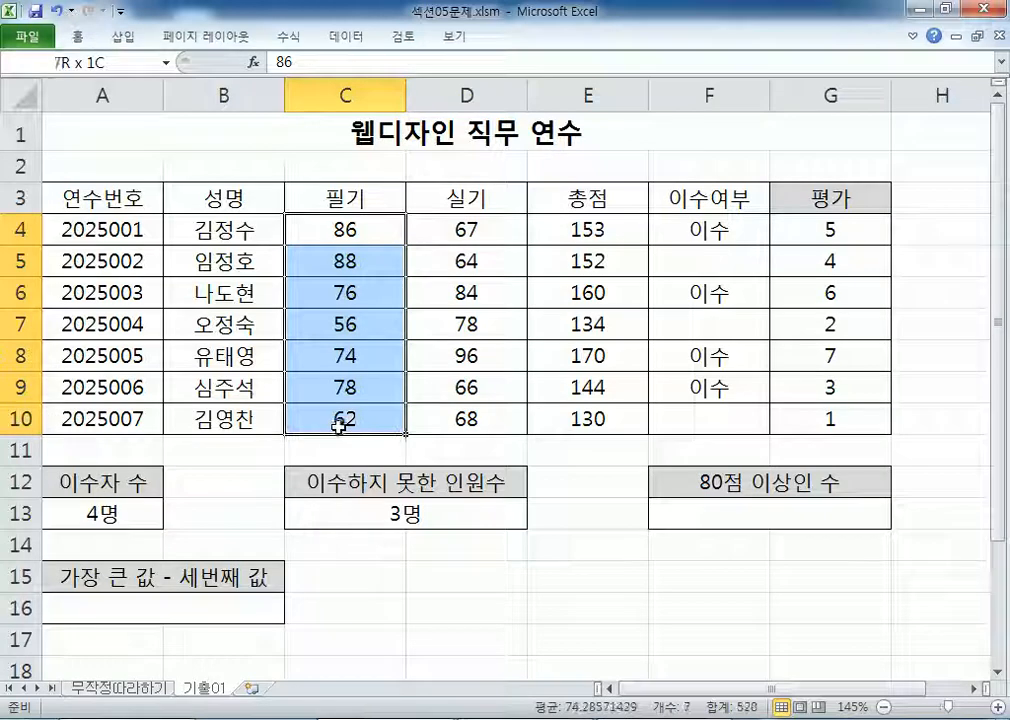
drag(460, 228, 455, 425)
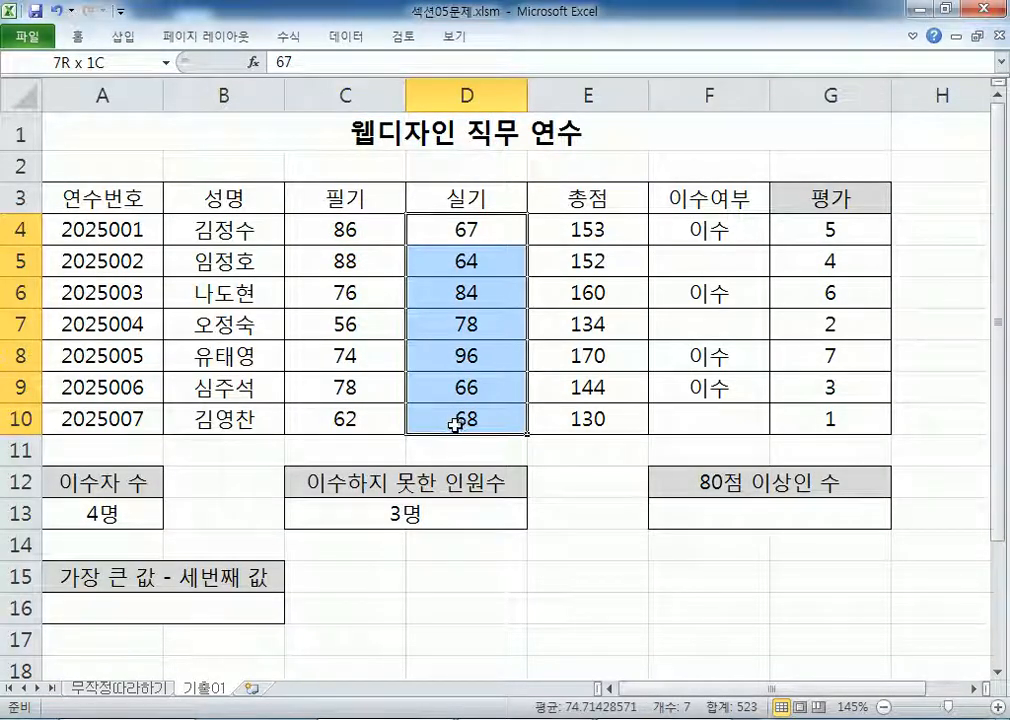
key(alt+Tab)
drag(158, 185, 697, 190)
drag(80, 228, 420, 228)
drag(610, 228, 697, 228)
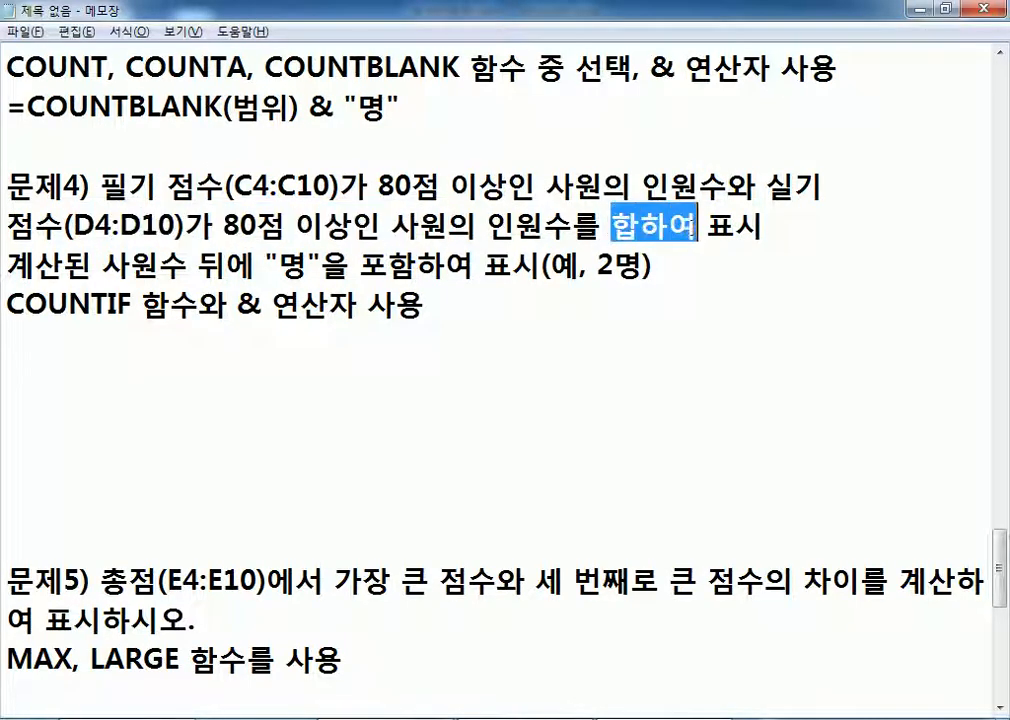
Step: Write the formula pattern =COUNTIF( ) + COUNTIF( ) below the 문제4 function list
click(259, 343)
text(=COUNTIF( ))
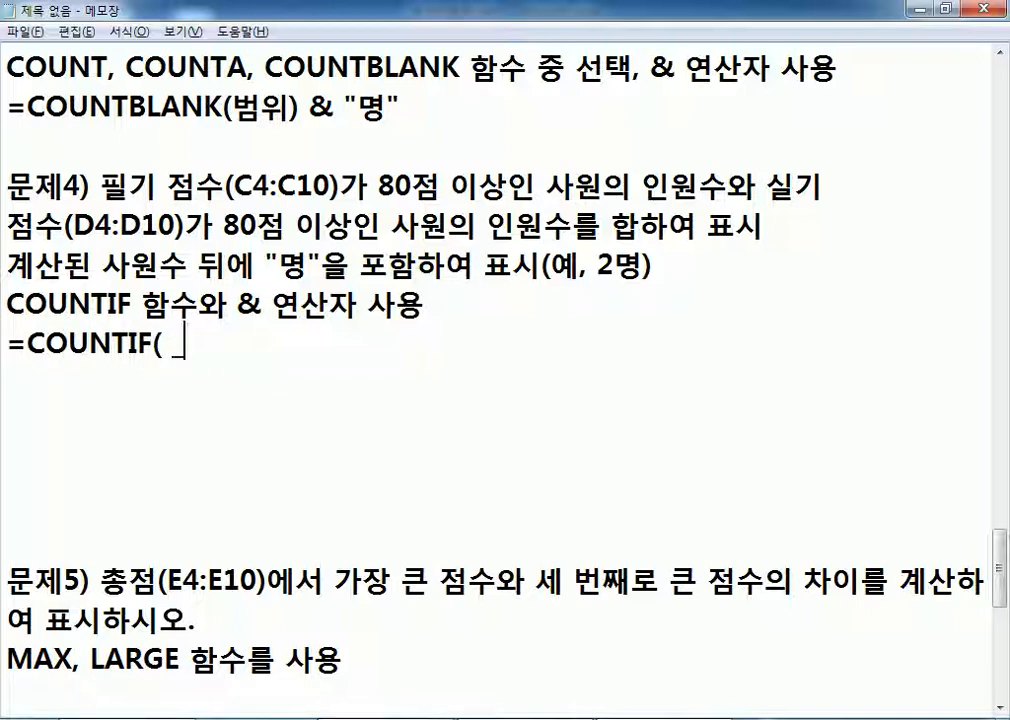
text( + 채ㅕㅜ)
text(샬)
key(BackSpace)
key(BackSpace)
key(BackSpace)
key(BackSpace)
key(BackSpace)
key(BackSpace)
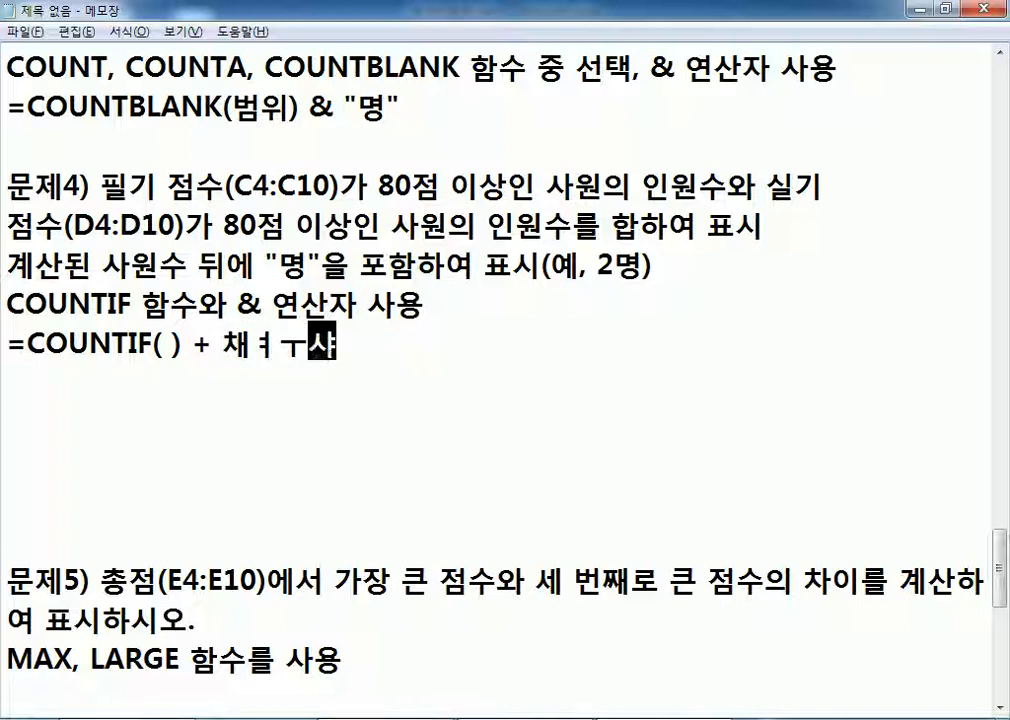
text(COUNTIF()
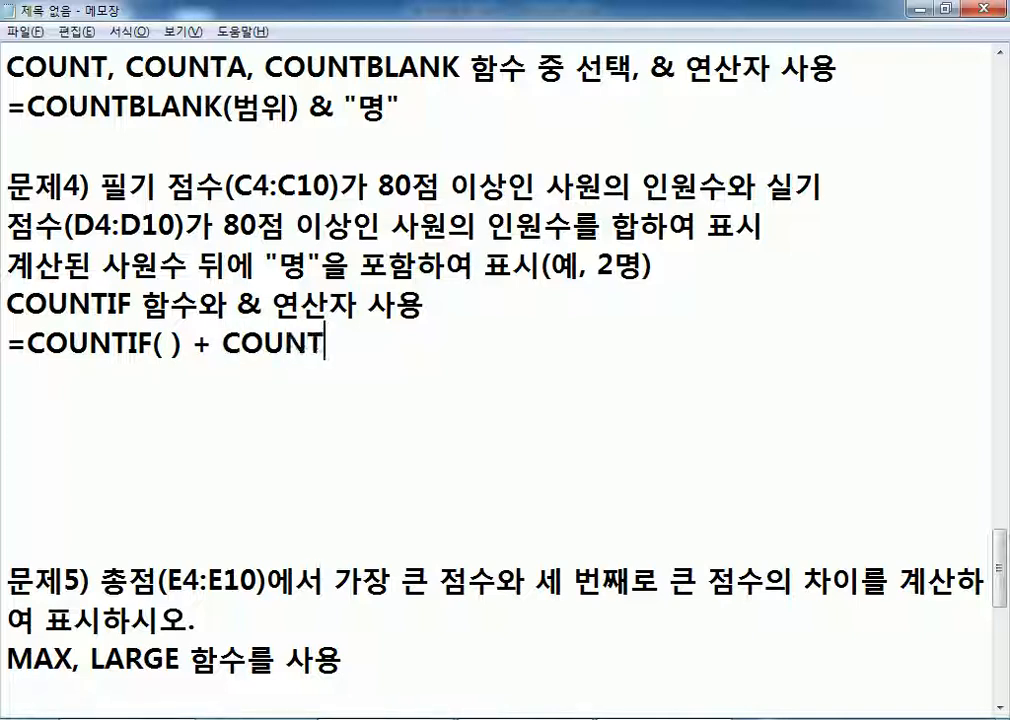
text( ) )
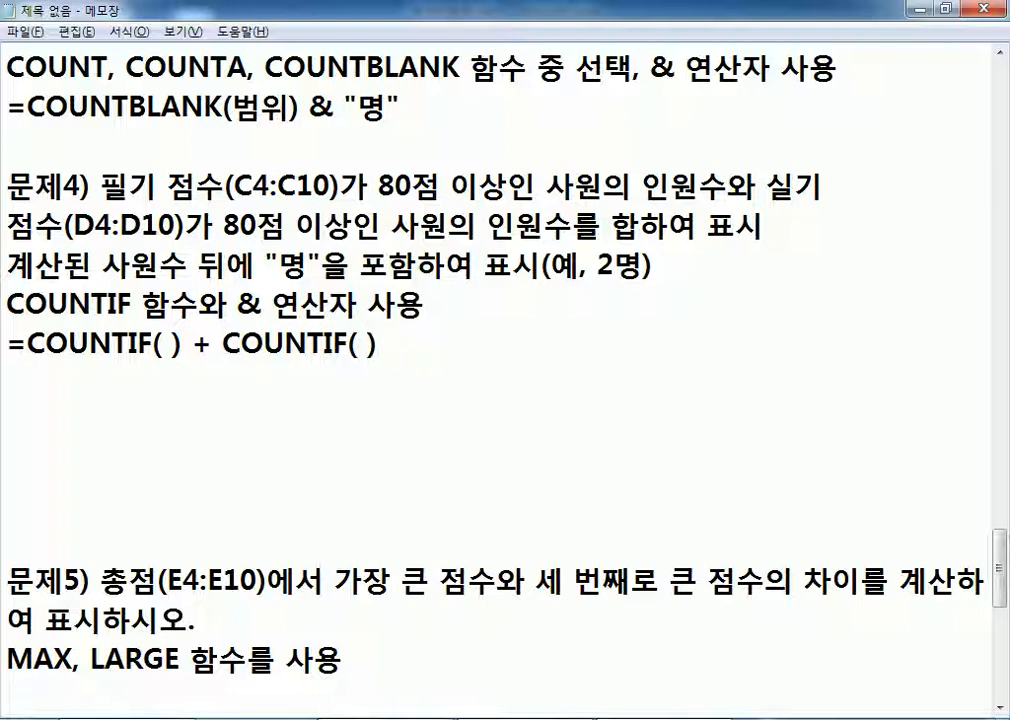
Step: Append & "명" to the 문제4 formula pattern and highlight the plus sign joining its two COUNTIF functions
text(&"AU)
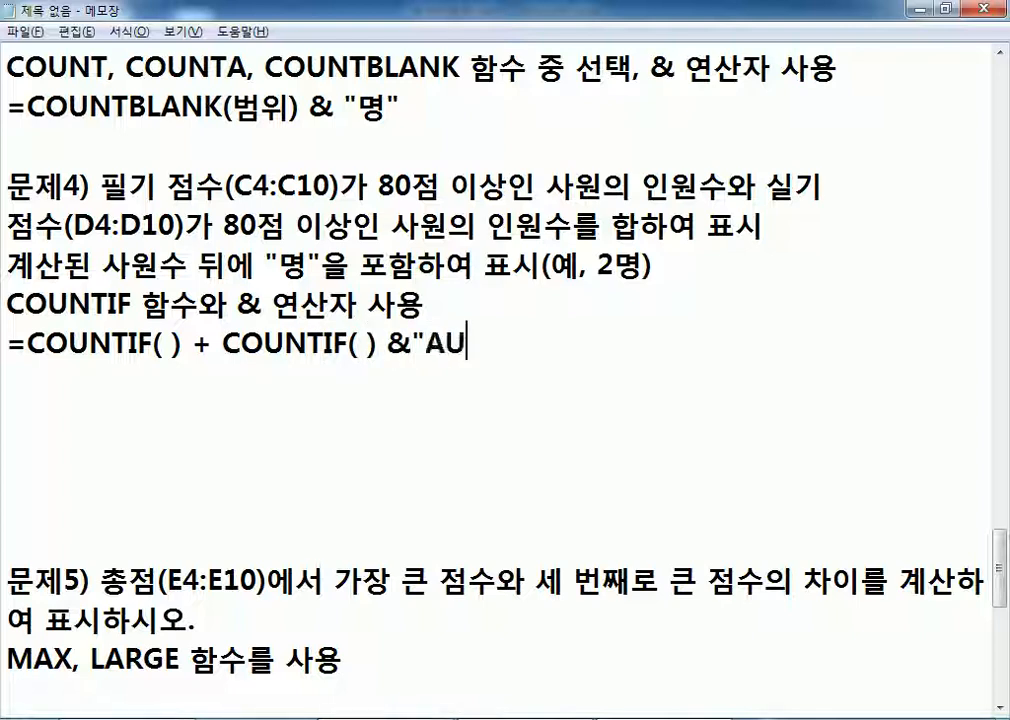
key(BackSpace)
key(BackSpace)
text(명")
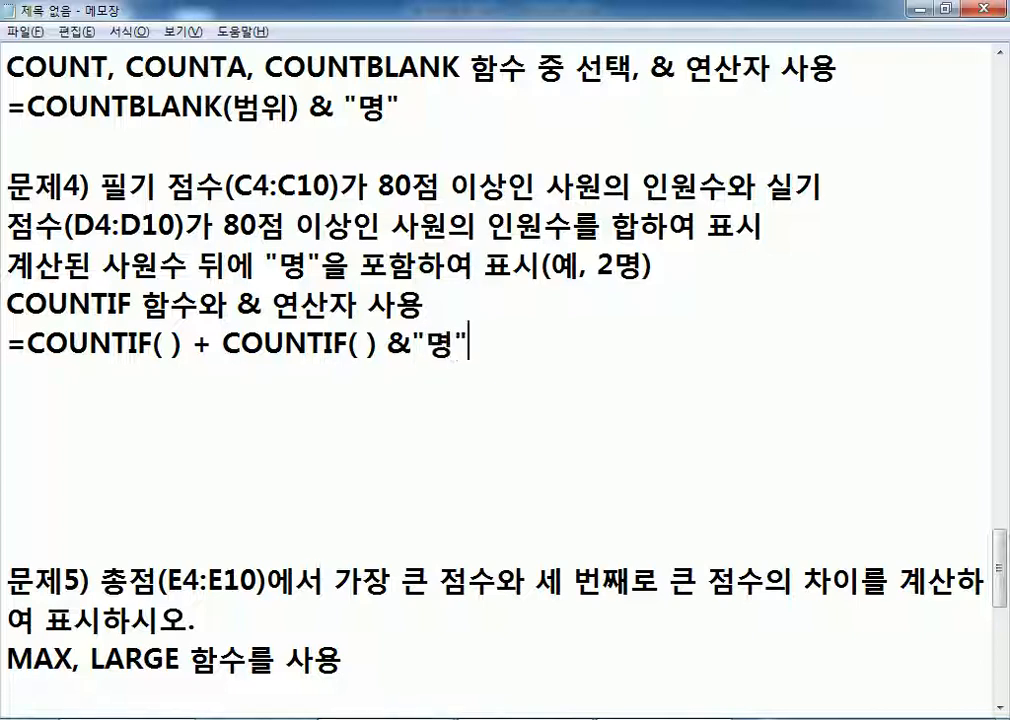
key(Left)
key(Left)
key(Left)
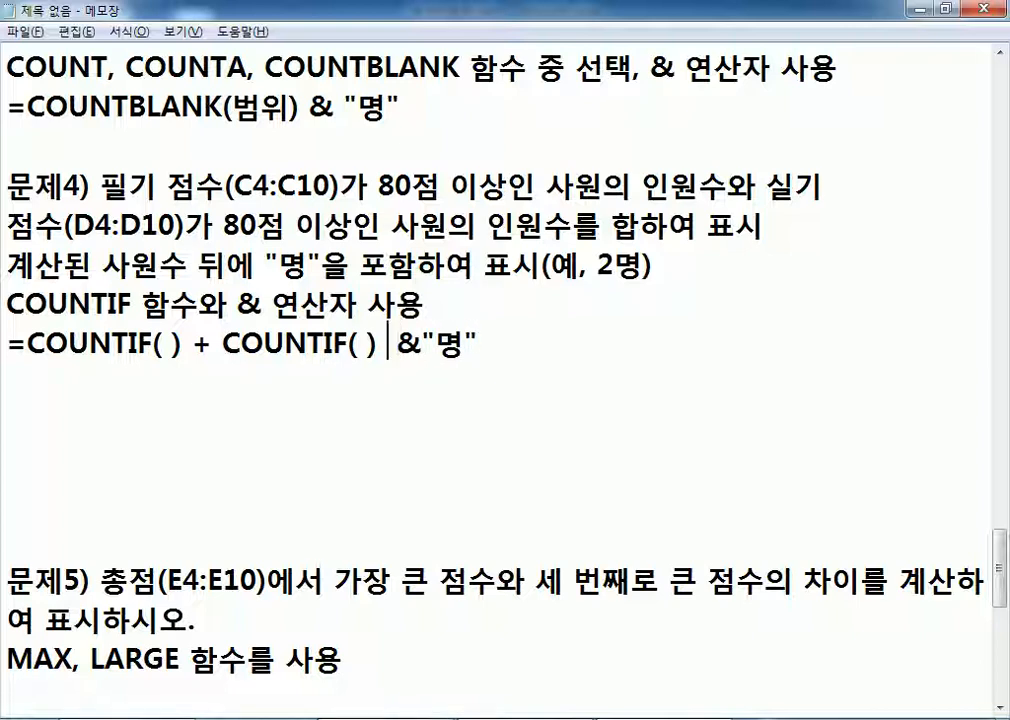
drag(68, 342, 340, 354)
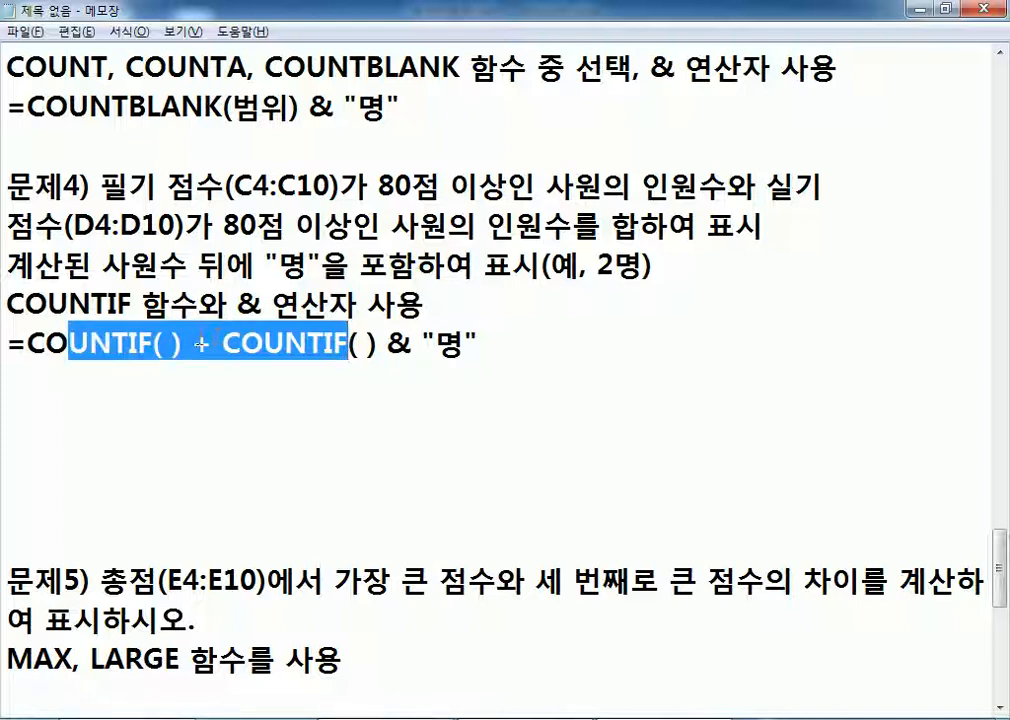
drag(191, 345, 213, 345)
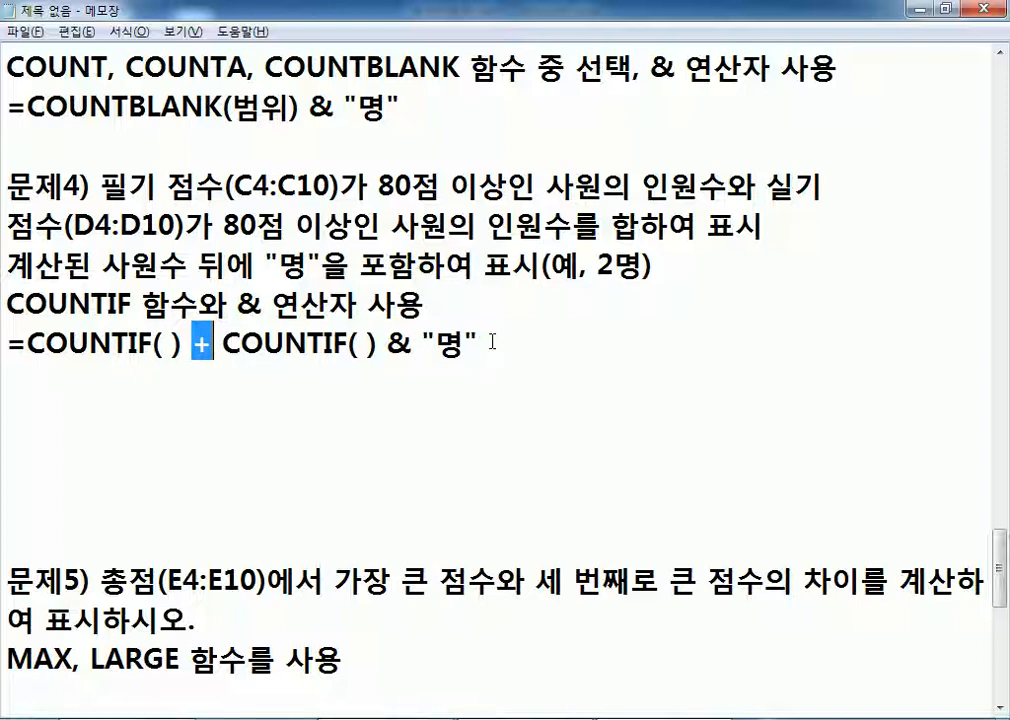
Step: Fill the first COUNTIF of the 문제4 formula pattern with C4:C10, ">=80" and highlight its matching condition text
drag(163, 345, 173, 345)
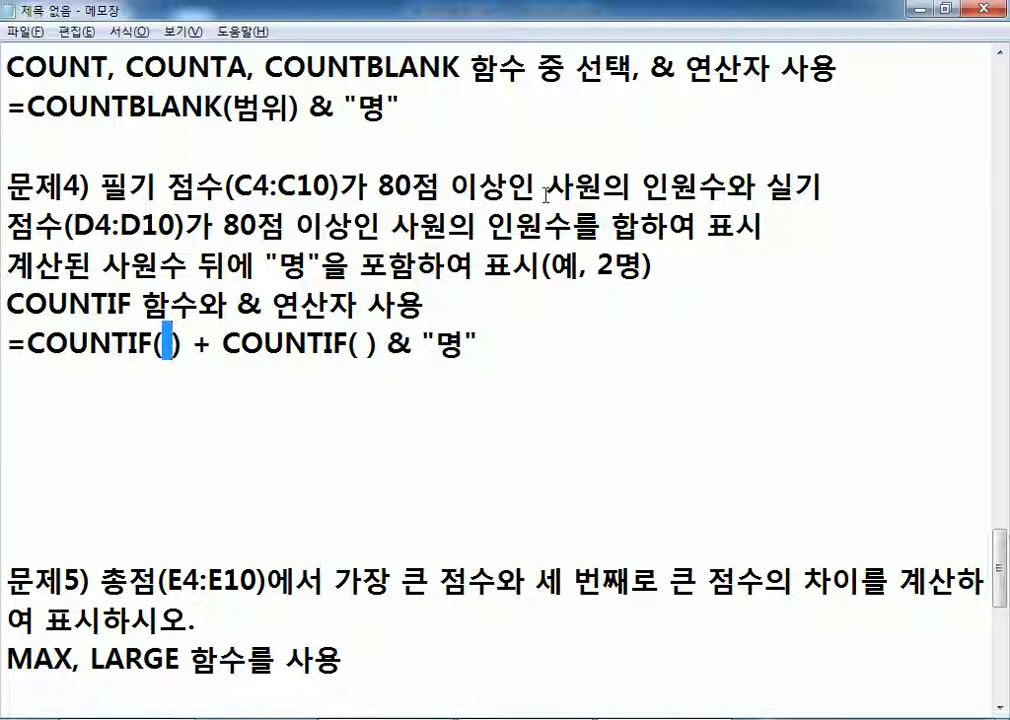
drag(356, 345, 366, 345)
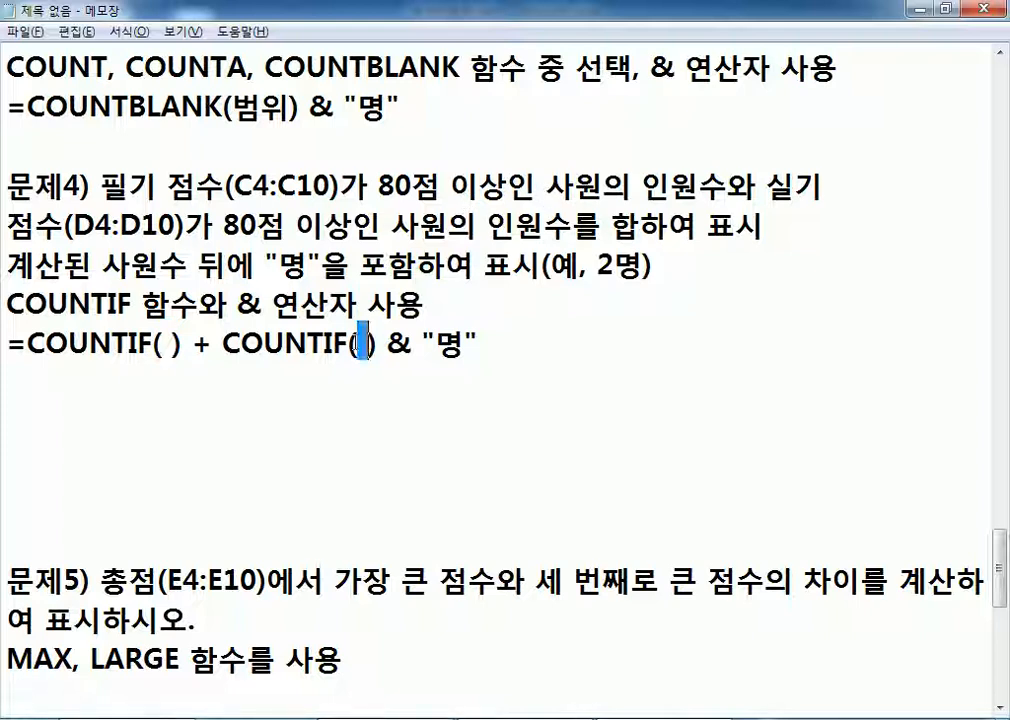
drag(163, 345, 173, 345)
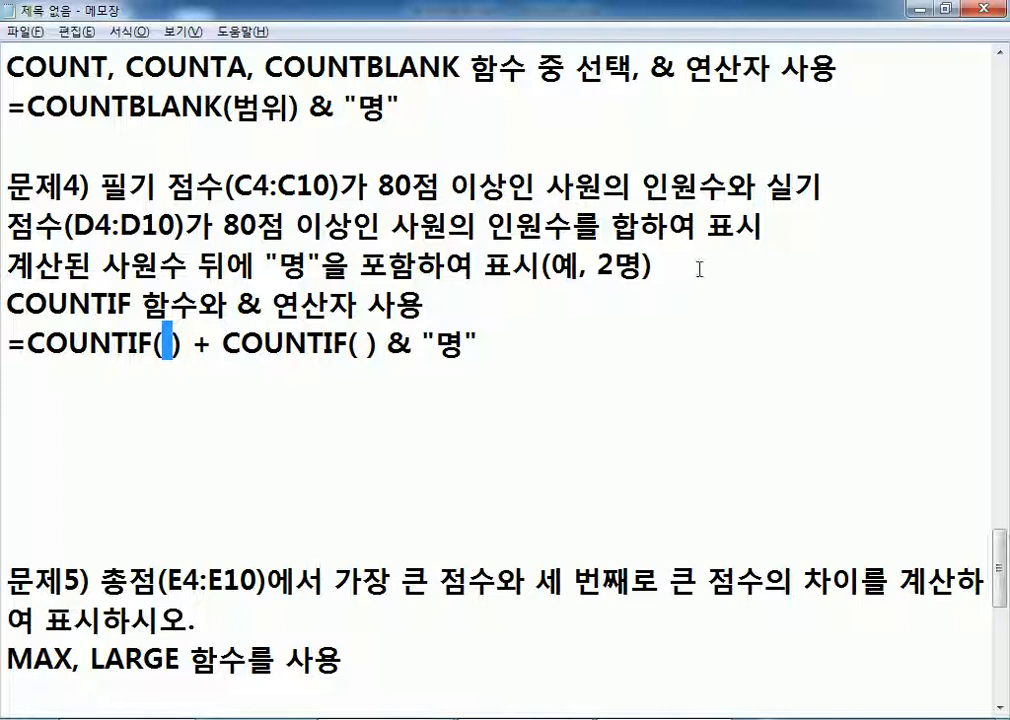
text(C4:D)
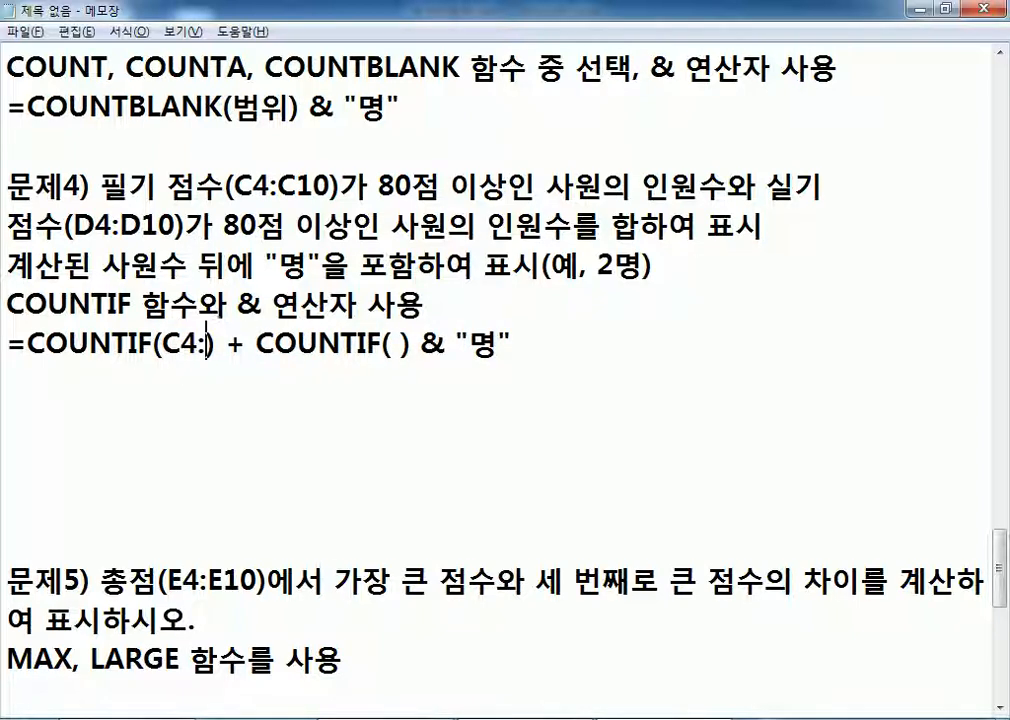
key(BackSpace)
text(C10, ")
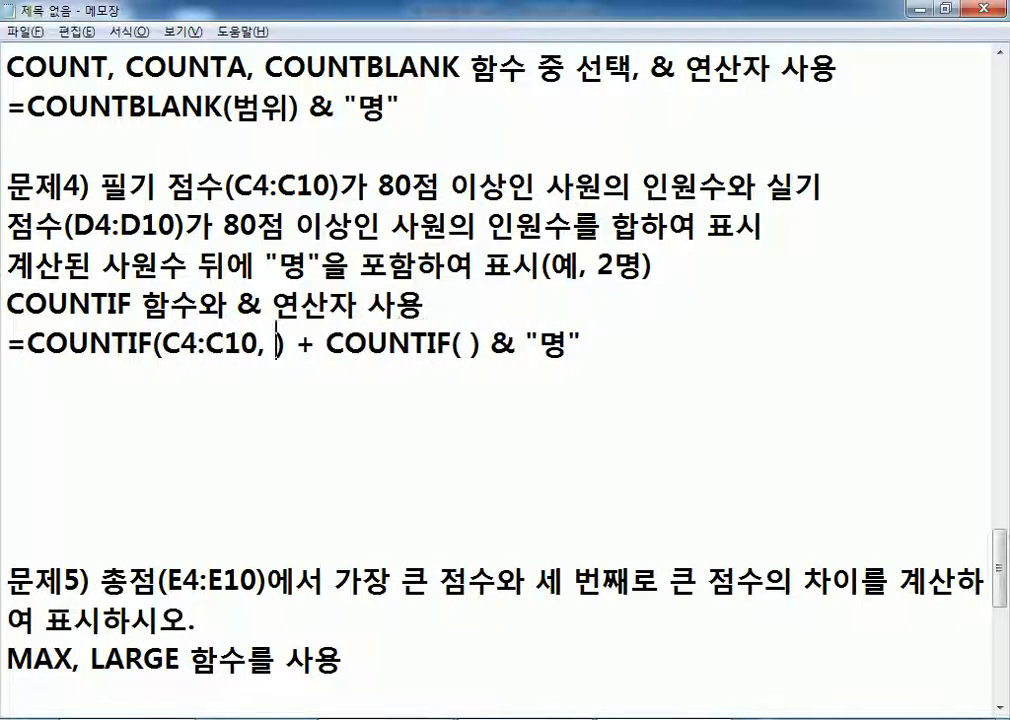
text(">)
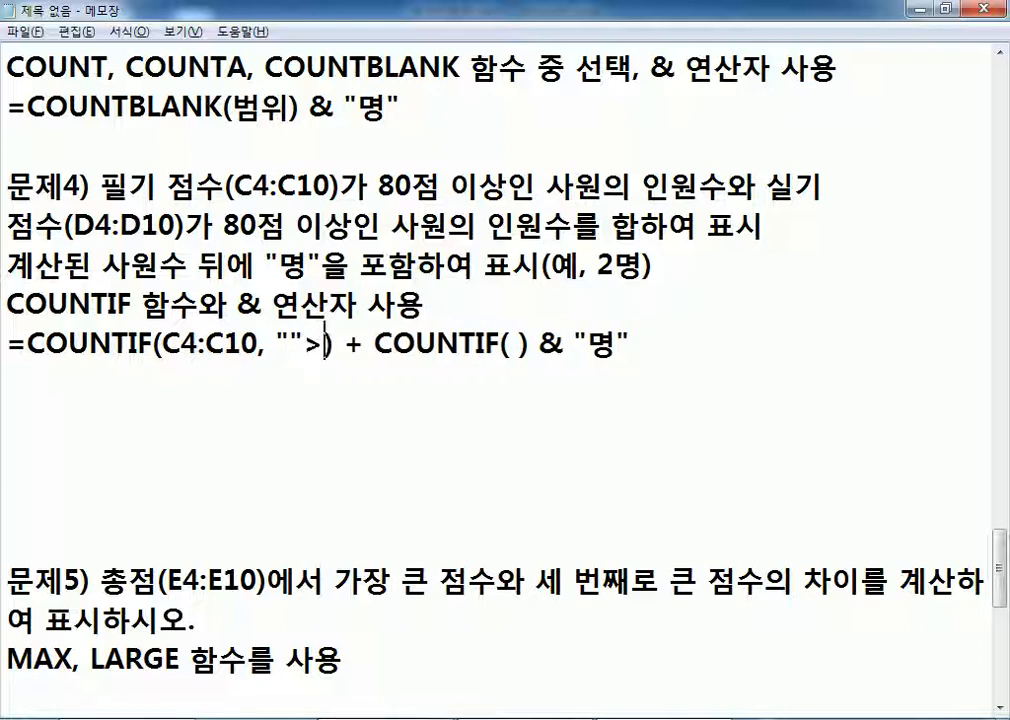
key(BackSpace)
key(BackSpace)
text(>=80)
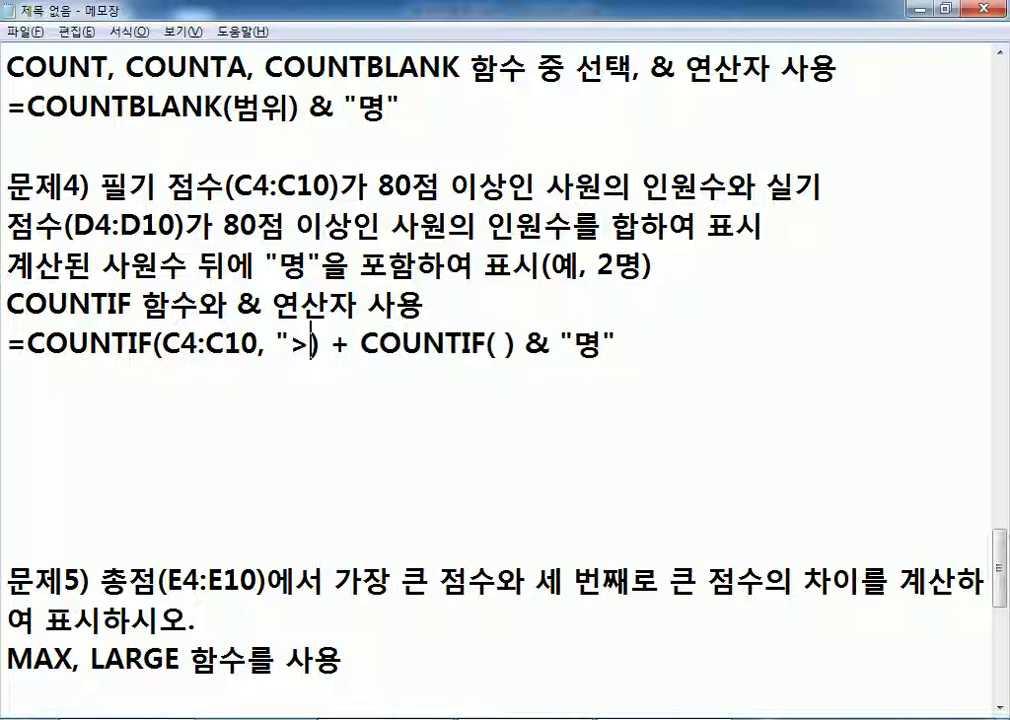
text(")
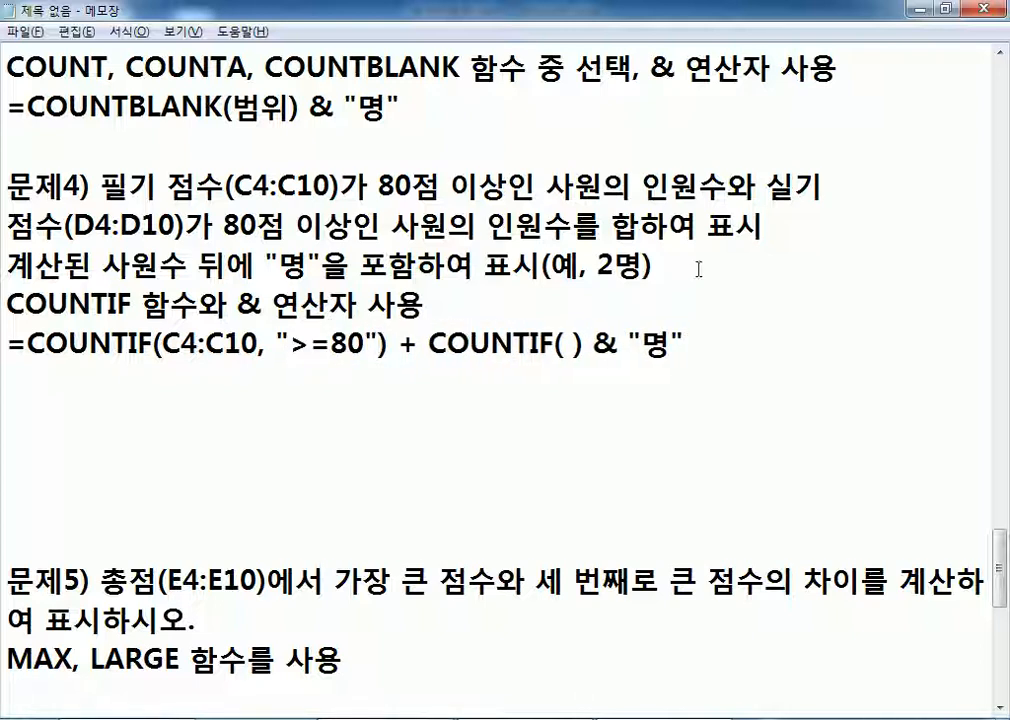
drag(127, 185, 397, 185)
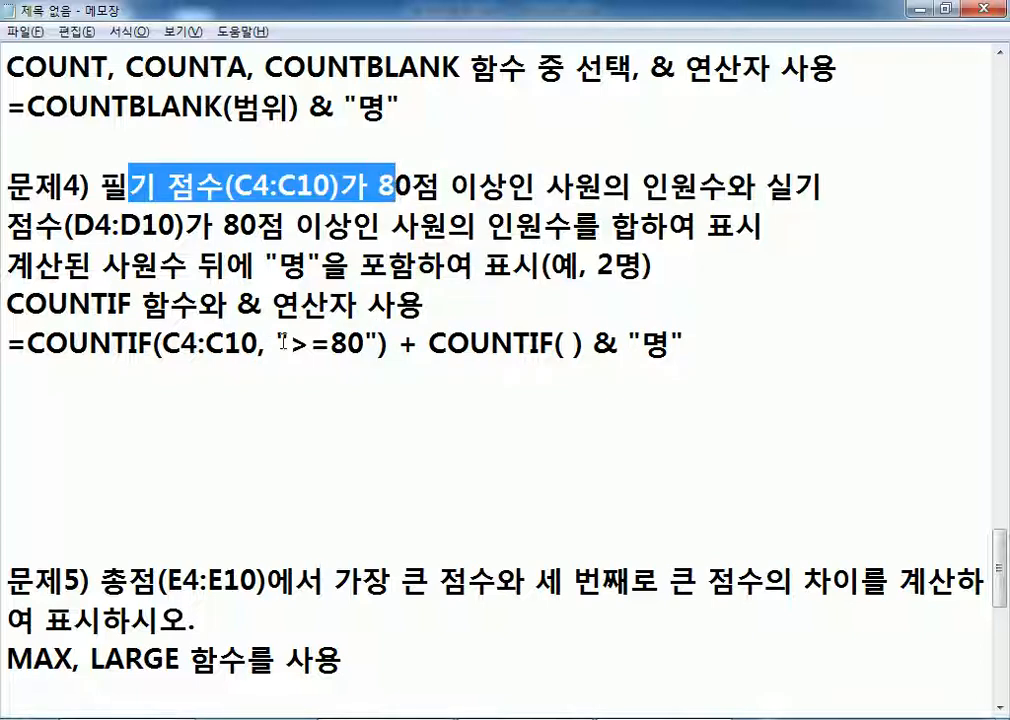
drag(365, 343, 205, 343)
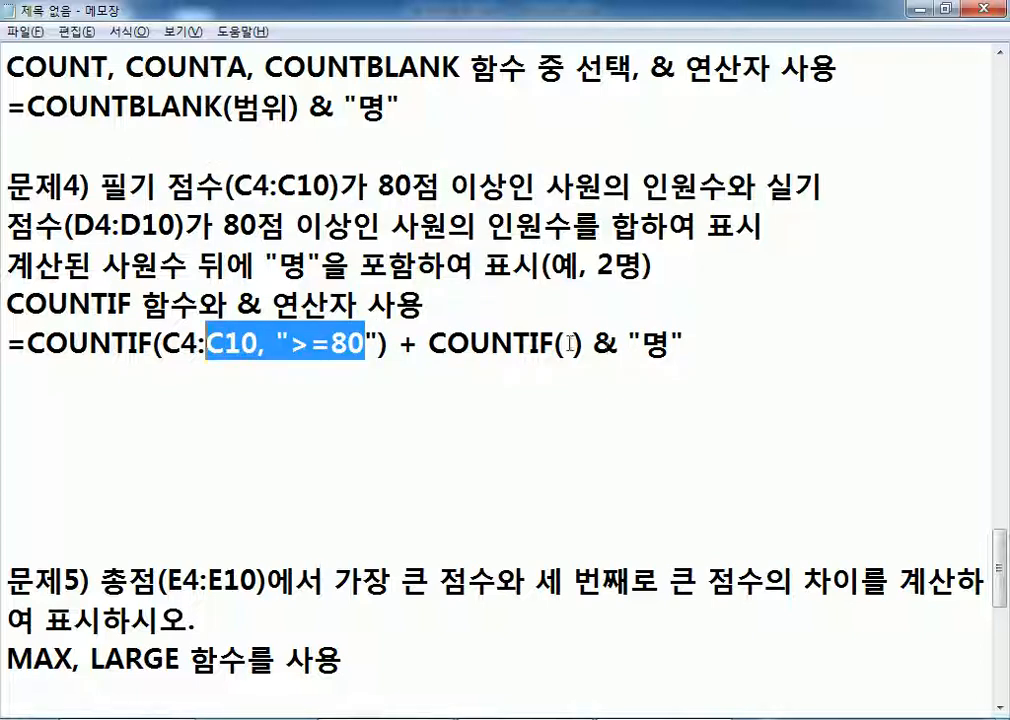
Step: Fill the second COUNTIF of the 문제4 formula pattern with D4:D10, ">=80"
drag(564, 343, 575, 343)
text(D4)
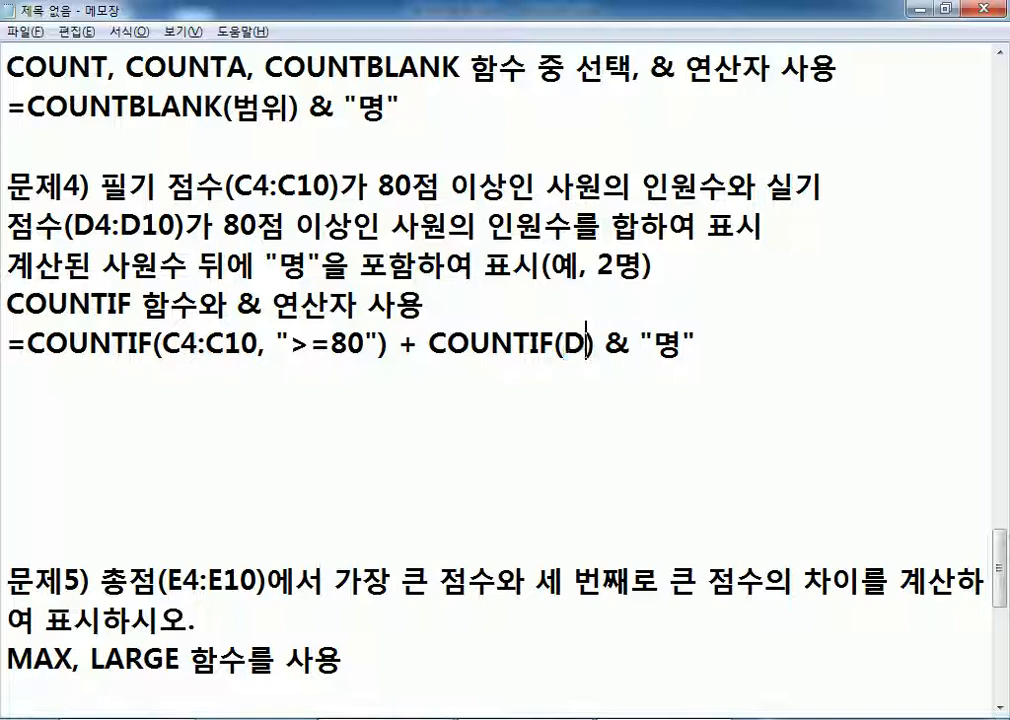
text(:D10, ")
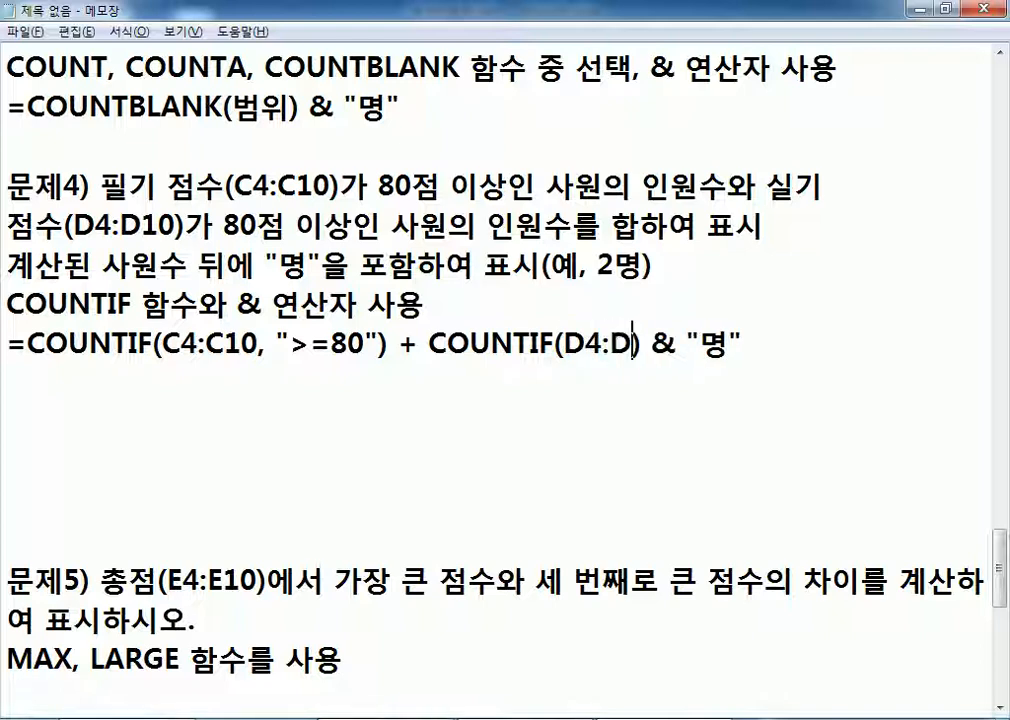
text(>=8)
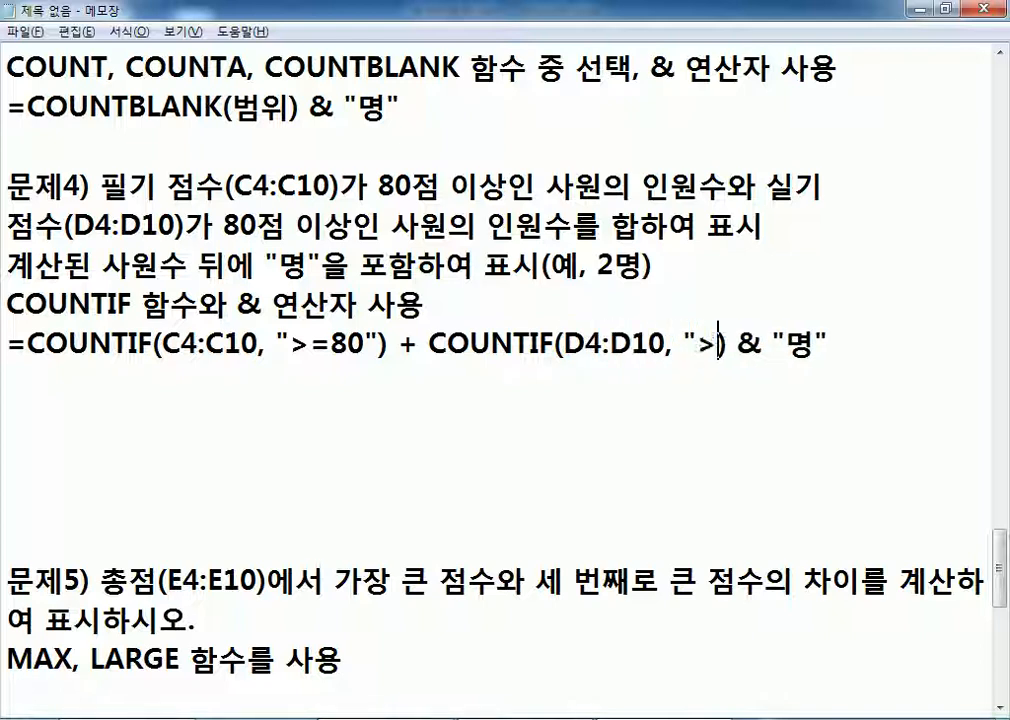
text(0")
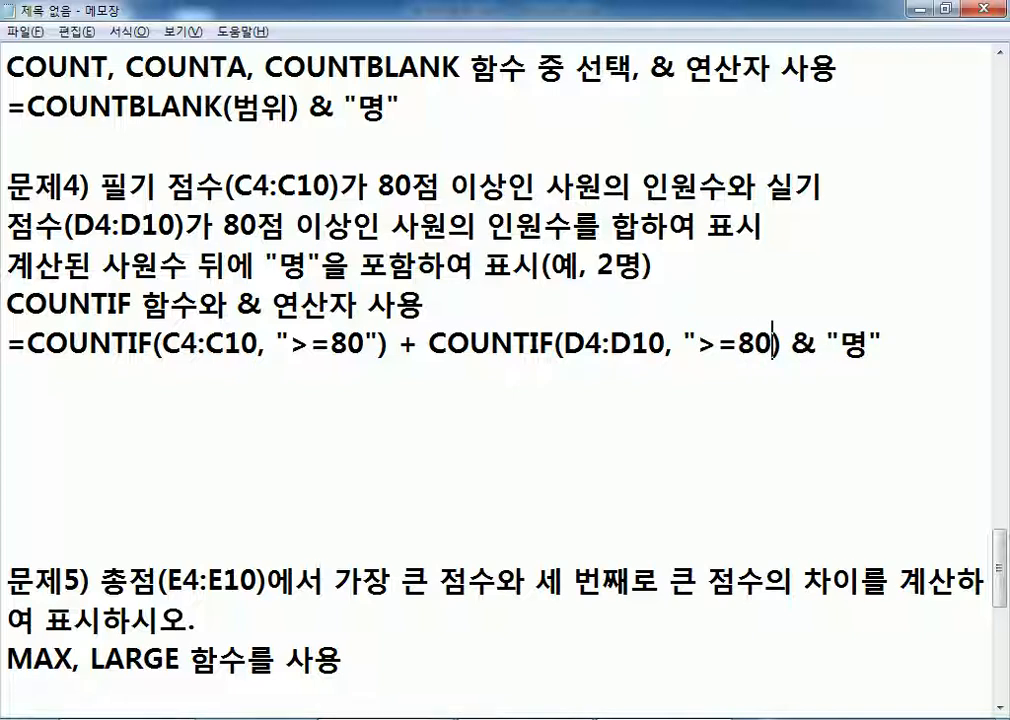
drag(561, 343, 778, 343)
click(592, 381)
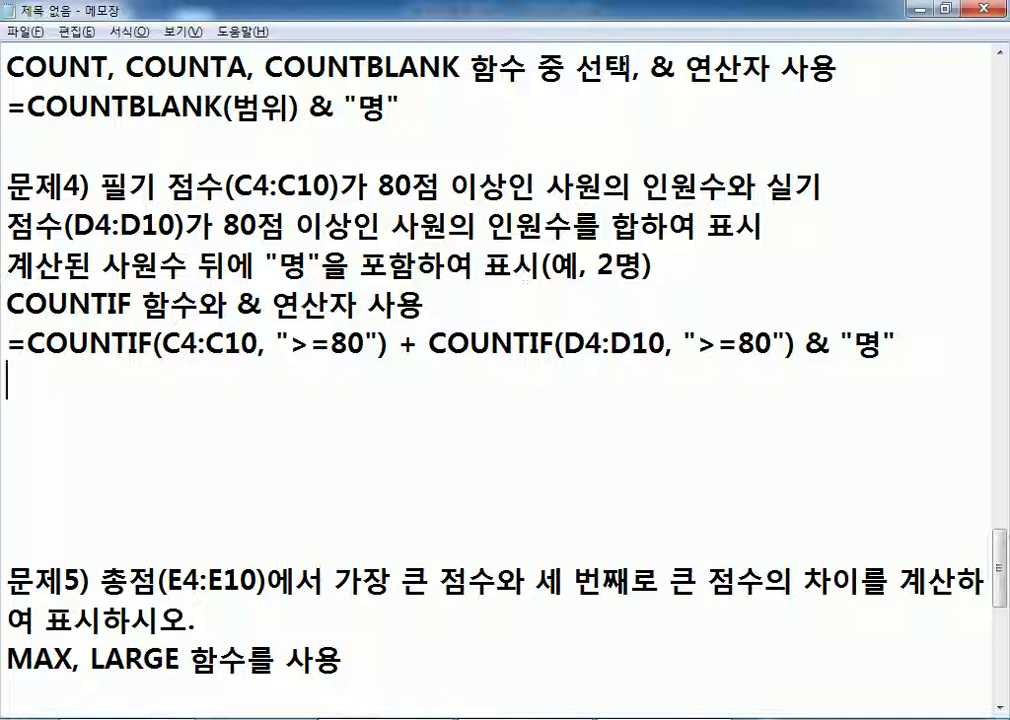
Step: Highlight 합 in the 문제4 text, review the 필기 and 실기 score ranges in Excel, and return to Notepad
drag(612, 226, 640, 226)
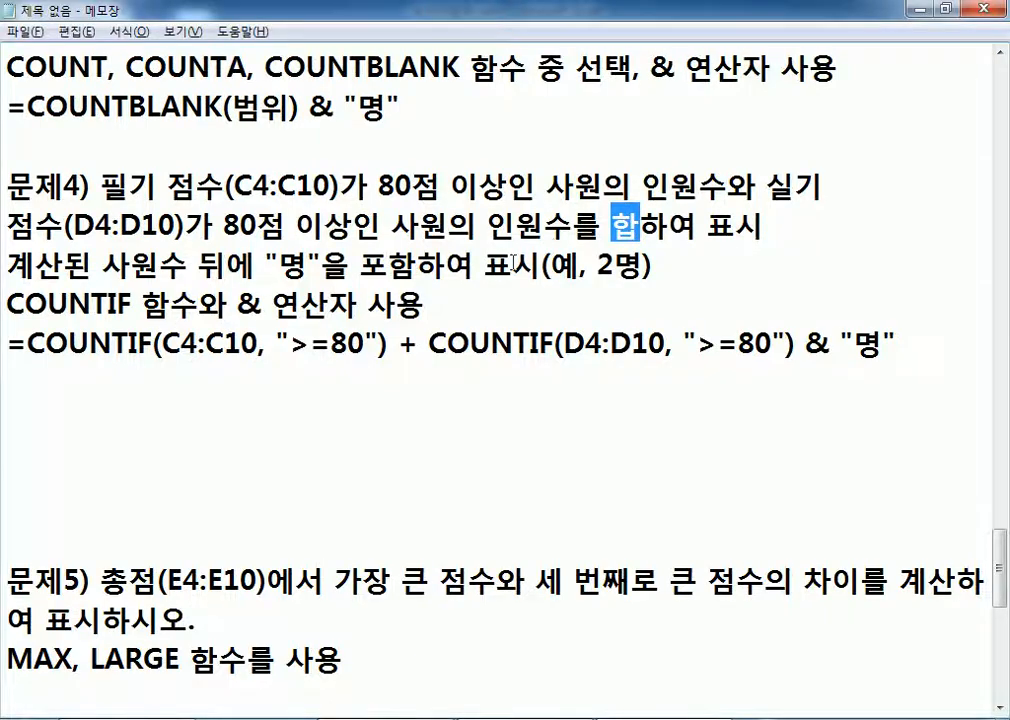
key(alt+Tab)
drag(345, 229, 445, 414)
drag(300, 225, 350, 415)
drag(455, 229, 453, 417)
key(alt+Tab)
click(289, 378)
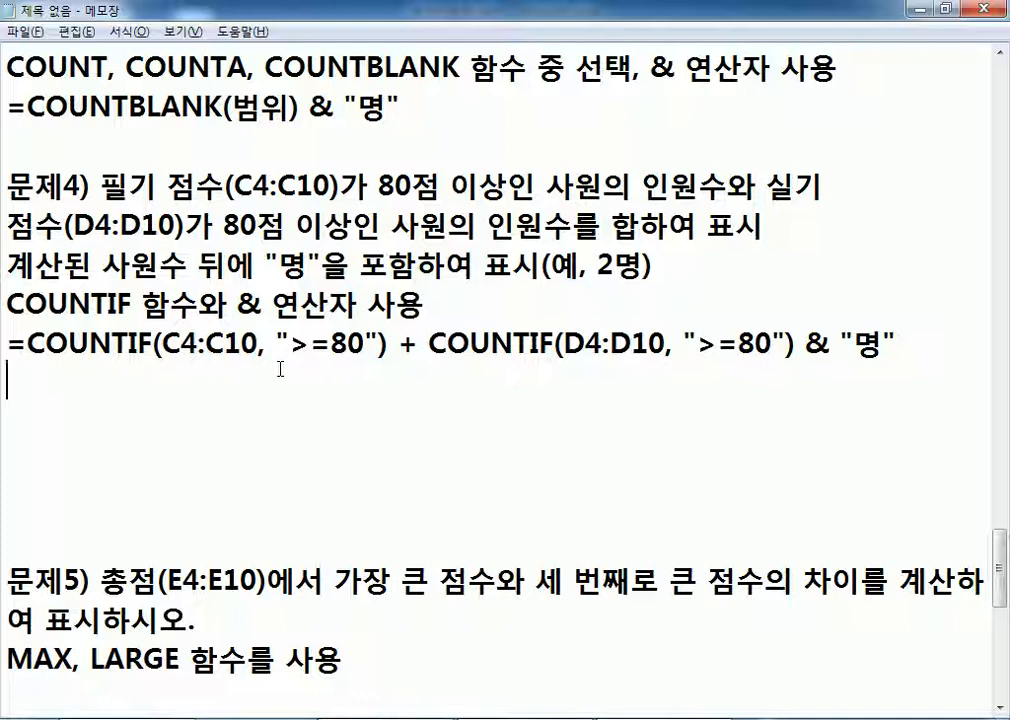
Step: Switch to Excel and start the formula =COUNTIF( in cell F13 under 80점 이상인 수
key(alt+Tab)
click(670, 512)
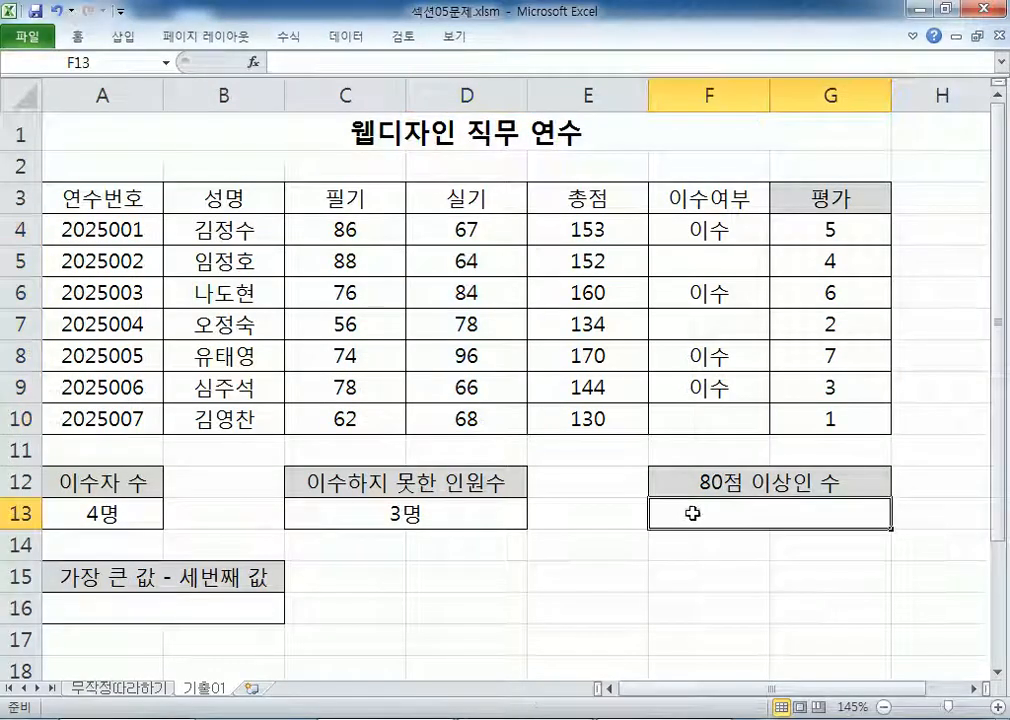
click(997, 671)
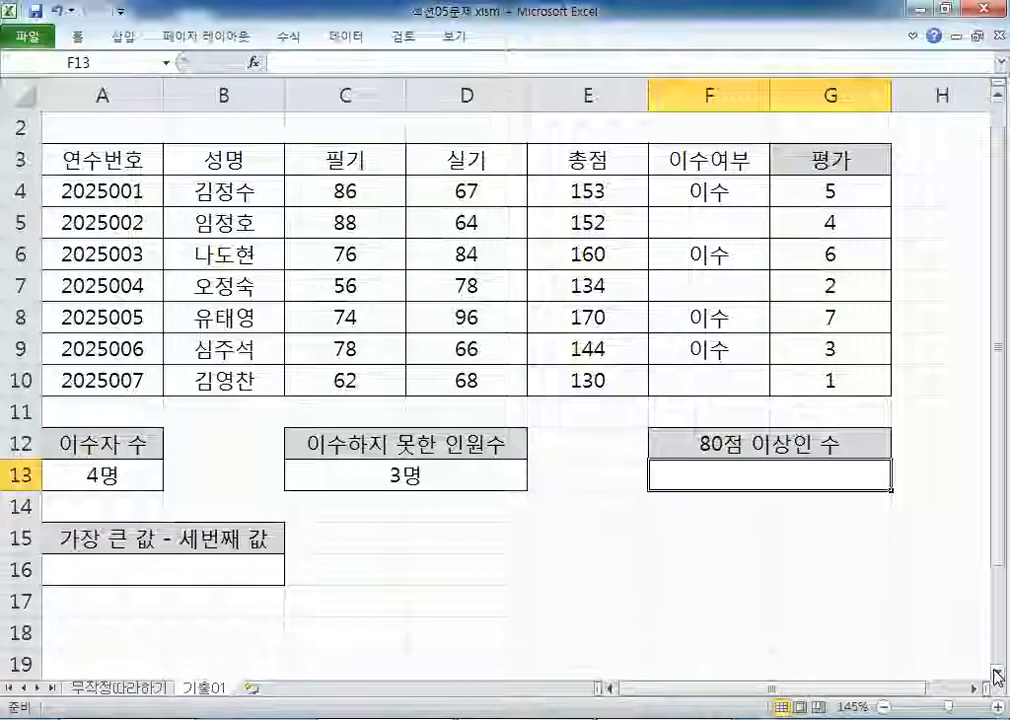
click(997, 671)
text(=채ㅕㅜㅅ)
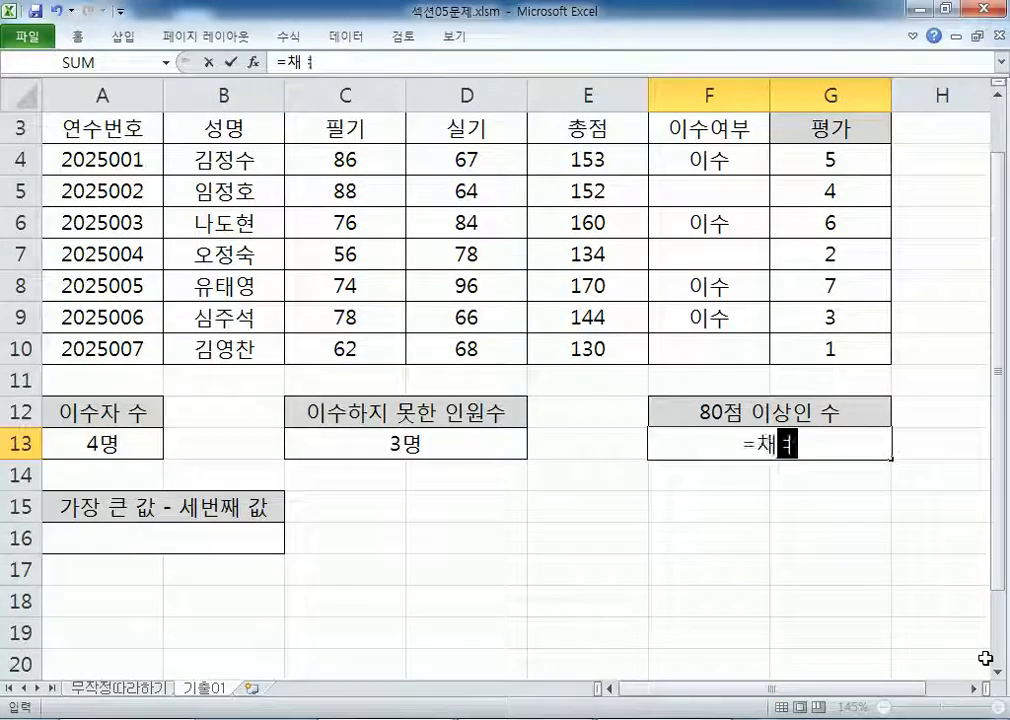
key(BackSpace)
key(BackSpace)
key(BackSpace)
key(BackSpace)
text(COUNTIF)
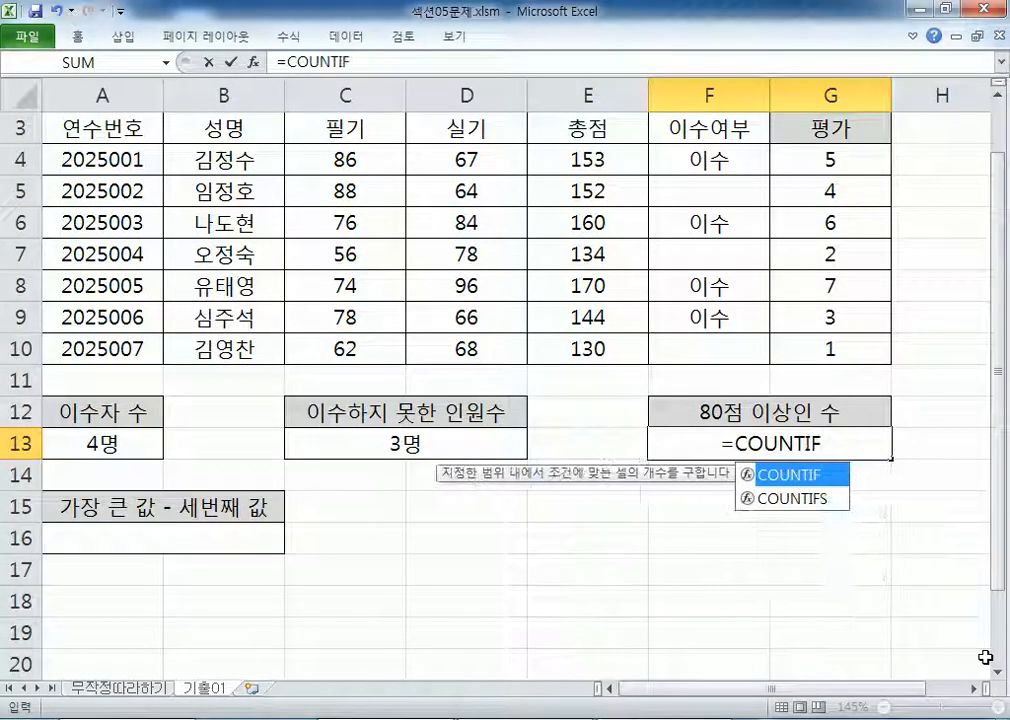
text(()
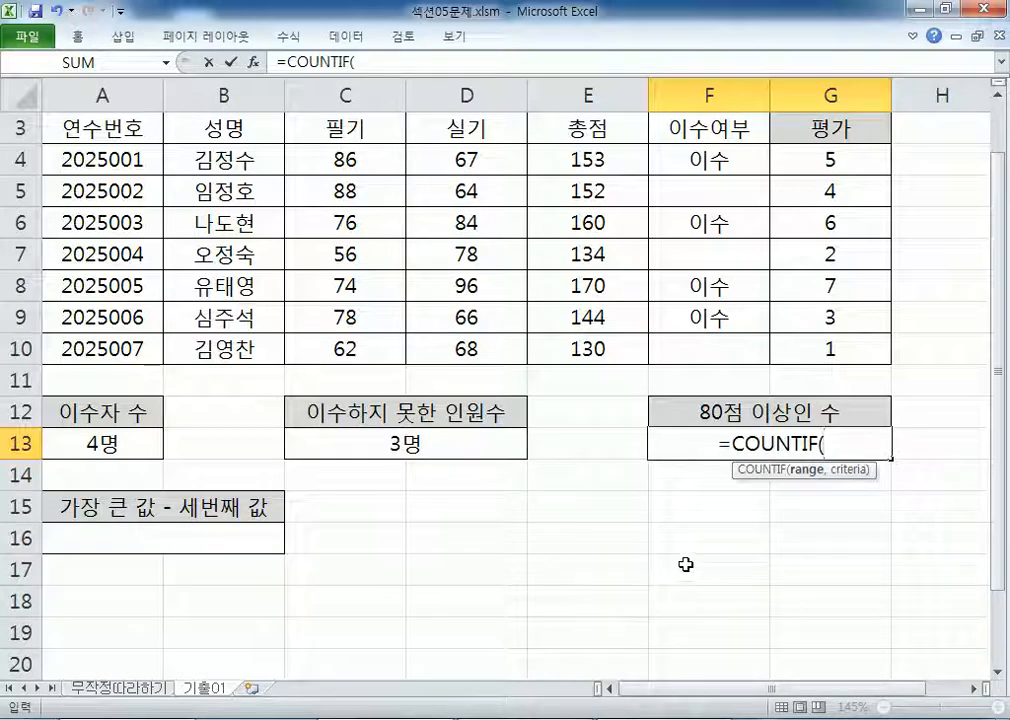
Step: Complete the COUNTIF in F13 with the 필기 range C4:C10 and the criterion ">=80"
click(344, 158)
drag(344, 158, 344, 337)
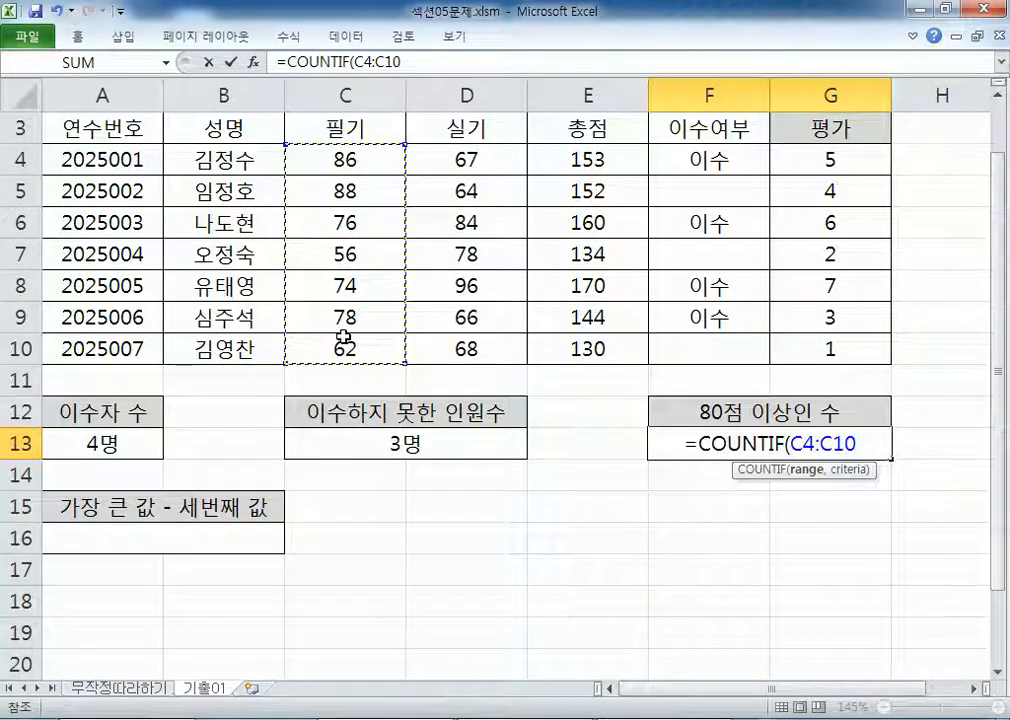
text(,)
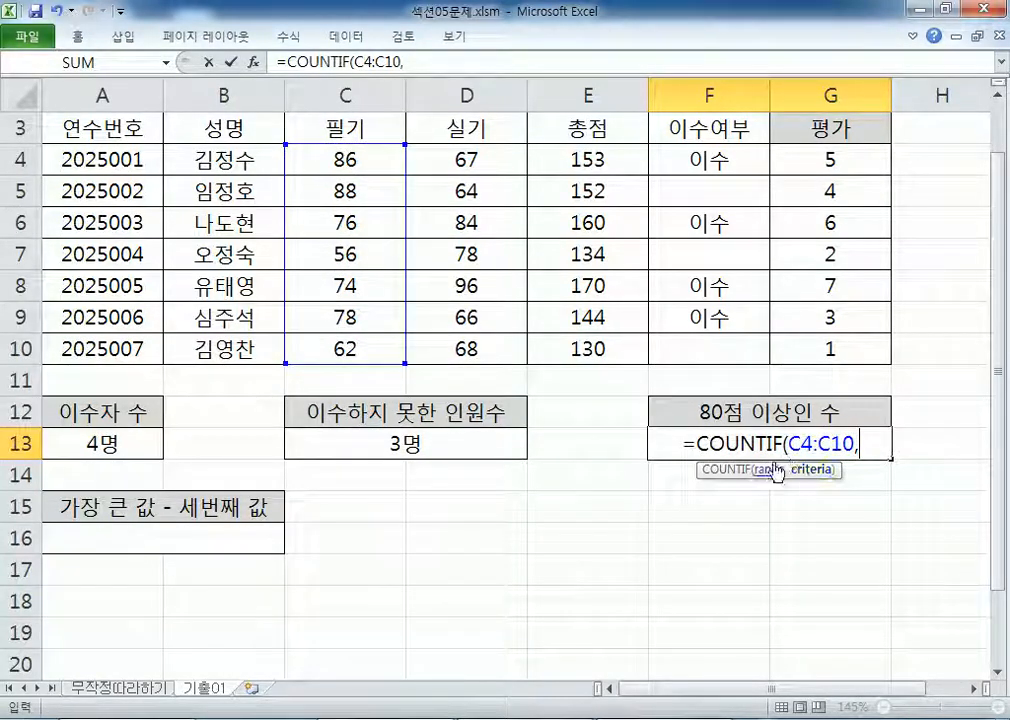
text(")
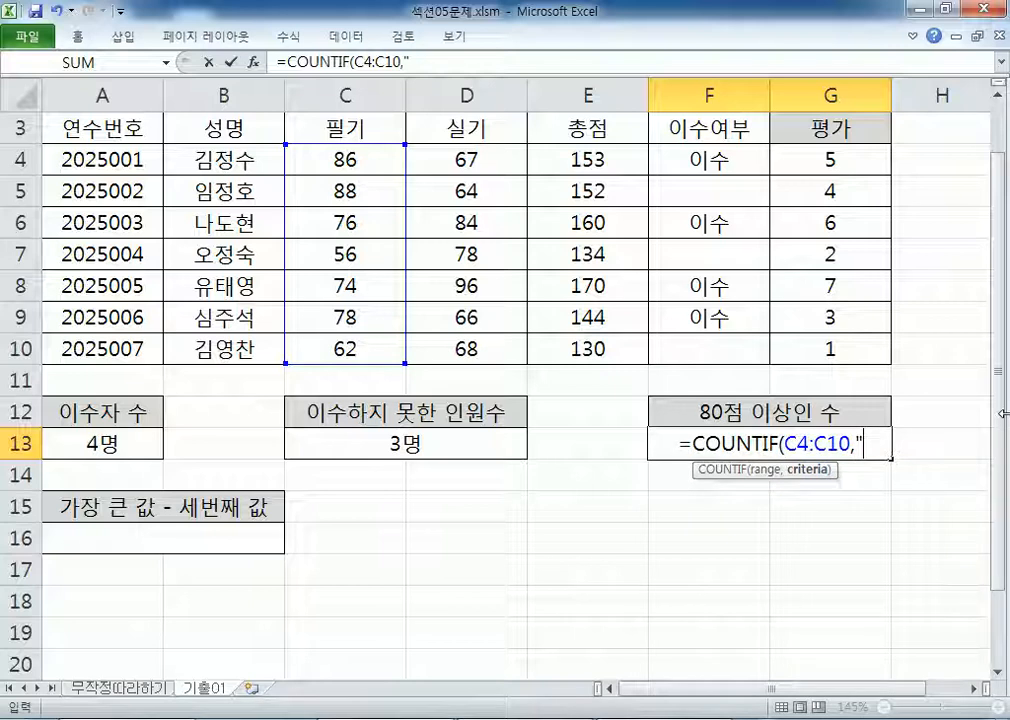
text(>=80")
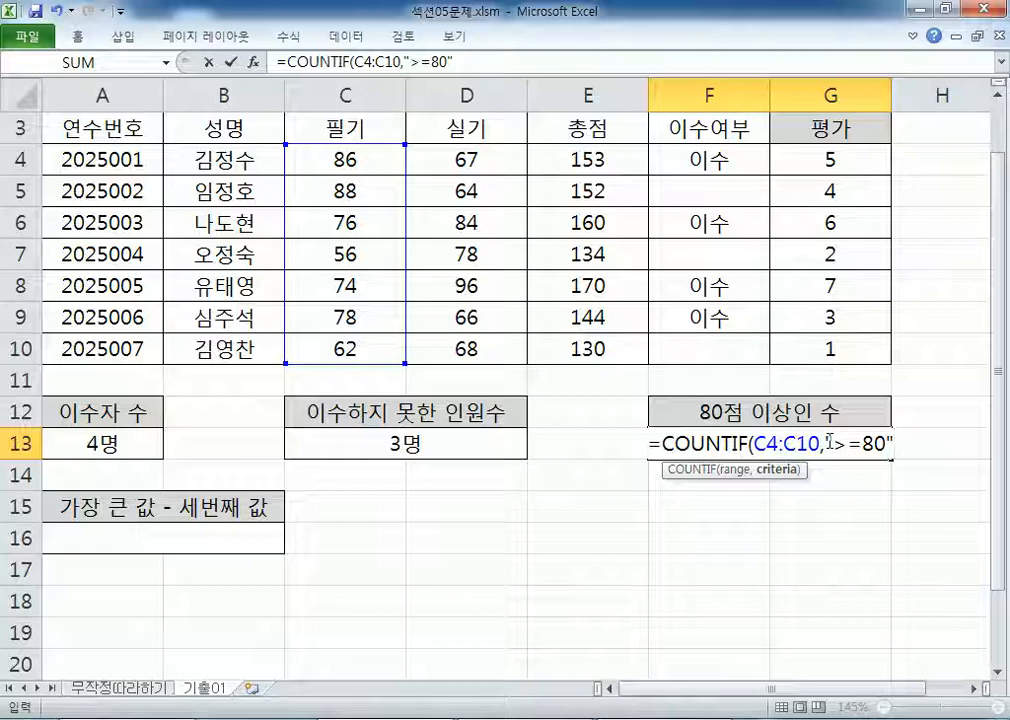
key(Return)
Step: Append +COUNTIF(D4:D10,">=80") to the F13 formula, accepting the proposed closing-parenthesis correction
click(760, 440)
double_click(827, 440)
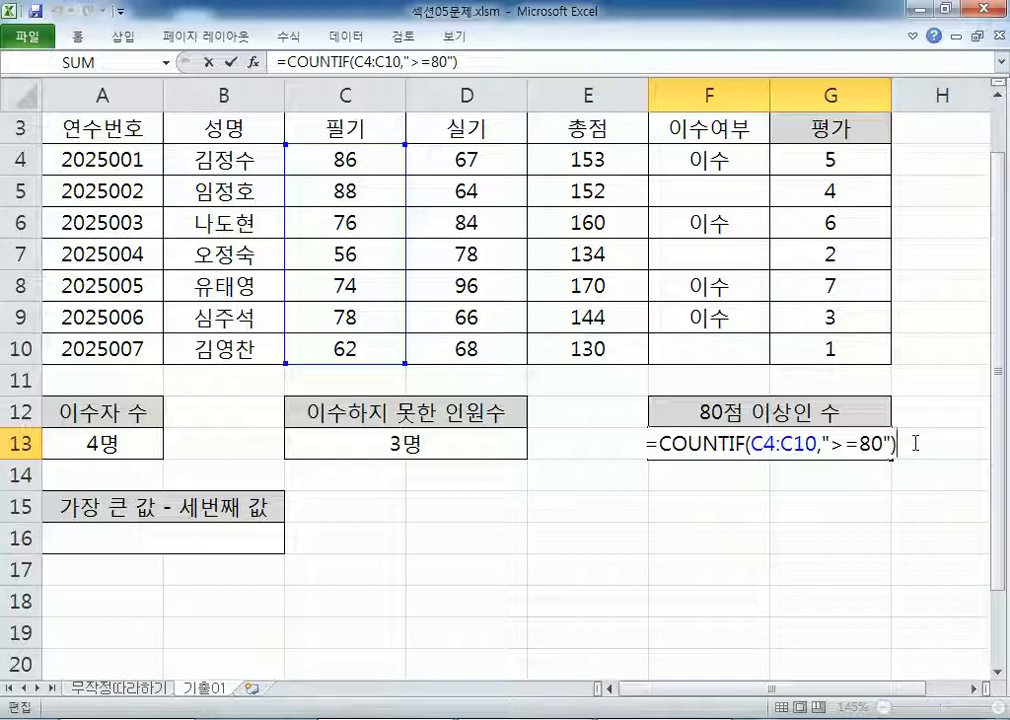
text(+)
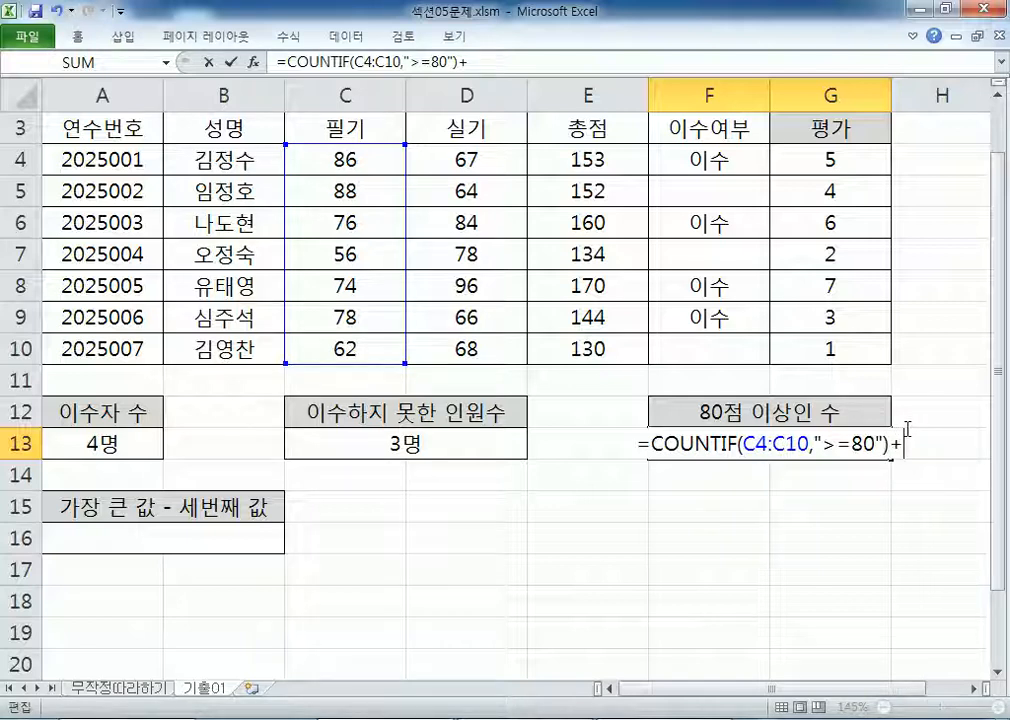
text(COUNTI)
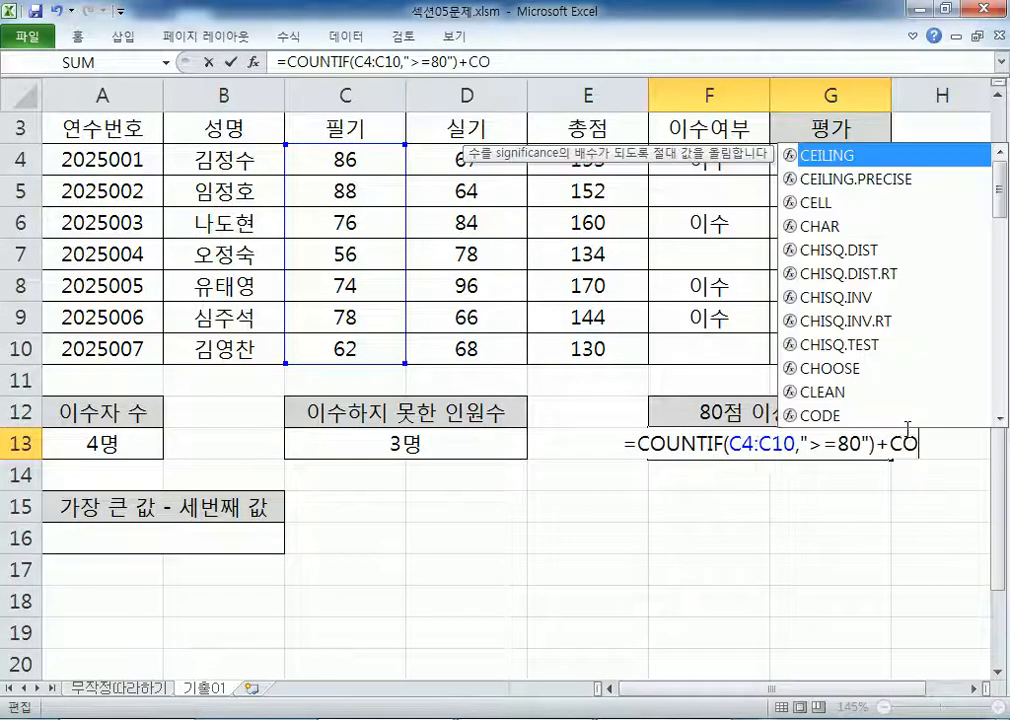
key(Tab)
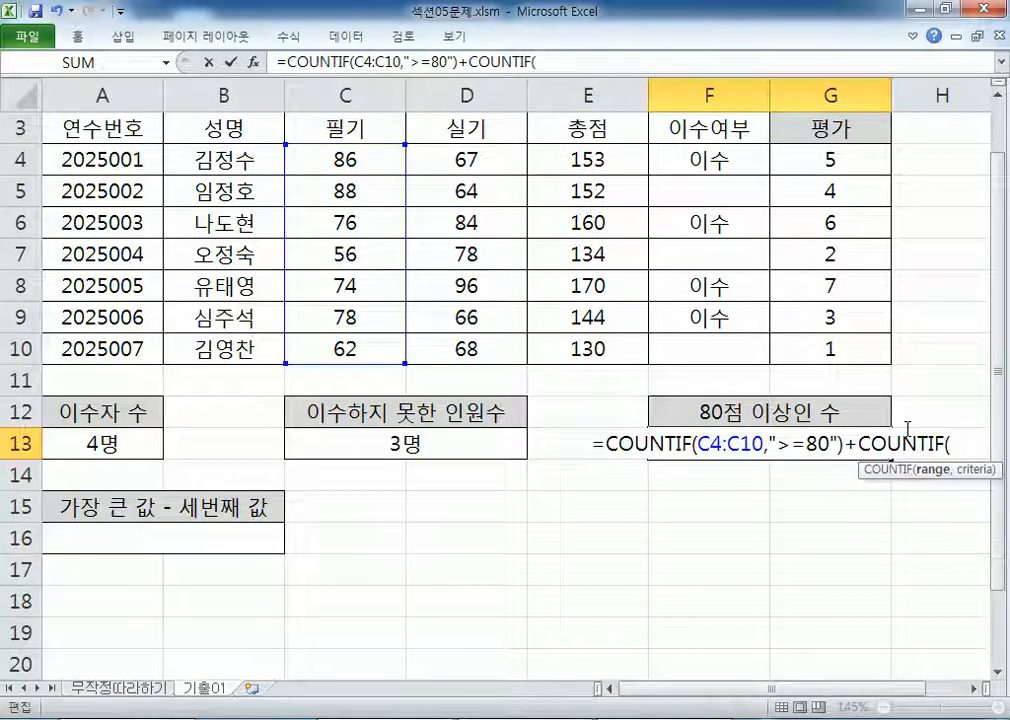
drag(436, 158, 434, 345)
text(,)
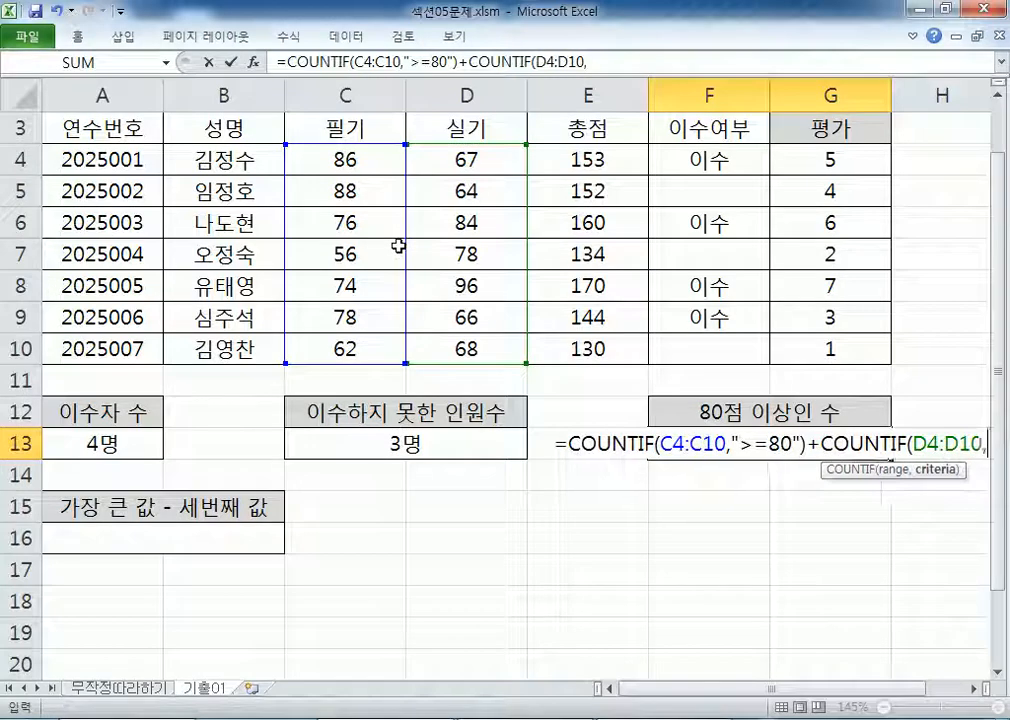
text(">=80")
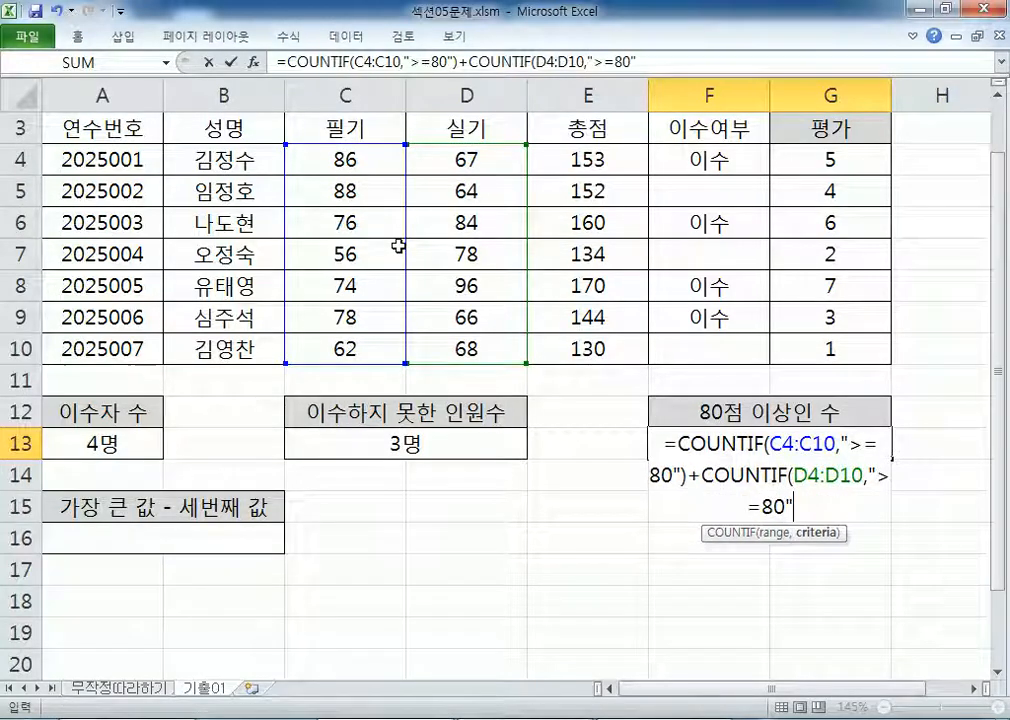
key(Return)
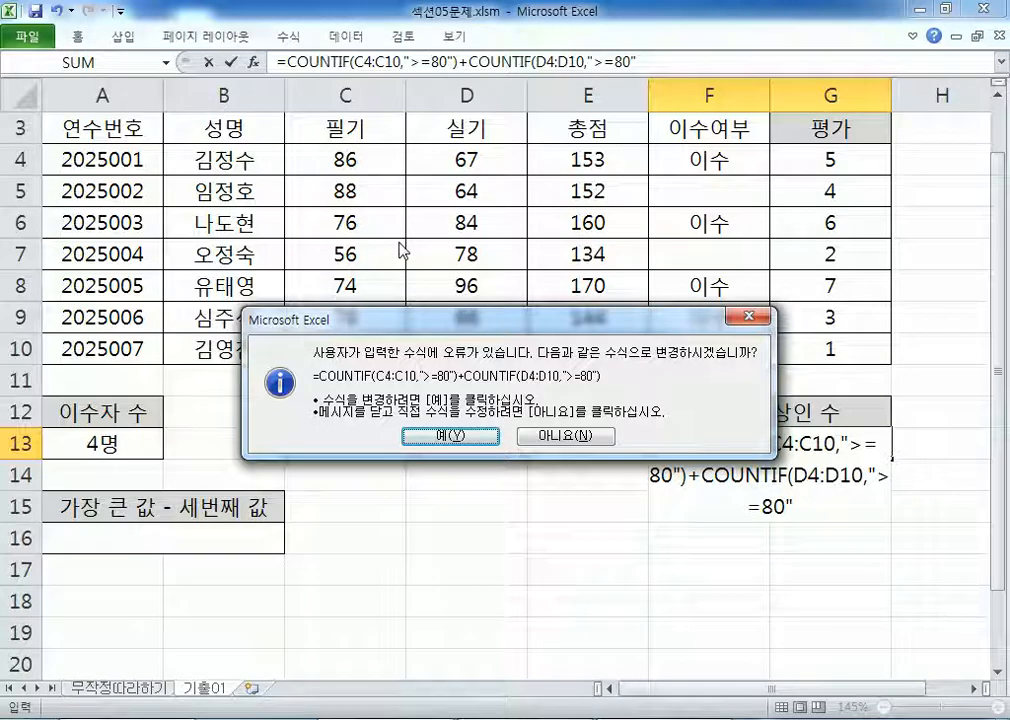
click(451, 436)
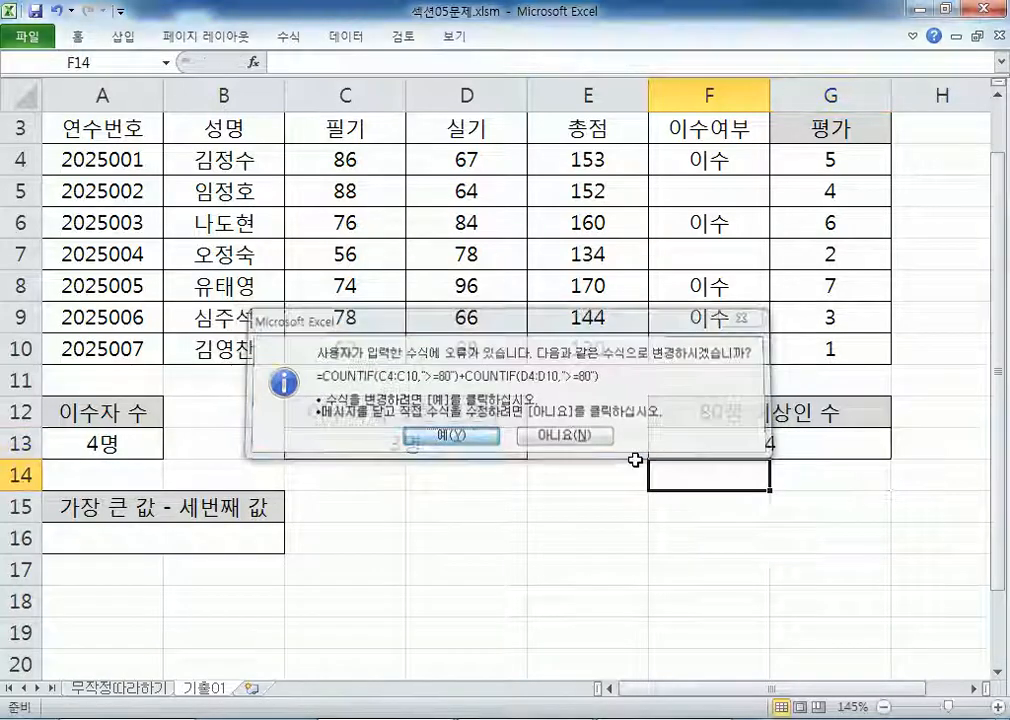
Step: Append &"명" to the two-COUNTIF formula in F13 under 80점 이상인 수
click(806, 446)
key(F2)
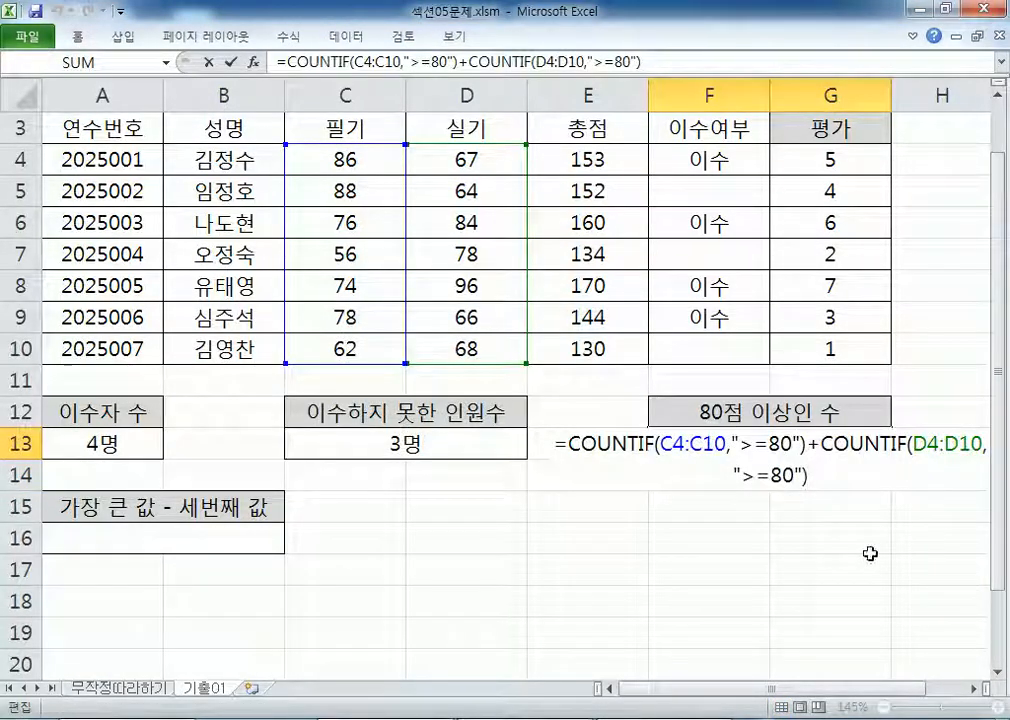
click(975, 688)
click(975, 688)
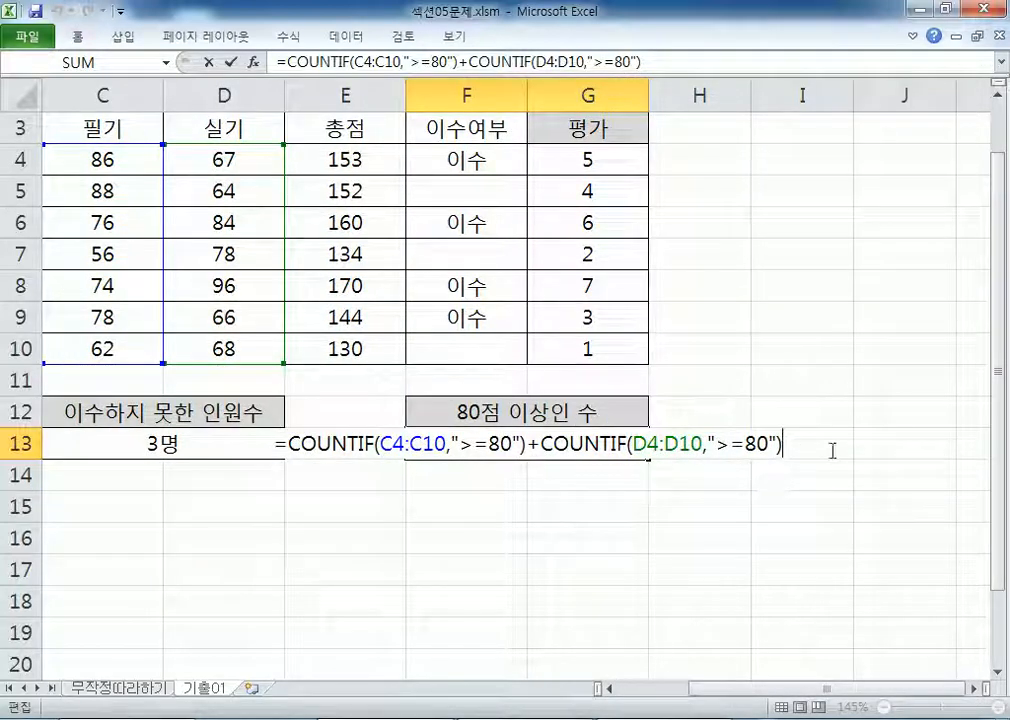
text(&"명")
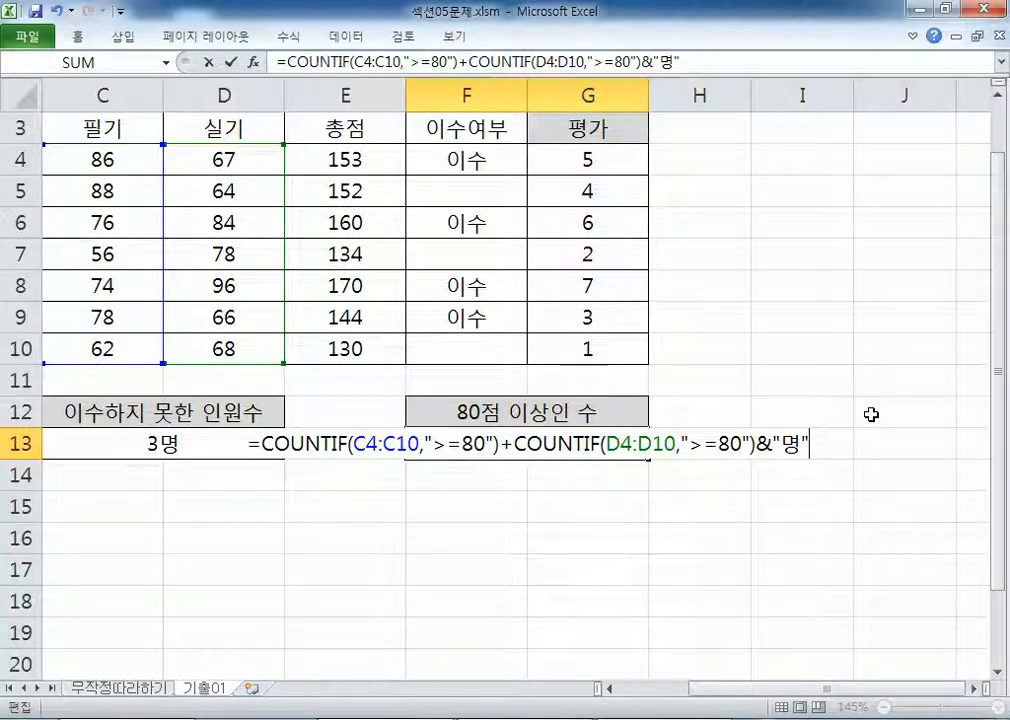
key(Return)
key(Up)
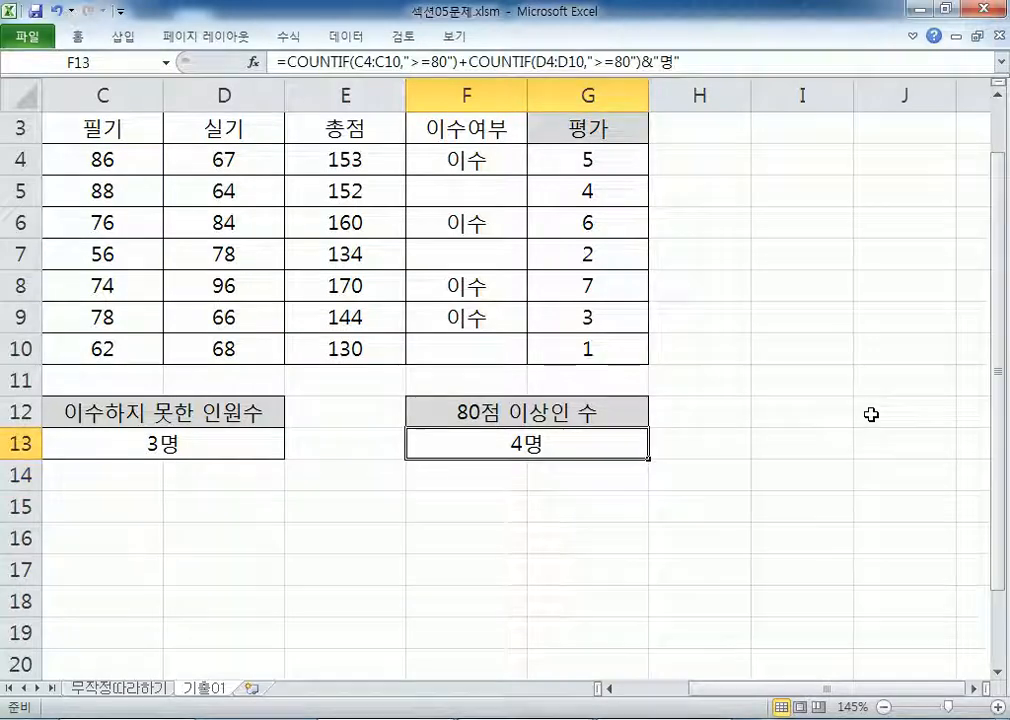
Step: Switch to Notepad and highlight each COUNTIF part of the 문제4 formula to review how they are added
key(alt+Tab)
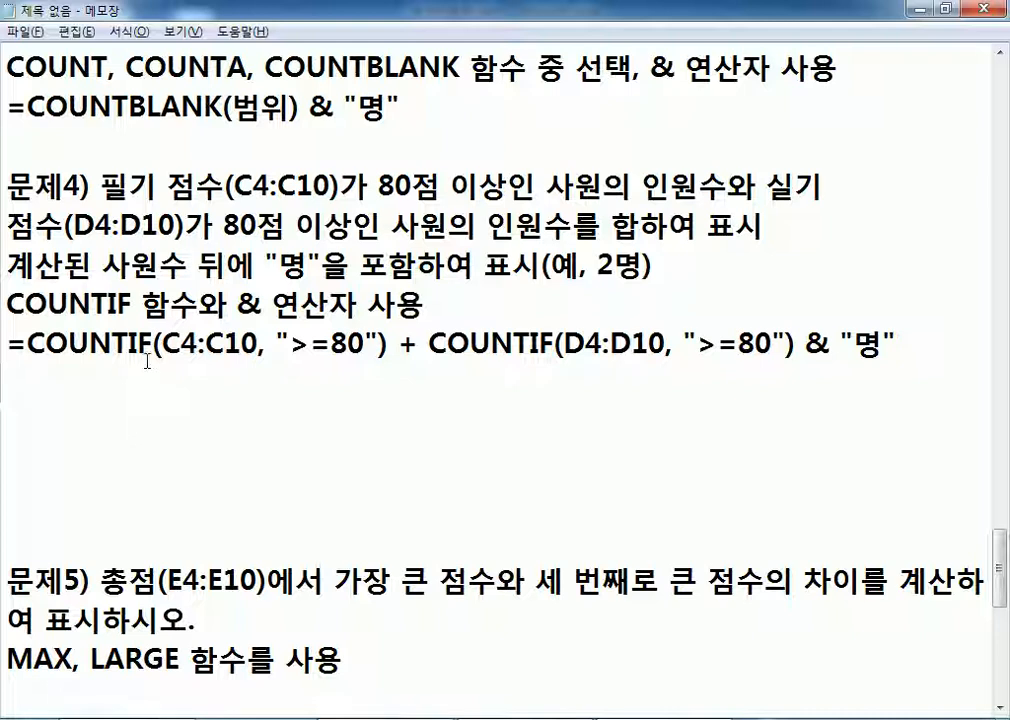
drag(399, 344, 24, 342)
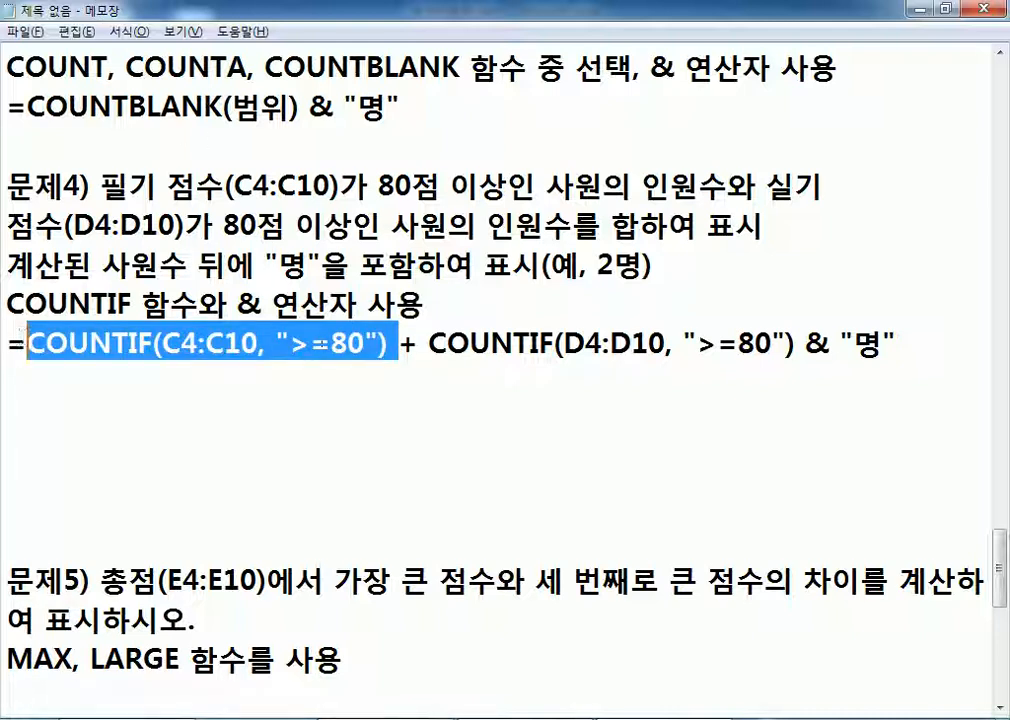
drag(428, 343, 538, 343)
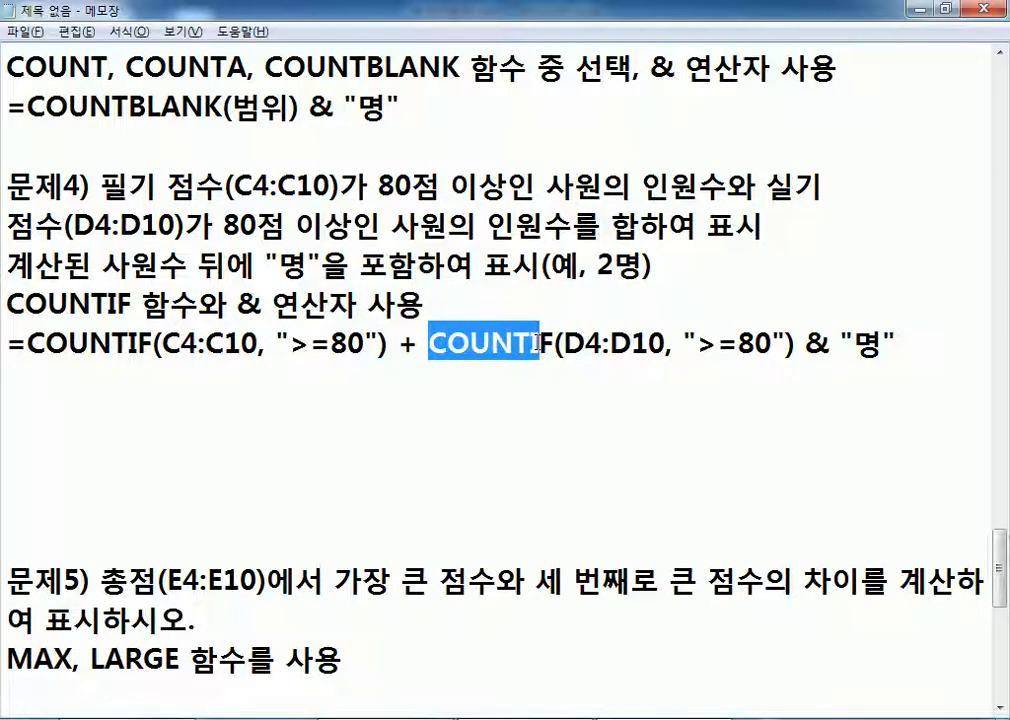
click(397, 346)
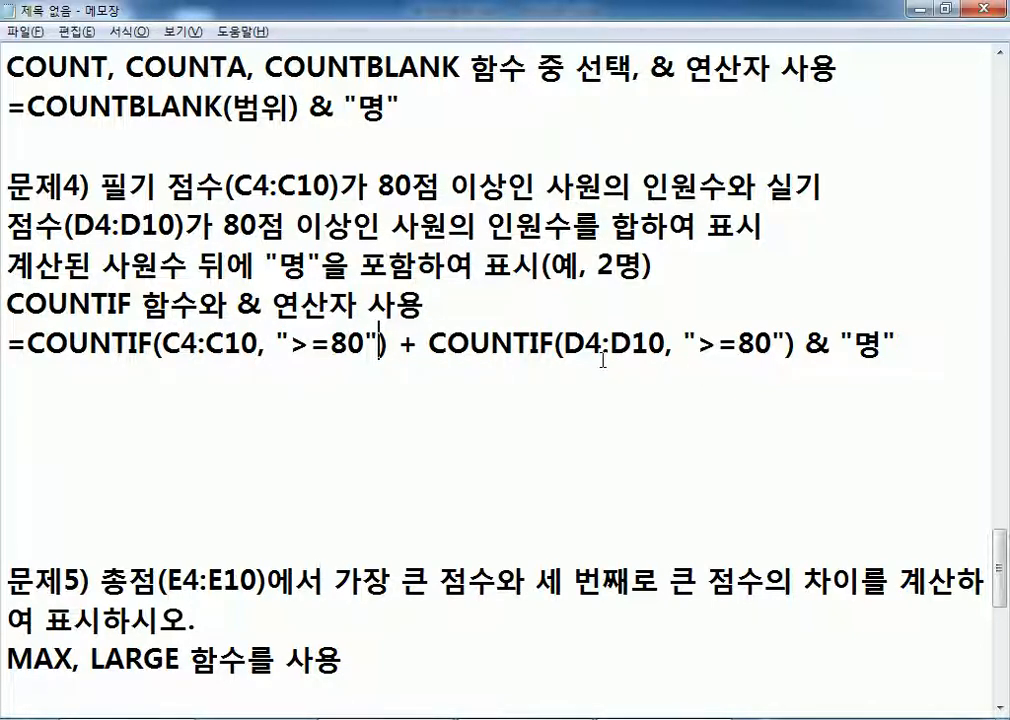
Step: Compare the 문제4 formula with the earlier COUNTIF(G3:G10, ">=80") - COUNTIF(G3:G10, ">=90") example
scroll(603, 359, up, 15)
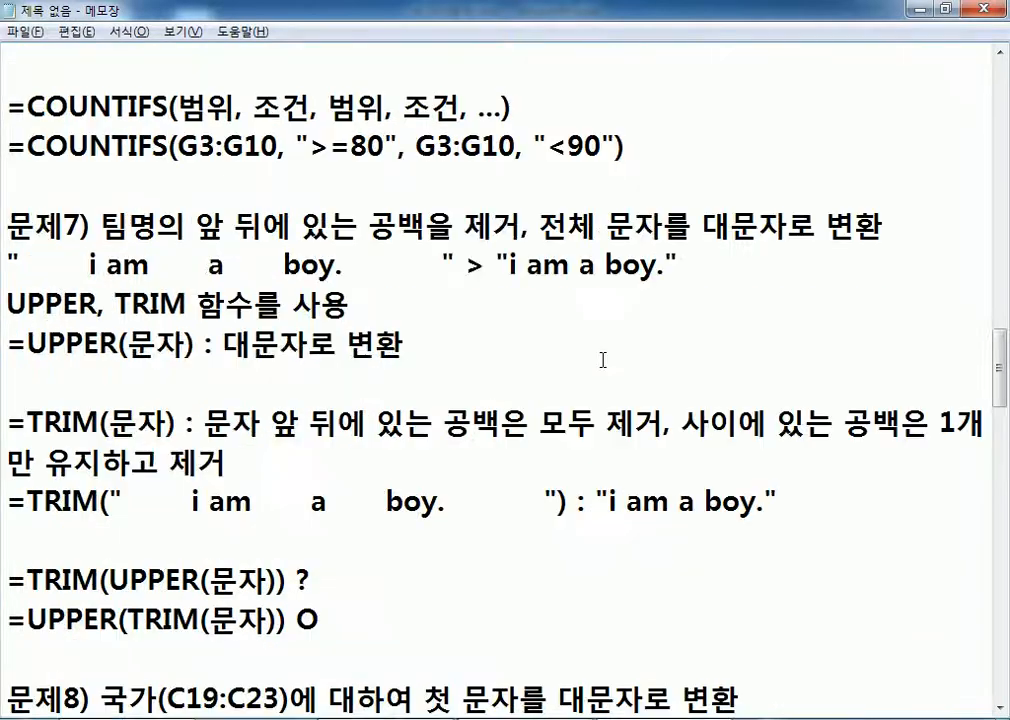
scroll(603, 359, up, 1)
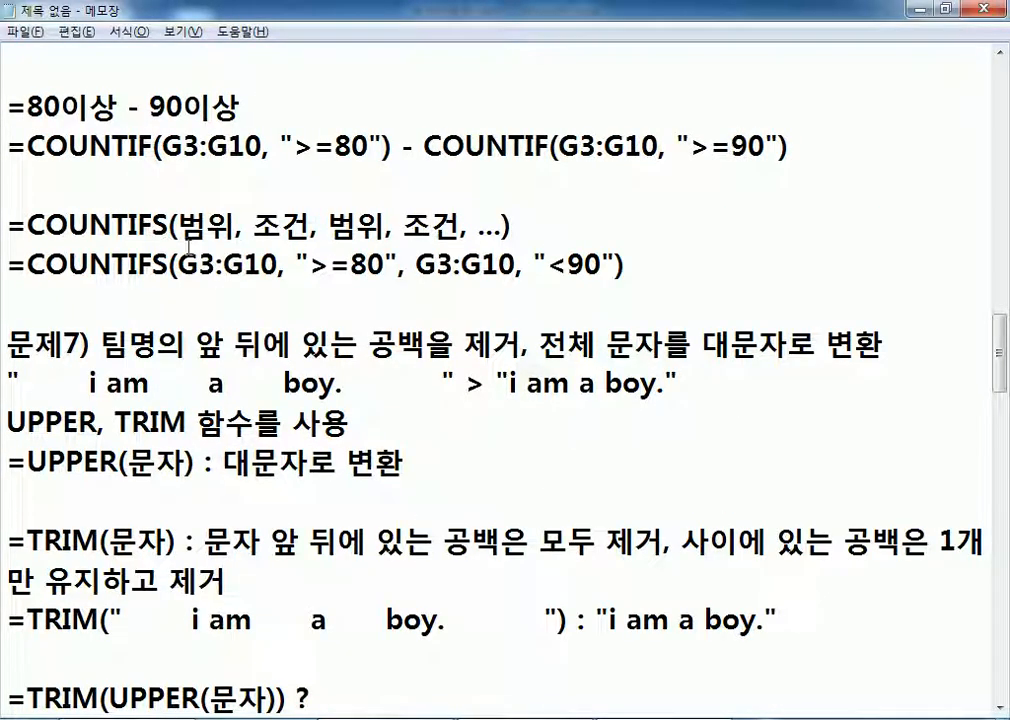
drag(396, 146, 293, 146)
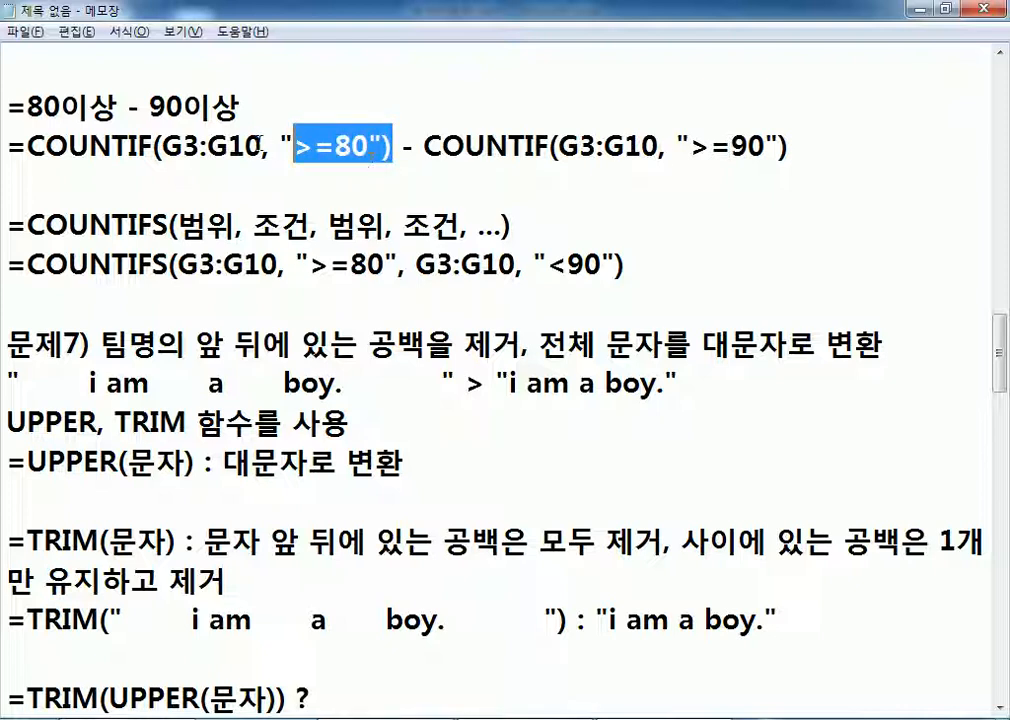
click(465, 146)
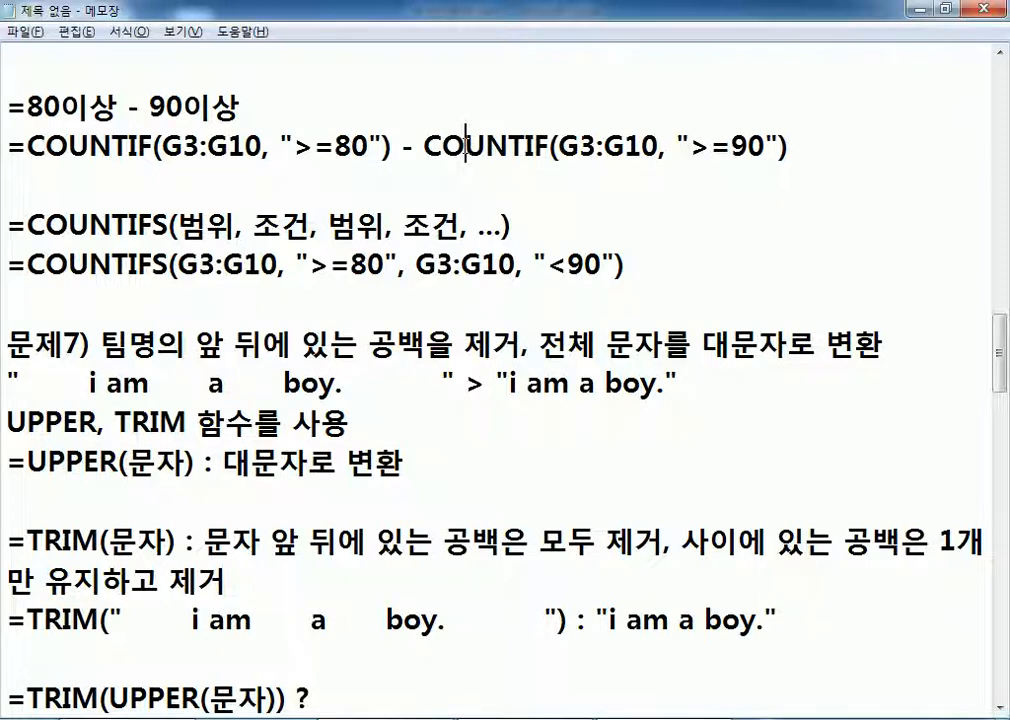
scroll(465, 146, down, 15)
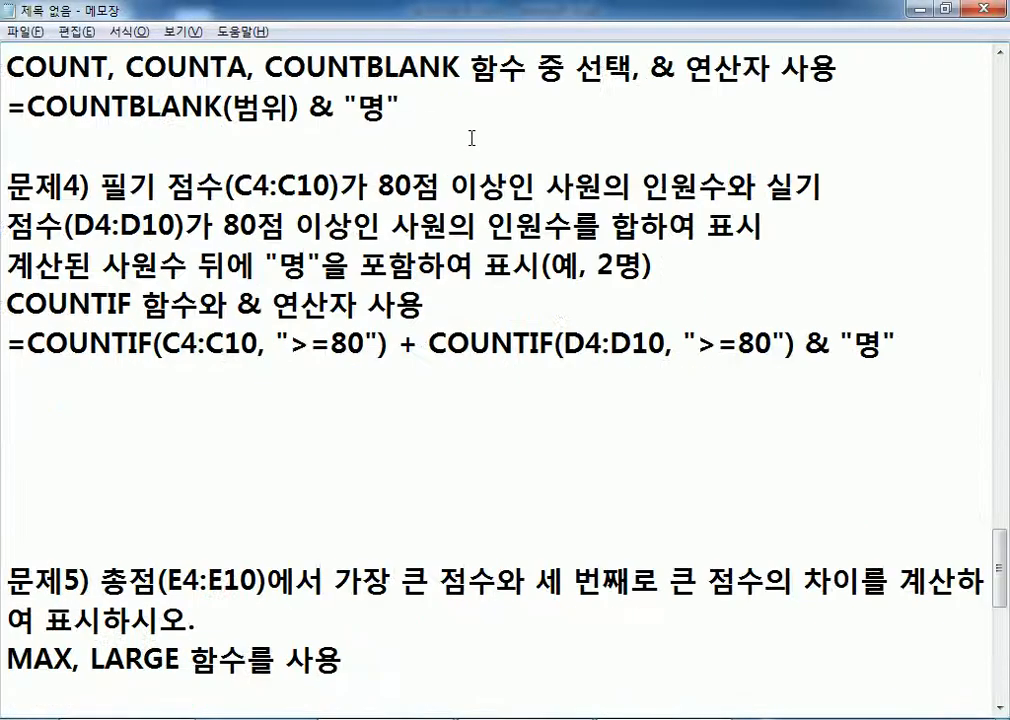
Step: Delete the extra blank lines between the 문제4 formula and the 문제5 text
click(266, 261)
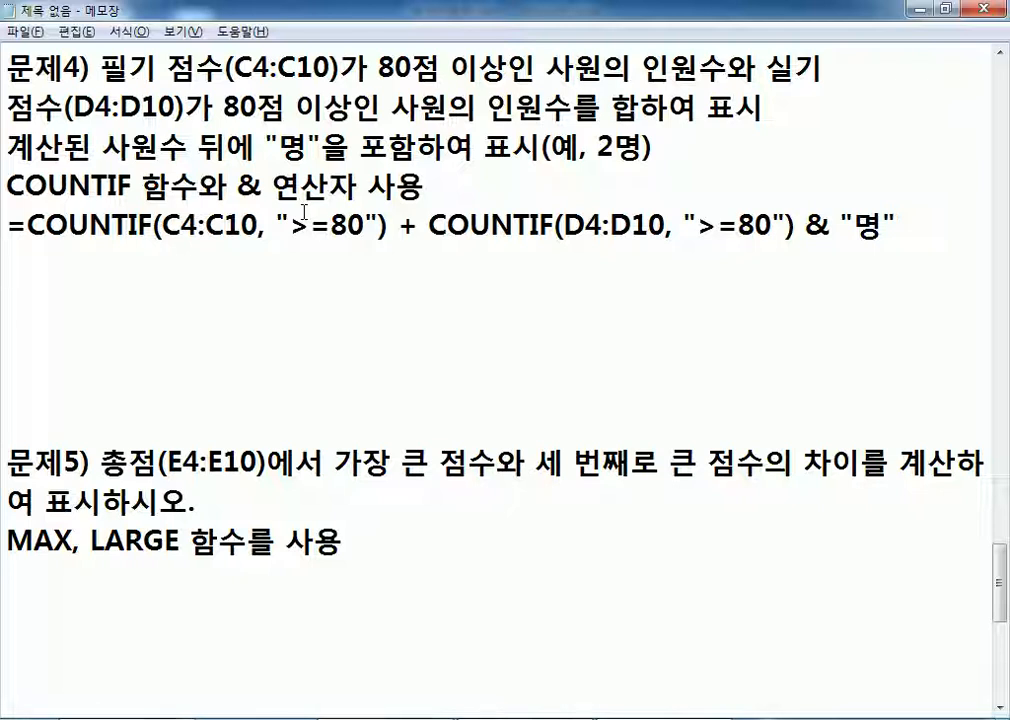
key(Delete)
key(Delete)
key(Delete)
key(Delete)
key(Delete)
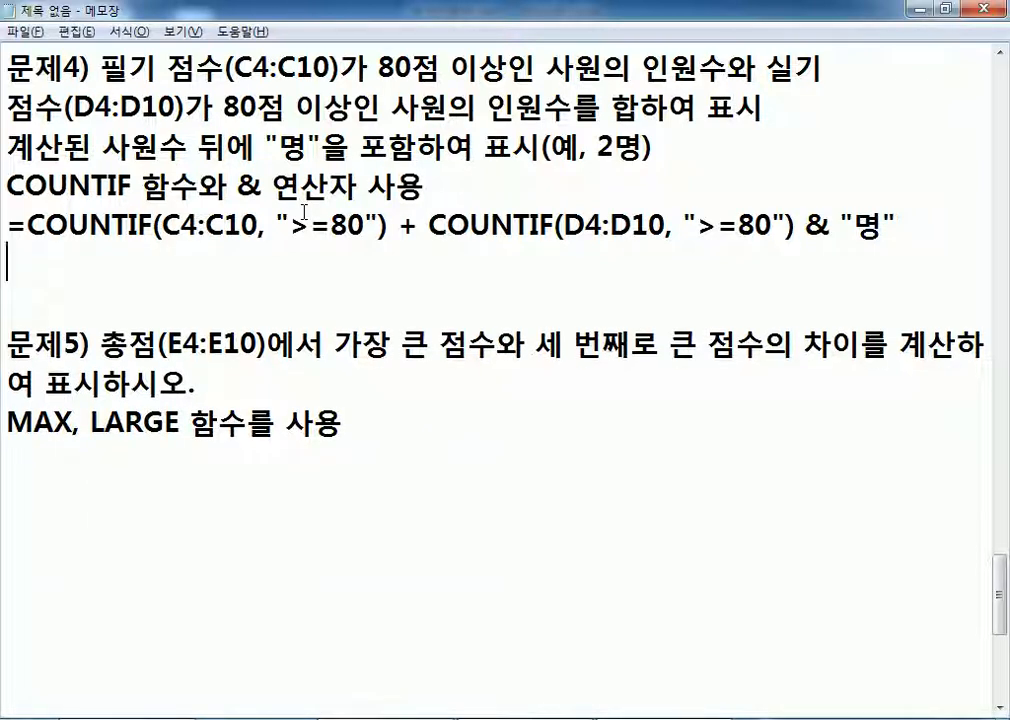
Step: Start the 문제5 formula below the MAX, LARGE line with "=MAX(총점) - "
key(Down)
key(Down)
key(Down)
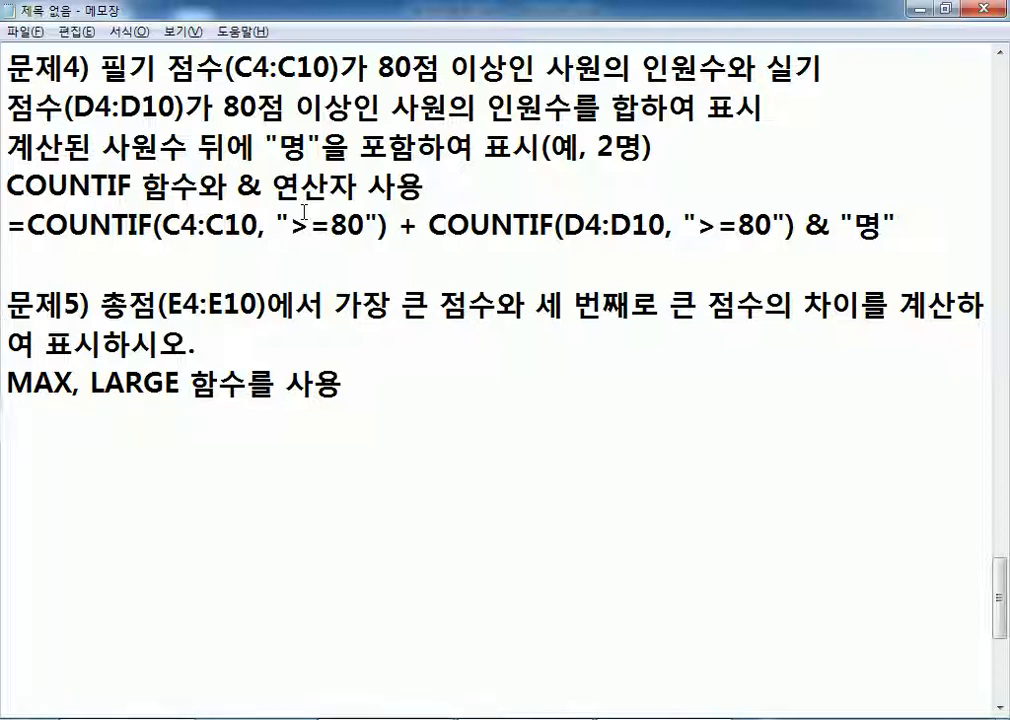
scroll(293, 205, down, 1)
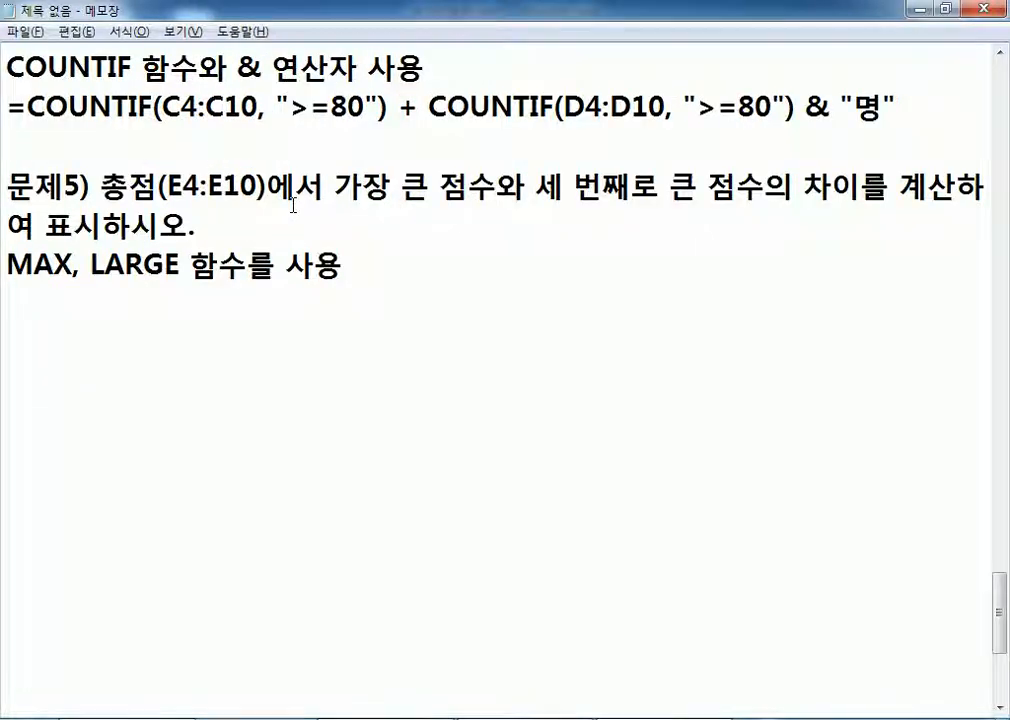
text(=)
text(AM)
key(BackSpace)
key(BackSpace)
text(MAX()
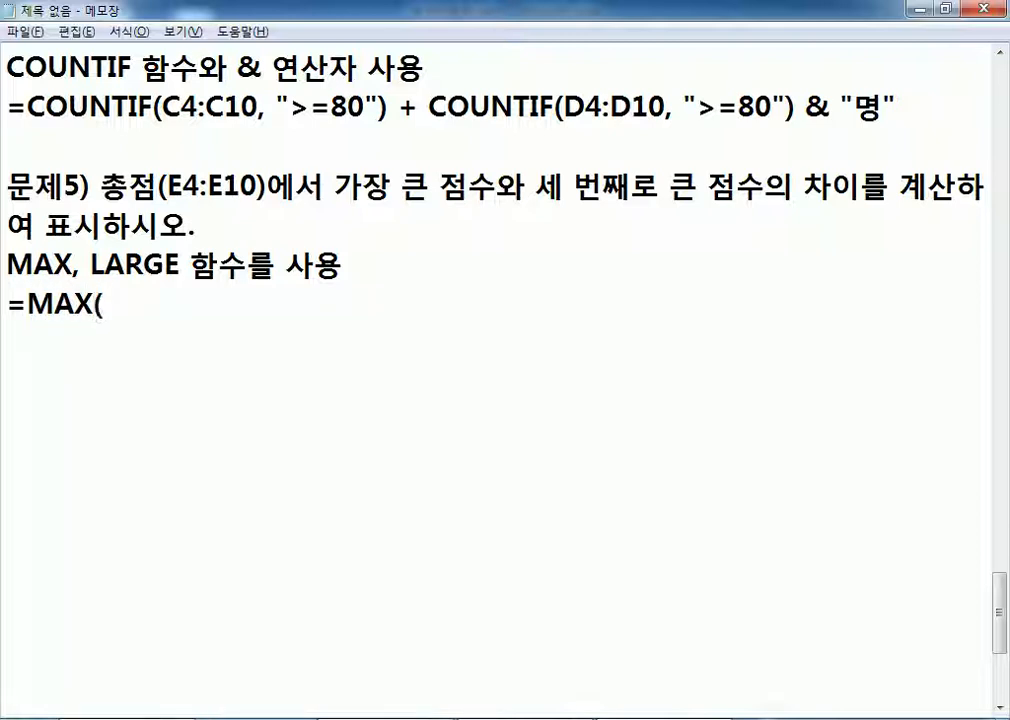
text(총점)
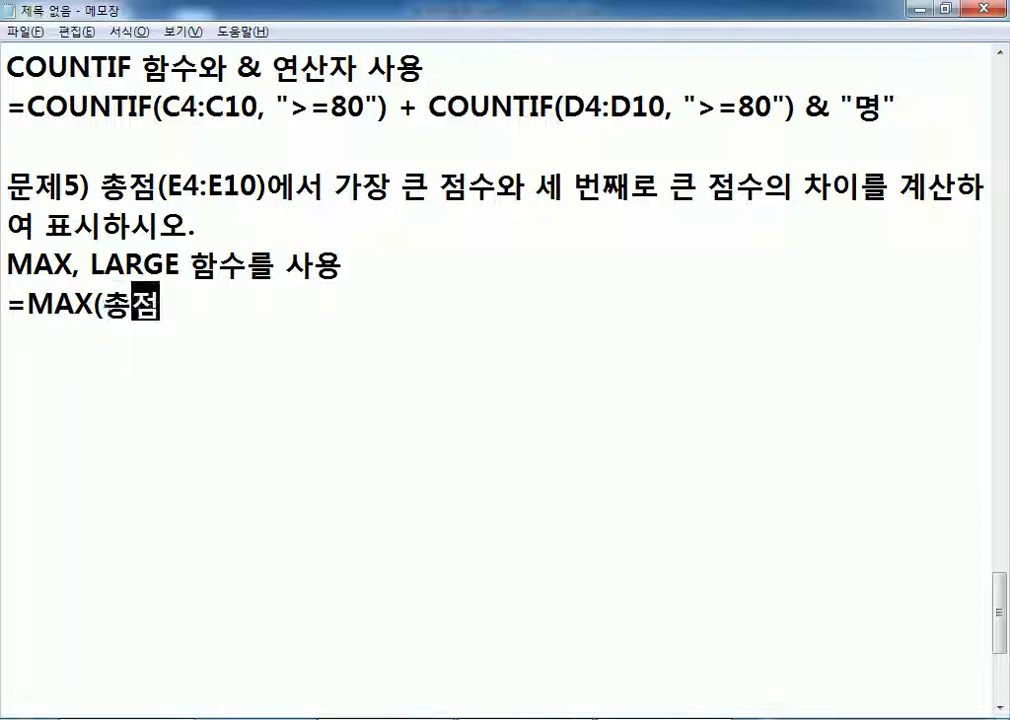
text() - )
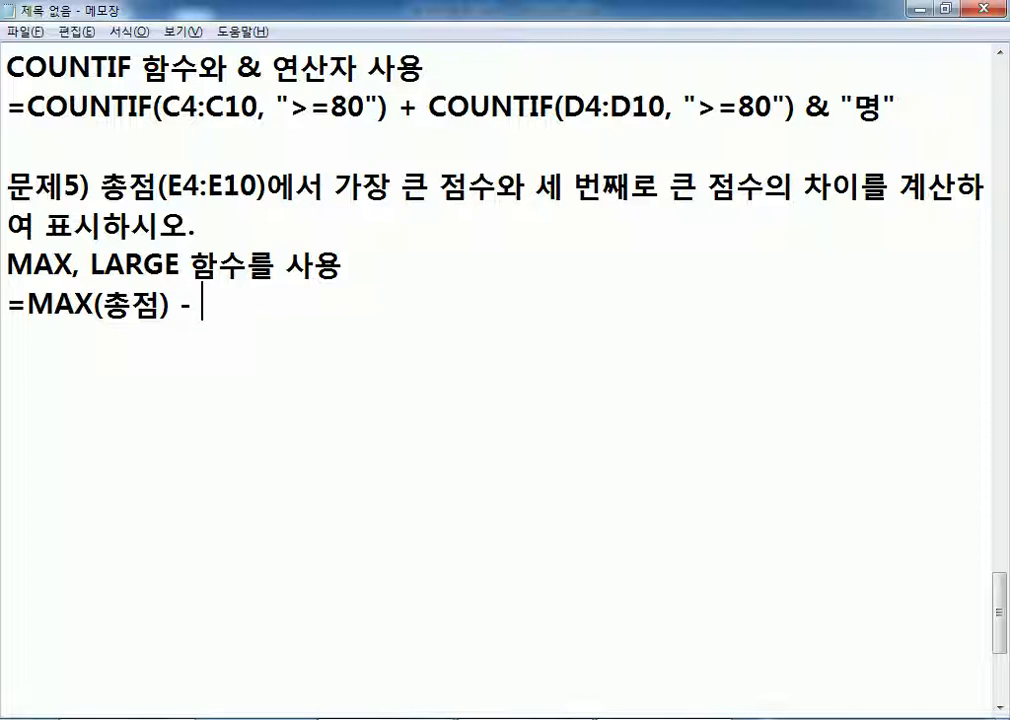
Step: Complete the 문제5 formula by adding LARGE(총점, 3) after the minus sign
text(LART)
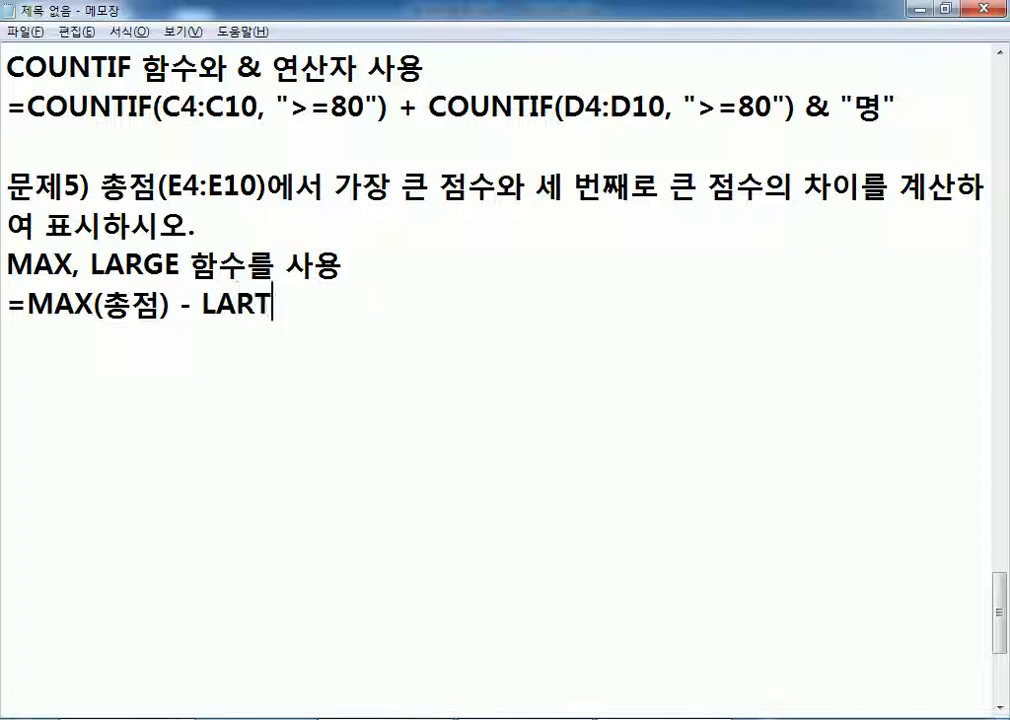
key(BackSpace)
text(GE()
text(총점,)
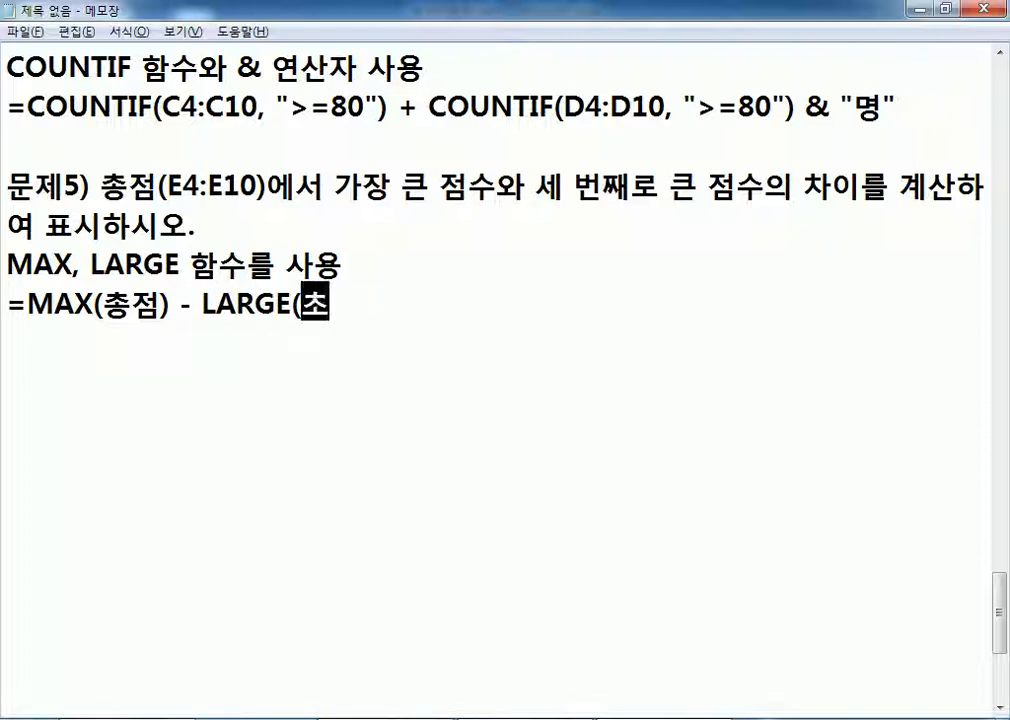
text( 3))
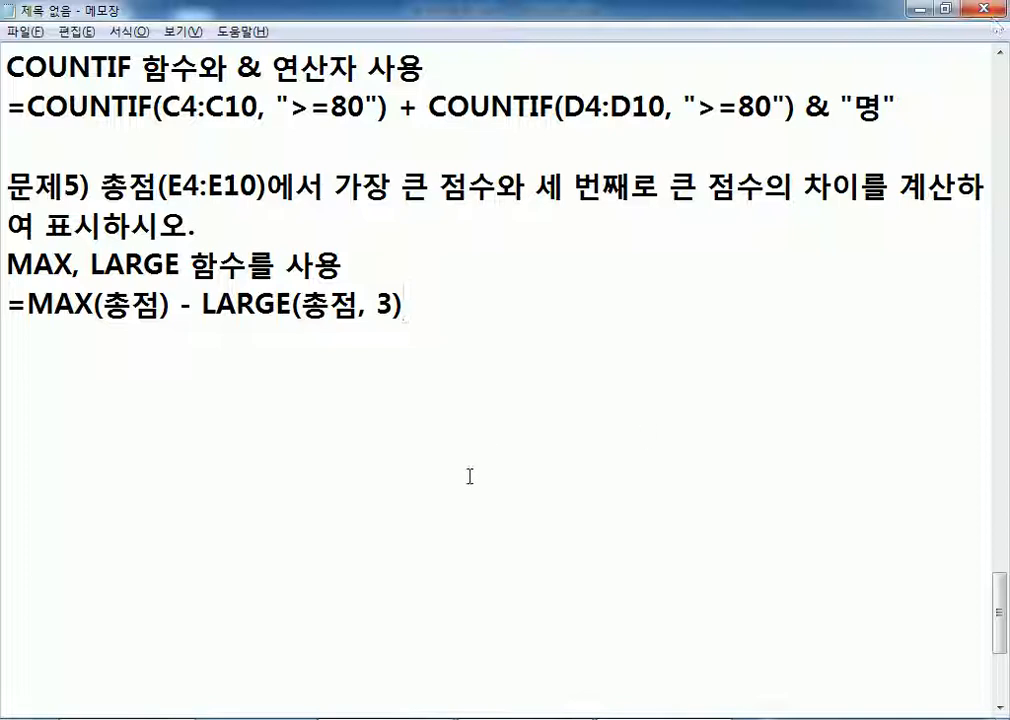
Step: Duplicate the =MAX(총점) - LARGE(총점, 3) line directly below itself
key(Return)
key(Up)
key(shift+Down)
key(ctrl+c)
key(Right)
key(ctrl+v)
key(Up)
Step: Replace 총점 inside MAX in the duplicated line with the range E4:E10
key(Right)
key(Right)
key(Right)
key(Right)
key(Right)
key(shift+Right)
key(shift+Right)
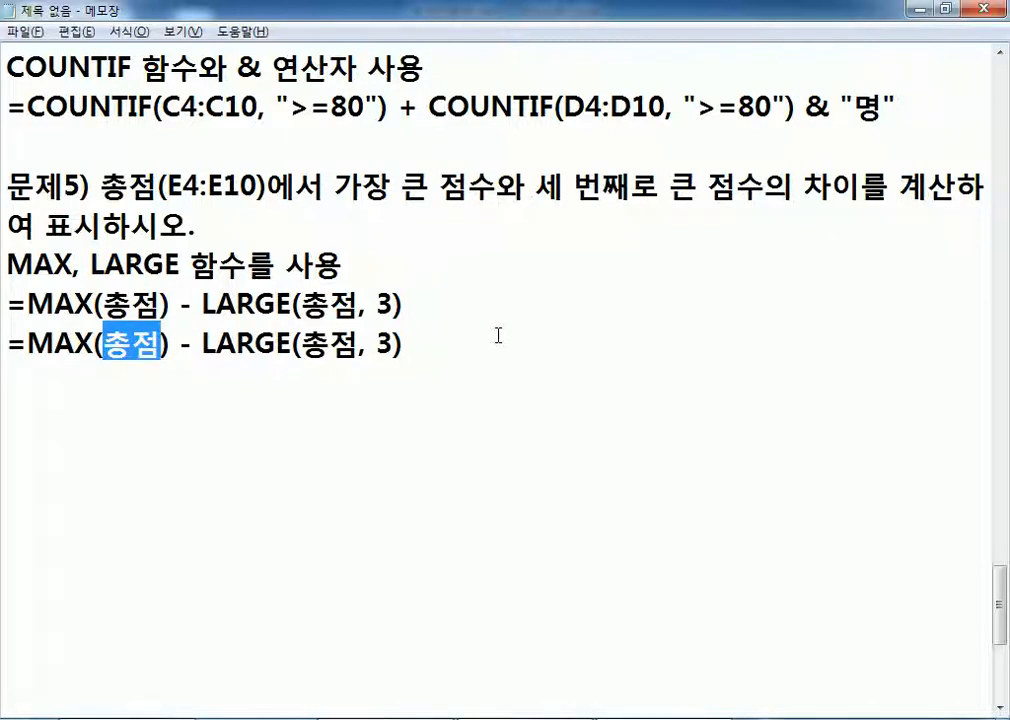
text(E4:)
text(D10)
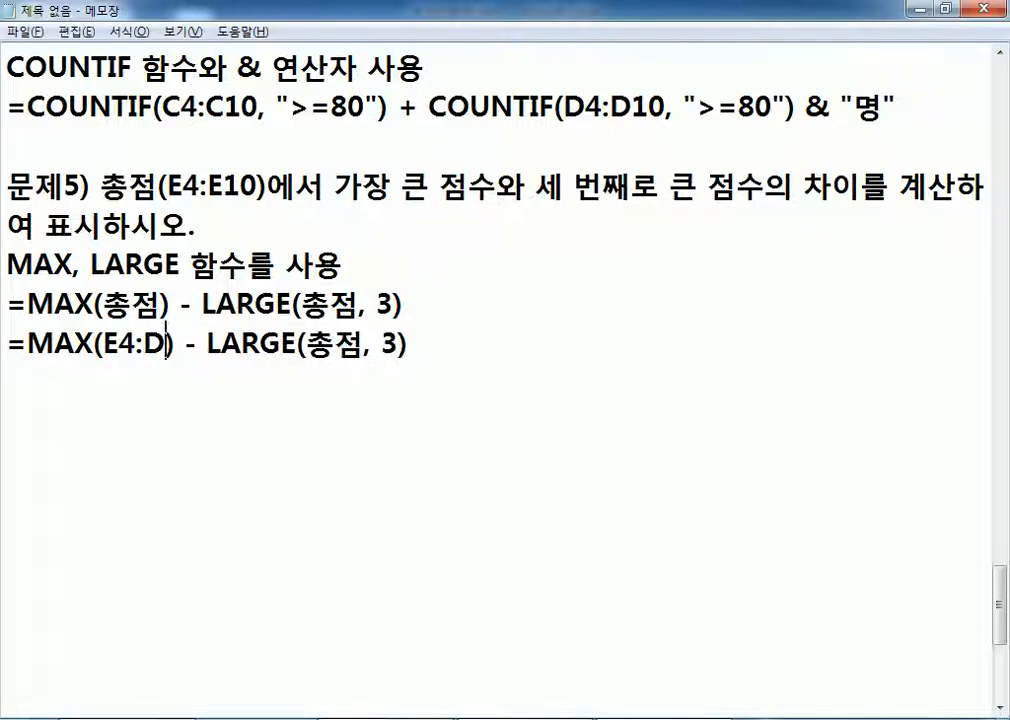
key(Left)
key(Left)
key(Left)
text(E)
key(Delete)
Step: Replace 총점 inside LARGE in the duplicated line with the range E4:E10
key(Right)
key(Right)
key(Right)
key(Right)
key(Right)
key(Right)
key(Right)
key(Right)
key(Right)
key(Right)
key(Right)
key(Right)
key(shift+Right)
key(shift+Right)
text(E4:E10)
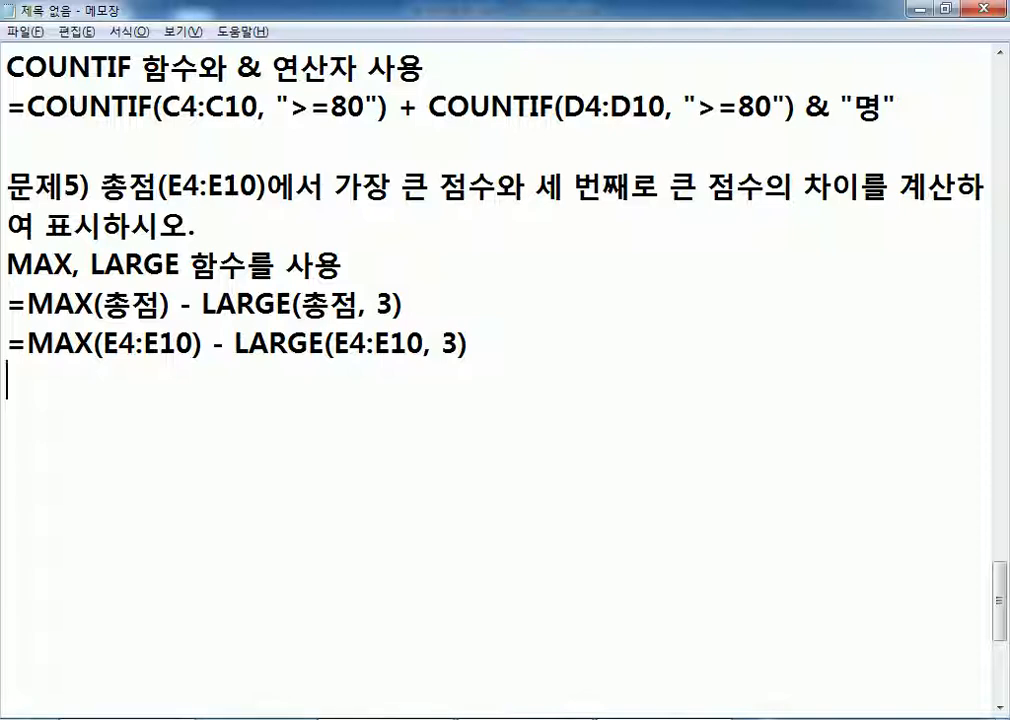
Step: Switch to Excel and start the formula =MAX( in A16 under 가장 큰 값 - 세번째 값
key(alt+Tab)
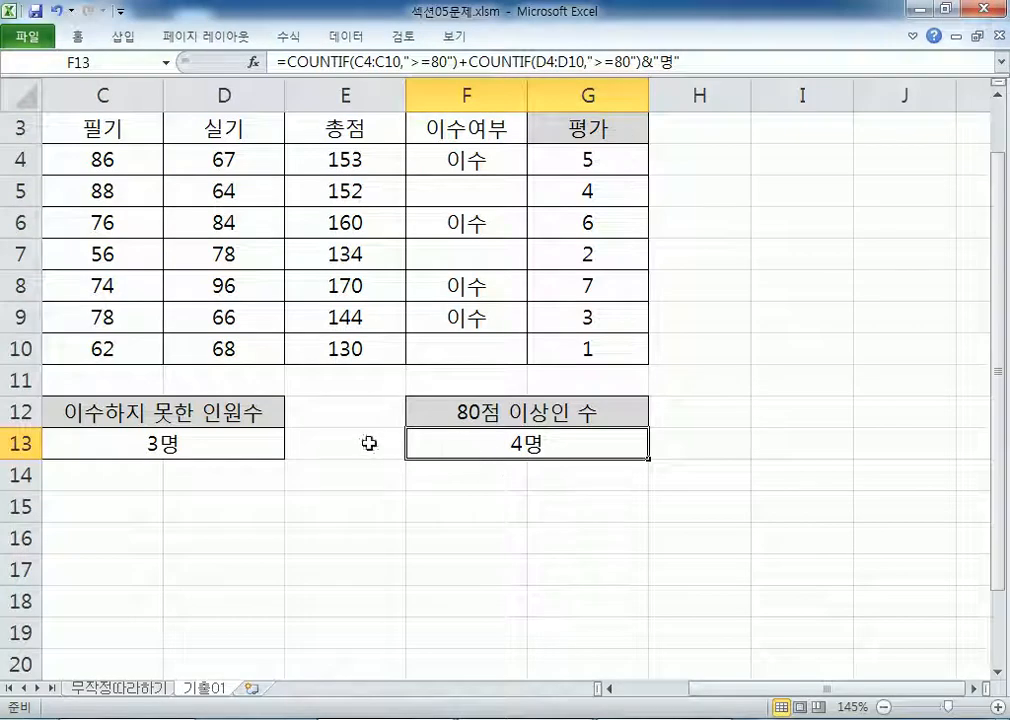
key(Home)
click(101, 537)
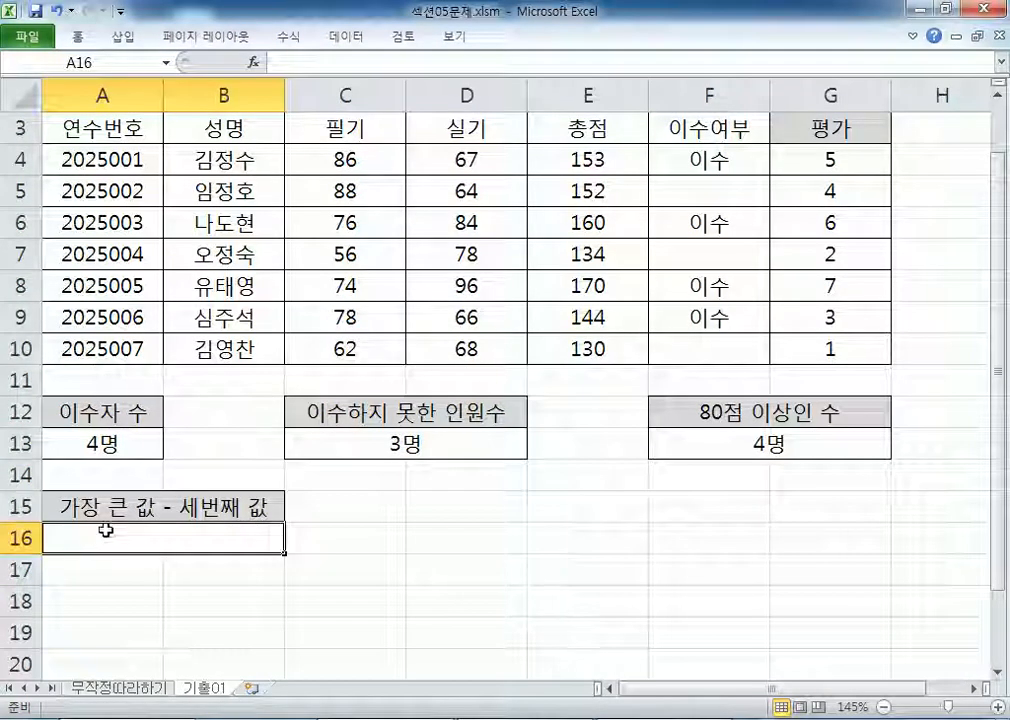
scroll(101, 537, down, 2)
text(=ㅡㅁ)
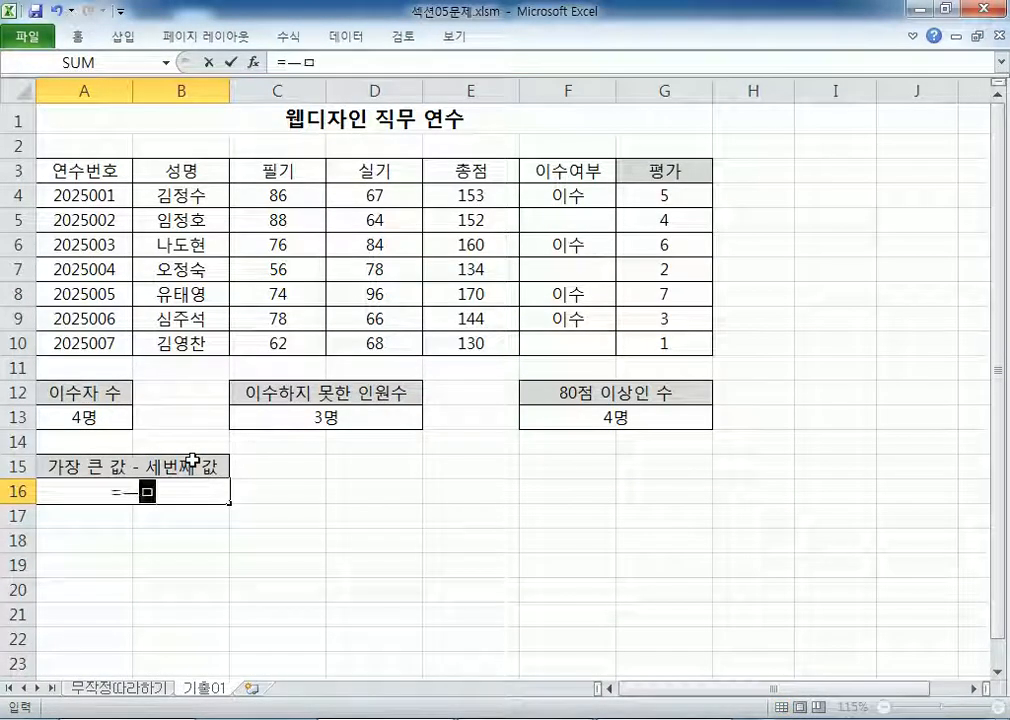
key(BackSpace)
key(Hangul)
text(MAX)
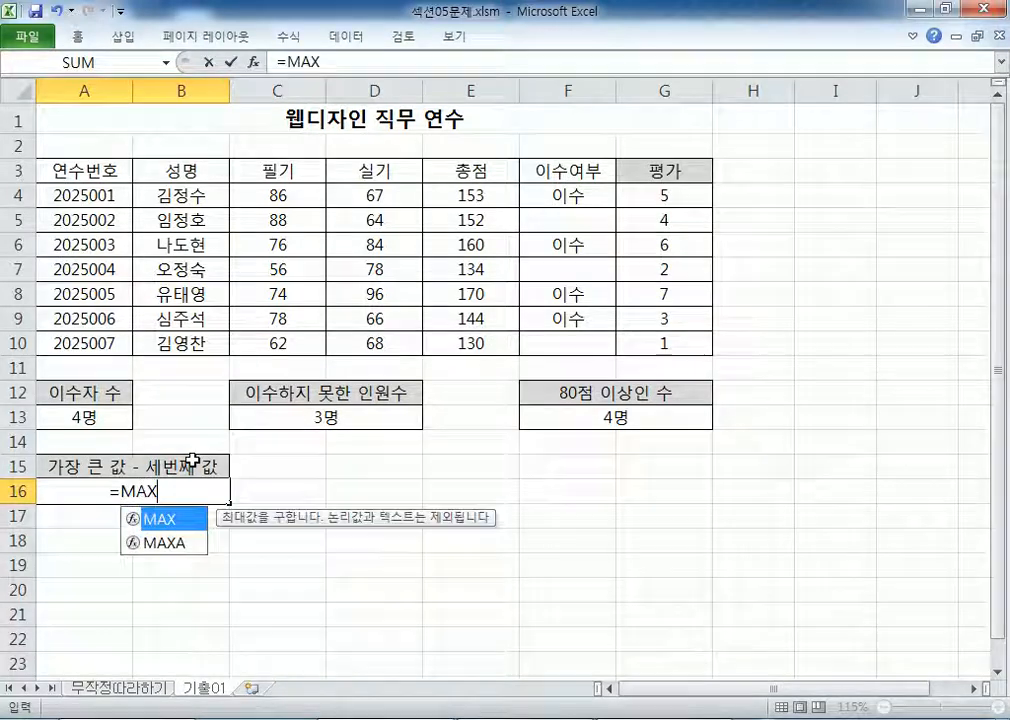
text(()
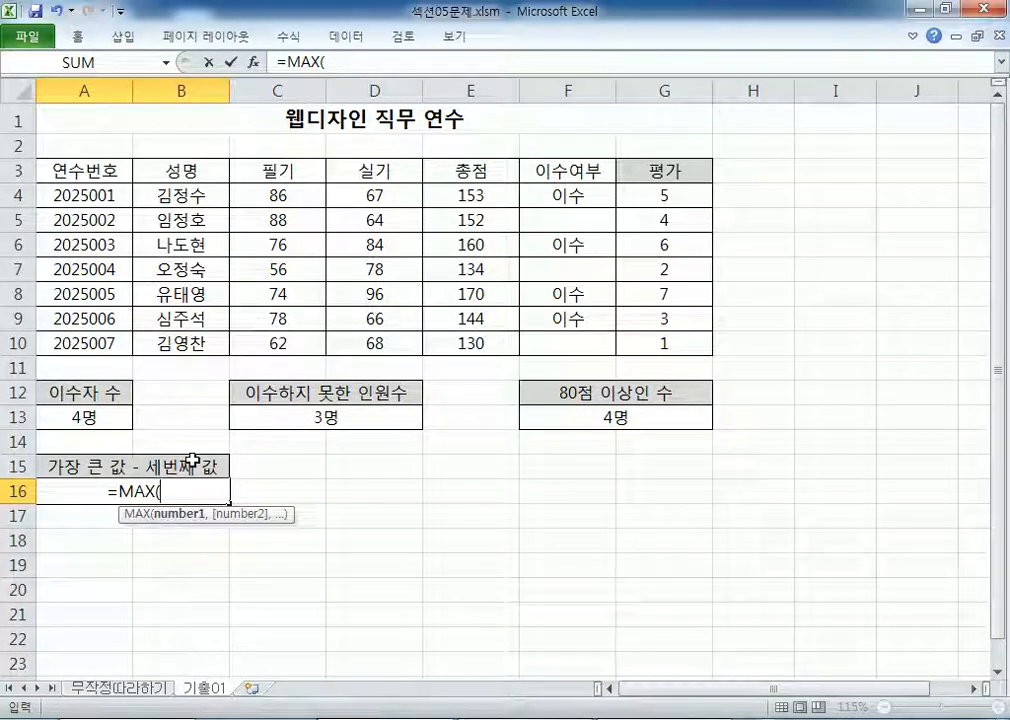
Step: Complete the MAX formula in A16 with the 총점 range E4:E10 and check it against the largest total in column E
key(alt+Tab)
key(alt+Tab)
drag(487, 196, 478, 342)
scroll(349, 388, down, 1)
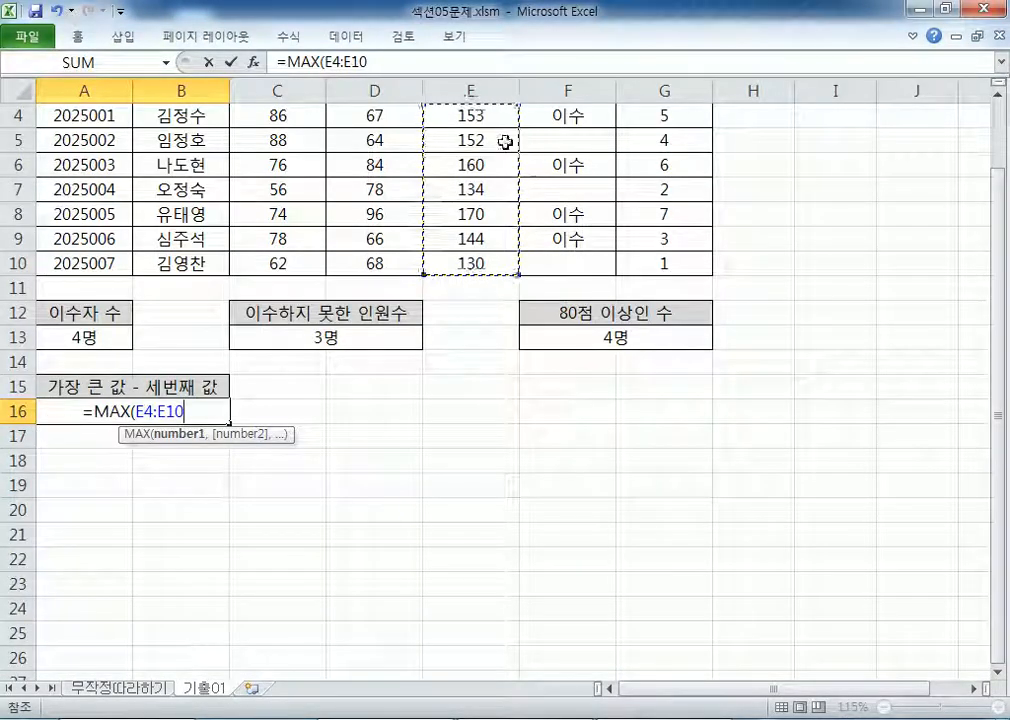
scroll(500, 150, up, 1)
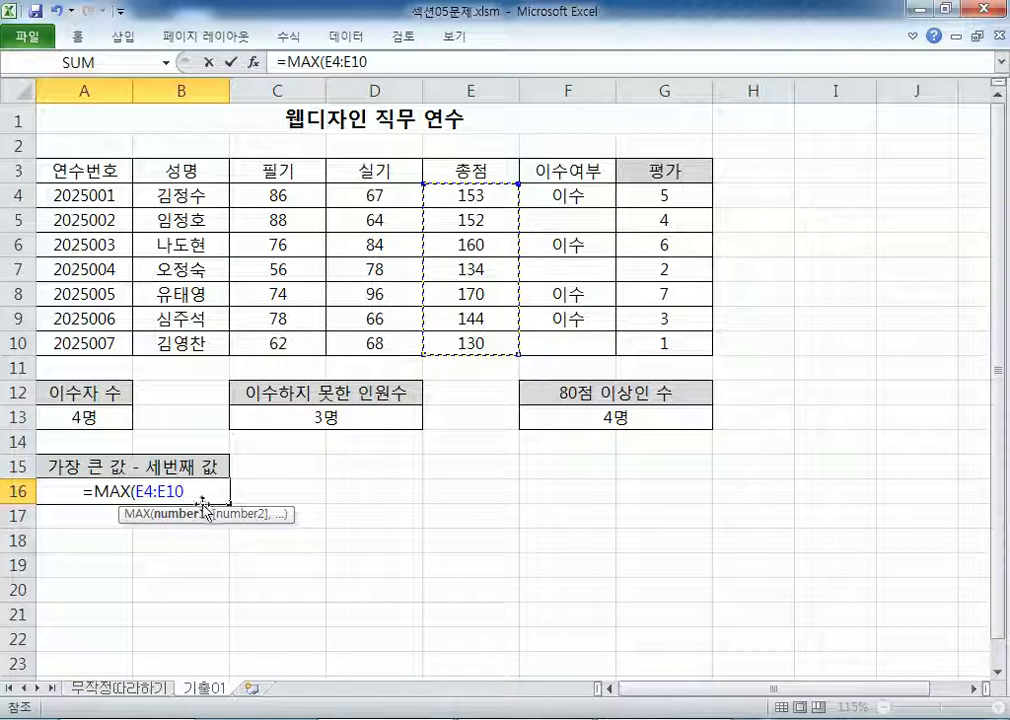
key(Return)
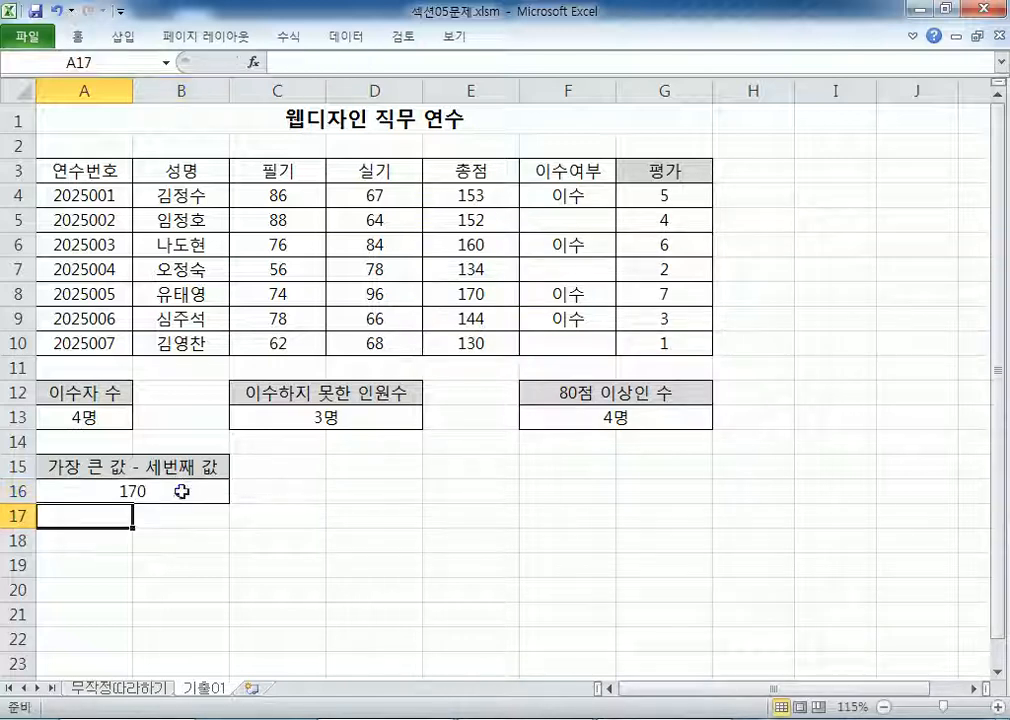
click(502, 297)
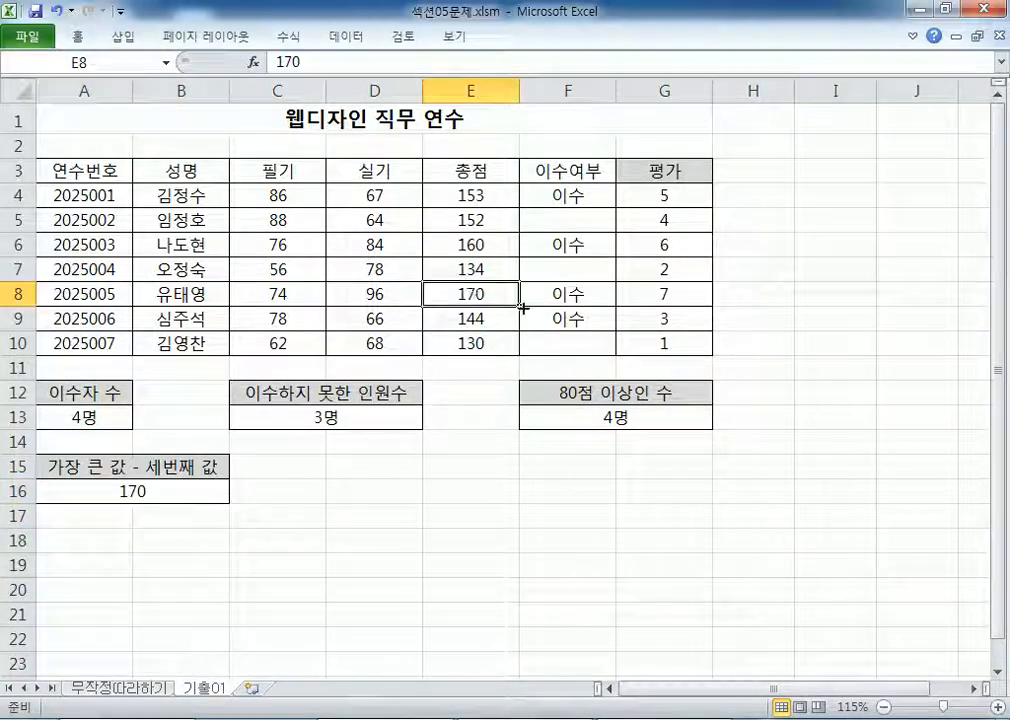
Step: Check the second and third largest totals in column E and extend the A16 formula to =MAX(E4:E10)-LARGE(E4:E10,3)
click(490, 243)
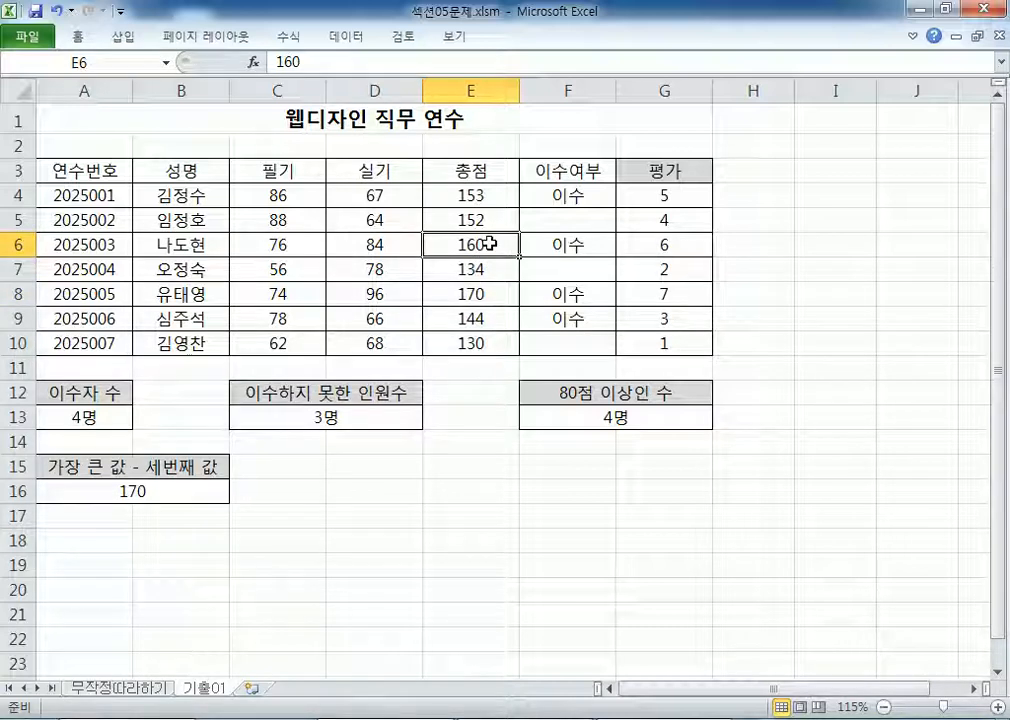
click(480, 196)
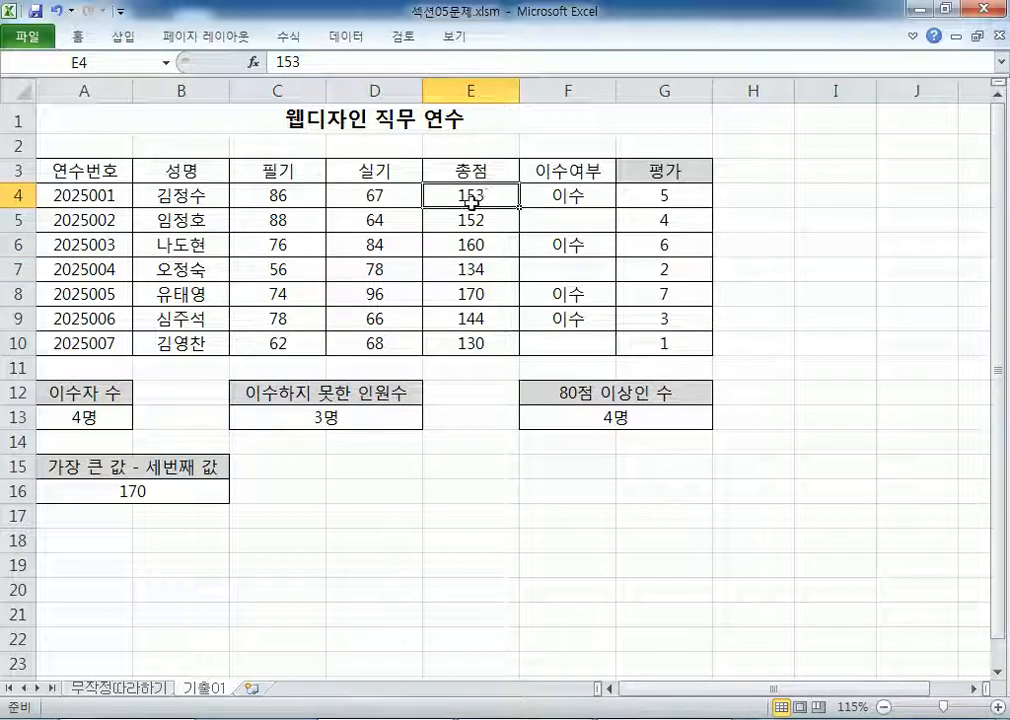
double_click(192, 489)
scroll(363, 396, down, 1)
scroll(364, 396, down, 1)
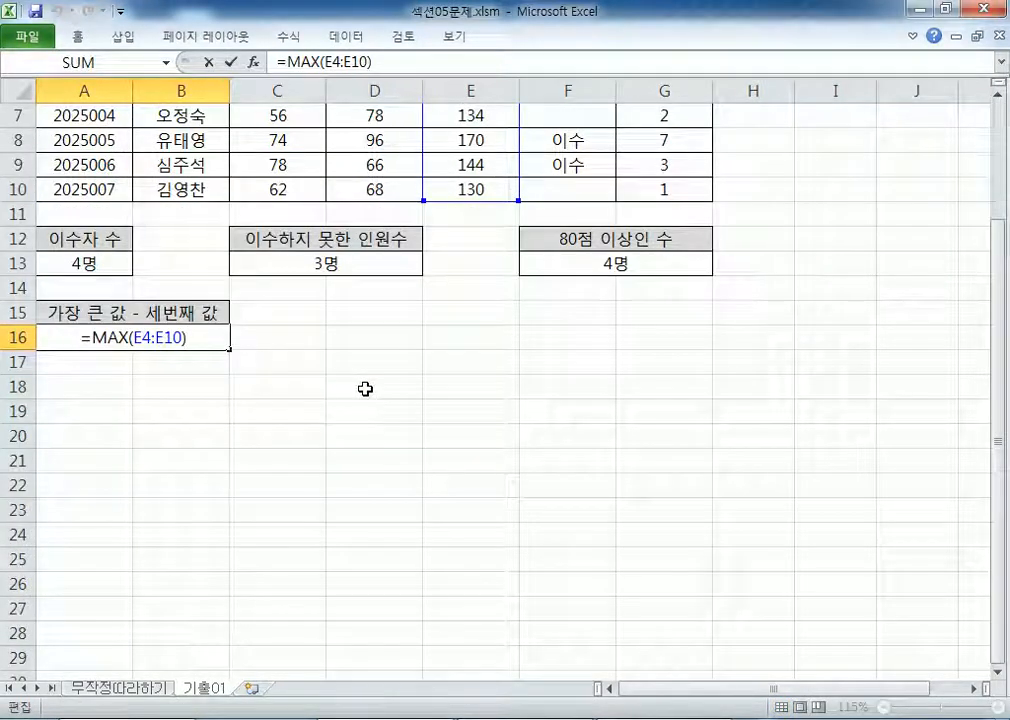
text(-LARGE()
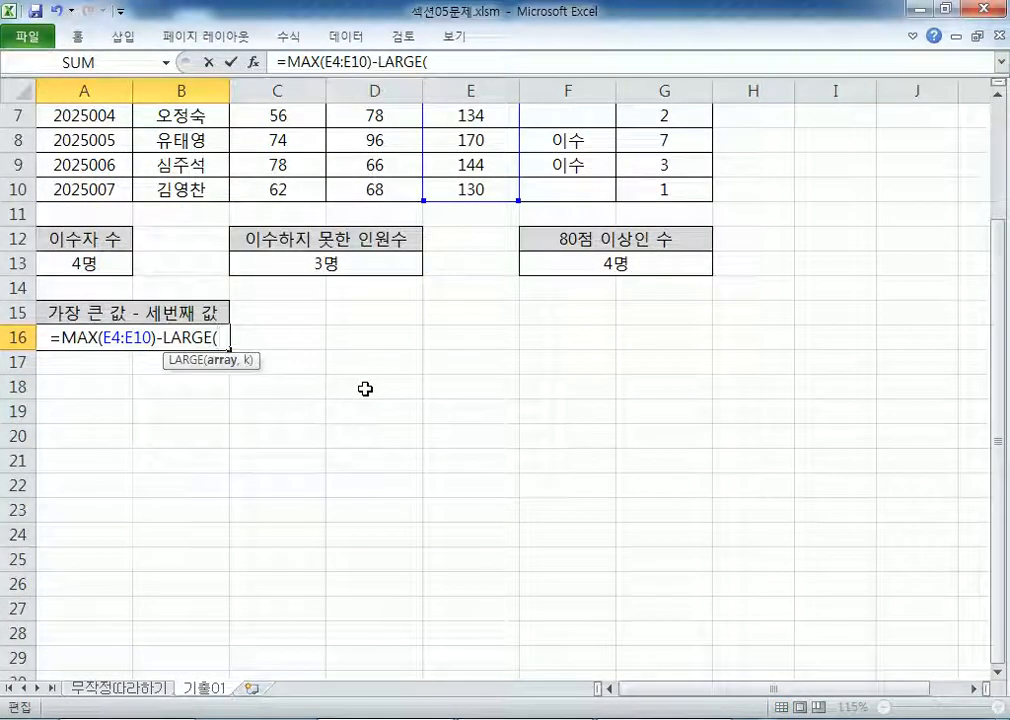
scroll(482, 340, up, 2)
drag(470, 196, 441, 337)
text(,3))
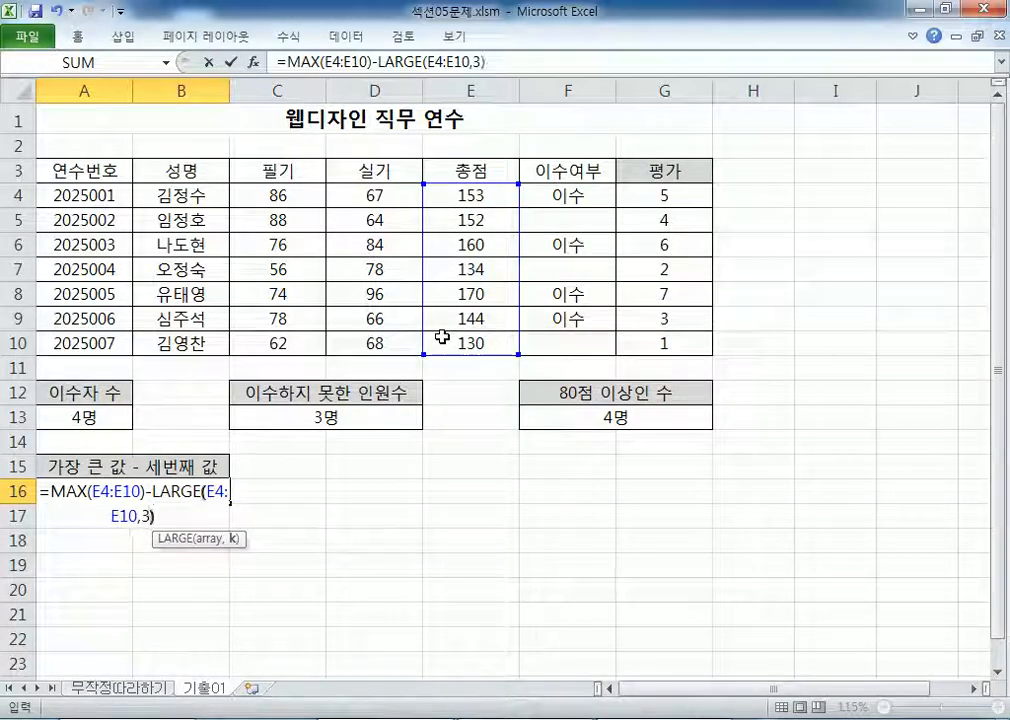
key(Return)
key(Up)
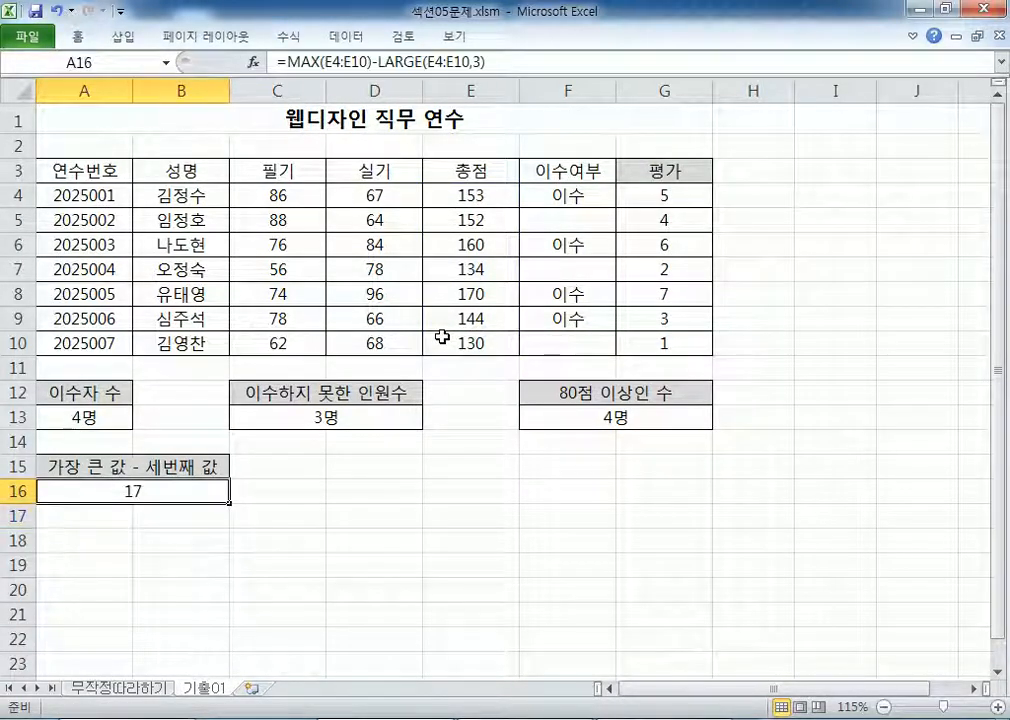
Step: Compare the MAX and LARGE formula in A16 with the MAX(E4:E10) - LARGE(E4:E10, 3) line in Notepad and the 총점 range
scroll(421, 293, down, 1)
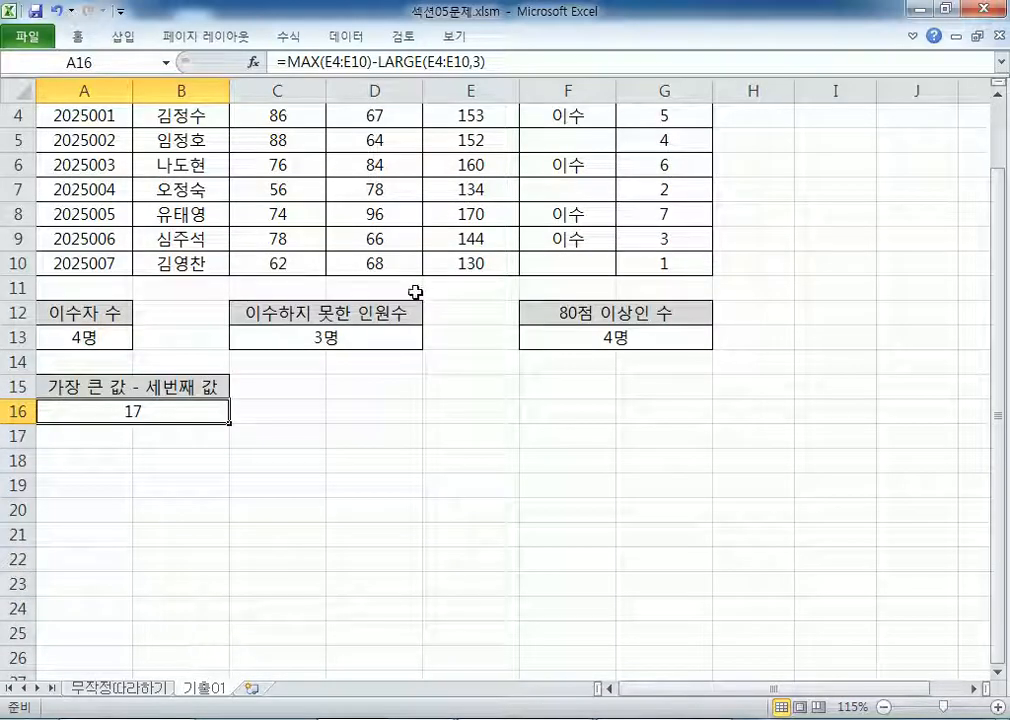
key(F2)
key(alt+Tab)
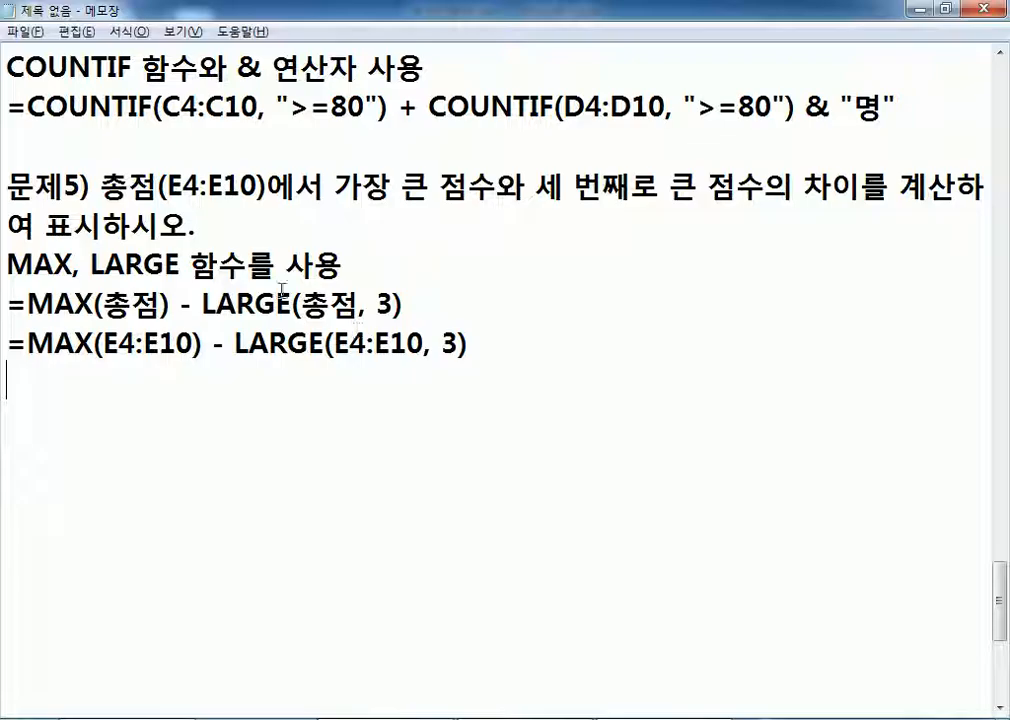
drag(213, 345, 35, 345)
key(alt+Tab)
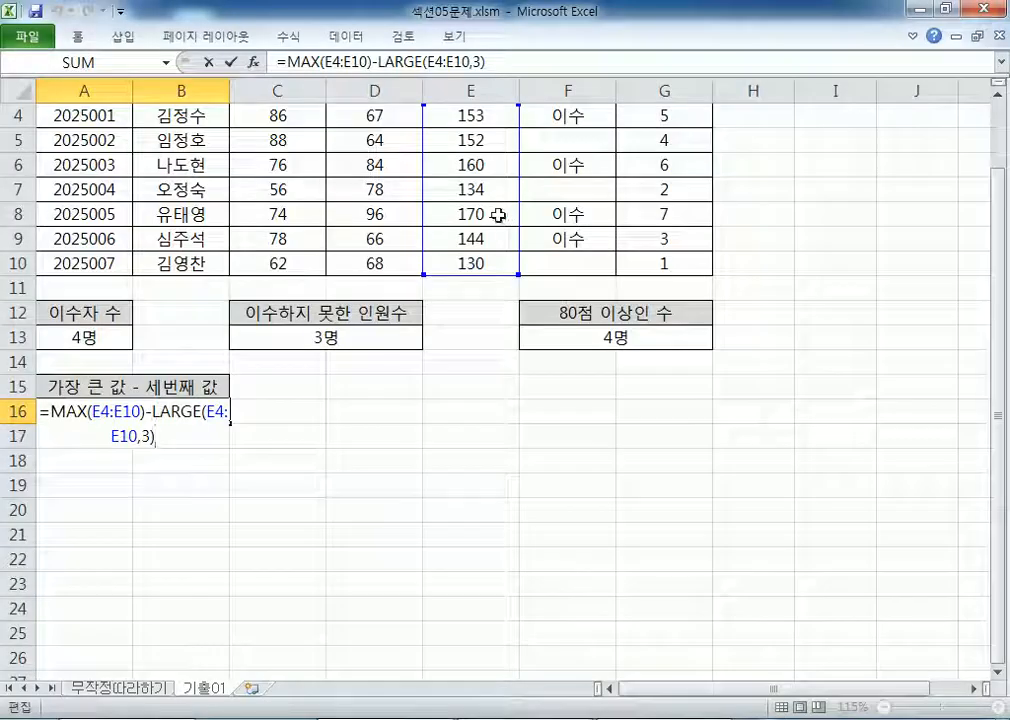
key(alt+Tab)
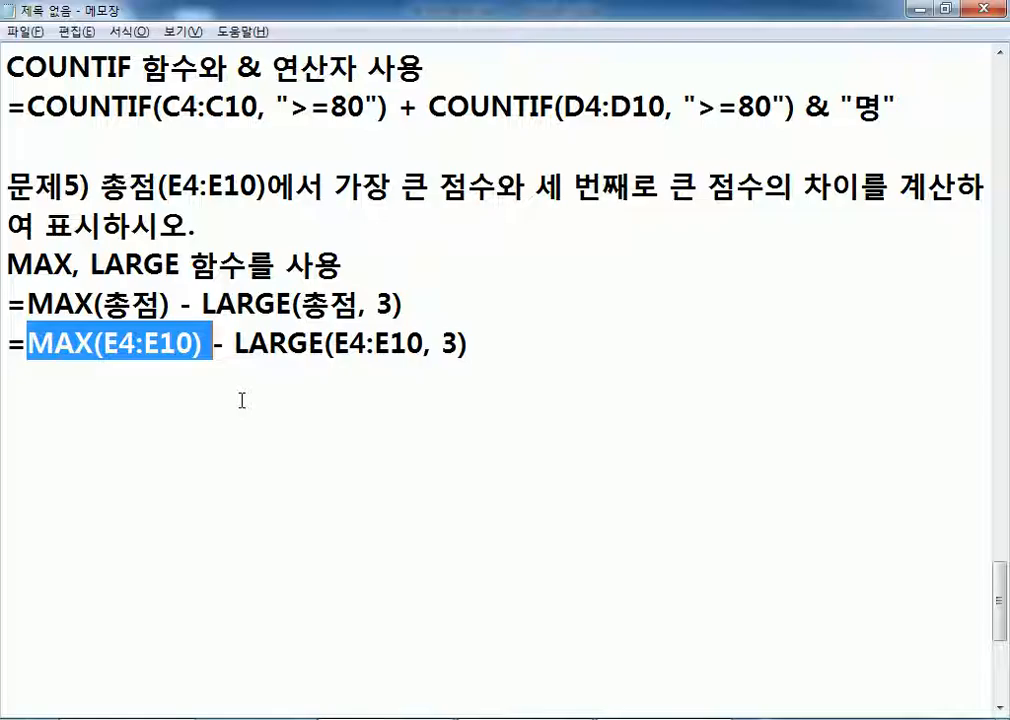
key(alt+Tab)
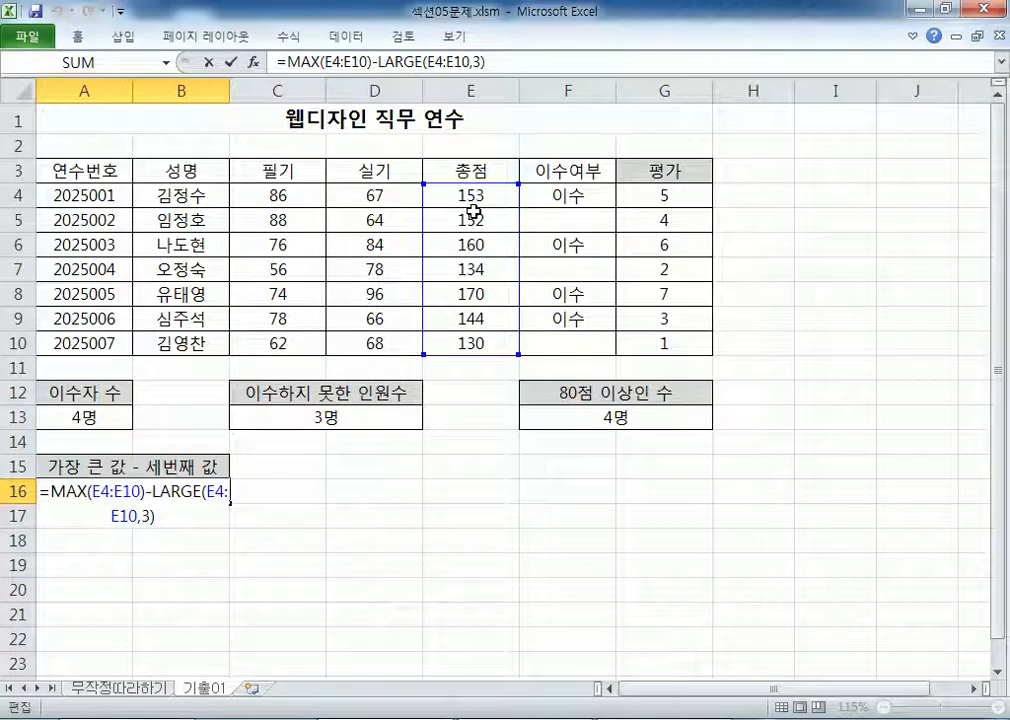
key(alt+Tab)
click(110, 392)
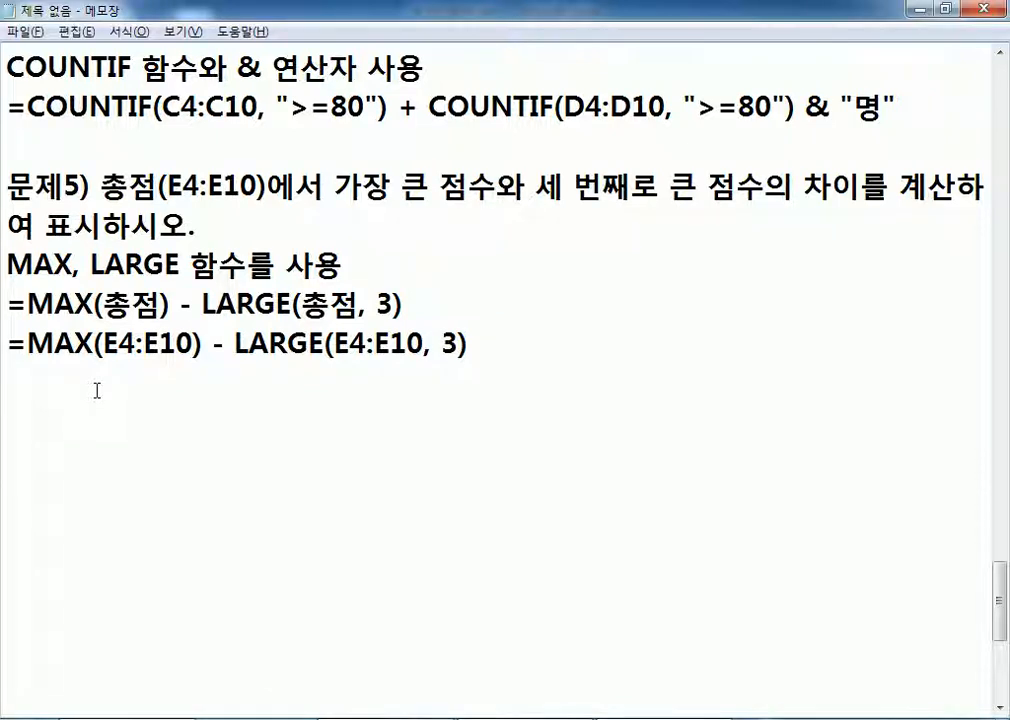
Step: Switch to Excel and examine the list of 수학/삼각 functions from ABS through the SUM family, leaving empty cell E16 selected
key(alt+Tab)
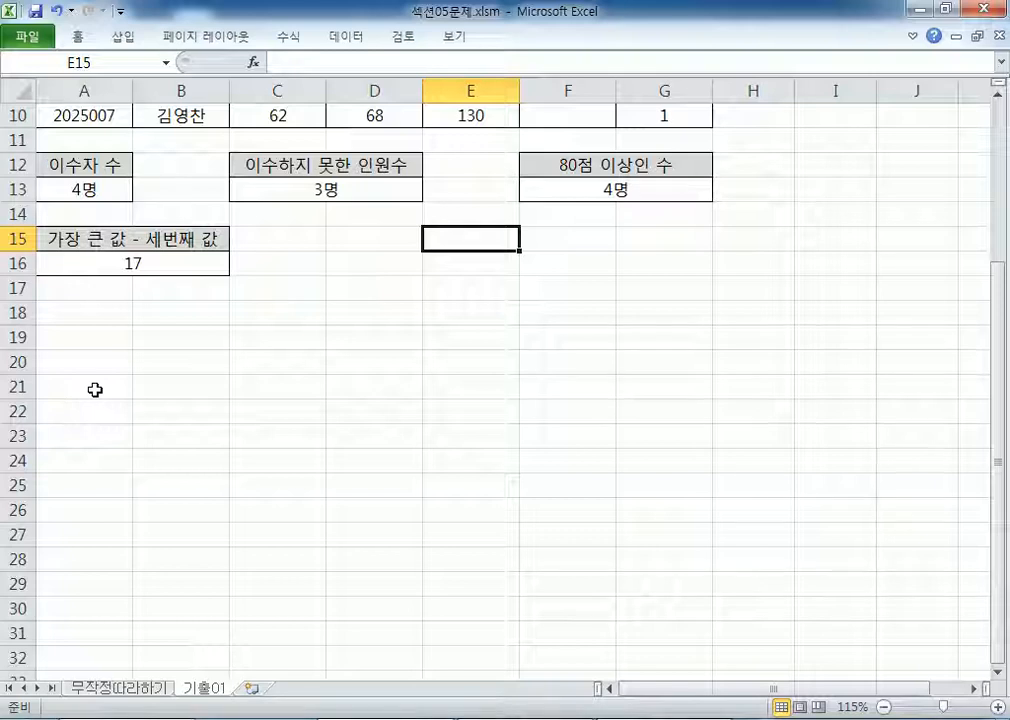
click(296, 40)
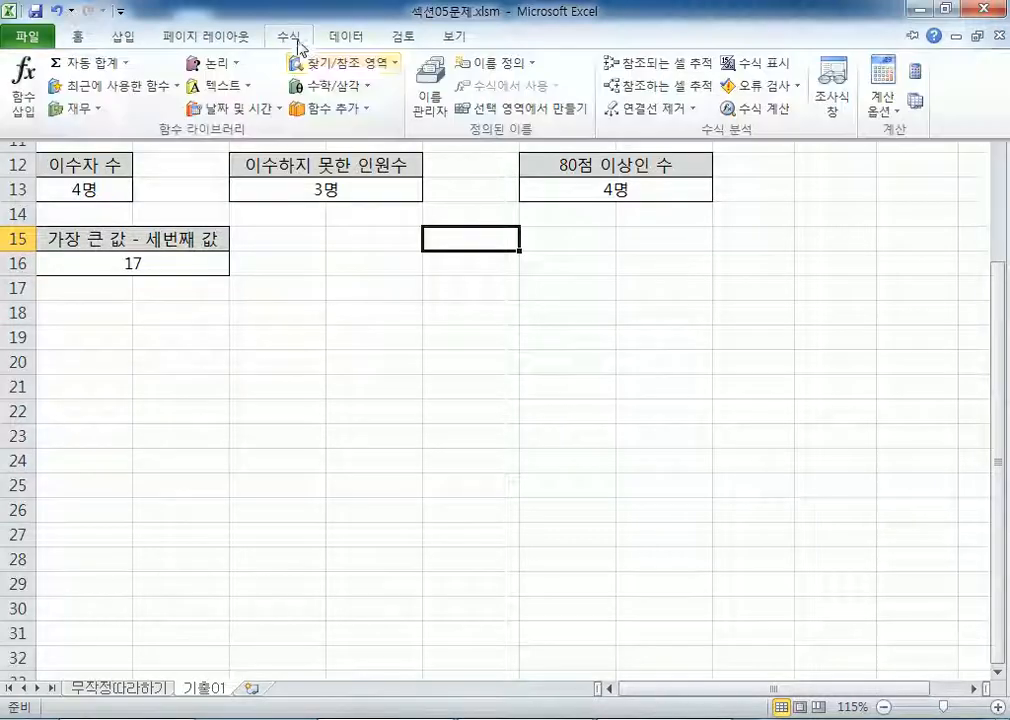
click(328, 86)
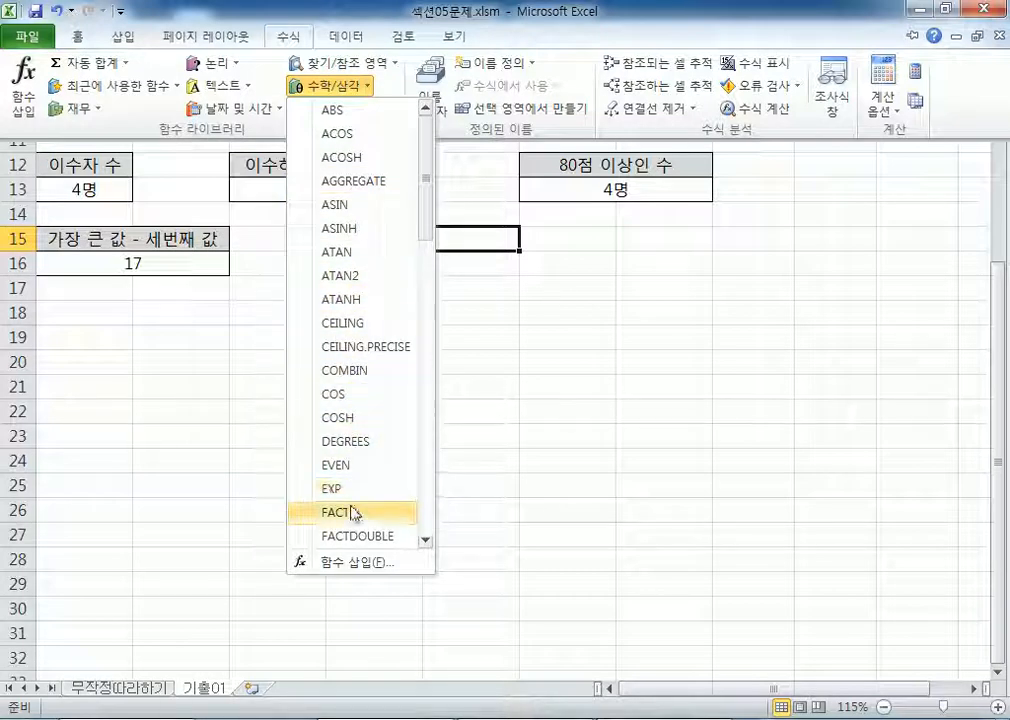
scroll(354, 500, down, 4)
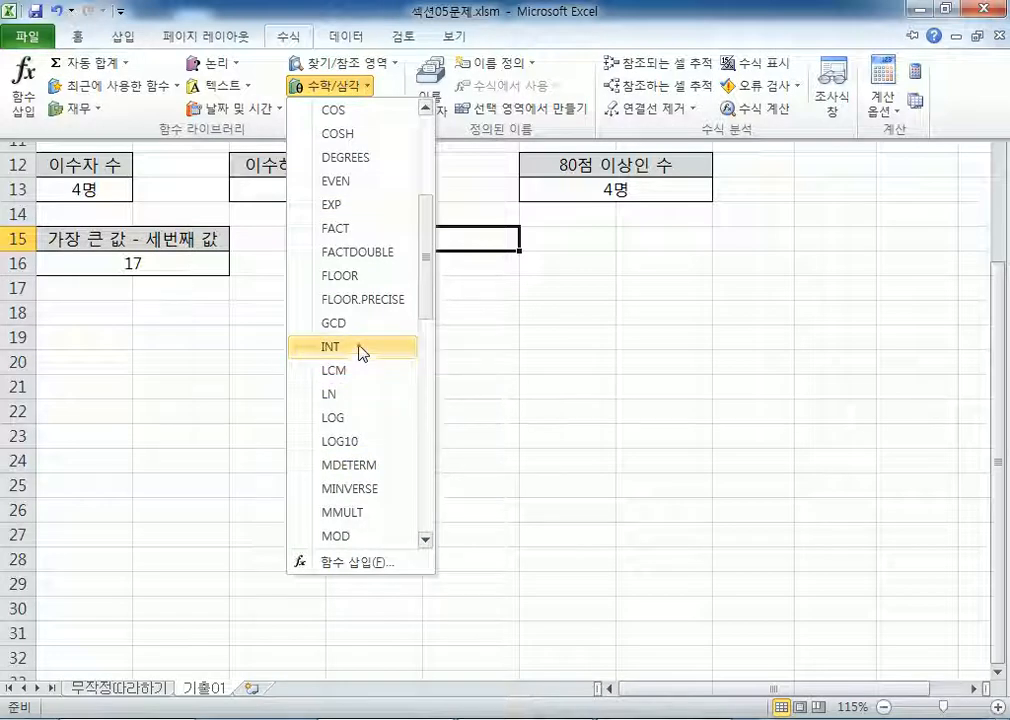
scroll(350, 500, down, 4)
scroll(349, 500, down, 1)
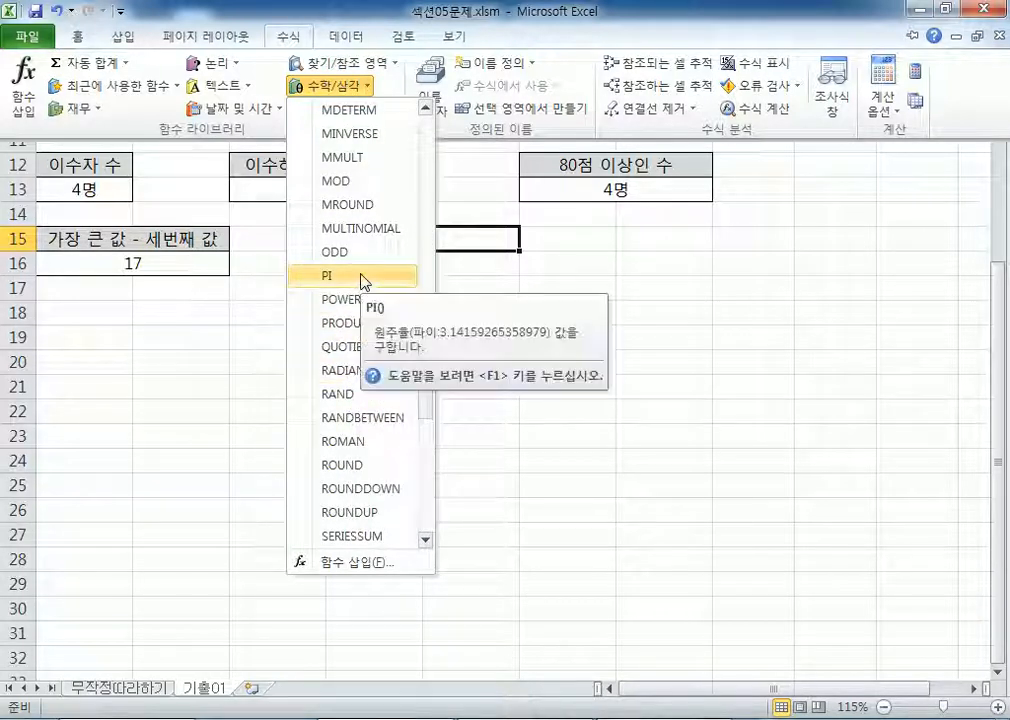
scroll(358, 290, down, 5)
scroll(354, 340, down, 1)
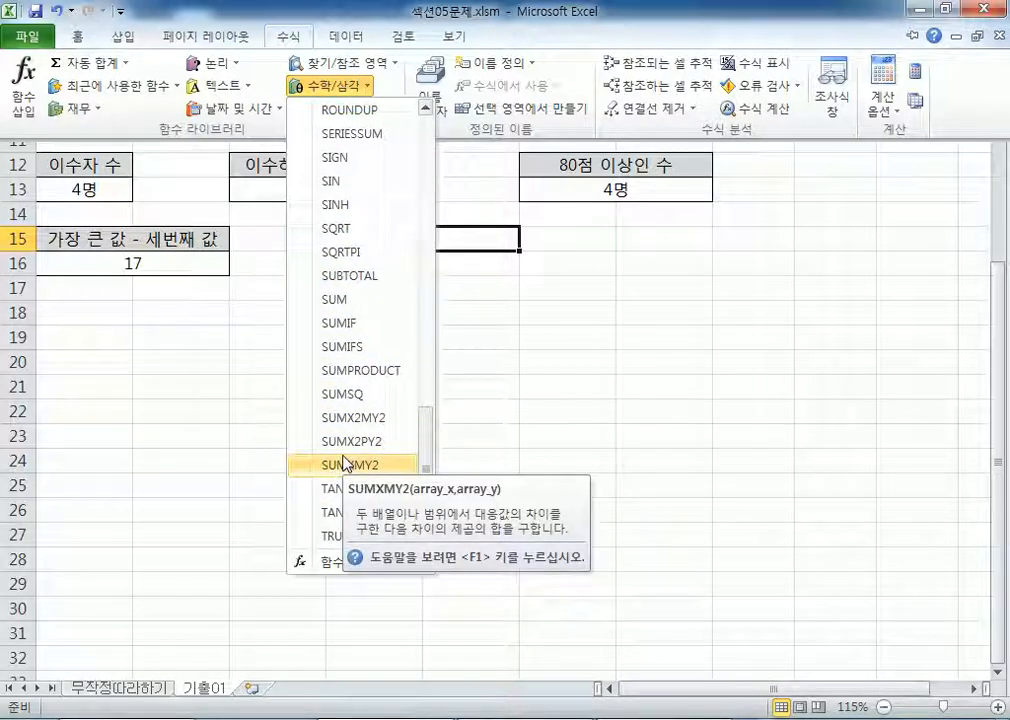
click(555, 257)
click(505, 263)
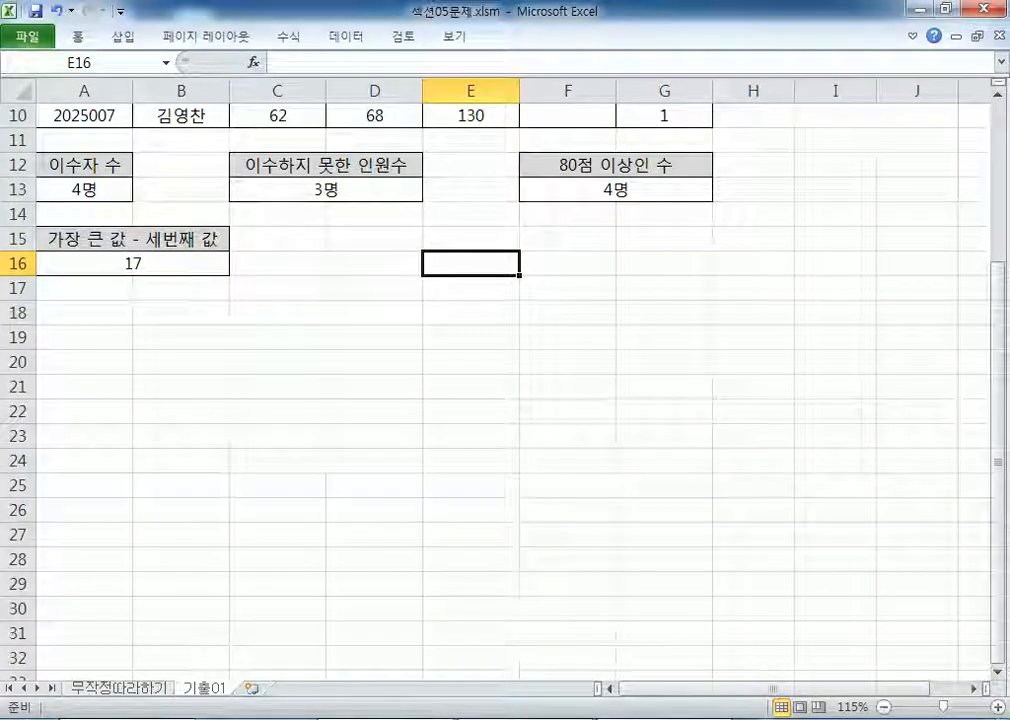
Step: Switch to the Notepad notes below the problem 5 MAX and LARGE formula
click(525, 718)
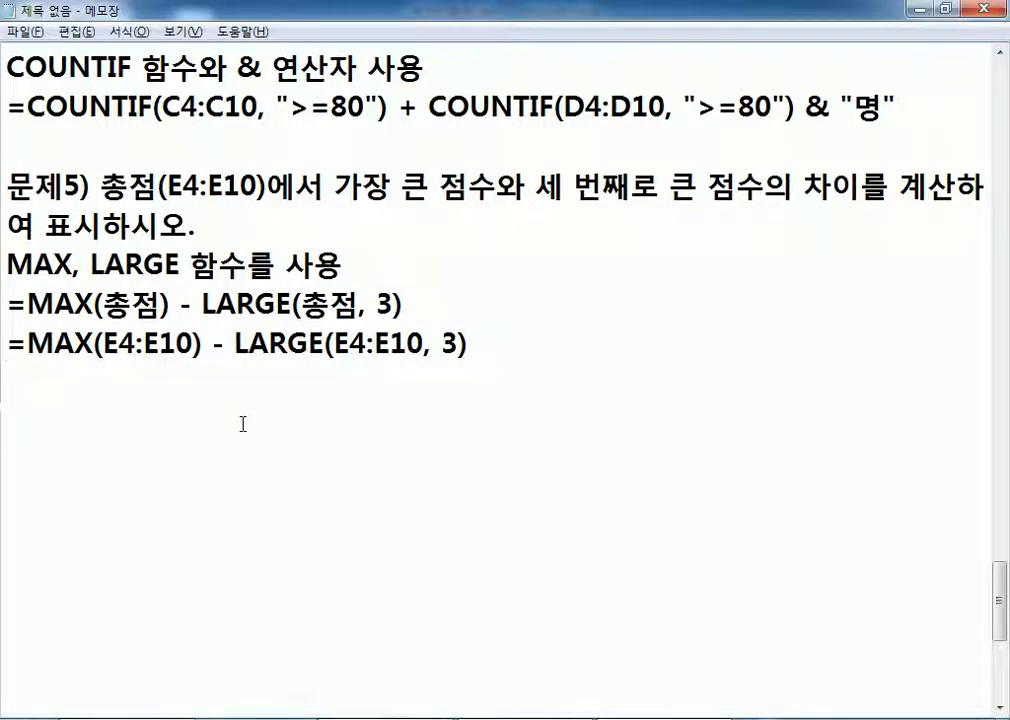